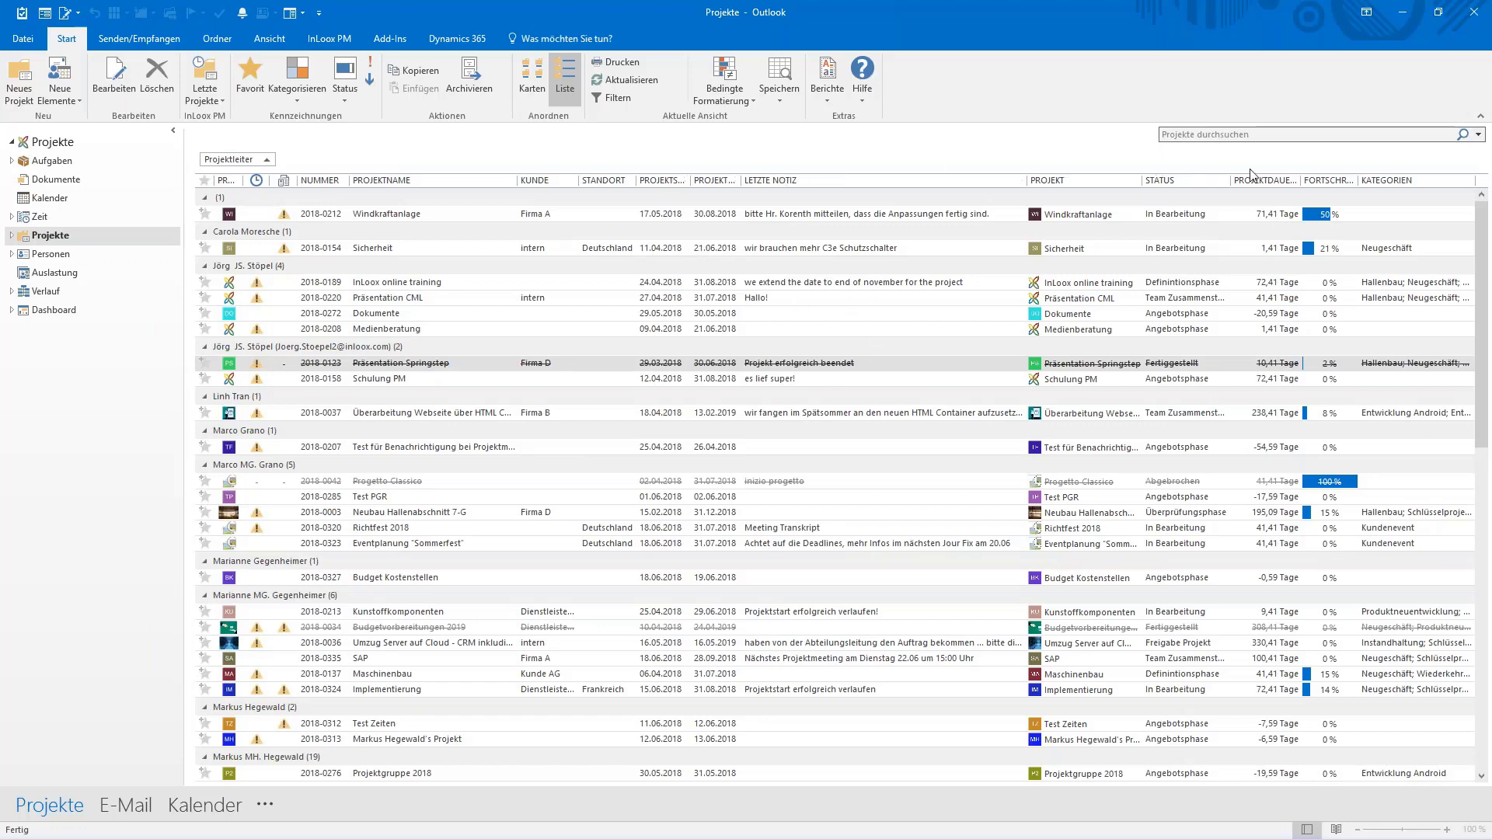
Step: Open the field chooser for the project list and add Kontakte (Kunde) as a column before Letzte Notiz
{"action": "right_click", "coordinate": [863, 330]}
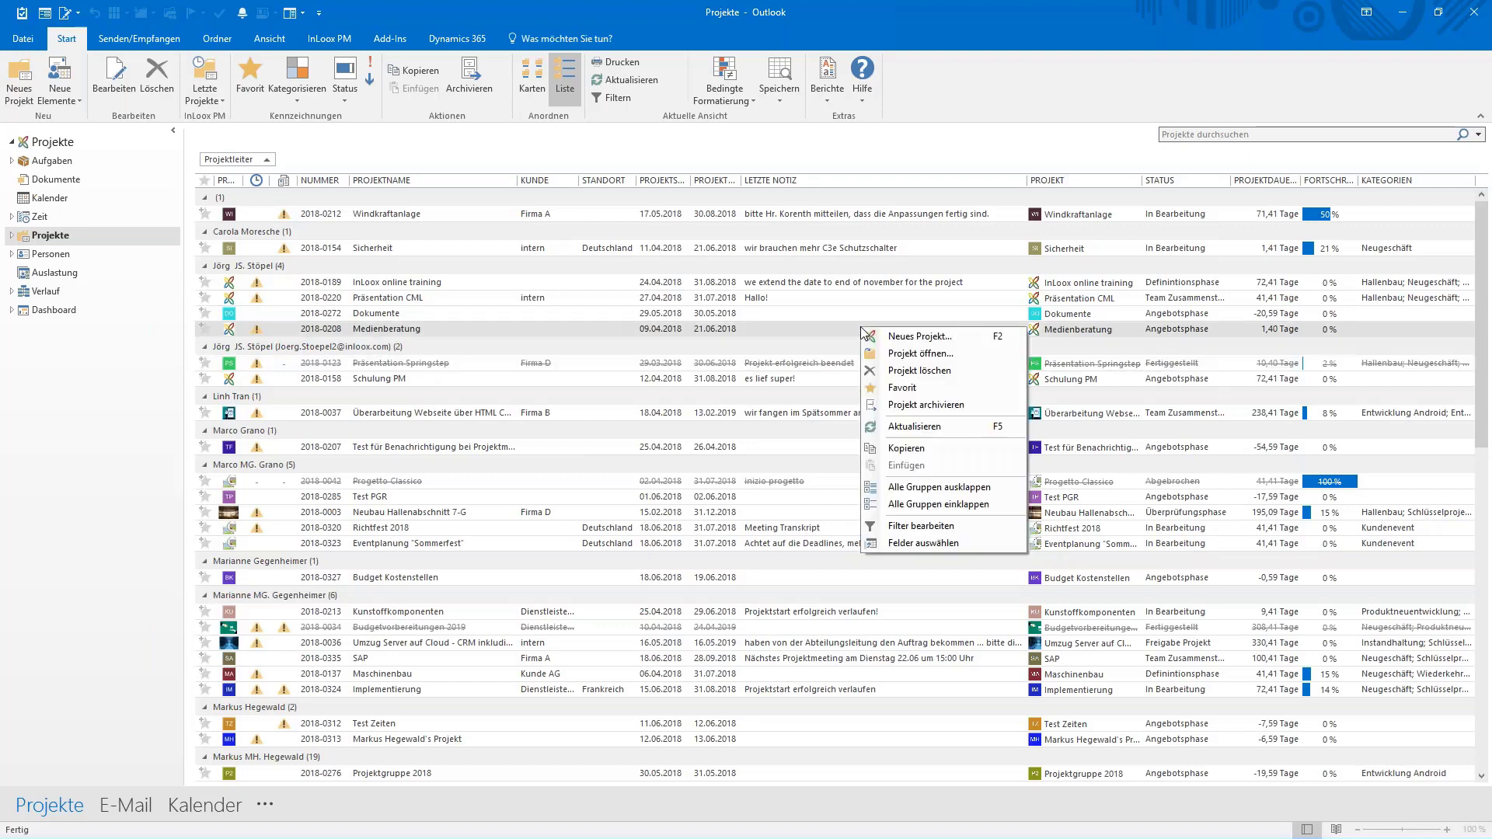
{"action": "left_click", "coordinate": [908, 544]}
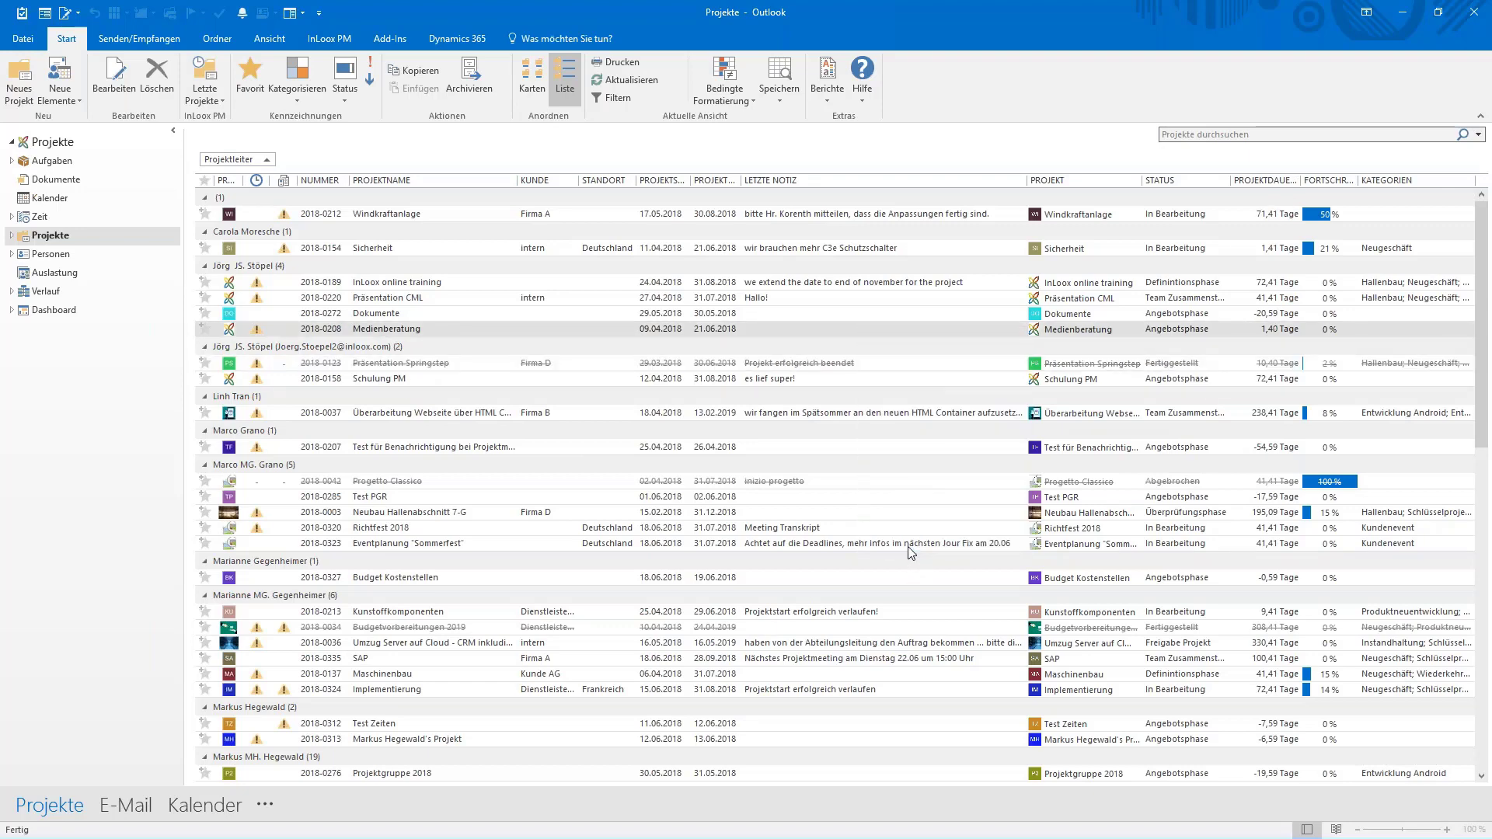
{"action": "left_click_drag", "start_coordinate": [1435, 674], "coordinate": [1185, 154]}
{"action": "left_click_drag", "start_coordinate": [1182, 365], "coordinate": [1183, 764]}
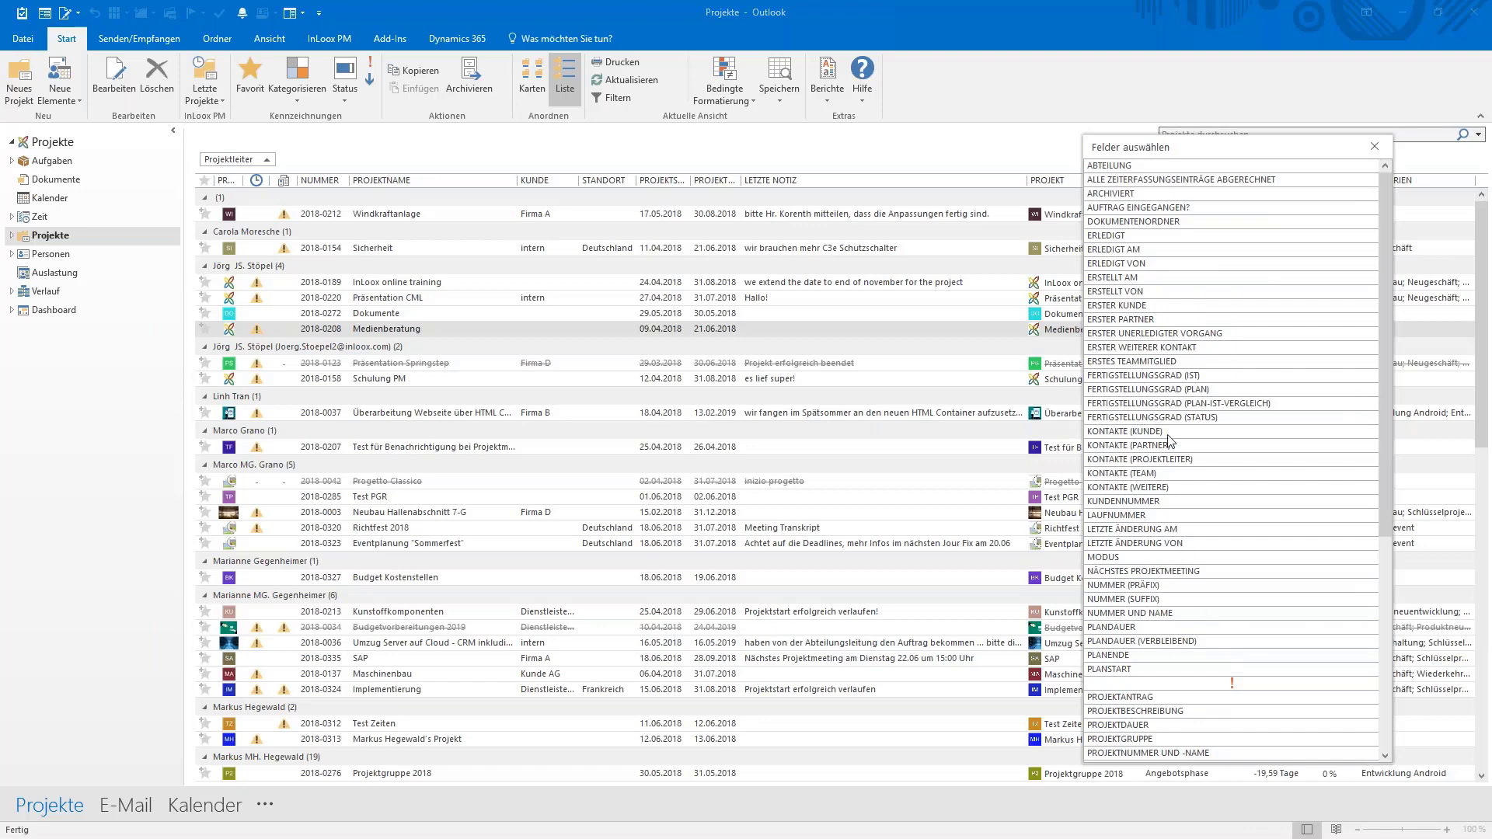
{"action": "left_click_drag", "start_coordinate": [1166, 432], "coordinate": [829, 288]}
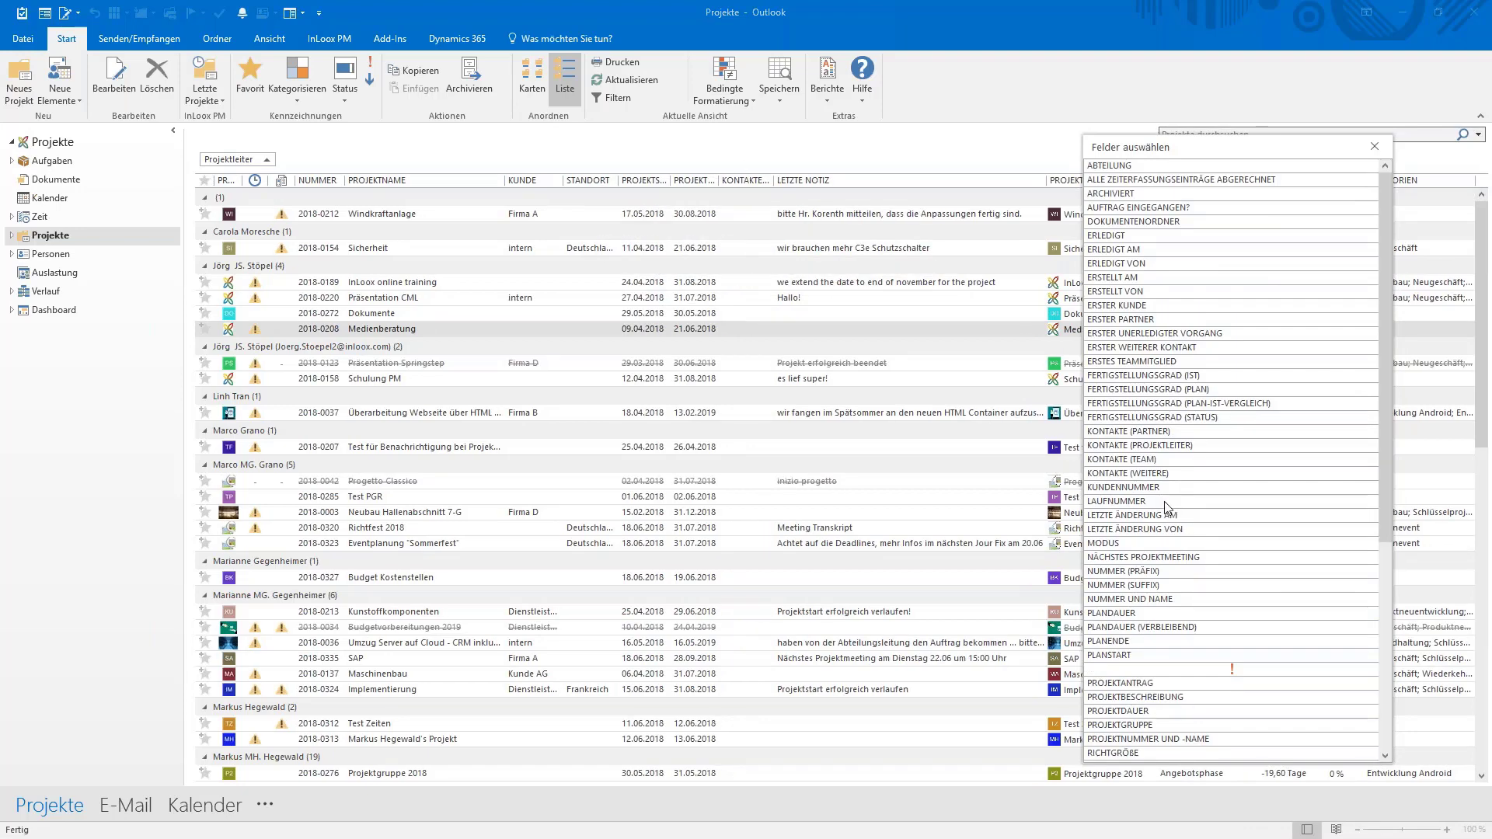
Step: Remove the Kontakte (Kunde) column from the project list and close the field chooser
{"action": "left_click_drag", "start_coordinate": [1166, 502], "coordinate": [780, 316]}
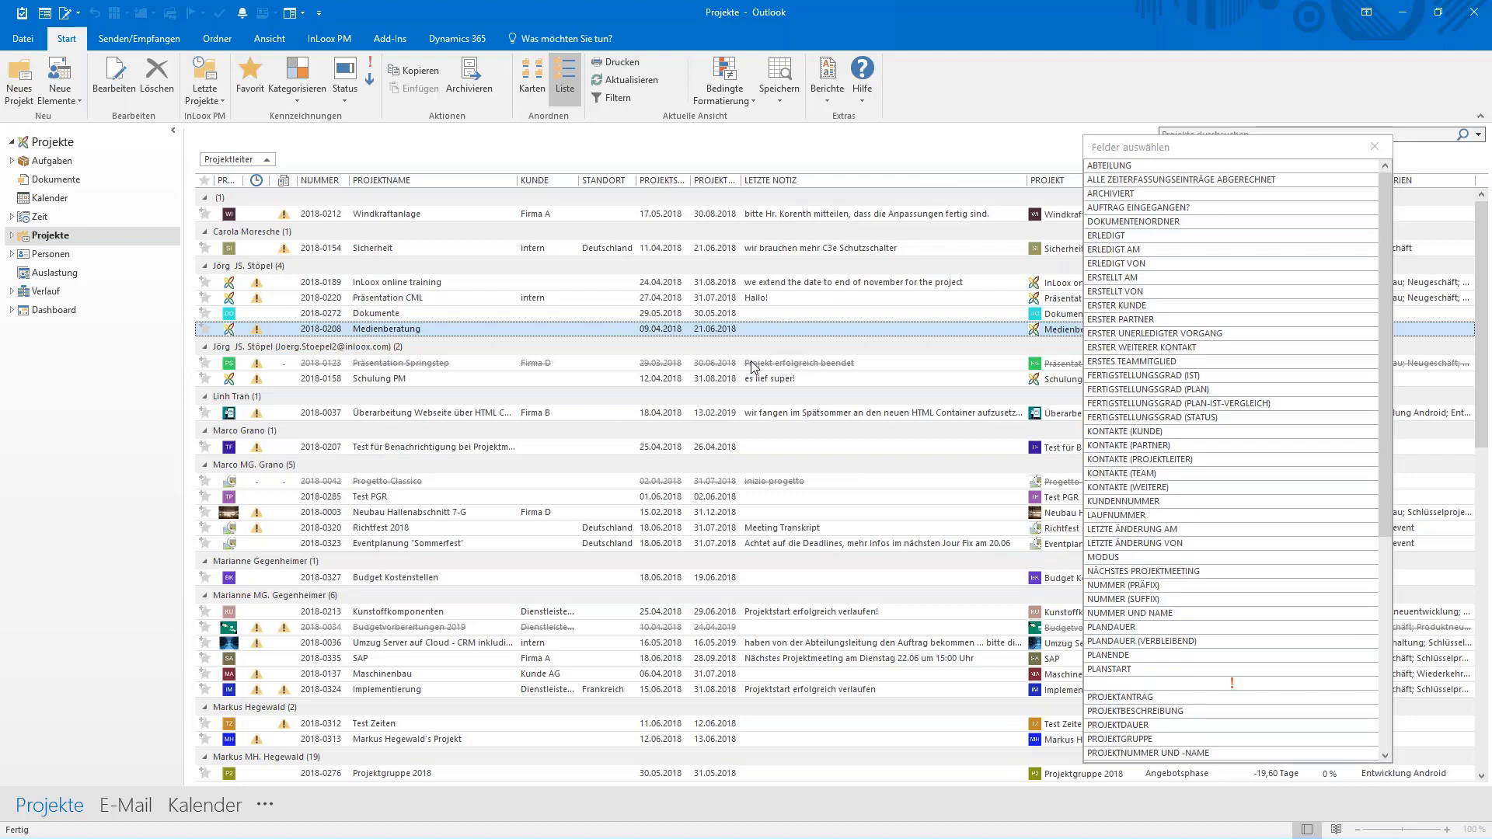
{"action": "left_click", "coordinate": [1375, 147]}
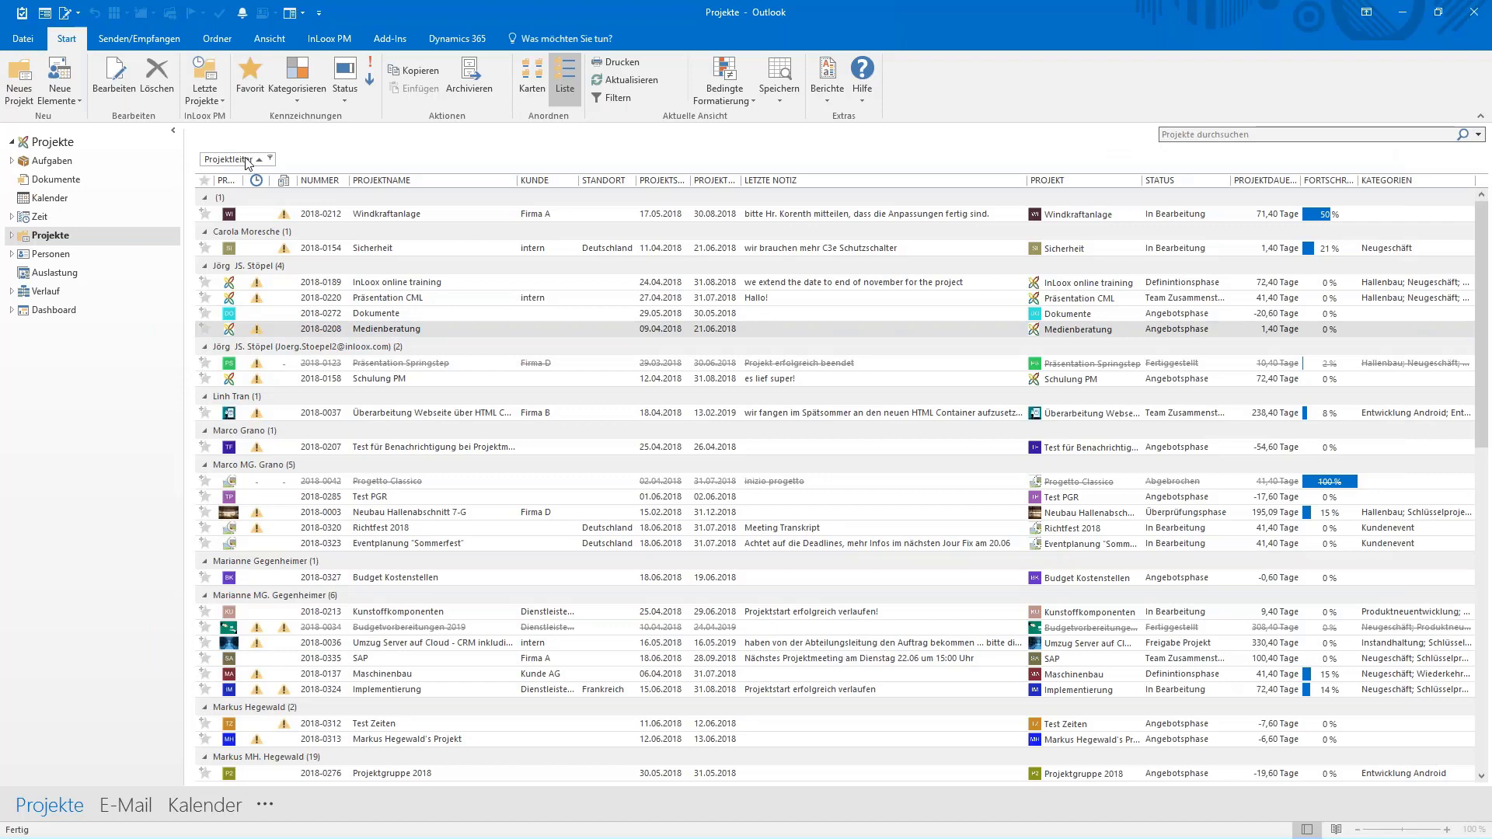
Step: Replace the Projektleiter grouping of the project list with grouping by Standort and look through the groups
{"action": "left_click_drag", "start_coordinate": [246, 163], "coordinate": [365, 218]}
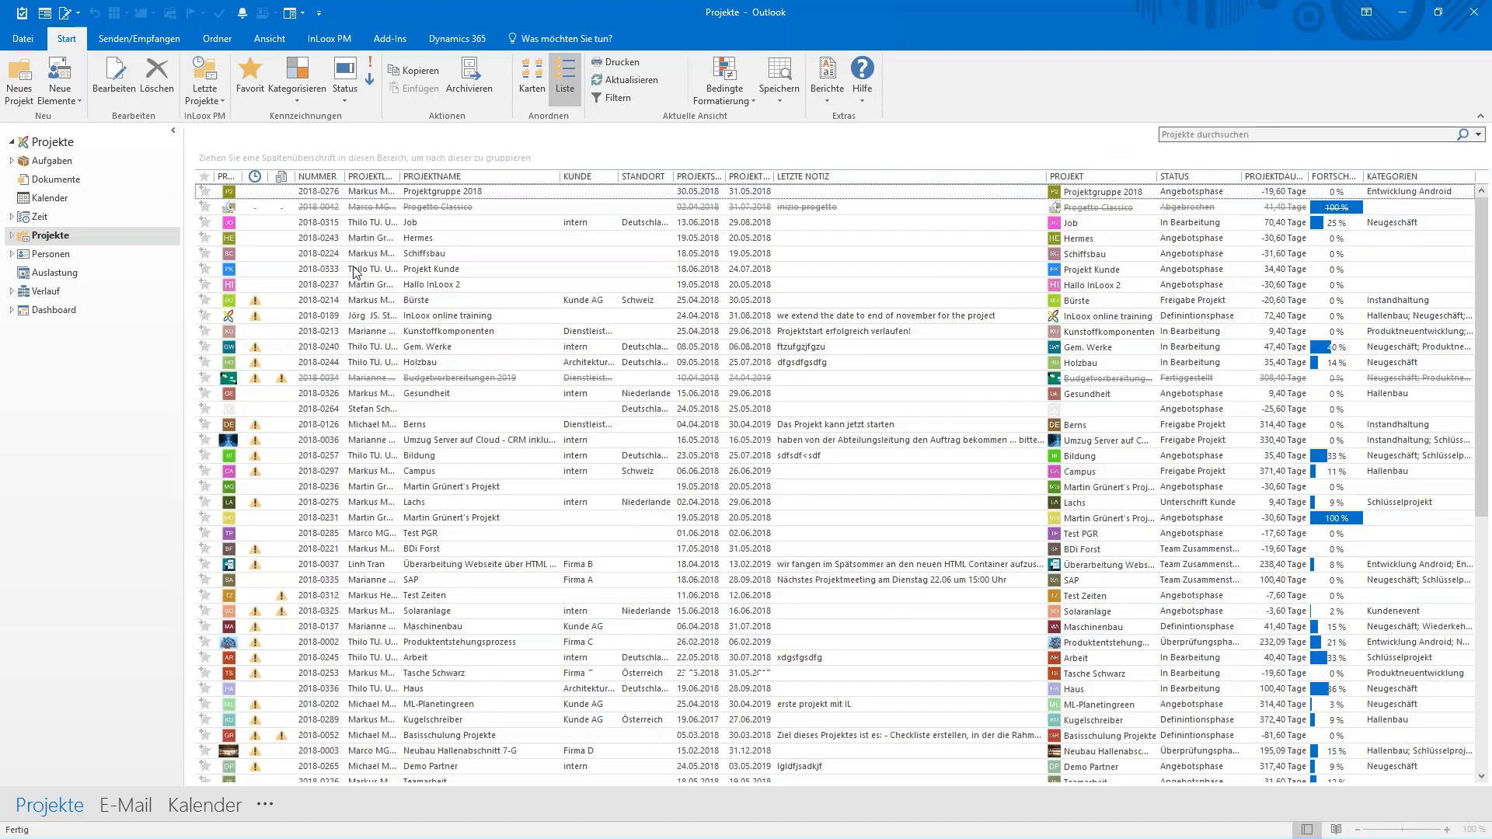
{"action": "left_click_drag", "start_coordinate": [636, 178], "coordinate": [289, 187]}
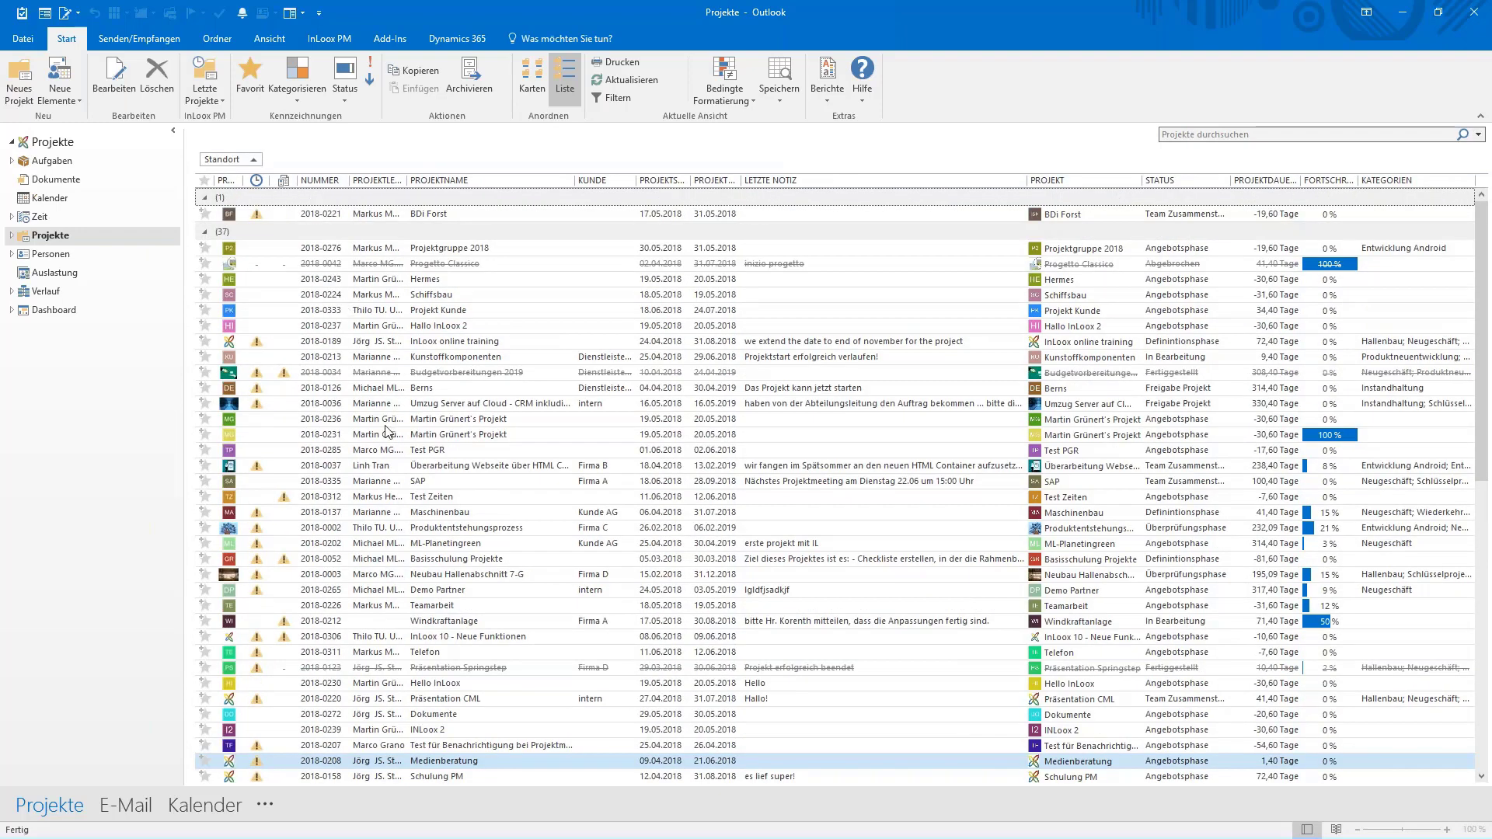
{"action": "scroll", "coordinate": [386, 432], "scroll_direction": "down", "scroll_amount": 1}
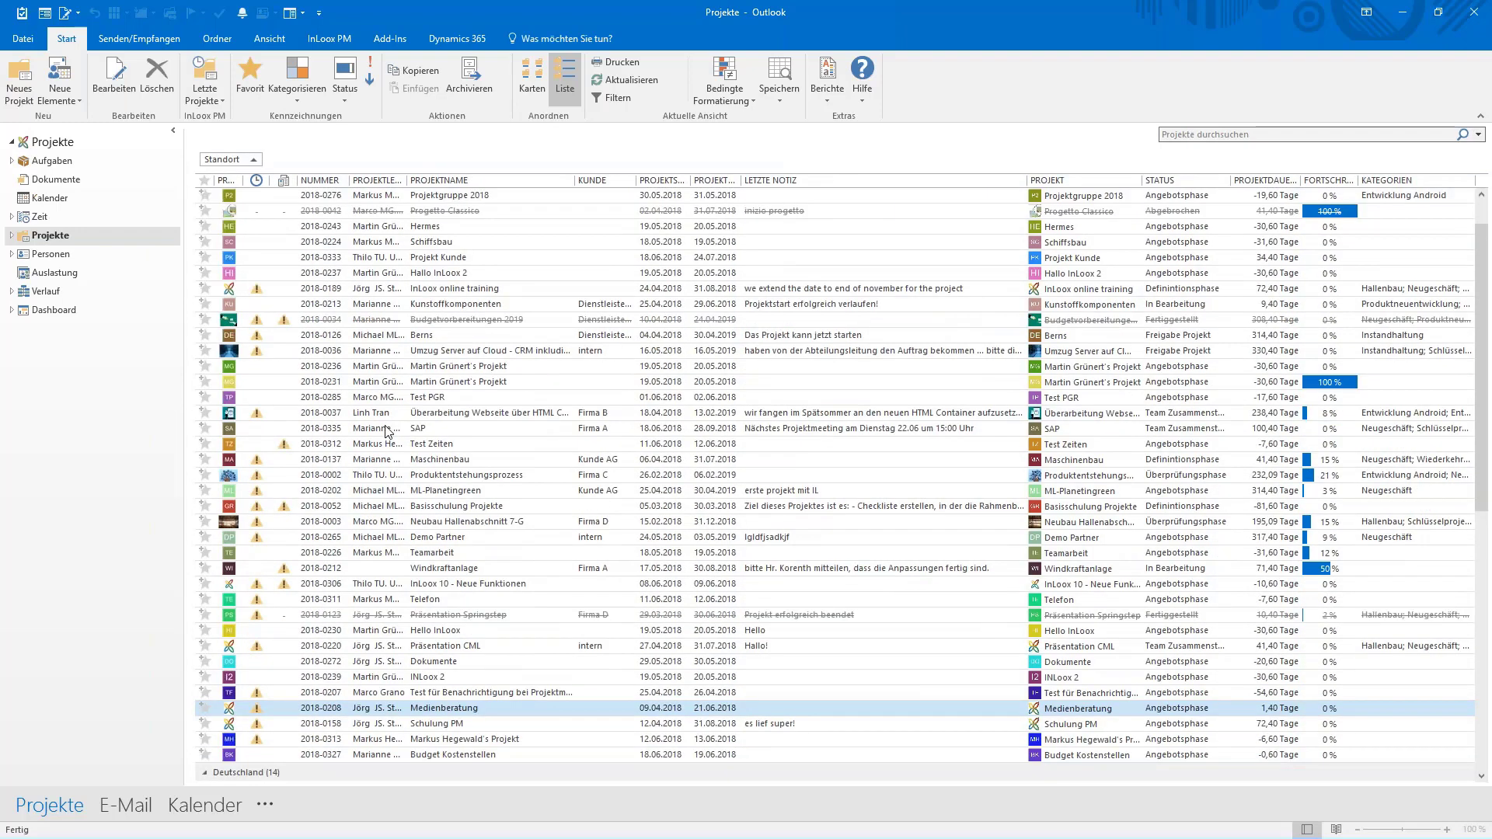
{"action": "scroll", "coordinate": [387, 432], "scroll_direction": "down", "scroll_amount": 7}
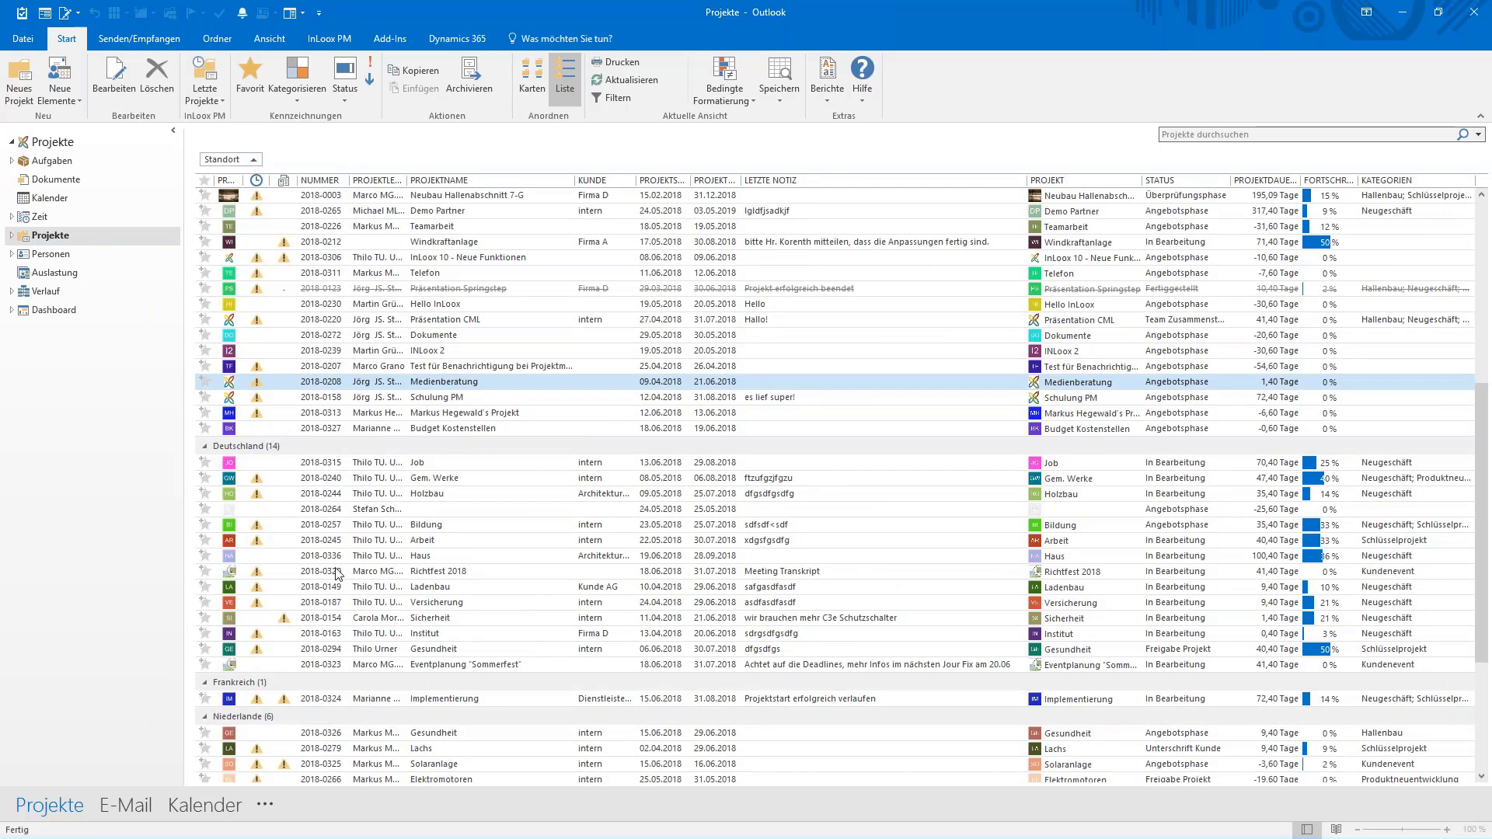
{"action": "scroll", "coordinate": [338, 575], "scroll_direction": "down", "scroll_amount": 1}
{"action": "scroll", "coordinate": [338, 575], "scroll_direction": "down", "scroll_amount": 1}
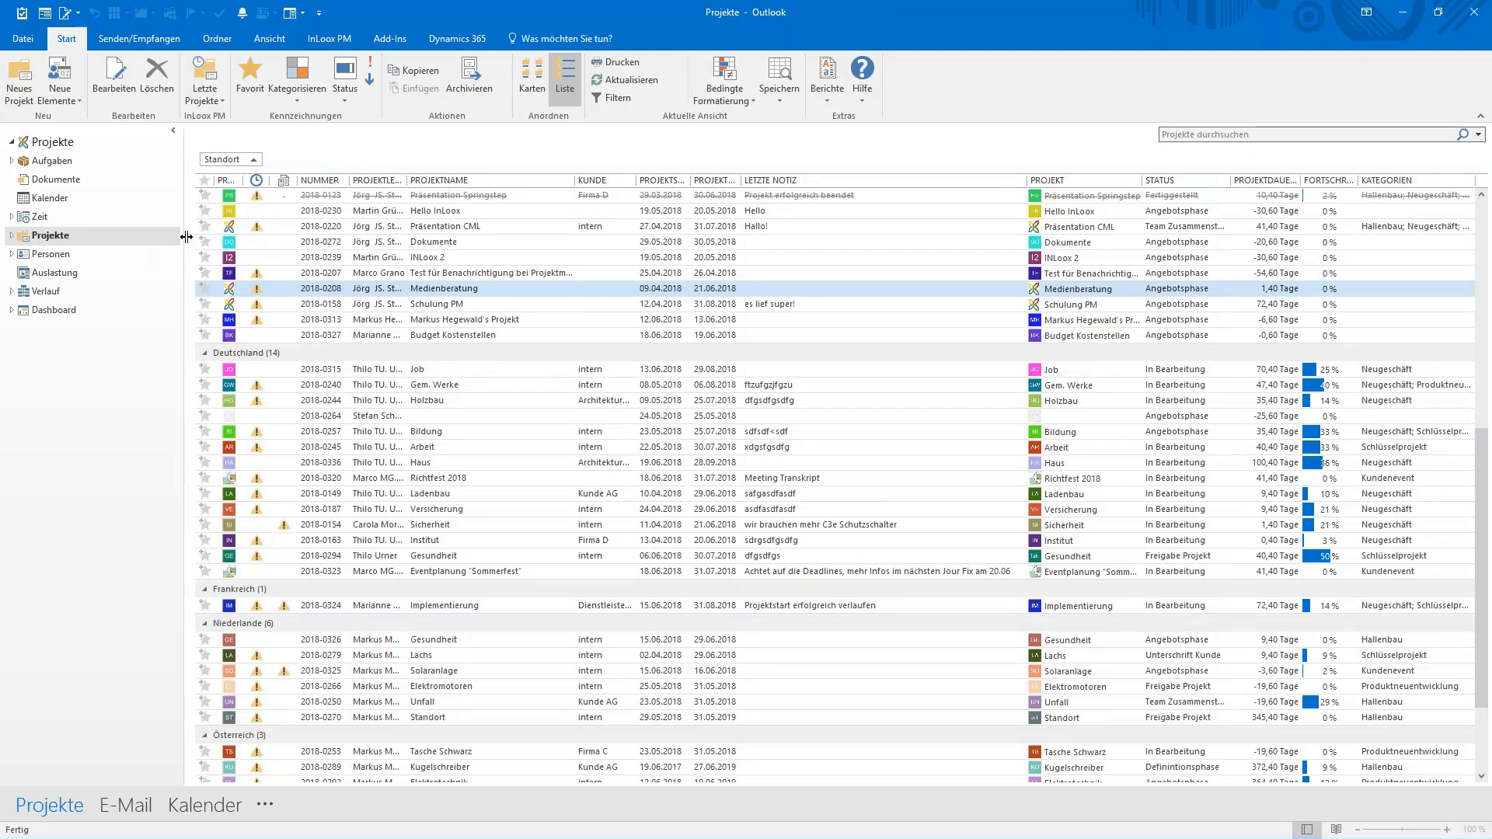
Step: Group the project list by Kunde instead of Standort, with Standort as the second grouping level
{"action": "left_click_drag", "start_coordinate": [226, 159], "coordinate": [352, 199]}
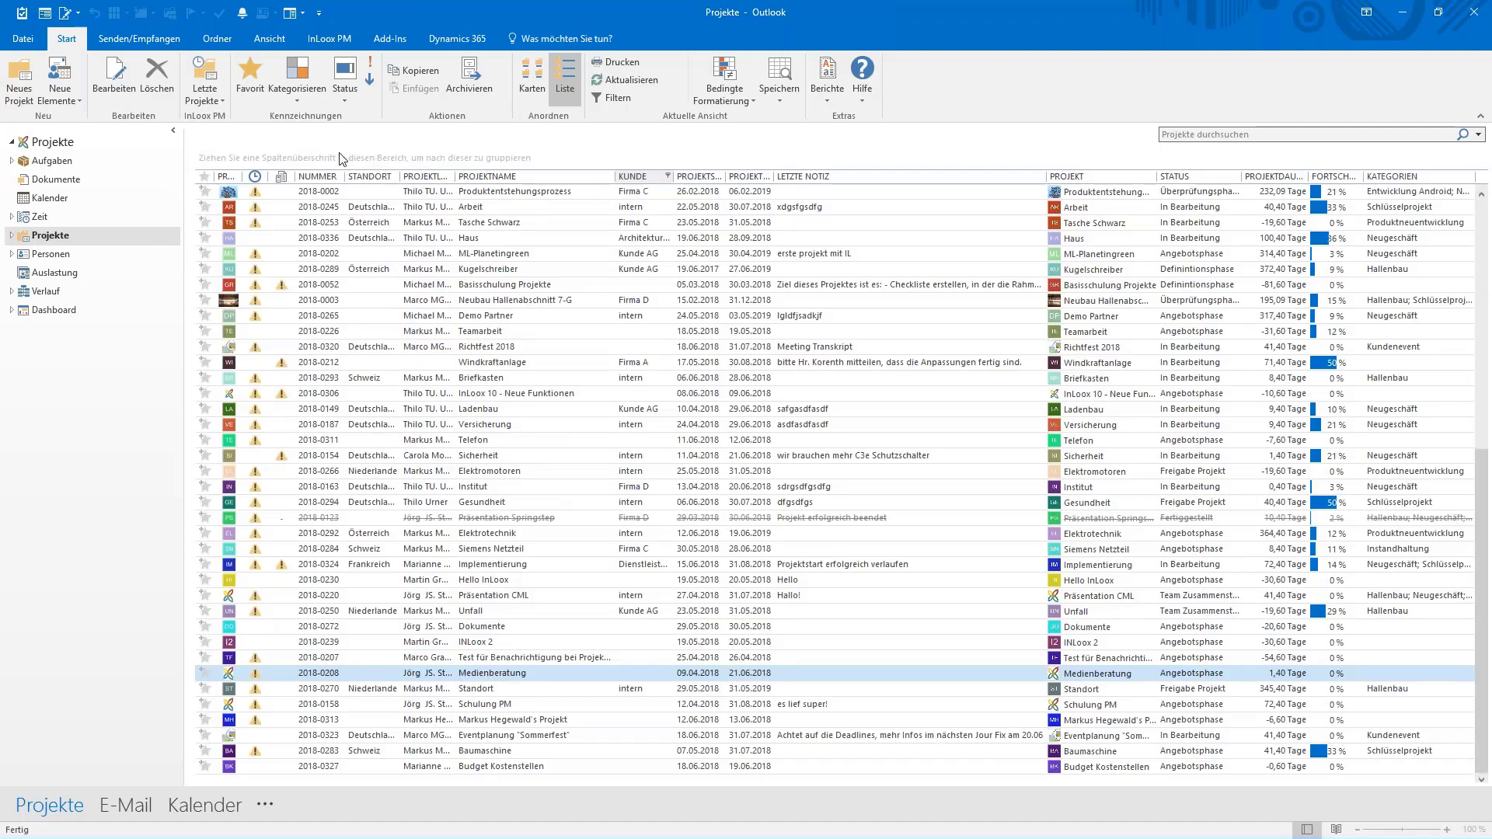
{"action": "left_click_drag", "start_coordinate": [339, 159], "coordinate": [340, 160]}
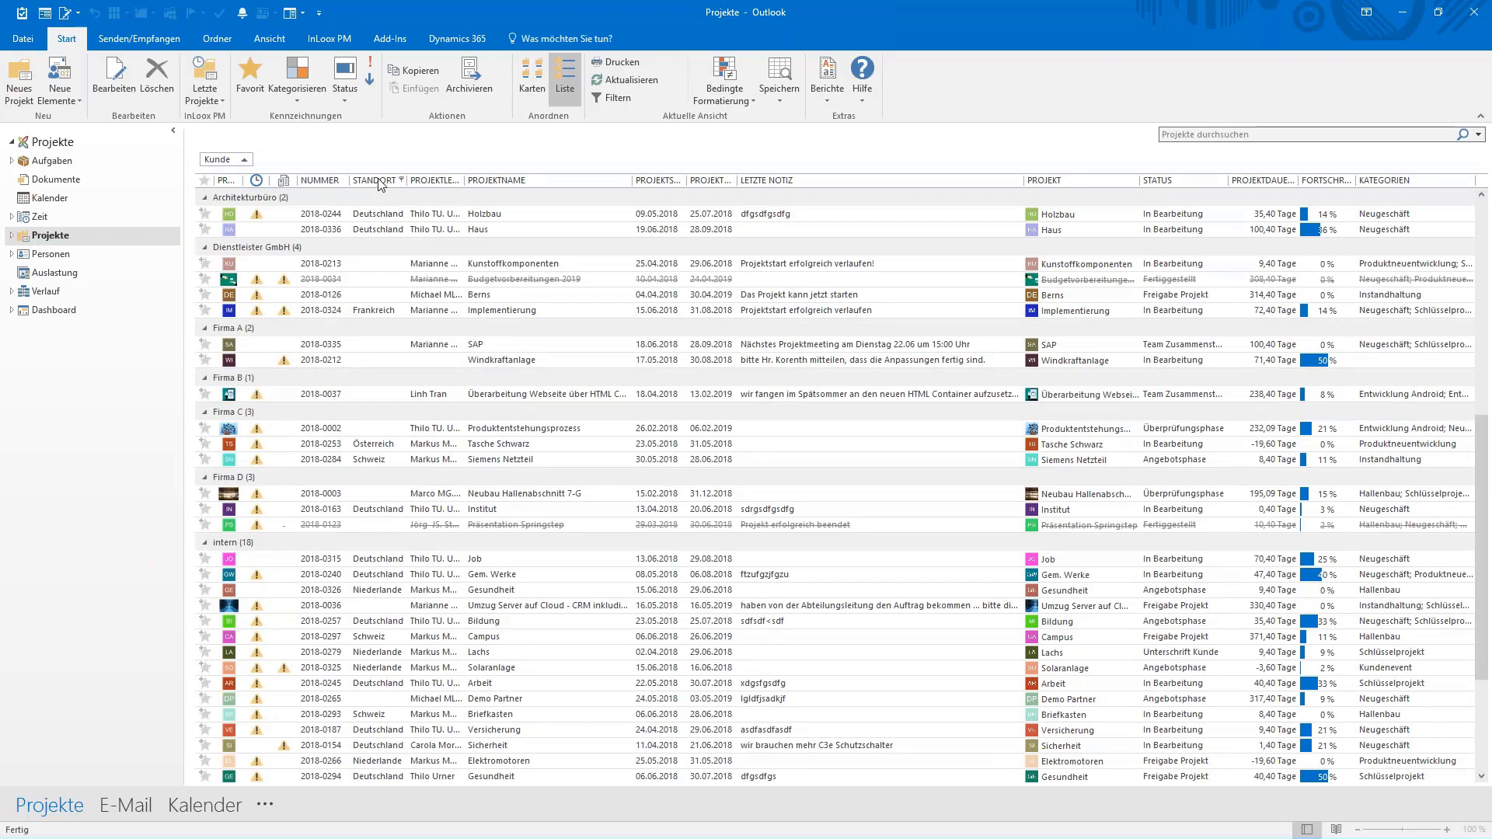
{"action": "left_click_drag", "start_coordinate": [374, 180], "coordinate": [337, 169]}
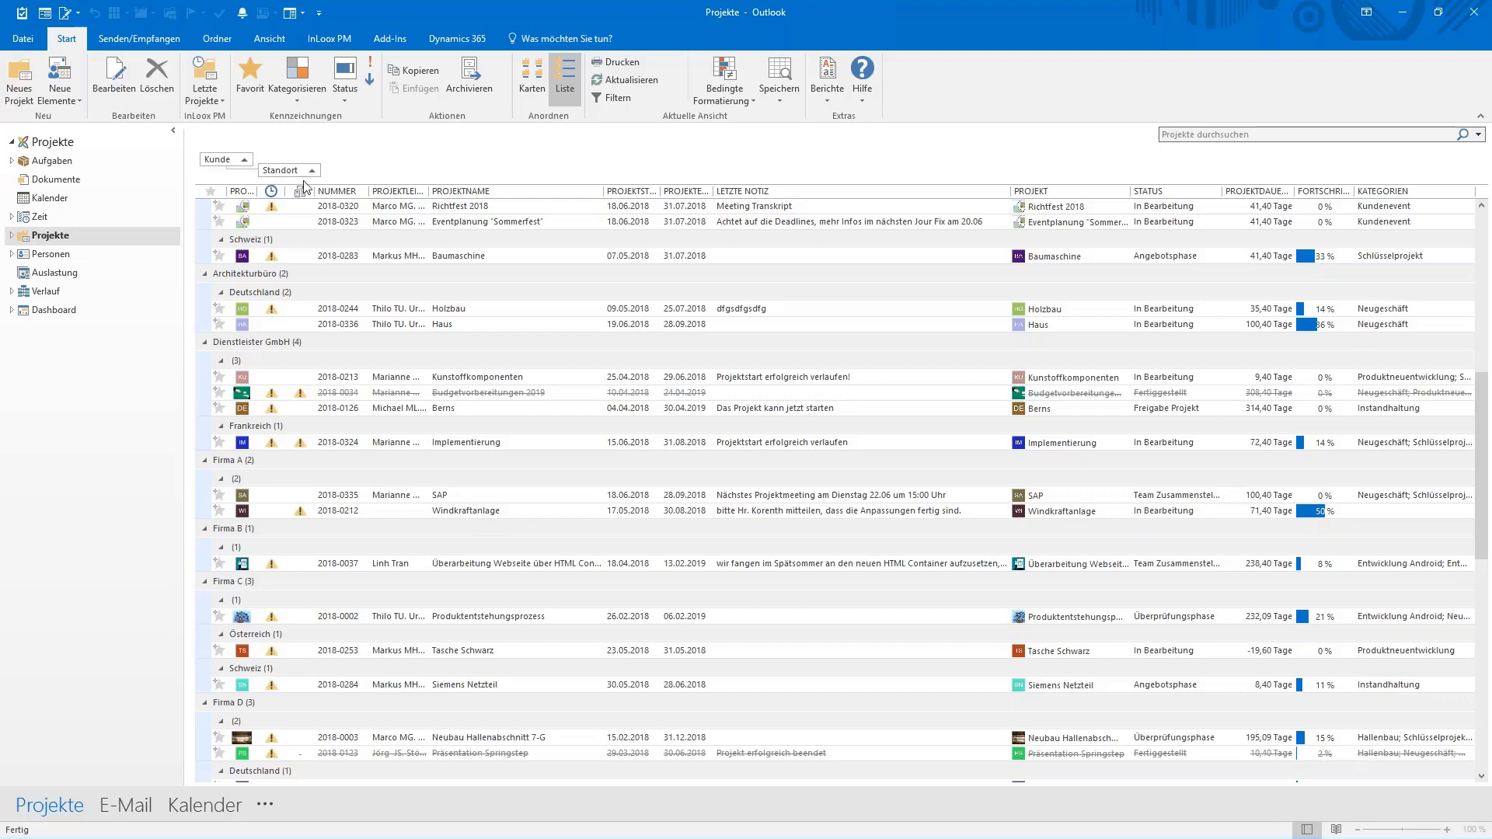
Step: Remove the Standort and Kunde groupings by returning both fields to the column headers
{"action": "left_click_drag", "start_coordinate": [294, 171], "coordinate": [435, 209]}
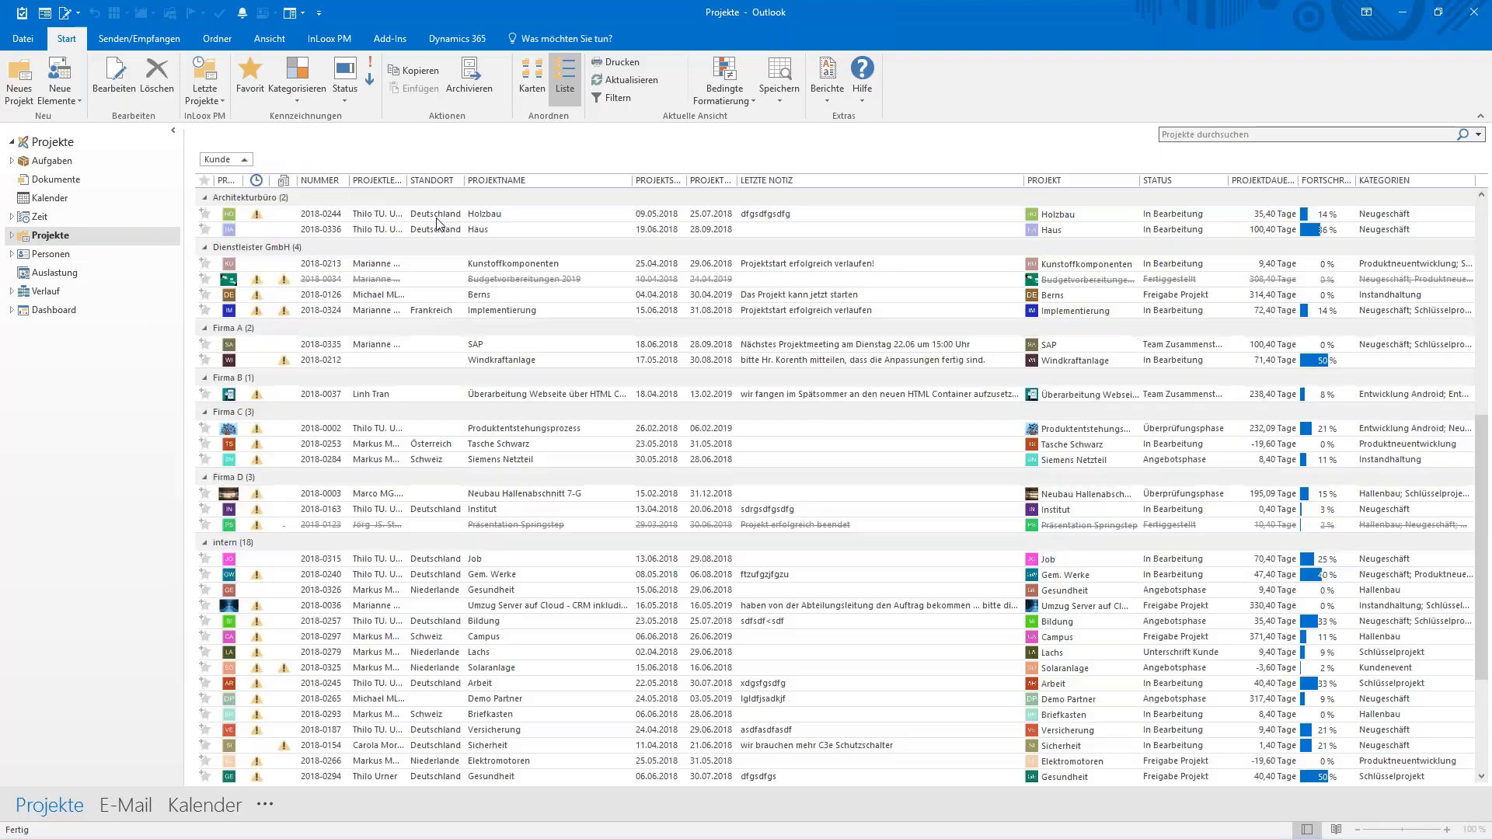
{"action": "left_click_drag", "start_coordinate": [220, 160], "coordinate": [407, 183]}
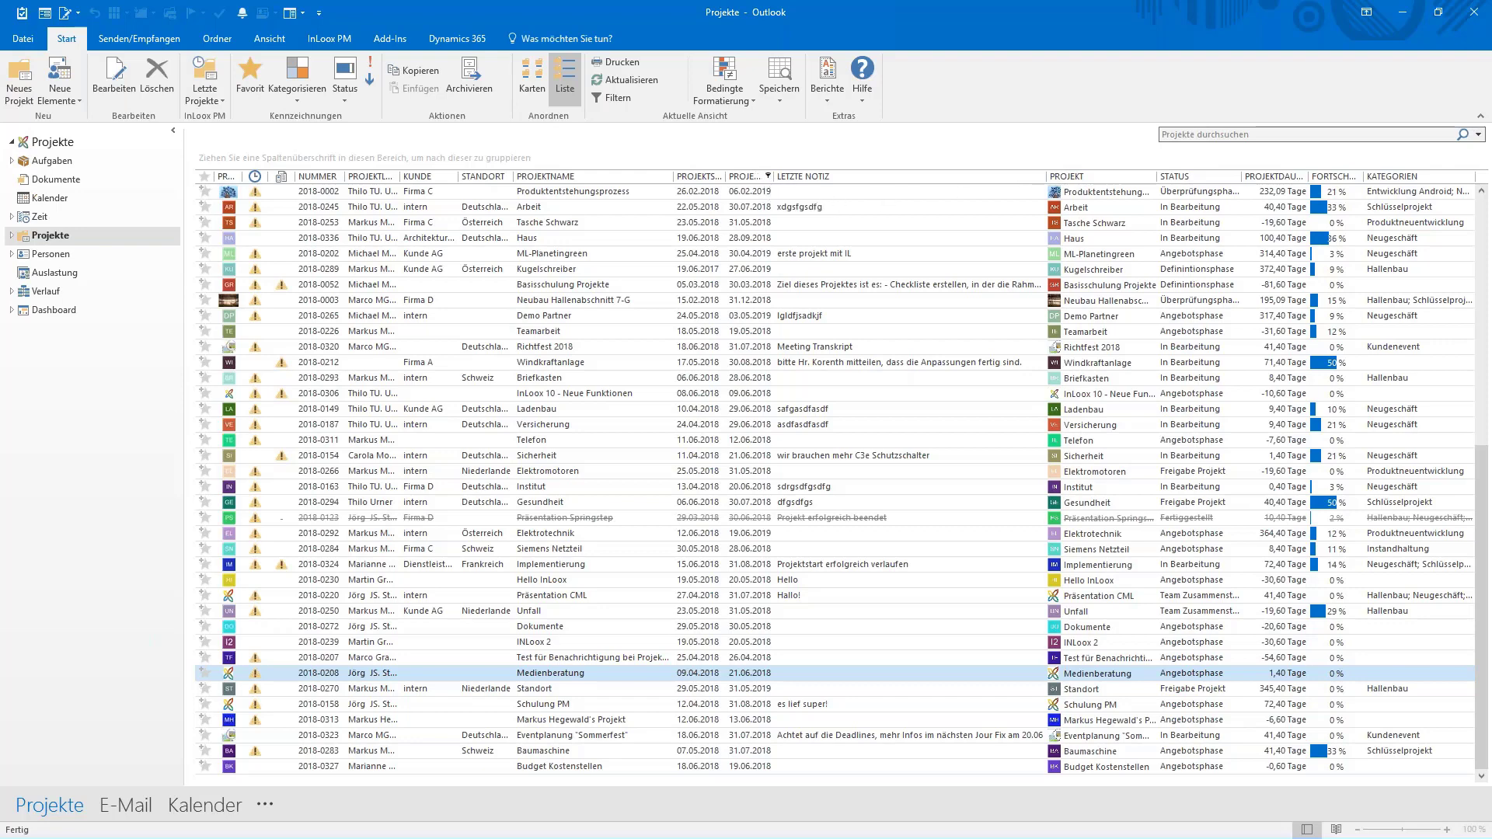
Step: Filter the project list to projects whose end date falls in Nächsten Monat, and clear that filter again
{"action": "left_click", "coordinate": [768, 176]}
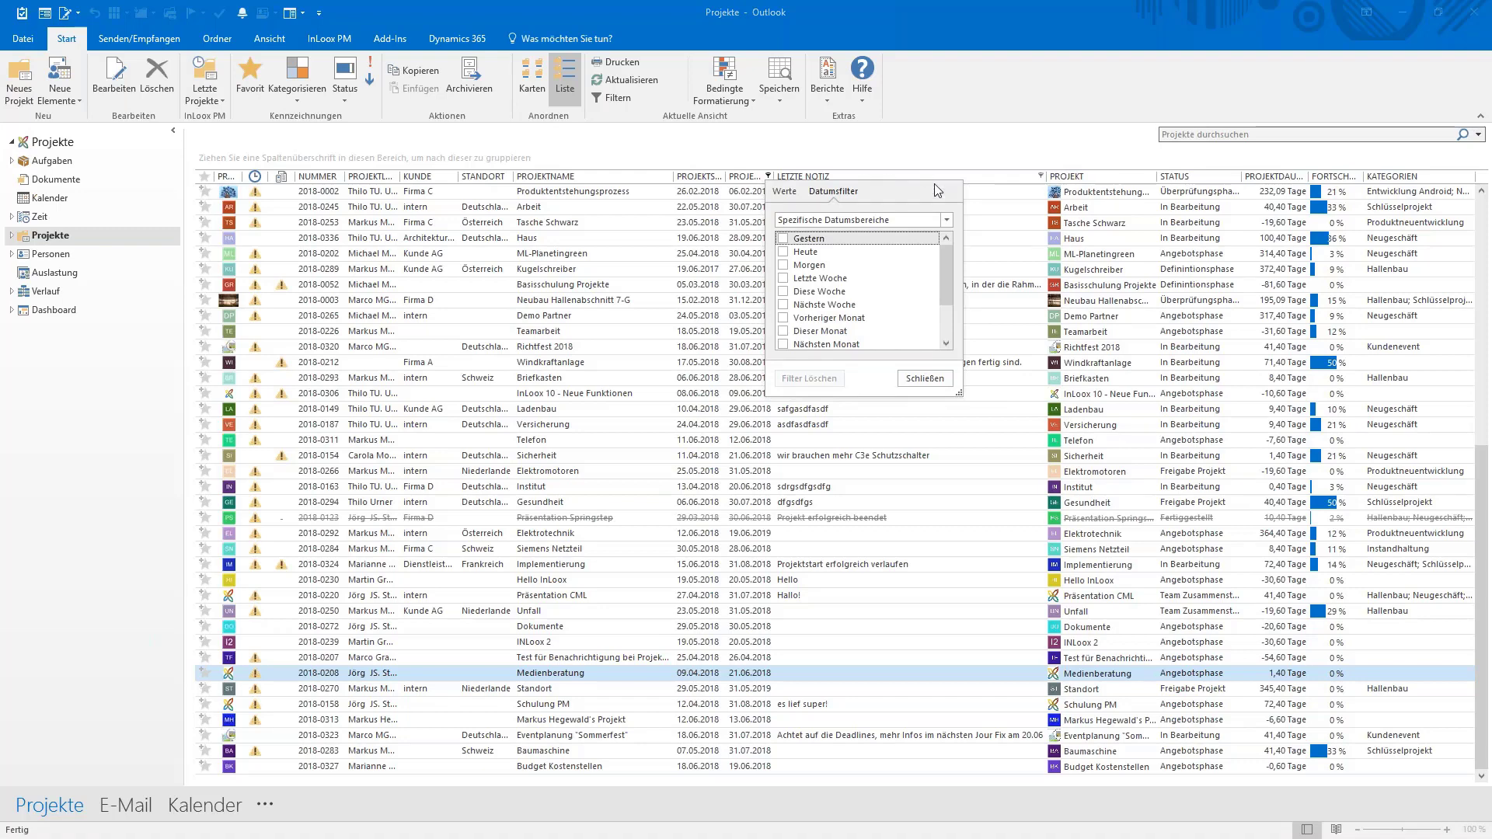
{"action": "mouse_move", "coordinate": [945, 264]}
{"action": "left_mouse_down"}
{"action": "mouse_move", "coordinate": [948, 286]}
{"action": "mouse_move", "coordinate": [949, 273]}
{"action": "left_mouse_up"}
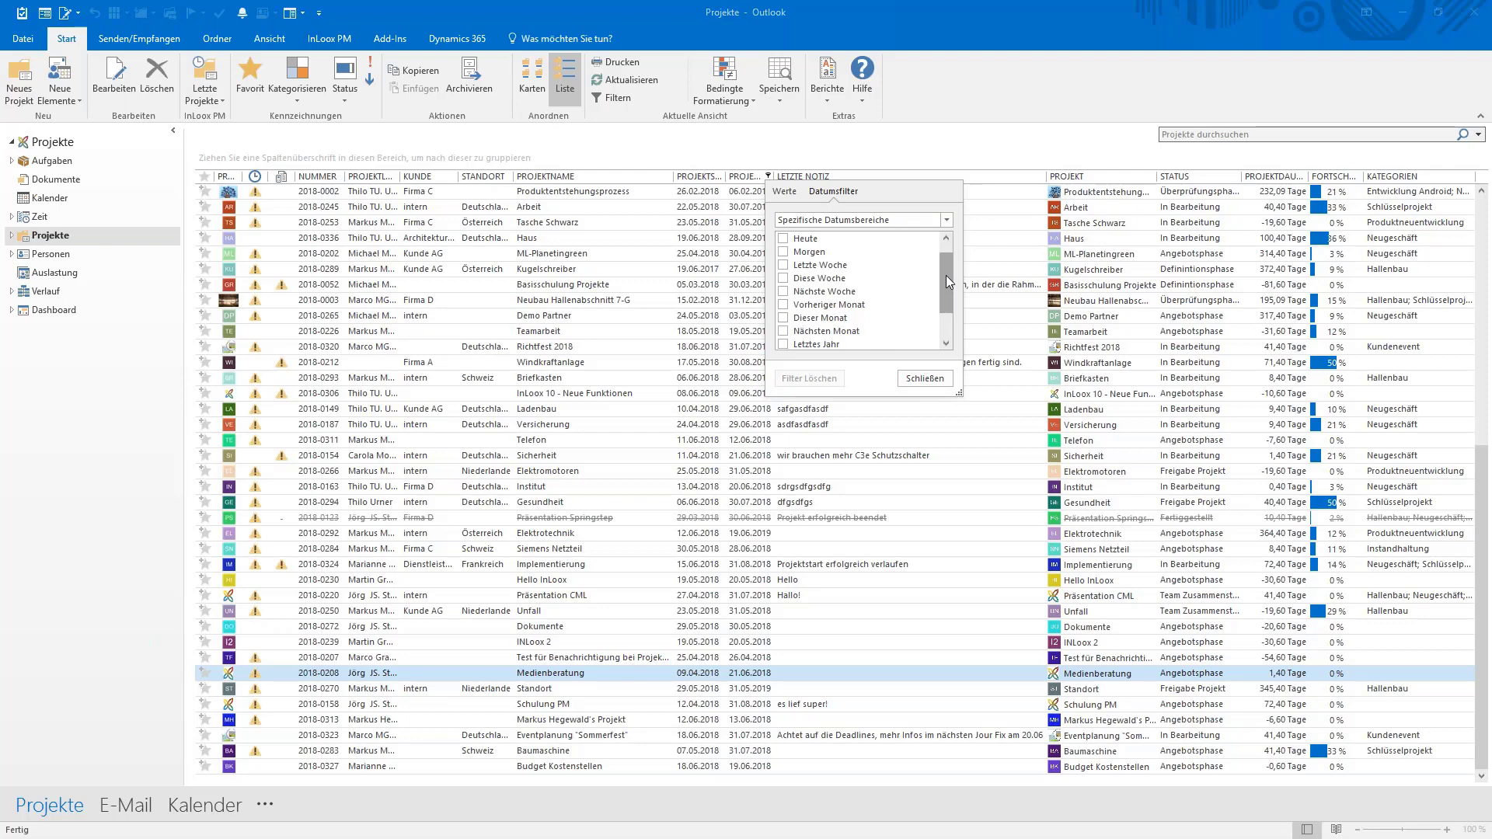
{"action": "left_click", "coordinate": [785, 333]}
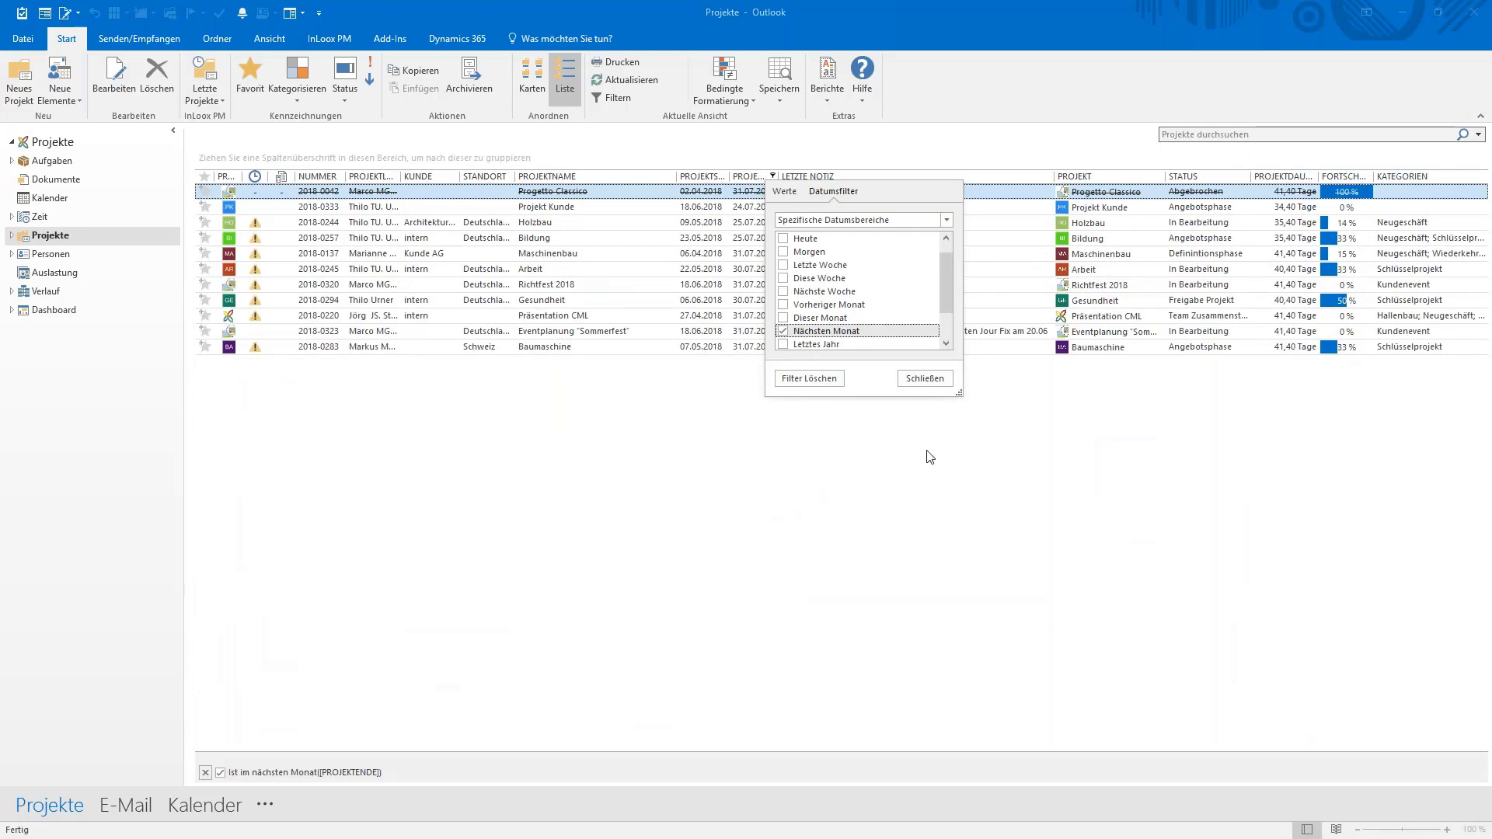
{"action": "left_click", "coordinate": [925, 378]}
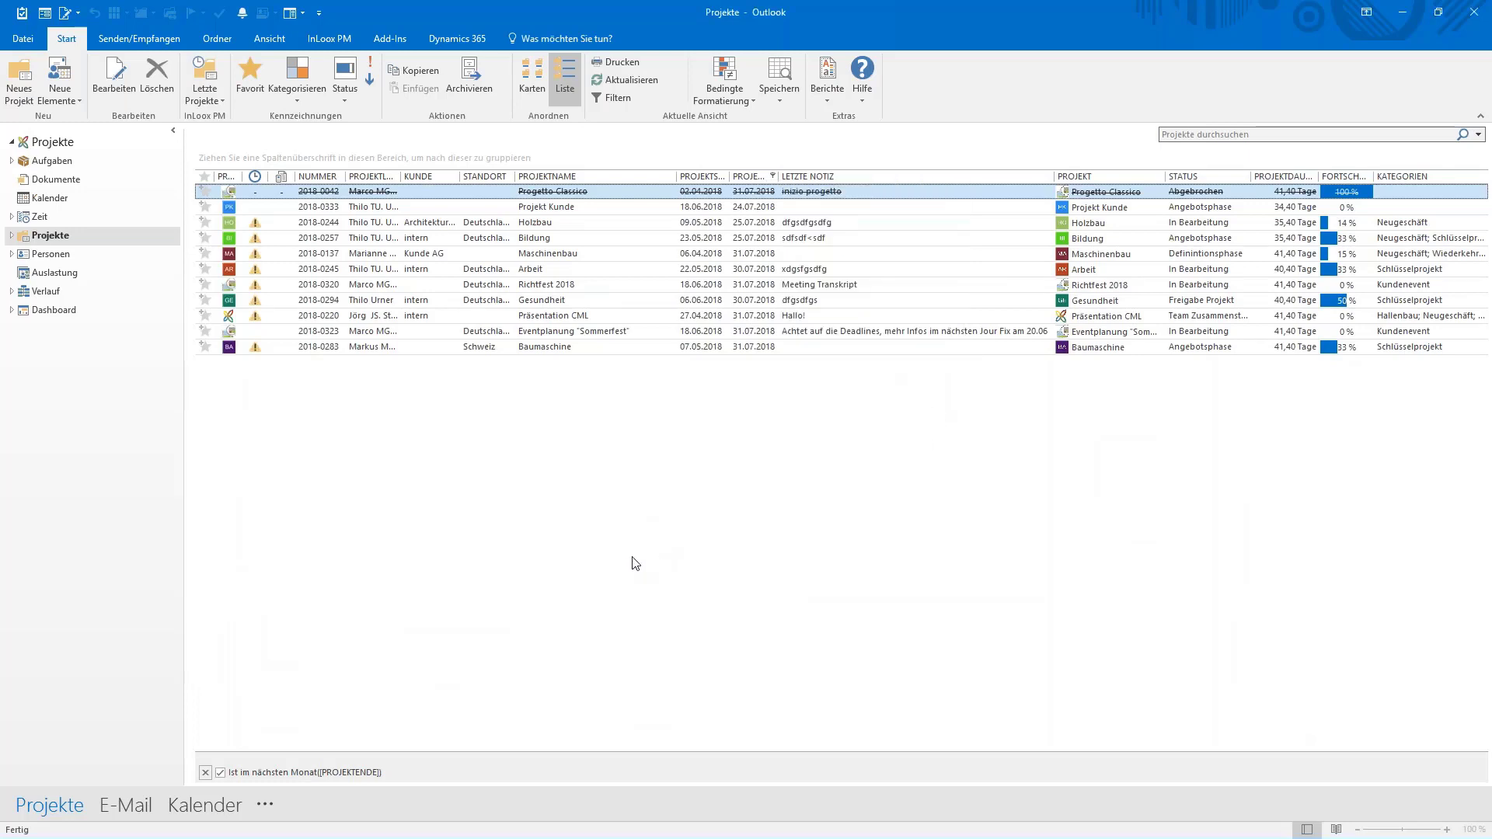
{"action": "left_click", "coordinate": [206, 773]}
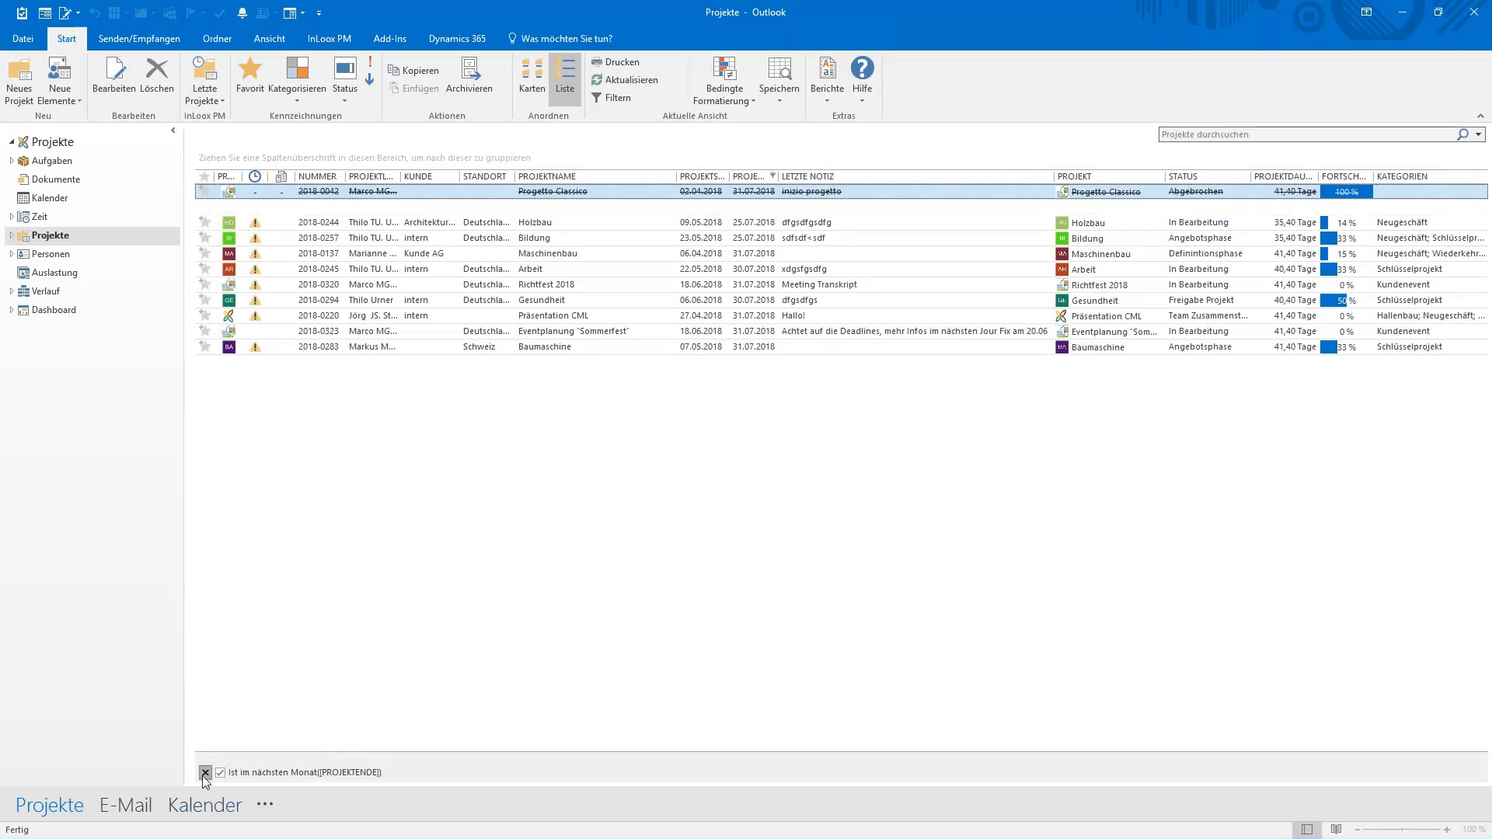
Step: Filter the Standort column to Deutschland, Niederlande and Österreich, and clear that filter again
{"action": "left_click", "coordinate": [507, 176]}
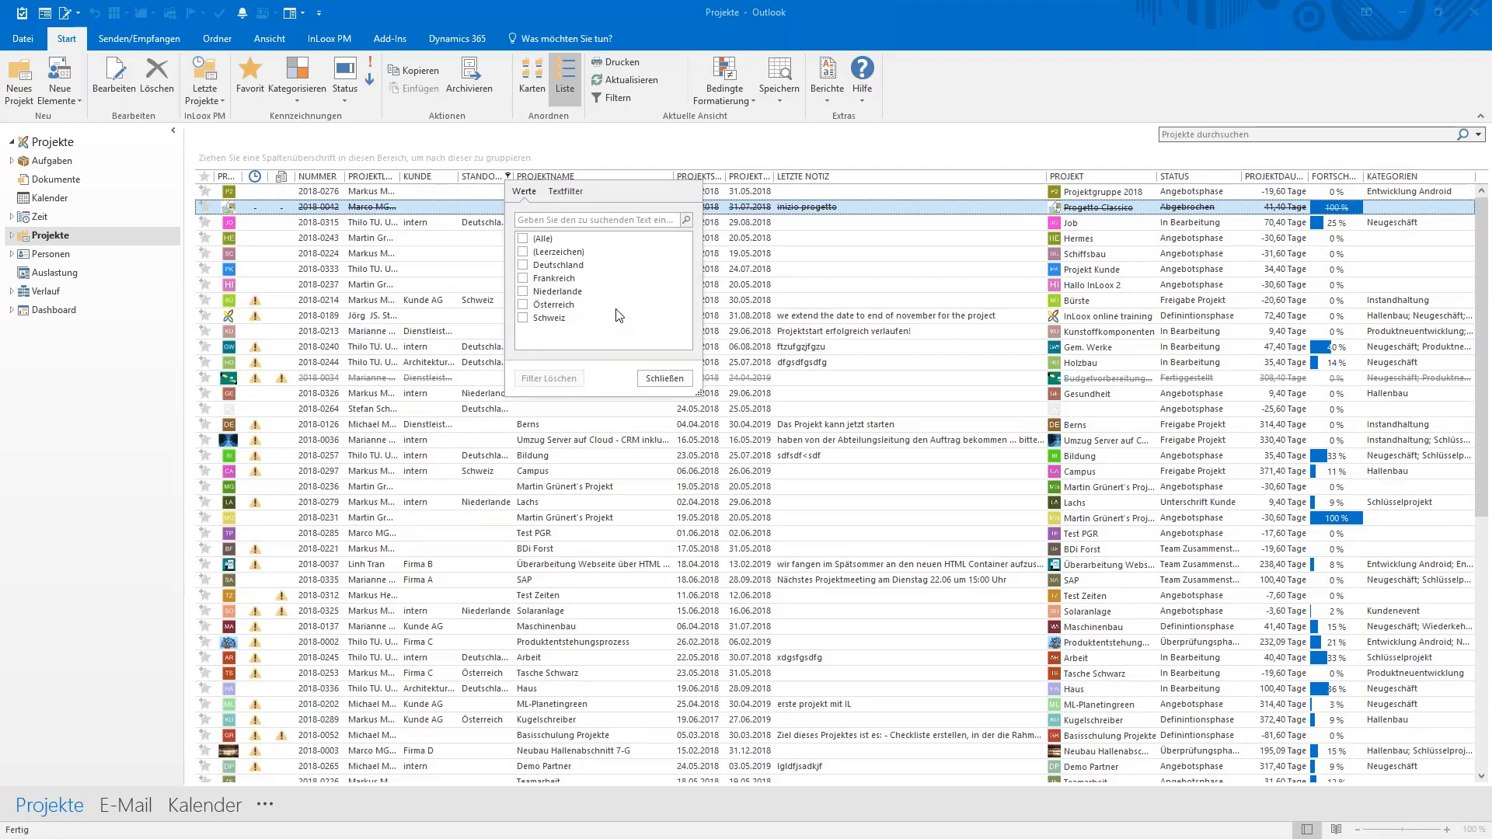
{"action": "left_click", "coordinate": [525, 265]}
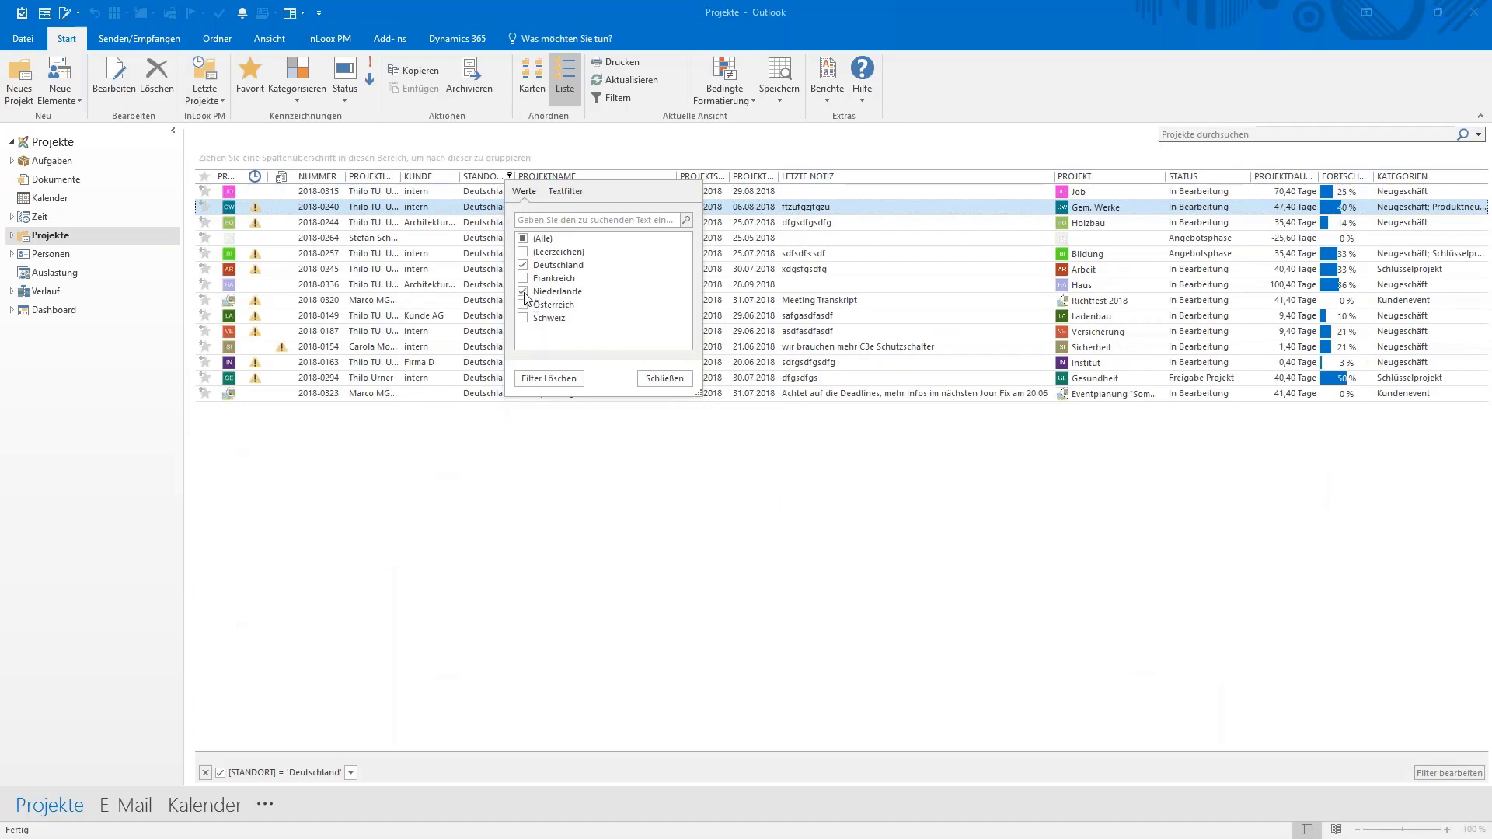
{"action": "left_click", "coordinate": [550, 304]}
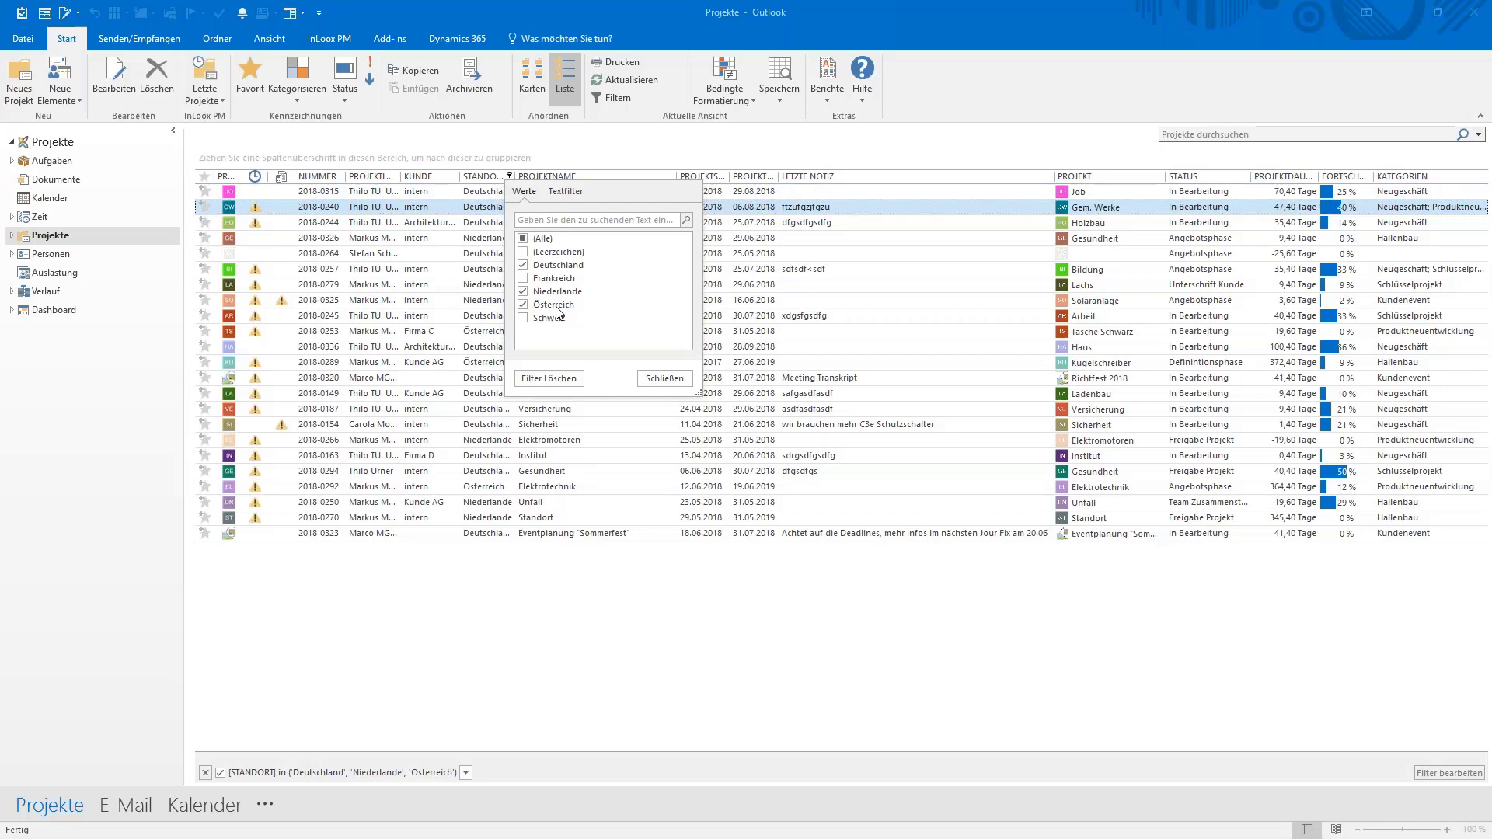
{"action": "left_click", "coordinate": [205, 773]}
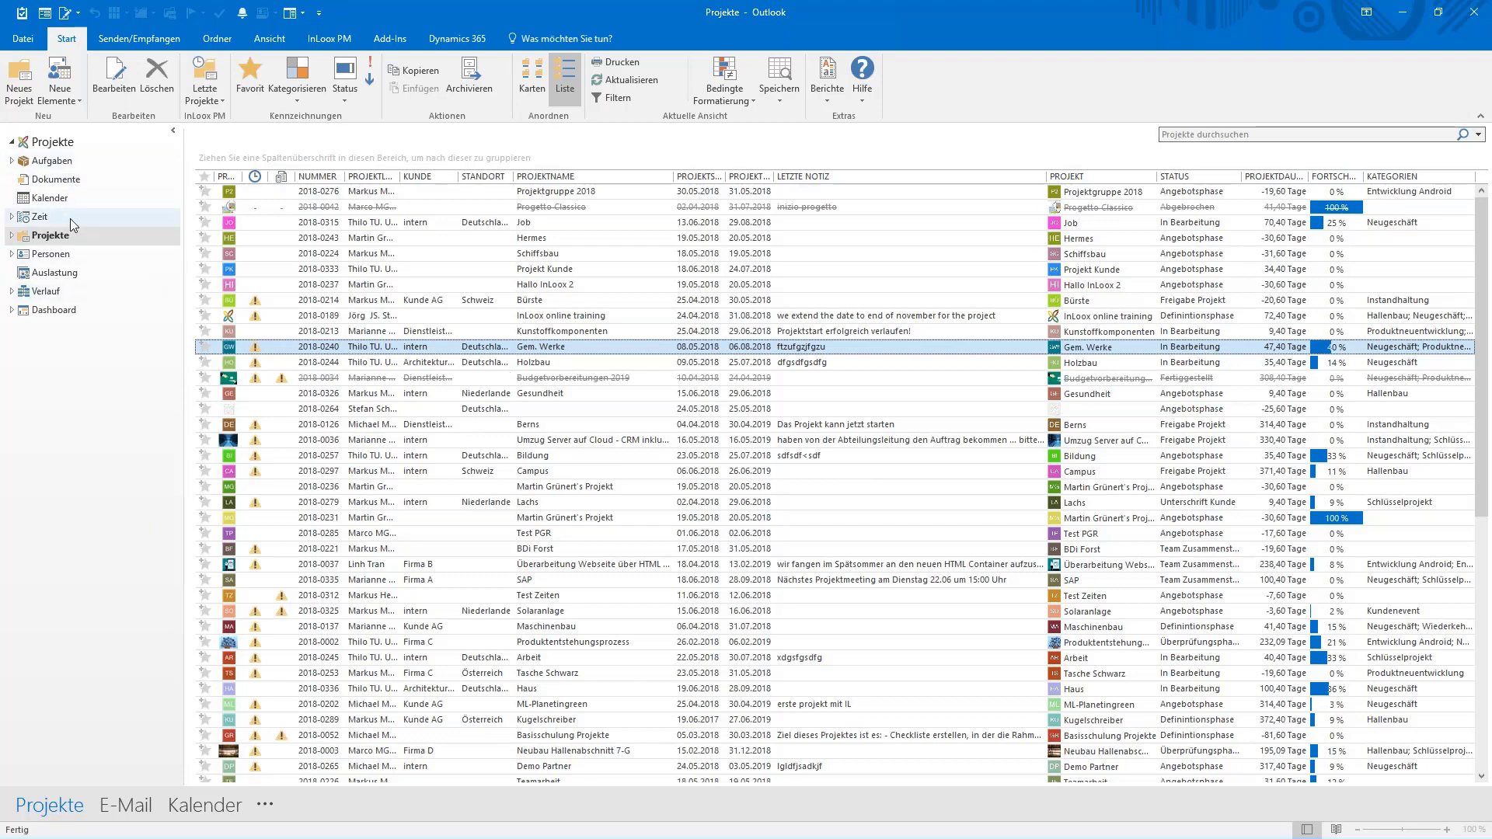
Step: Open the Aufgaben overview and expand all of its project groups
{"action": "left_click", "coordinate": [56, 161]}
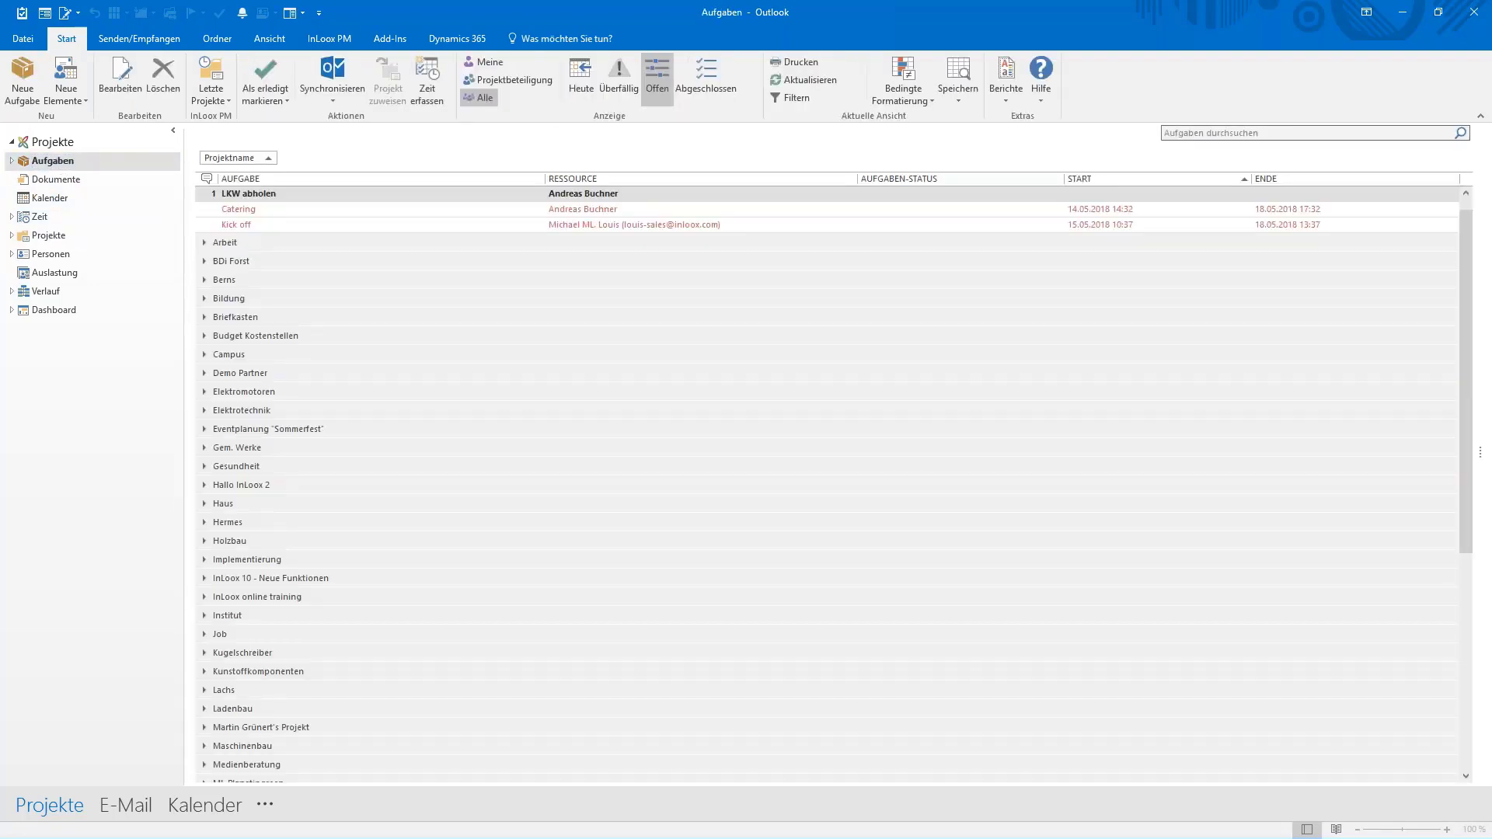
{"action": "right_click", "coordinate": [472, 441]}
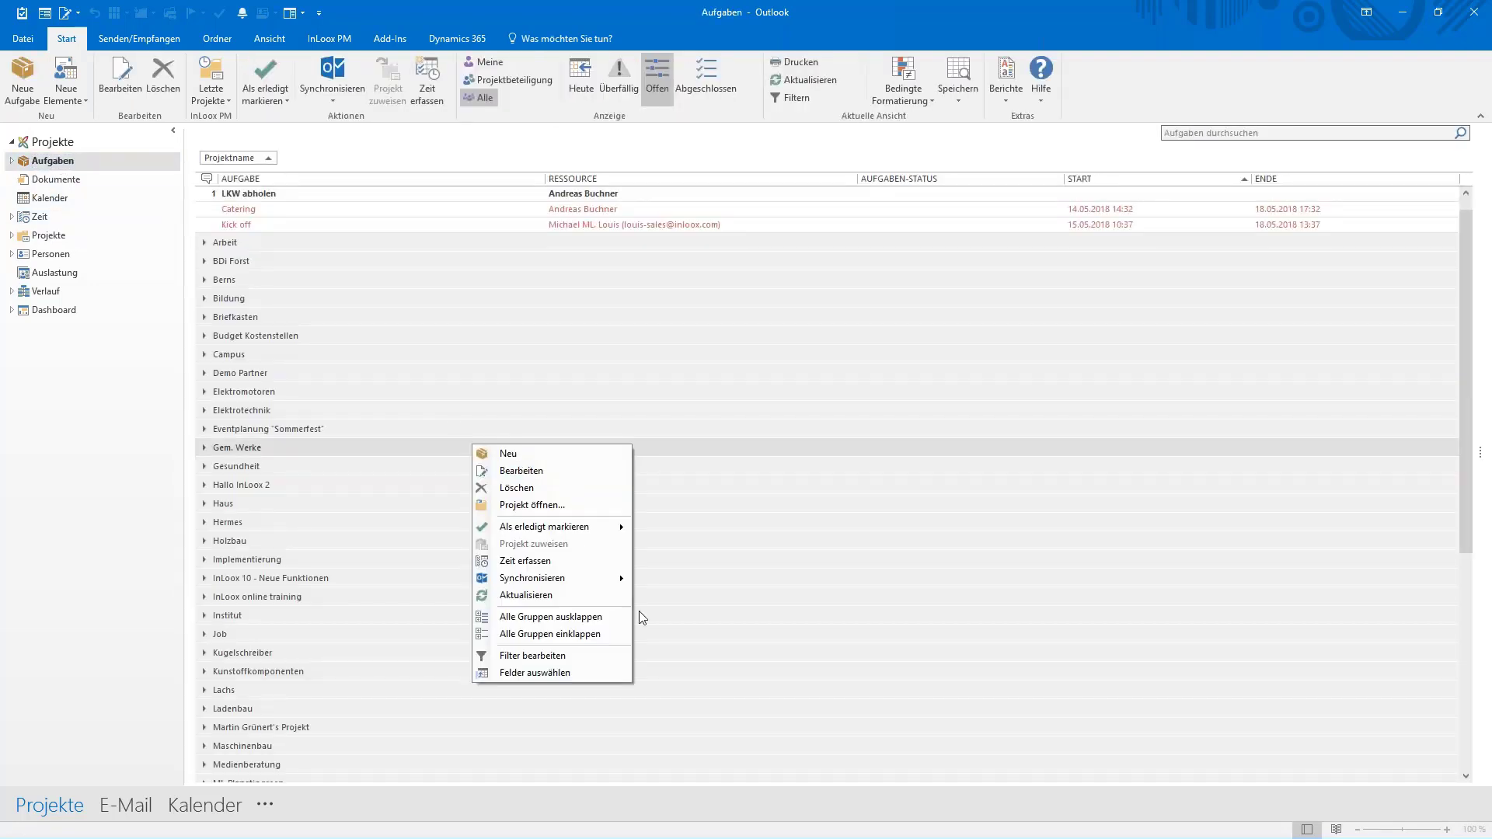
{"action": "left_click", "coordinate": [579, 618]}
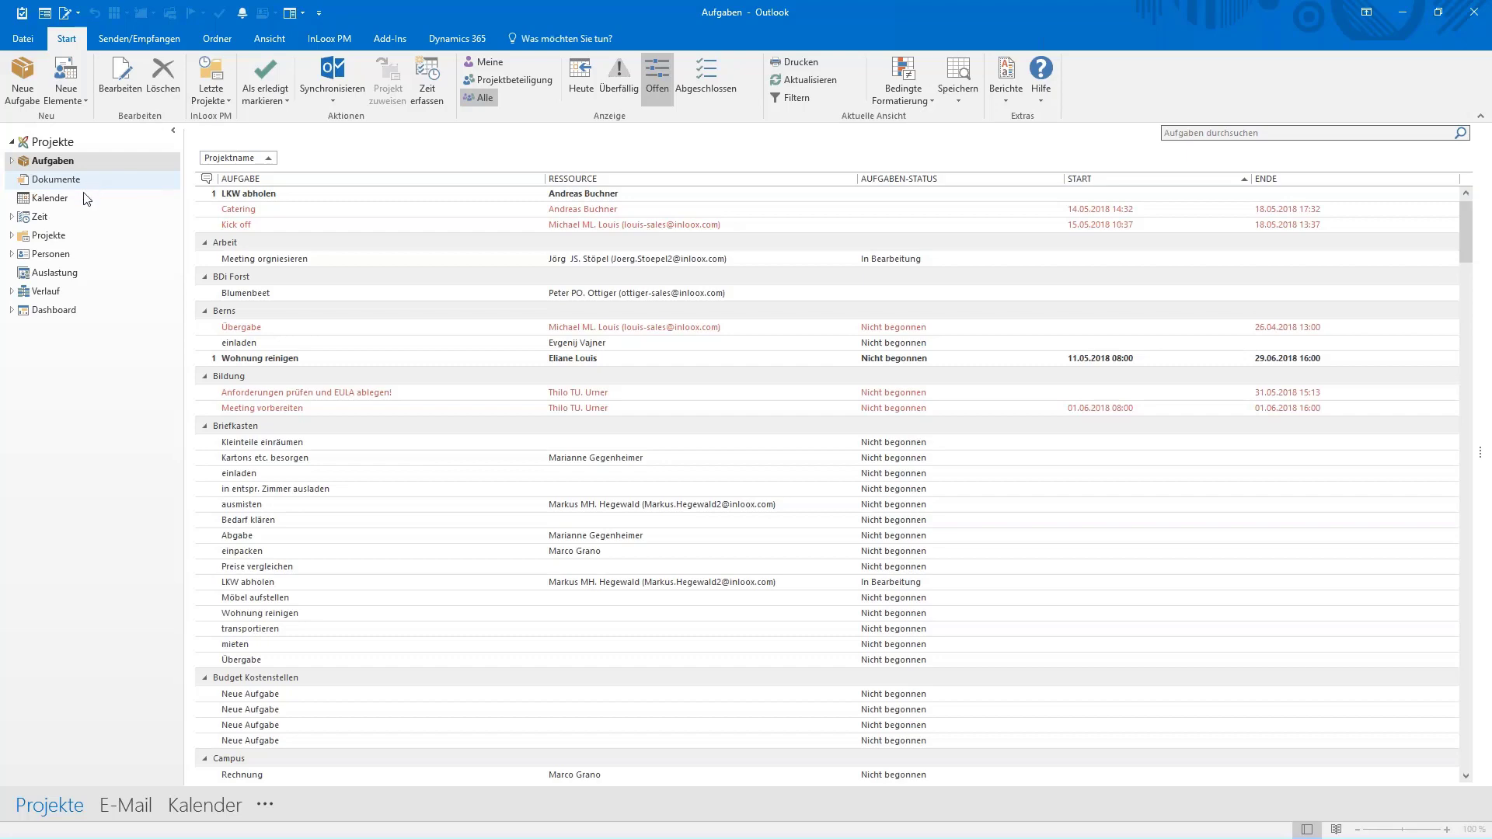
Step: Return to the project list, view the options for saving the current view, and cancel without saving
{"action": "left_click", "coordinate": [117, 236]}
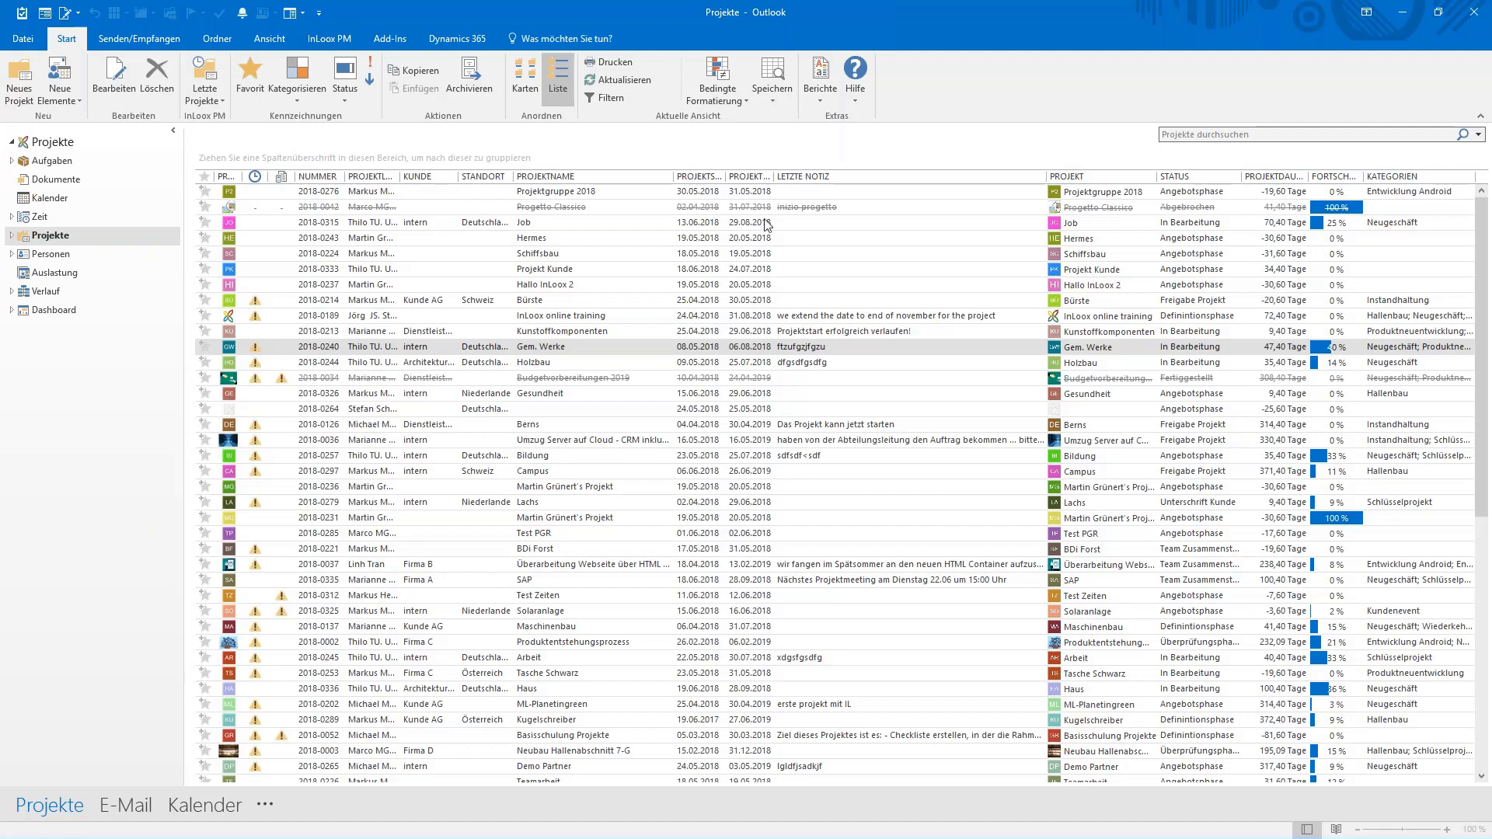
{"action": "left_click", "coordinate": [775, 98]}
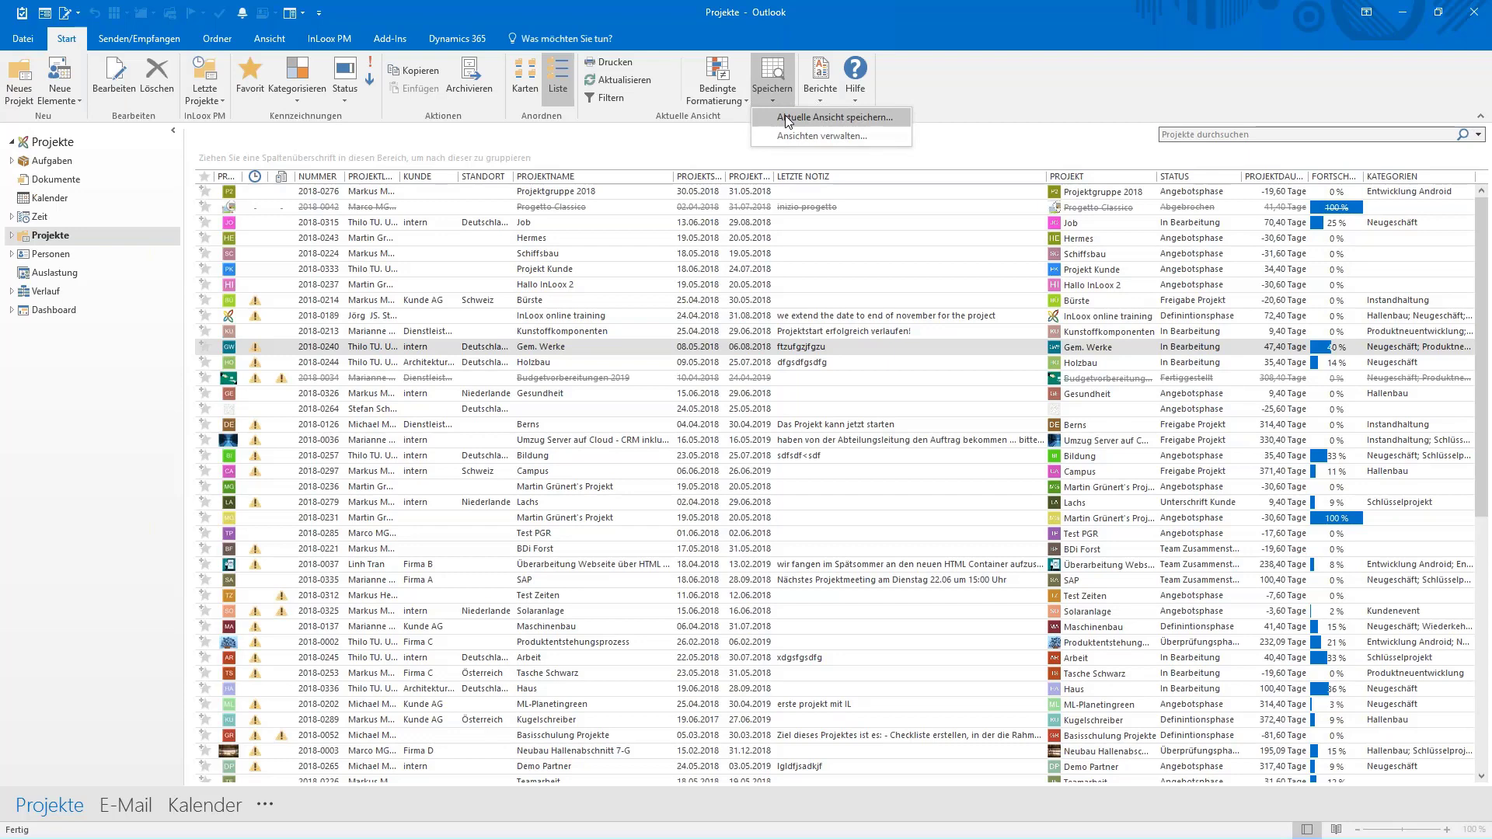
{"action": "left_click", "coordinate": [787, 118]}
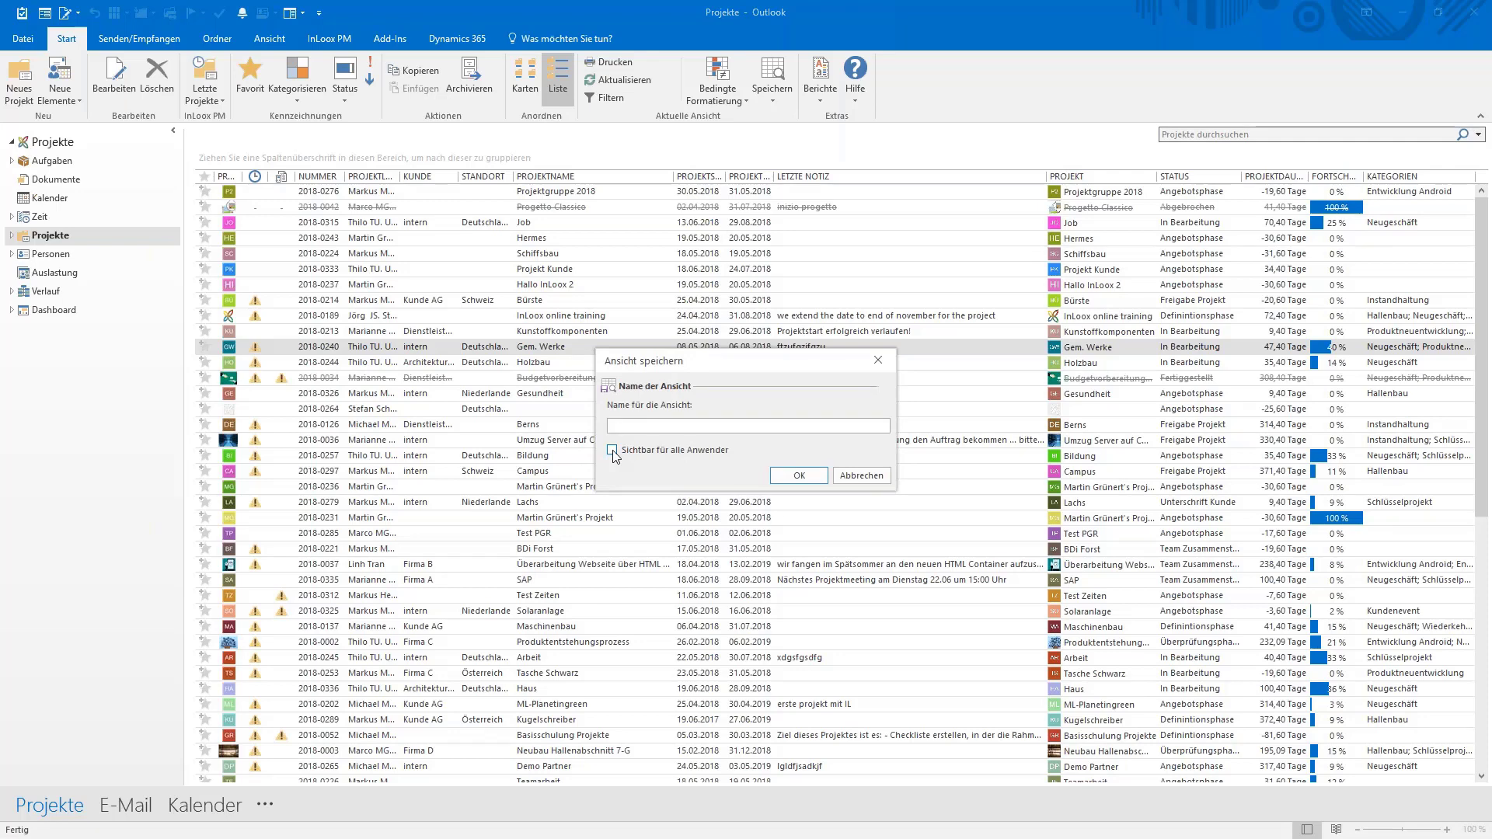
{"action": "left_click", "coordinate": [867, 476]}
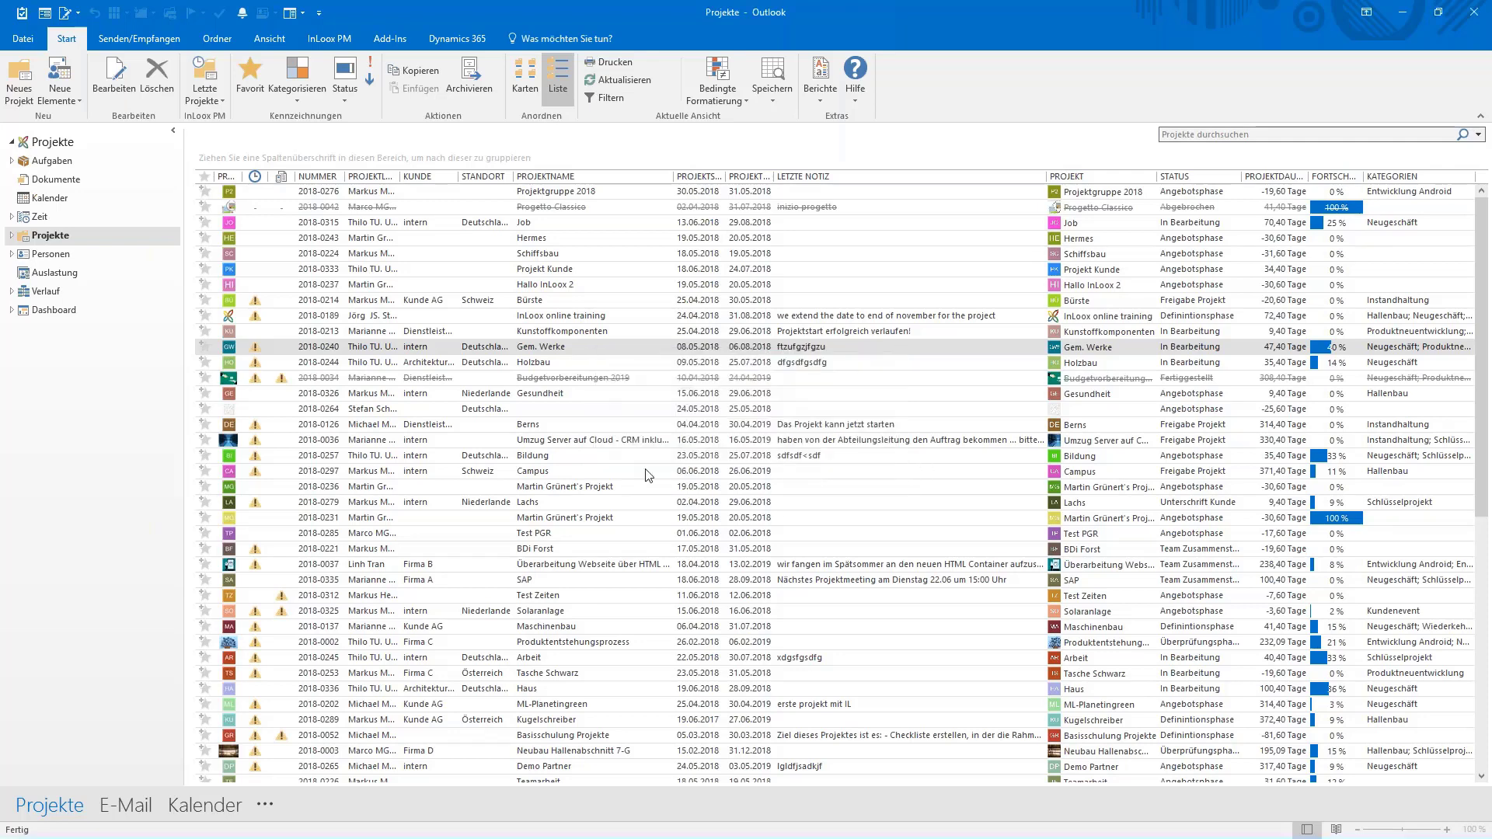
Step: Expand the saved views under Projekte and Aufgaben and load the Standardansicht Projekte view
{"action": "left_click", "coordinate": [11, 235]}
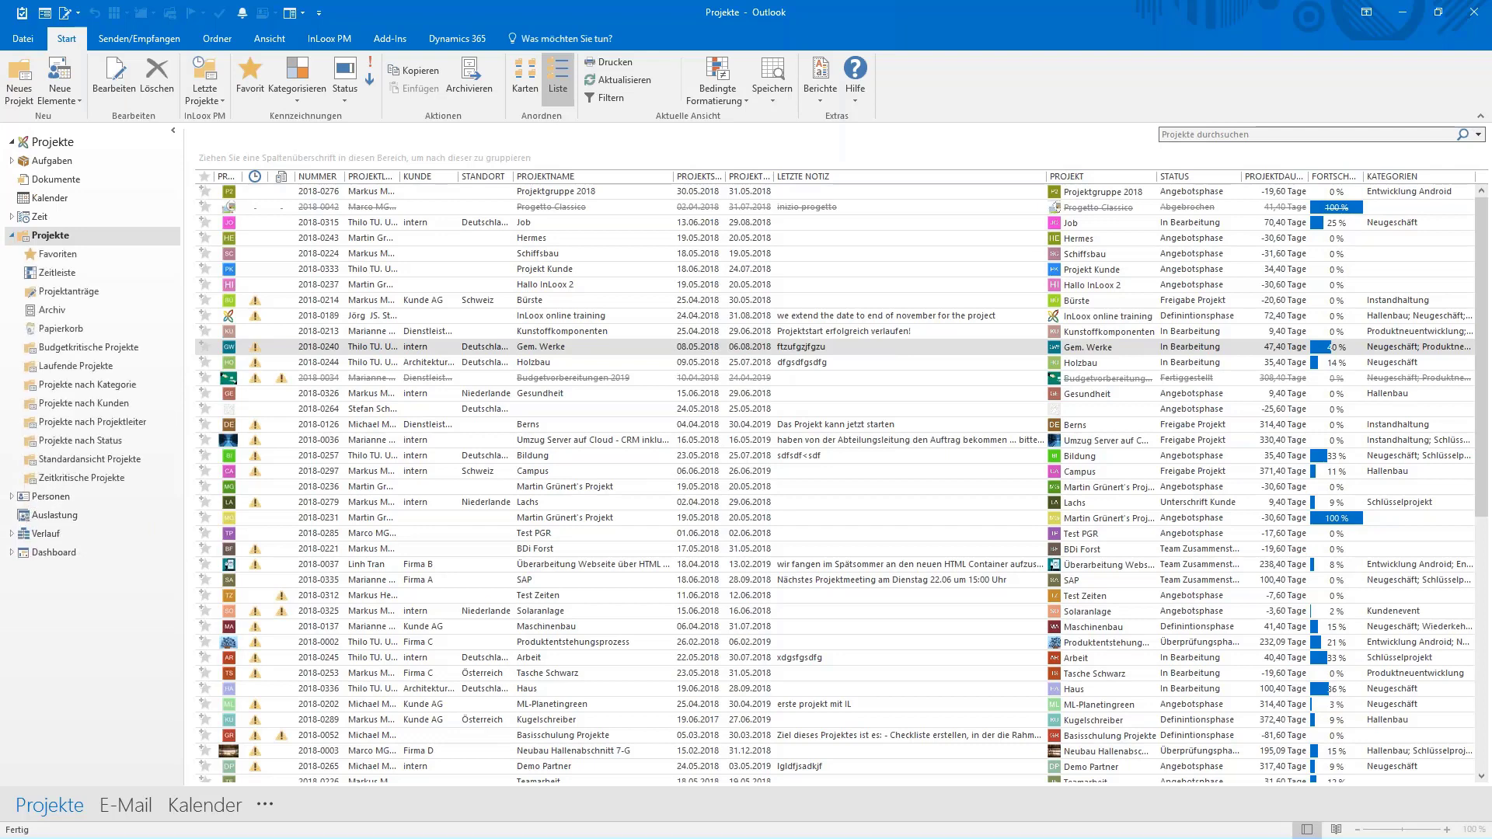
{"action": "left_click", "coordinate": [11, 160]}
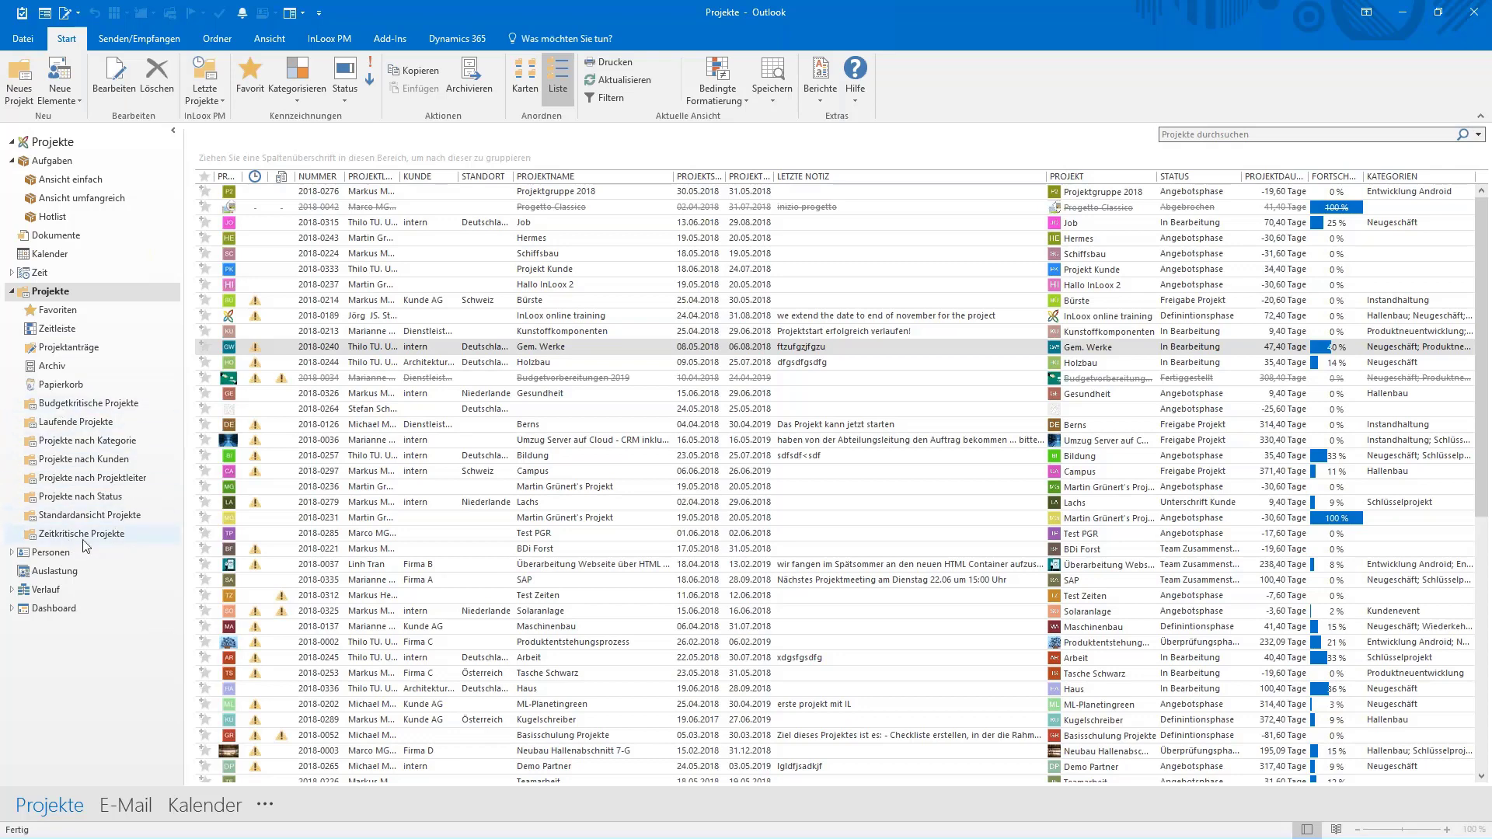
{"action": "left_click", "coordinate": [98, 516]}
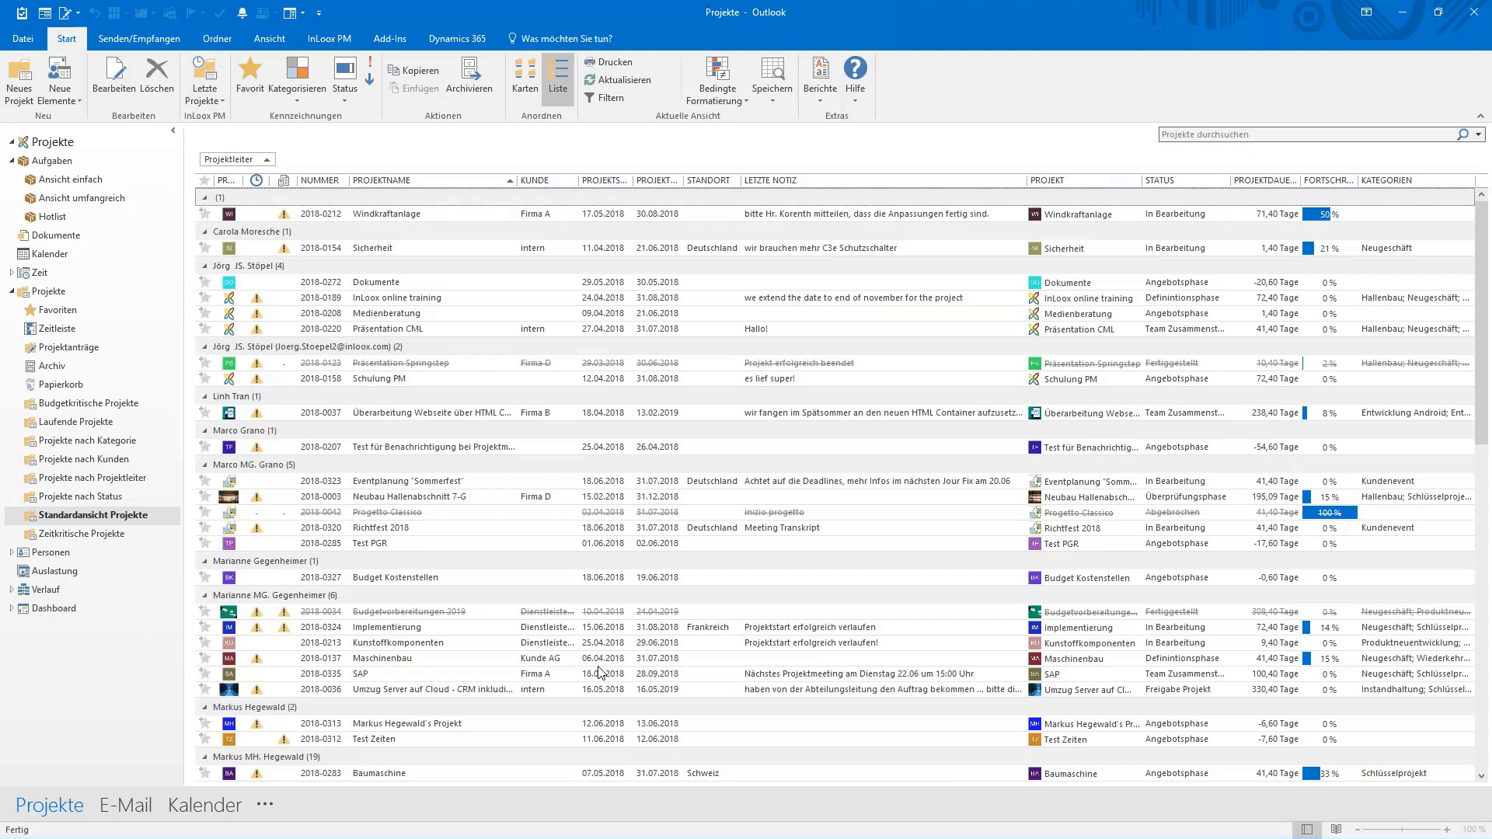
Step: Add a simple conditional format to the project list and base its condition on the [STATUS] column
{"action": "left_click", "coordinate": [712, 98]}
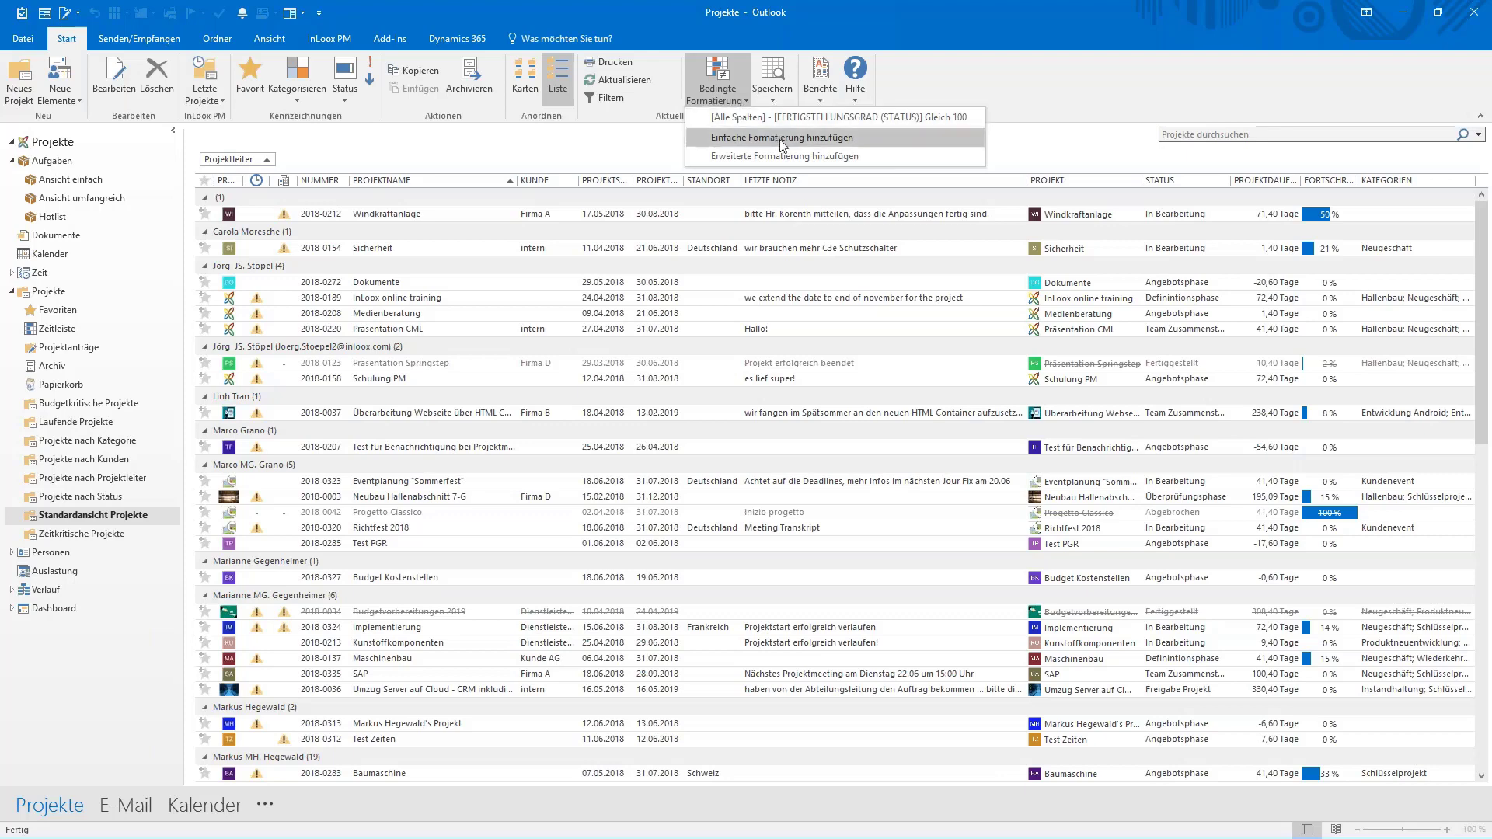
{"action": "left_click", "coordinate": [791, 196]}
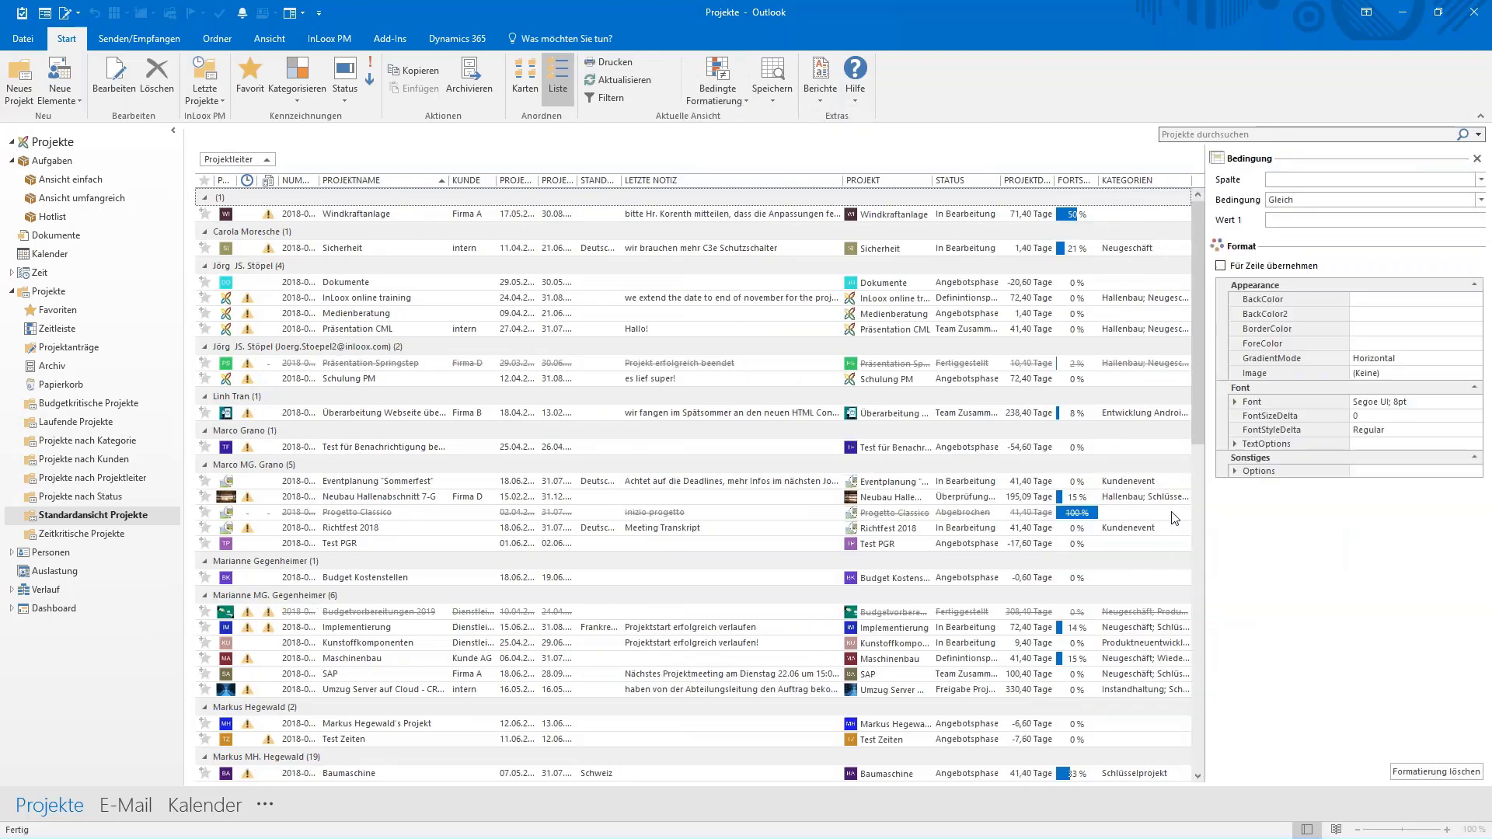
{"action": "left_click", "coordinate": [1482, 180]}
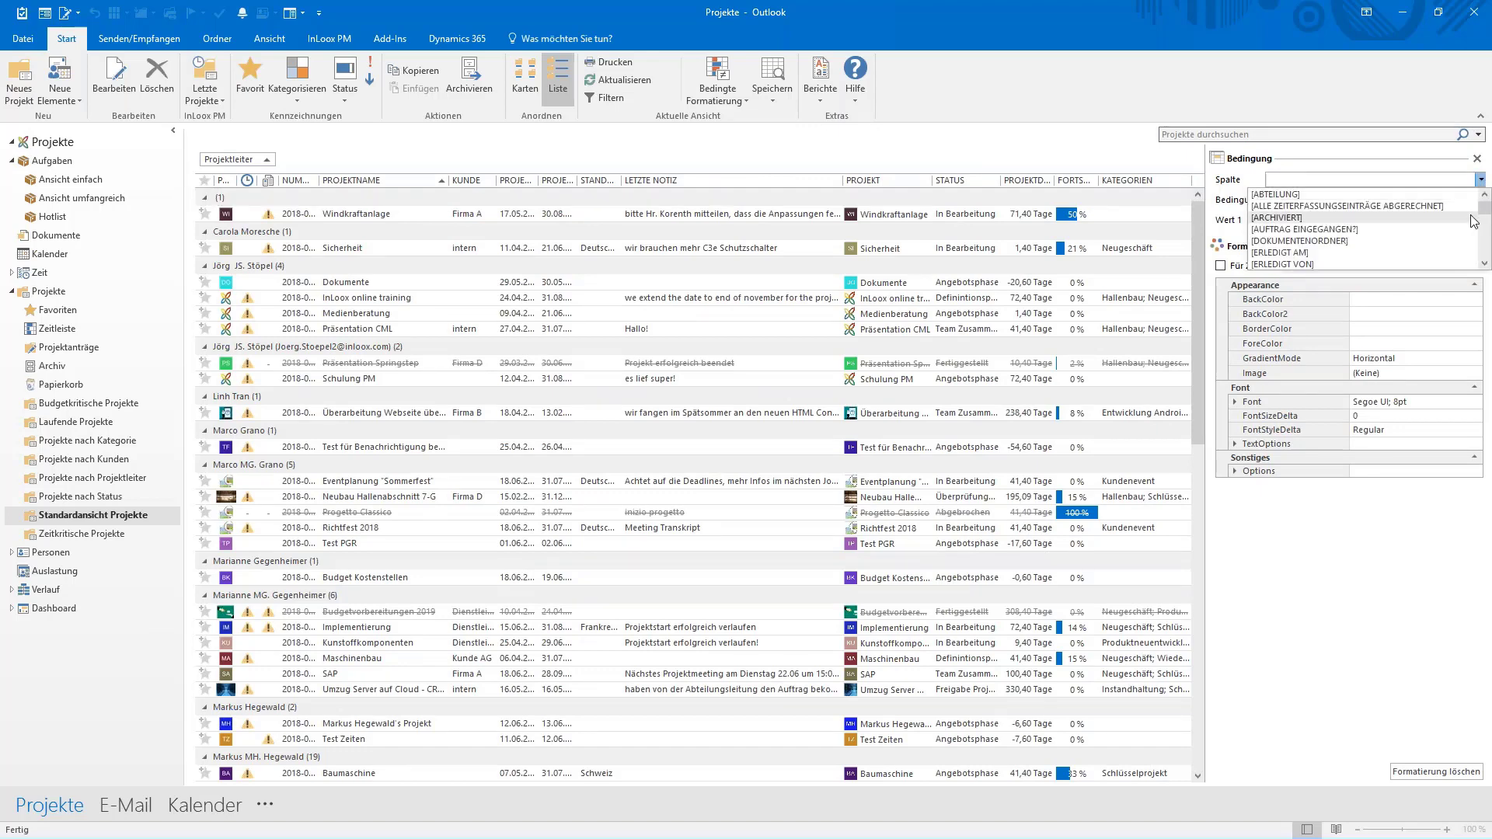
{"action": "left_click", "coordinate": [1484, 264]}
{"action": "left_click", "coordinate": [1485, 265]}
{"action": "left_click", "coordinate": [1484, 264]}
{"action": "left_click", "coordinate": [1485, 264]}
{"action": "left_click", "coordinate": [1485, 264]}
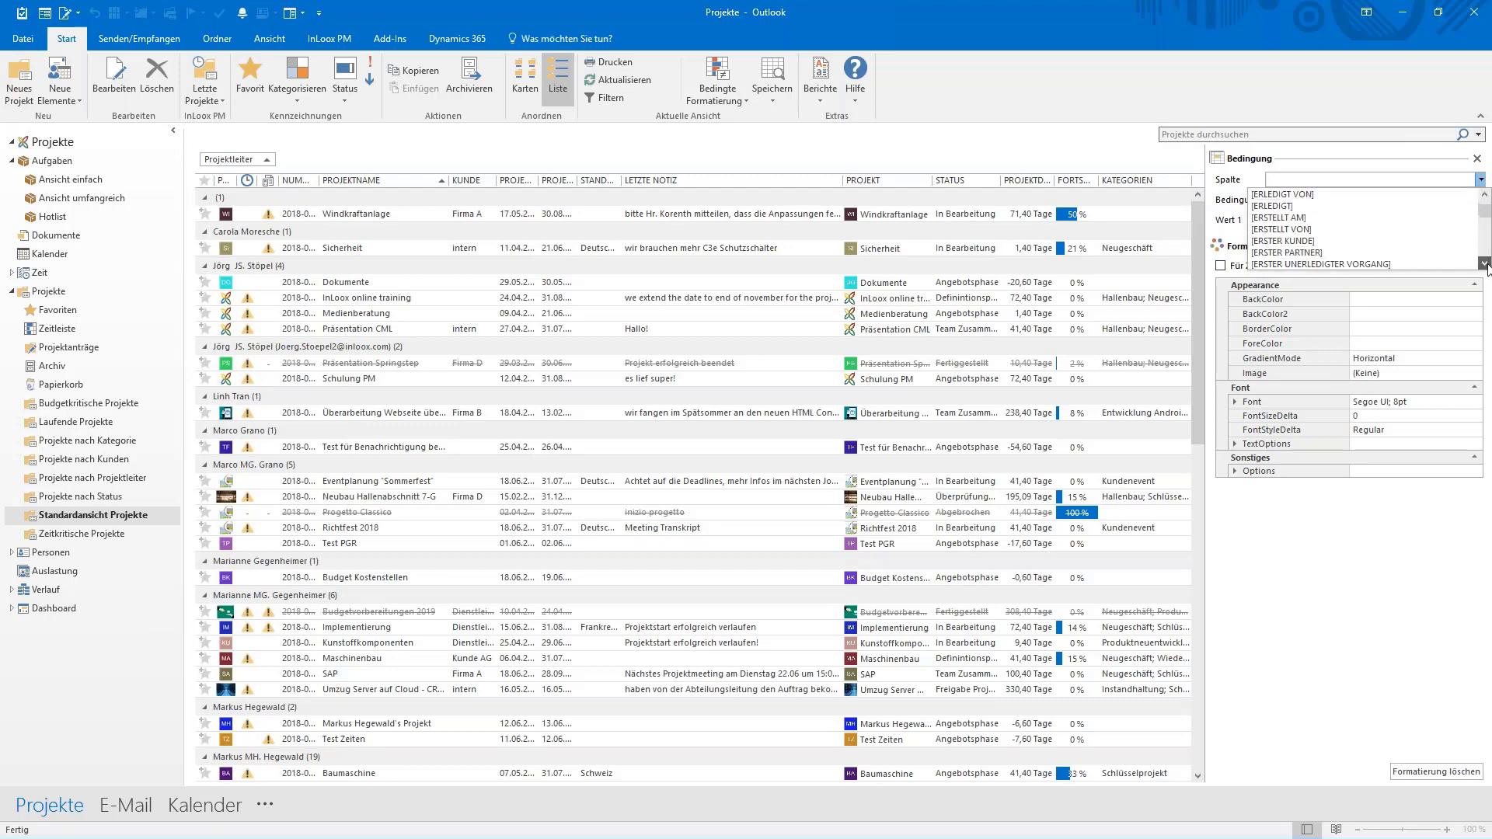
{"action": "left_click", "coordinate": [1485, 264]}
{"action": "left_click", "coordinate": [1485, 264]}
{"action": "left_click", "coordinate": [1485, 264]}
{"action": "left_click", "coordinate": [1485, 265]}
{"action": "left_click", "coordinate": [1485, 264]}
{"action": "left_click", "coordinate": [1484, 265]}
{"action": "scroll", "coordinate": [1378, 233], "scroll_direction": "down", "scroll_amount": 7}
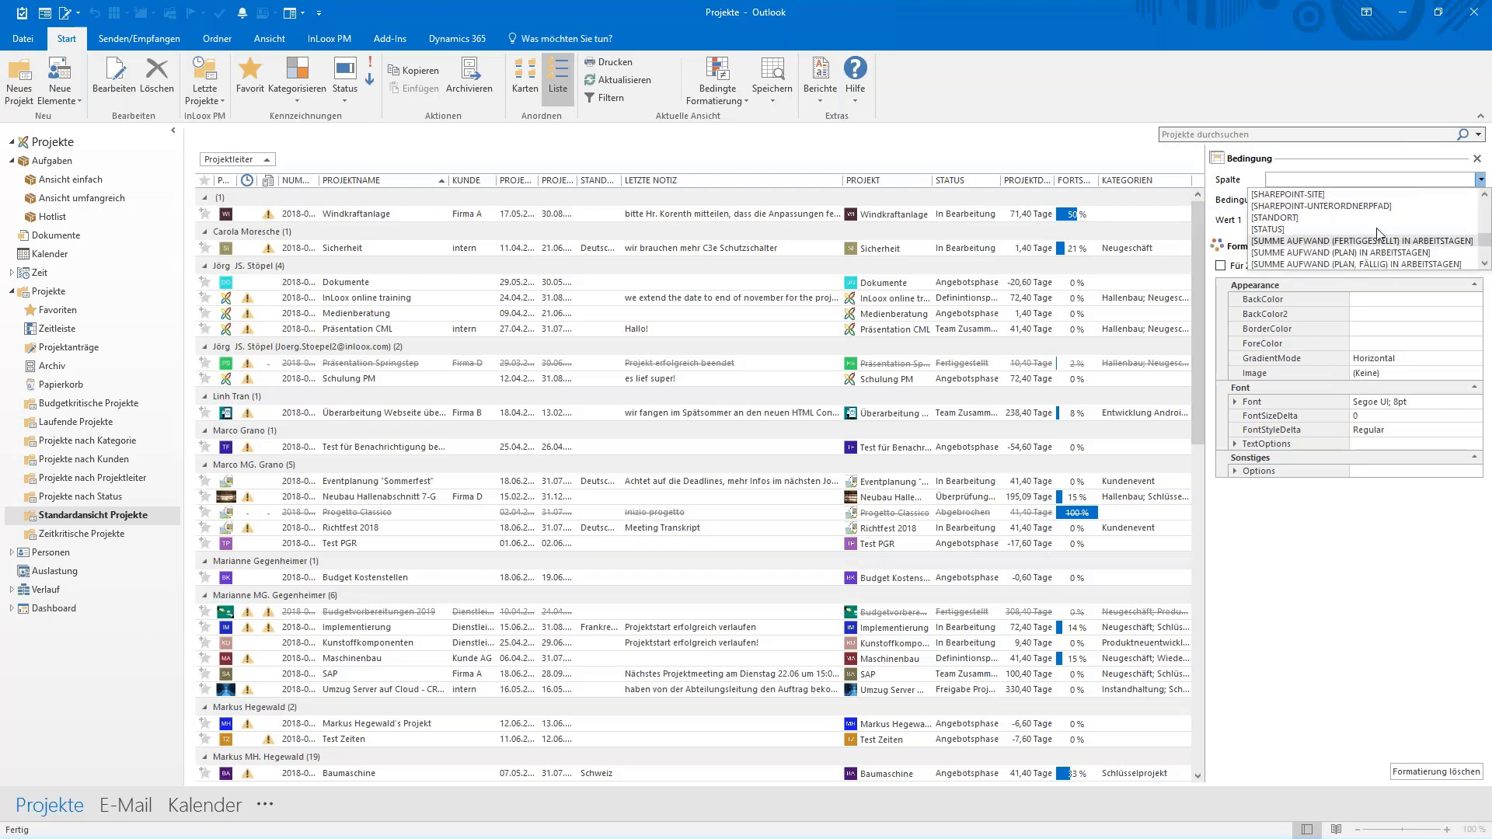
{"action": "left_click", "coordinate": [1290, 230]}
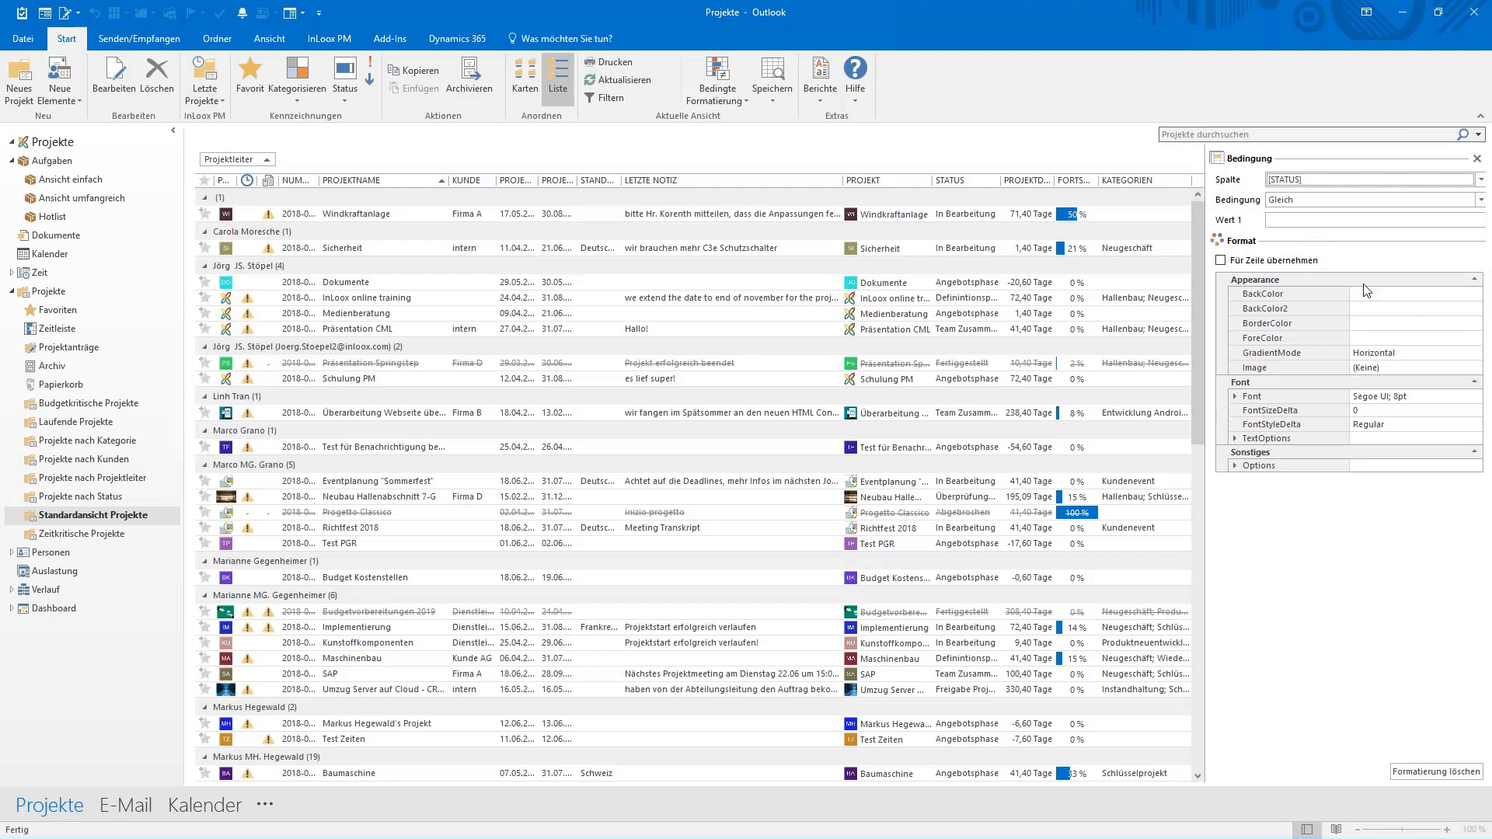
Step: Set the condition's value to In Bearbeitung with a Yellow BackColor, and close the formatting settings
{"action": "left_click", "coordinate": [1337, 220]}
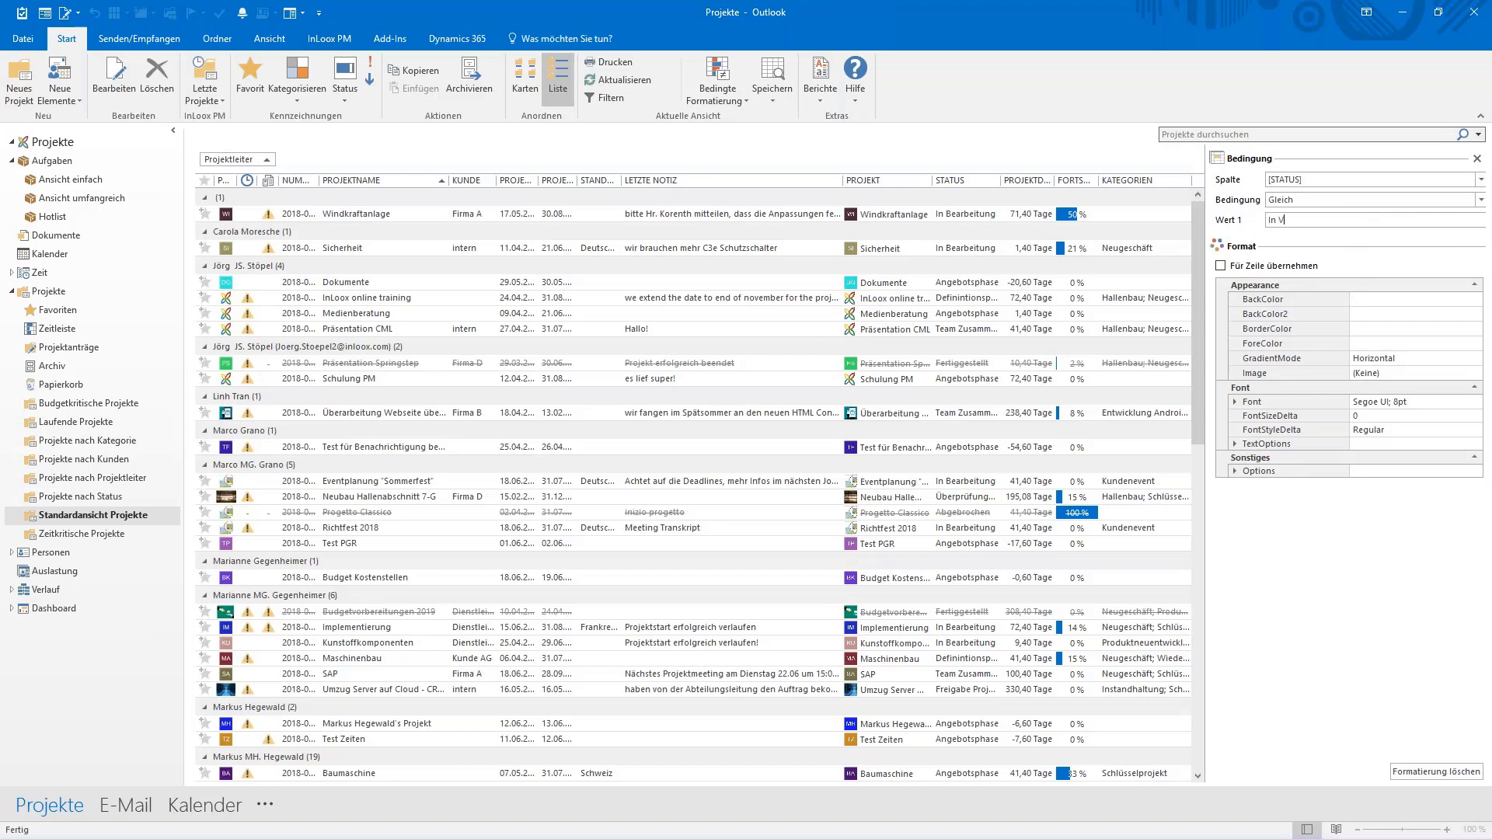
{"action": "type", "text": "In Bearbeitung"}
{"action": "left_click", "coordinate": [1422, 301]}
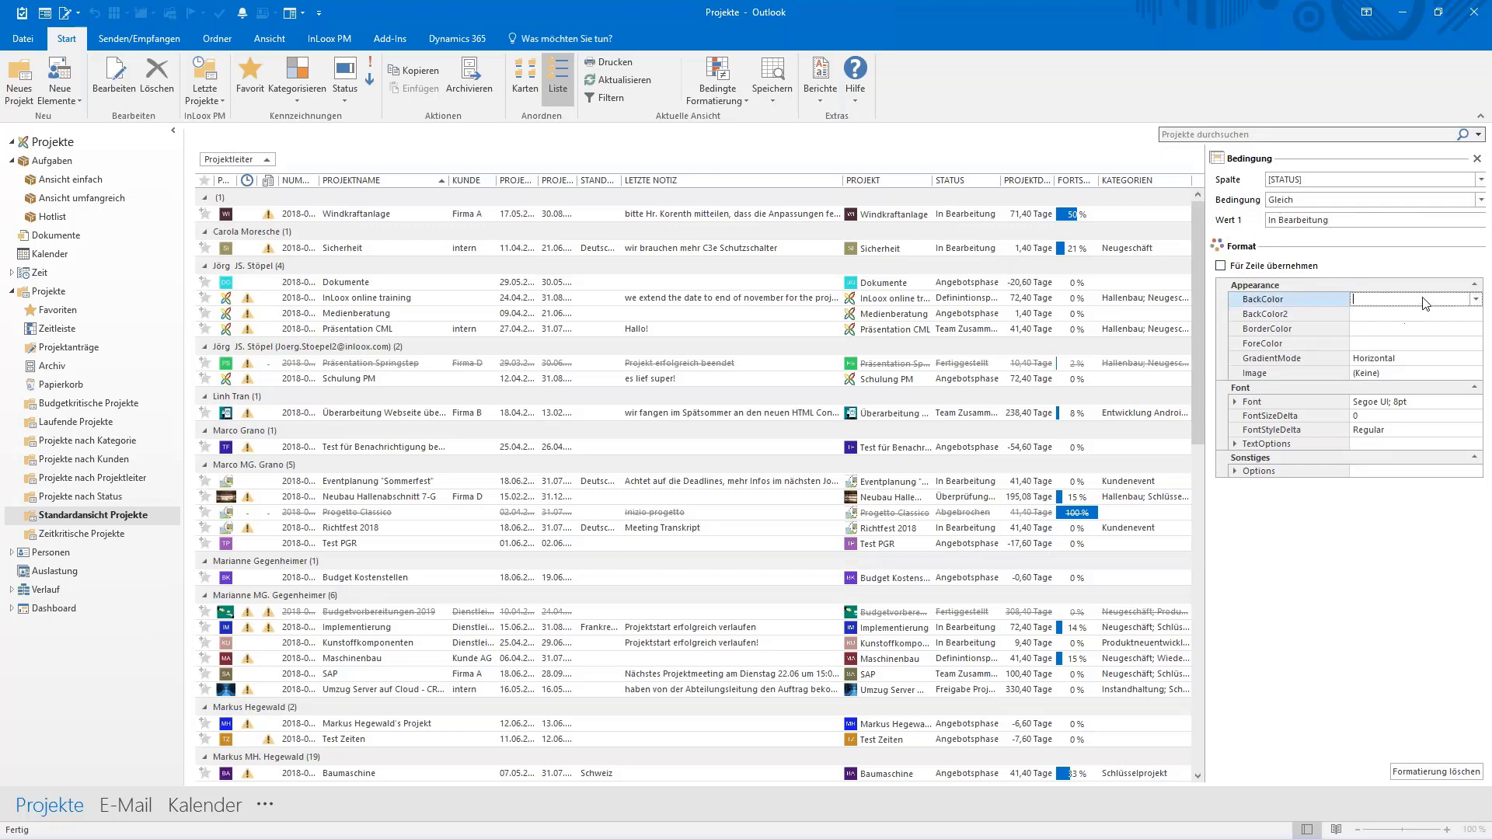
{"action": "left_click", "coordinate": [1475, 303]}
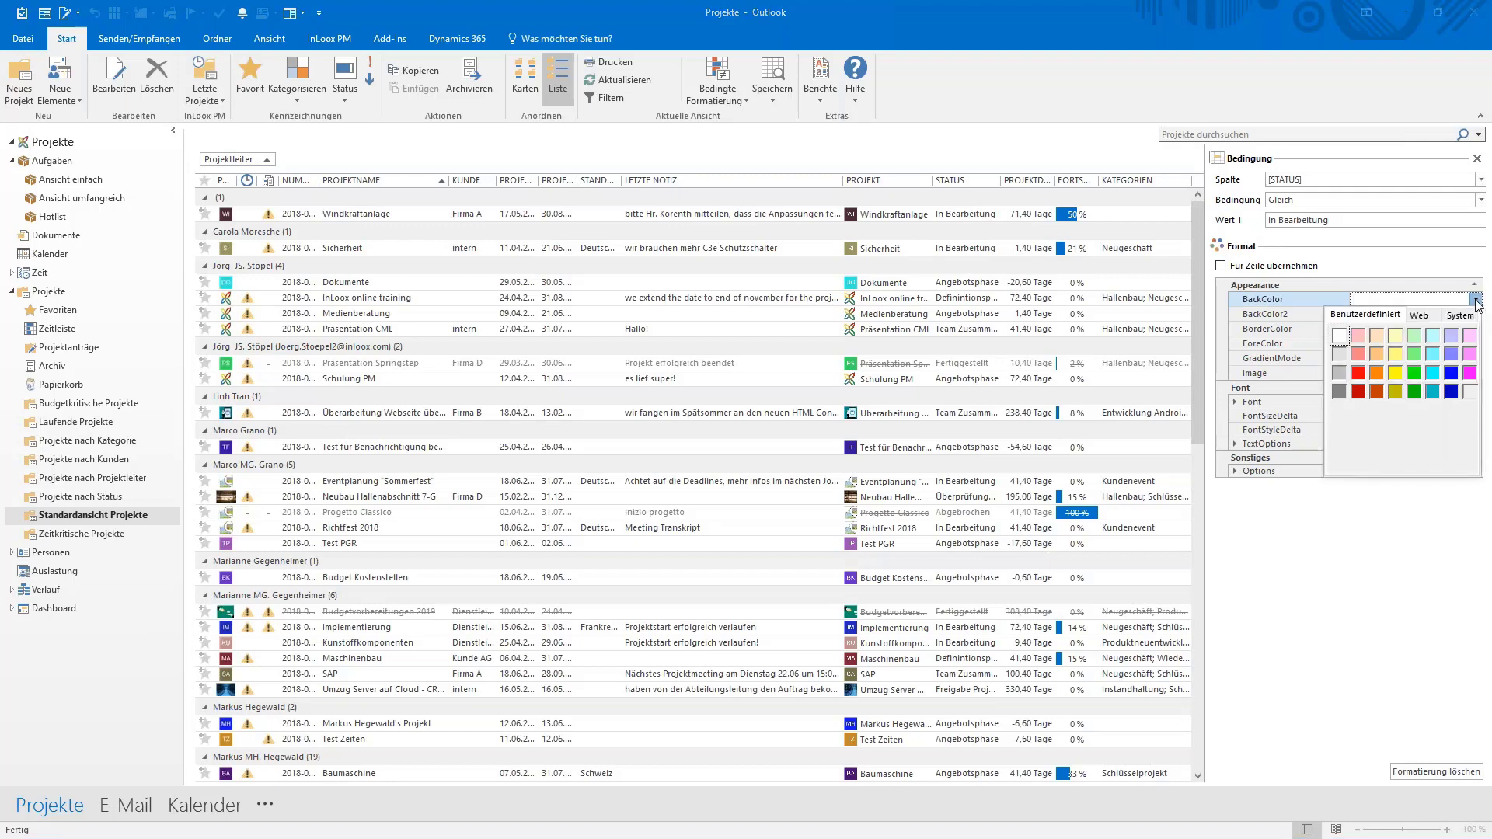
{"action": "left_click", "coordinate": [1396, 371]}
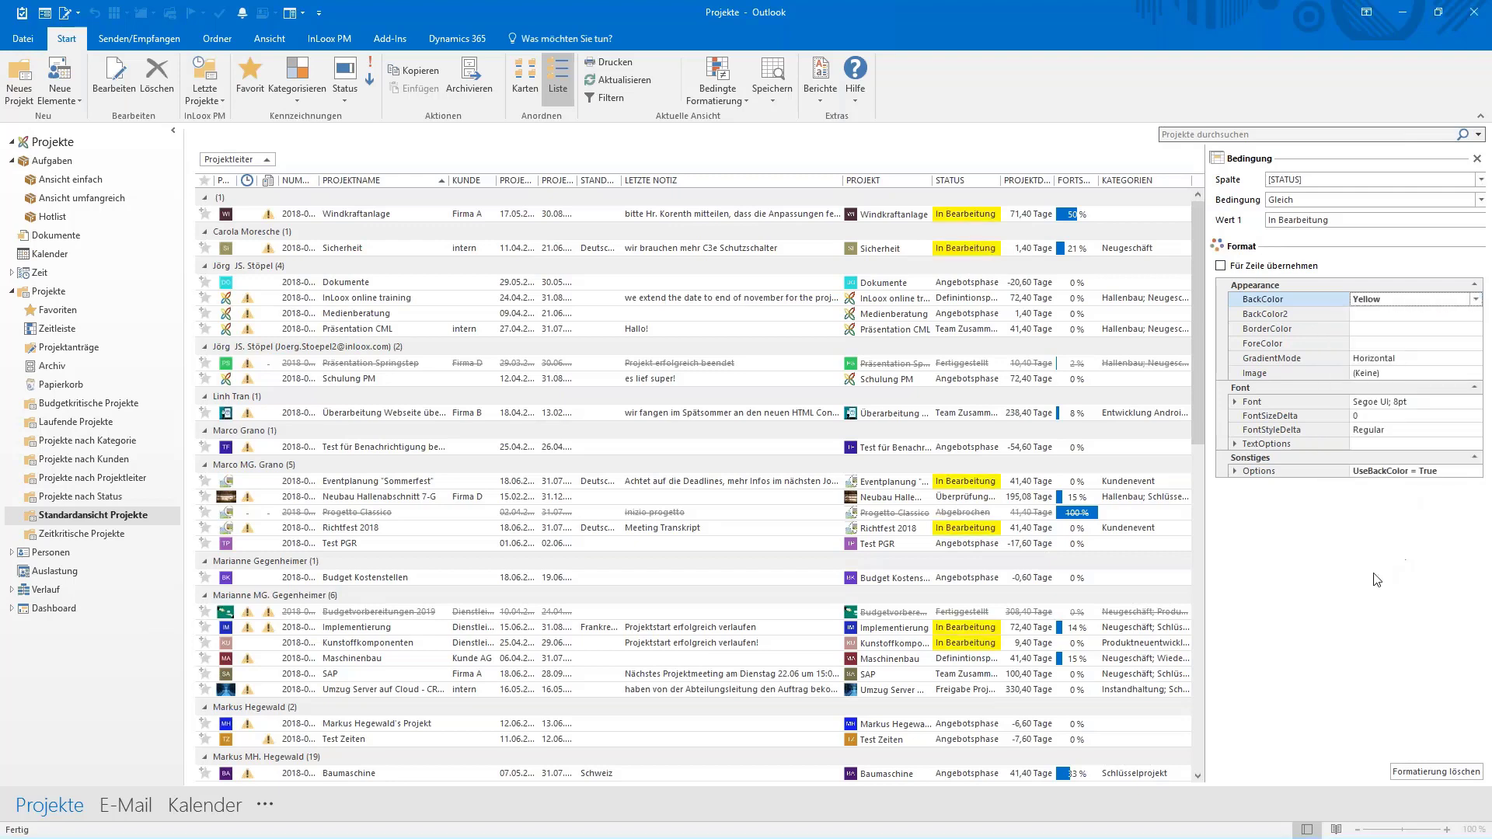
{"action": "left_click", "coordinate": [1477, 158]}
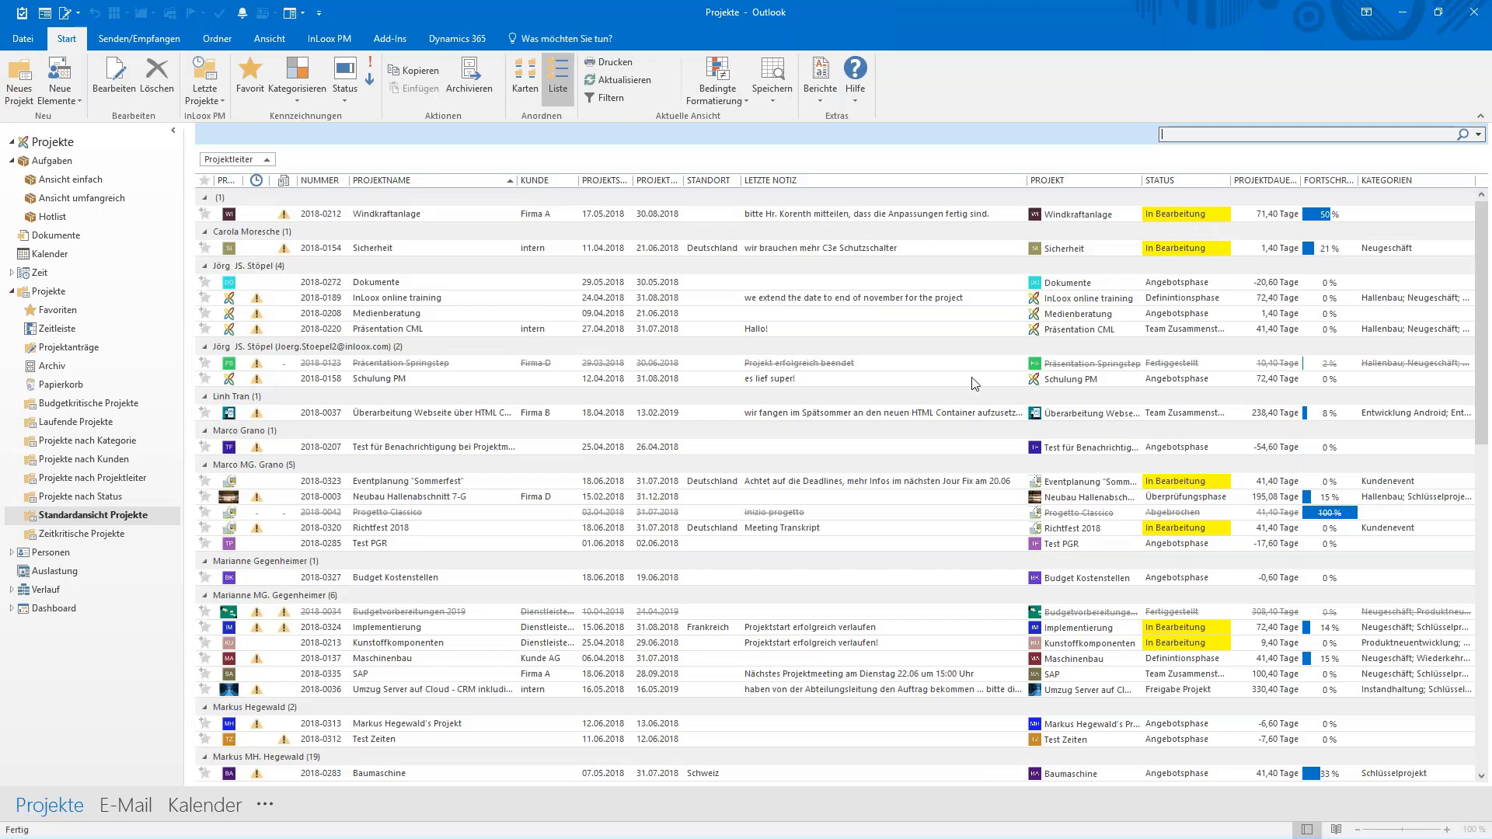
Step: View the options for saving and managing views, and dismiss them without saving
{"action": "left_click", "coordinate": [772, 98]}
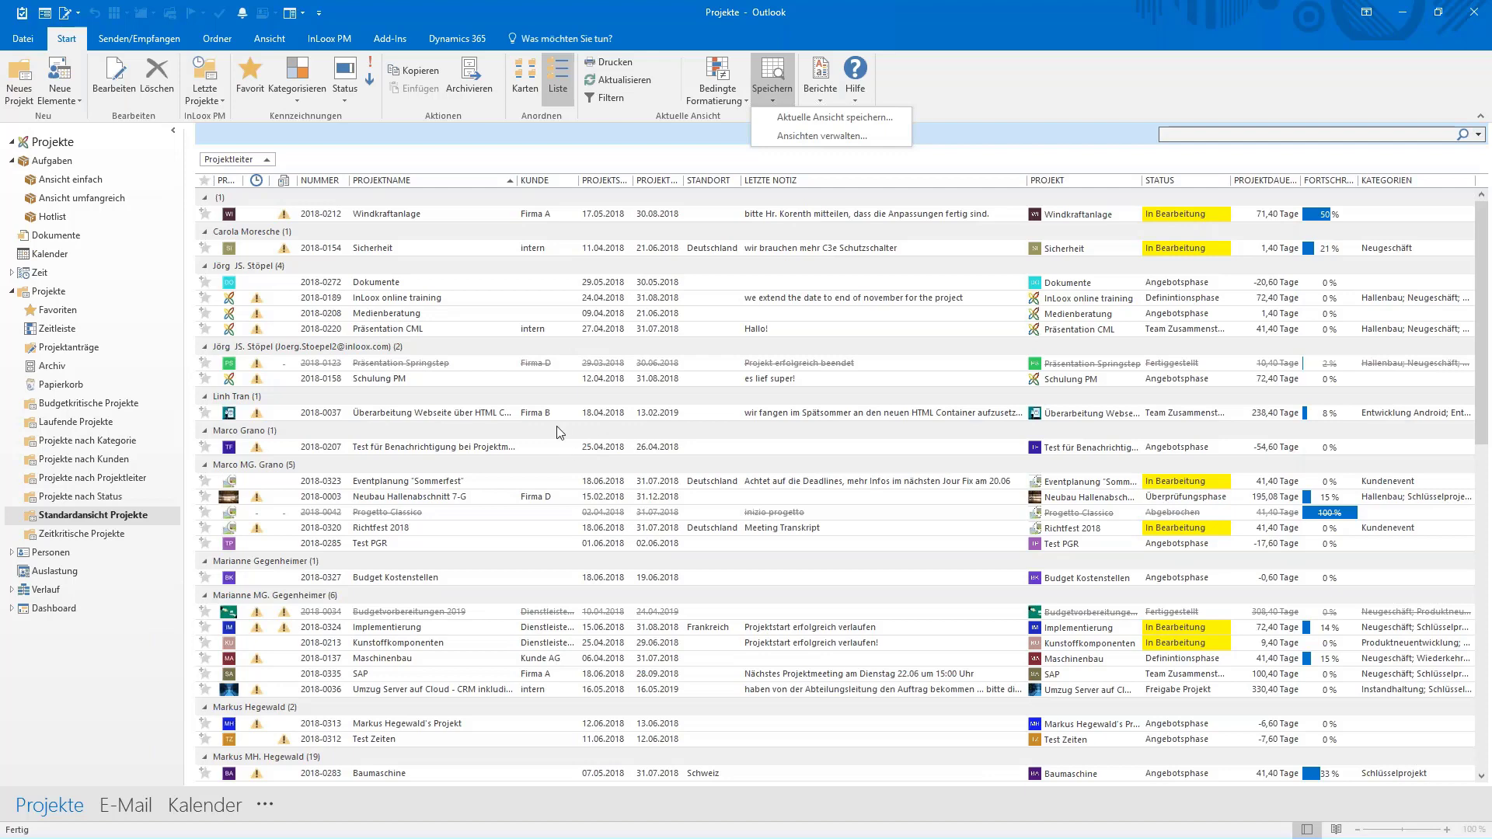
{"action": "left_click", "coordinate": [469, 364]}
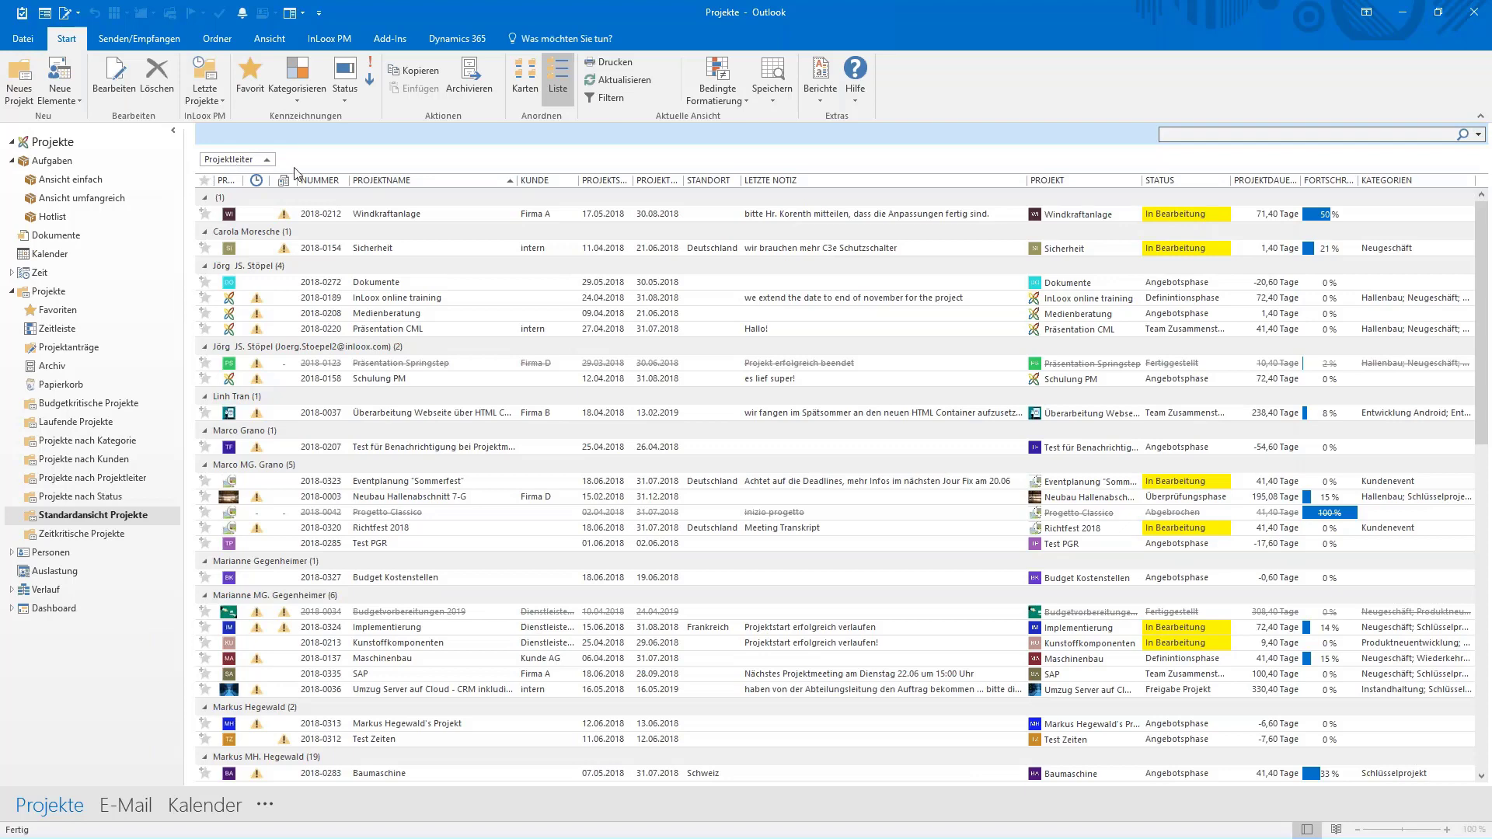
Step: Open the InLoox PM options and show the role-based permissions (Rollenbasiert)
{"action": "left_click", "coordinate": [30, 39]}
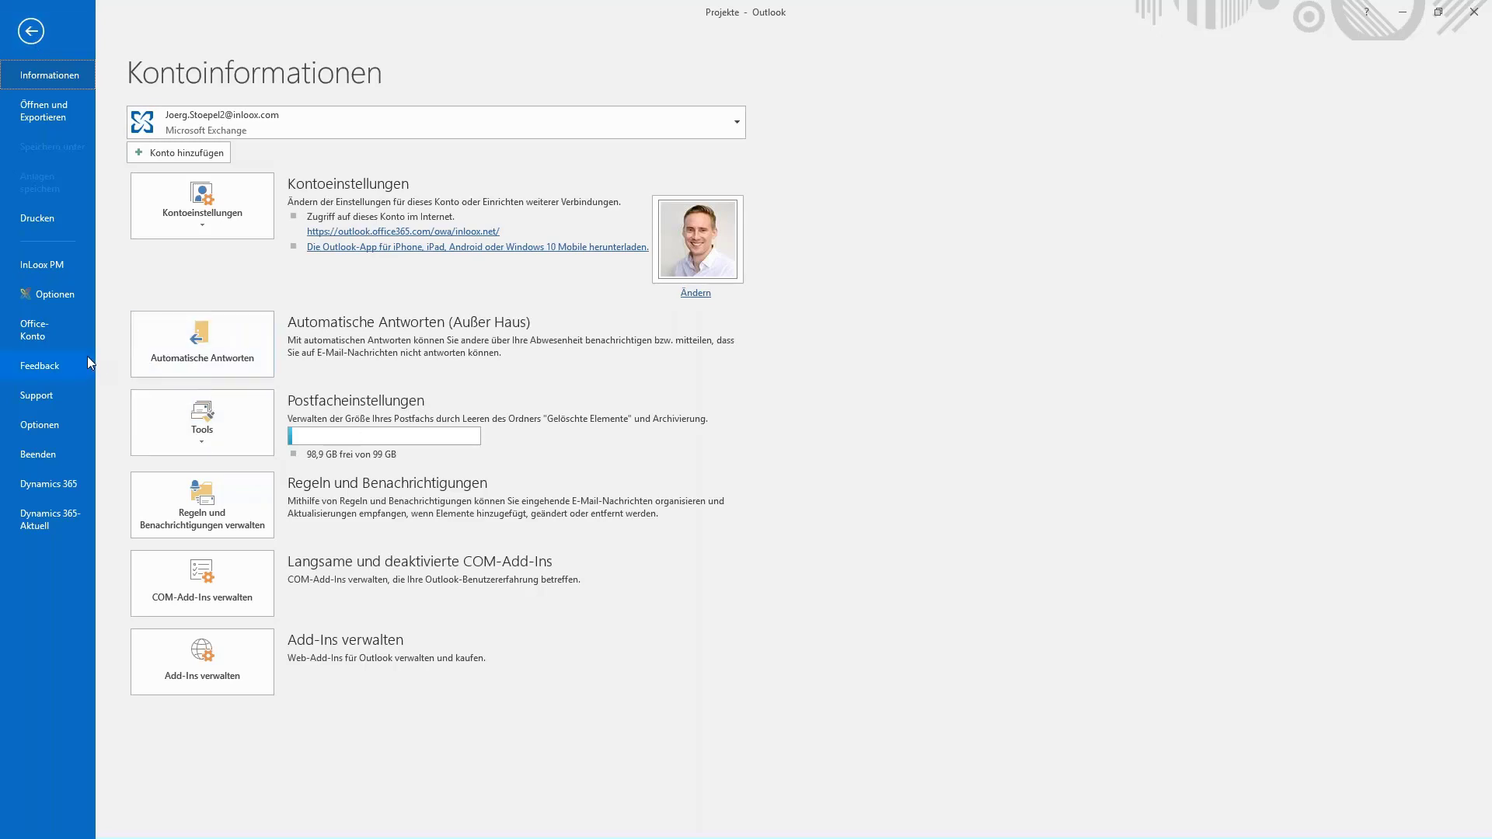
{"action": "left_click", "coordinate": [37, 303]}
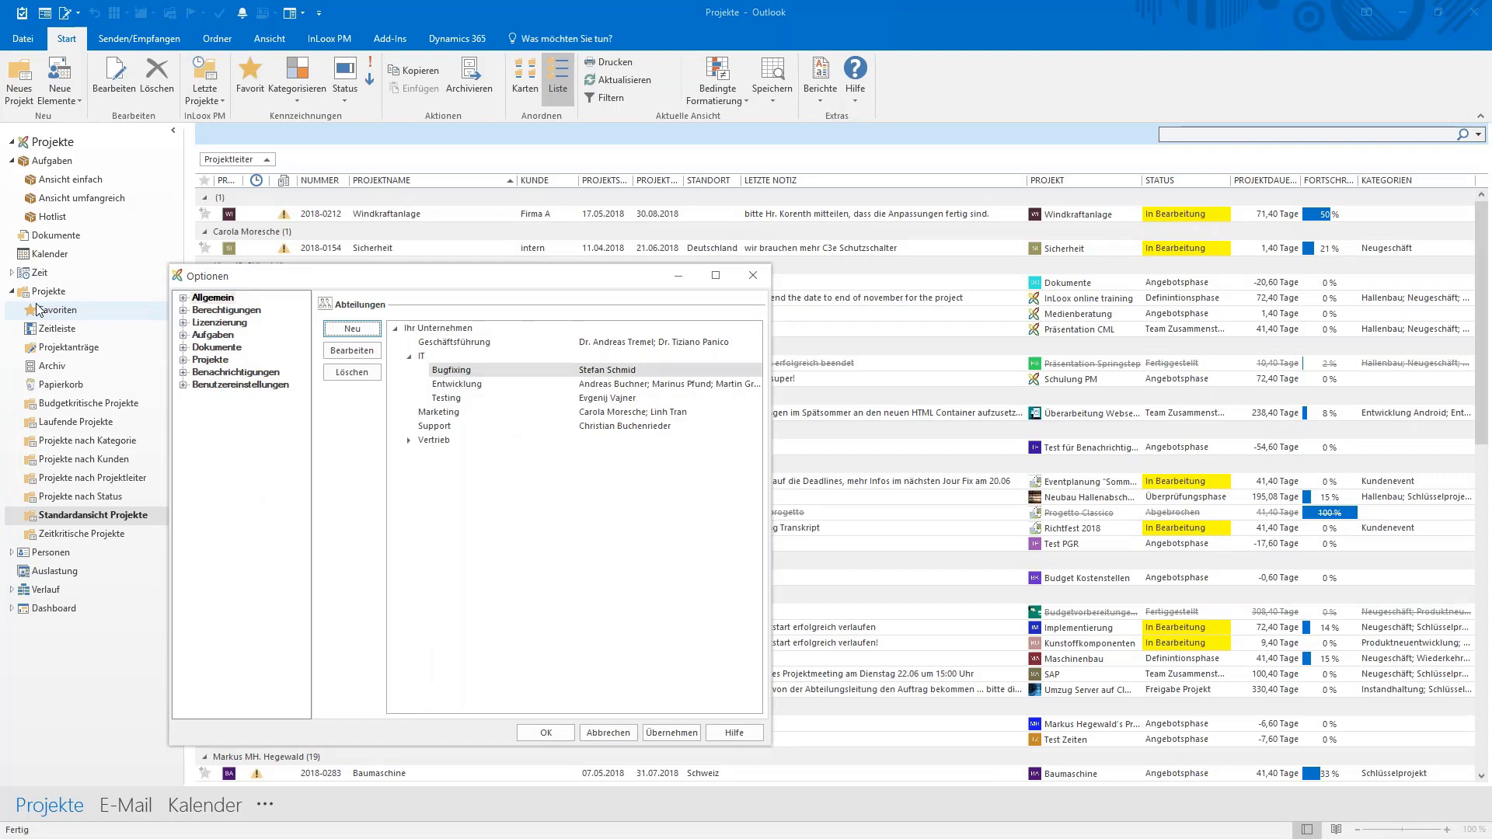
{"action": "left_click", "coordinate": [183, 310]}
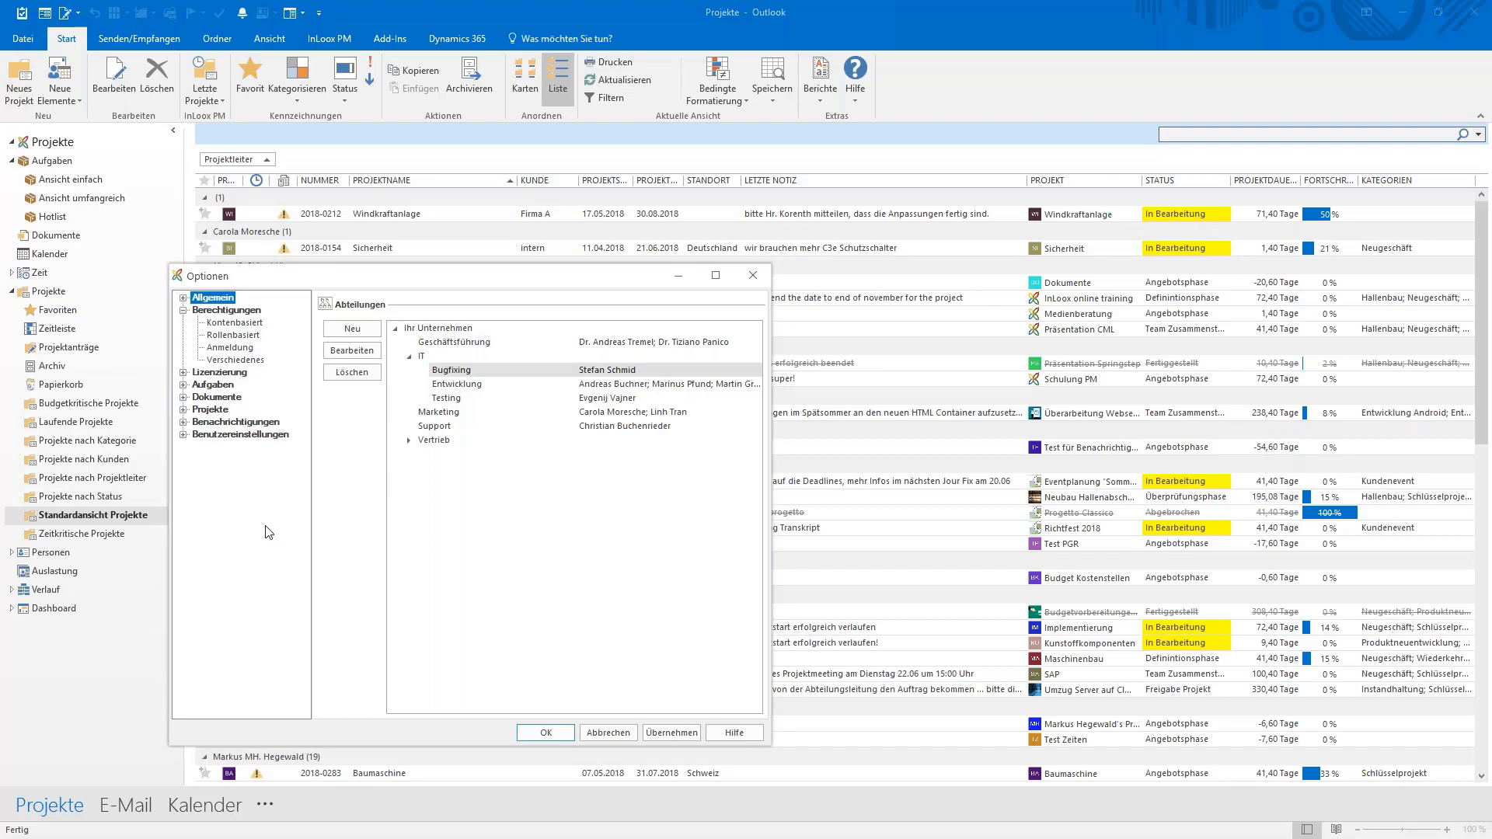
{"action": "left_click", "coordinate": [237, 335]}
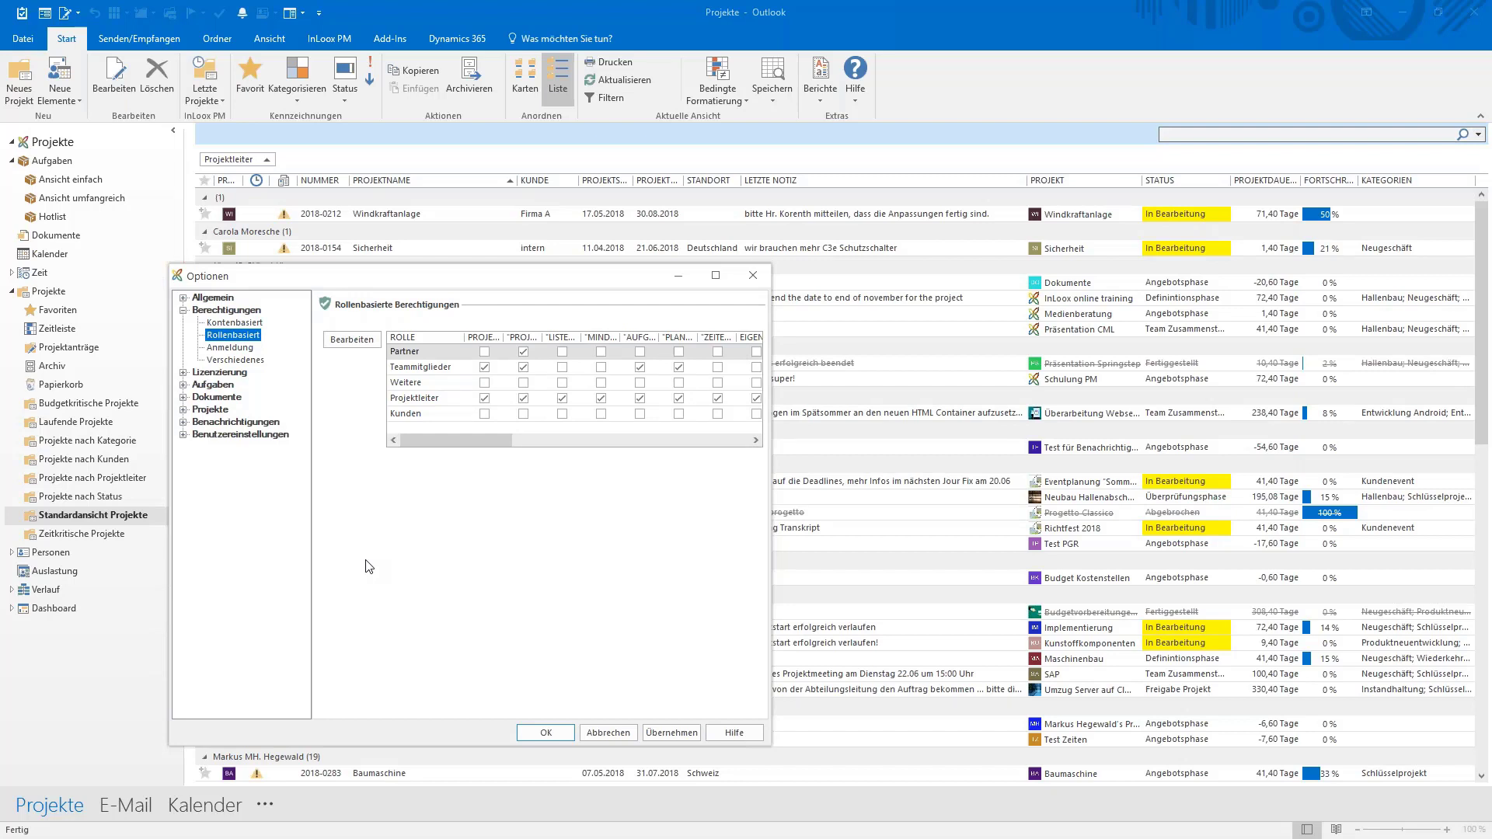
Step: Examine the detailed permissions of the Projektleiter role and cancel without changing them
{"action": "left_click", "coordinate": [440, 398]}
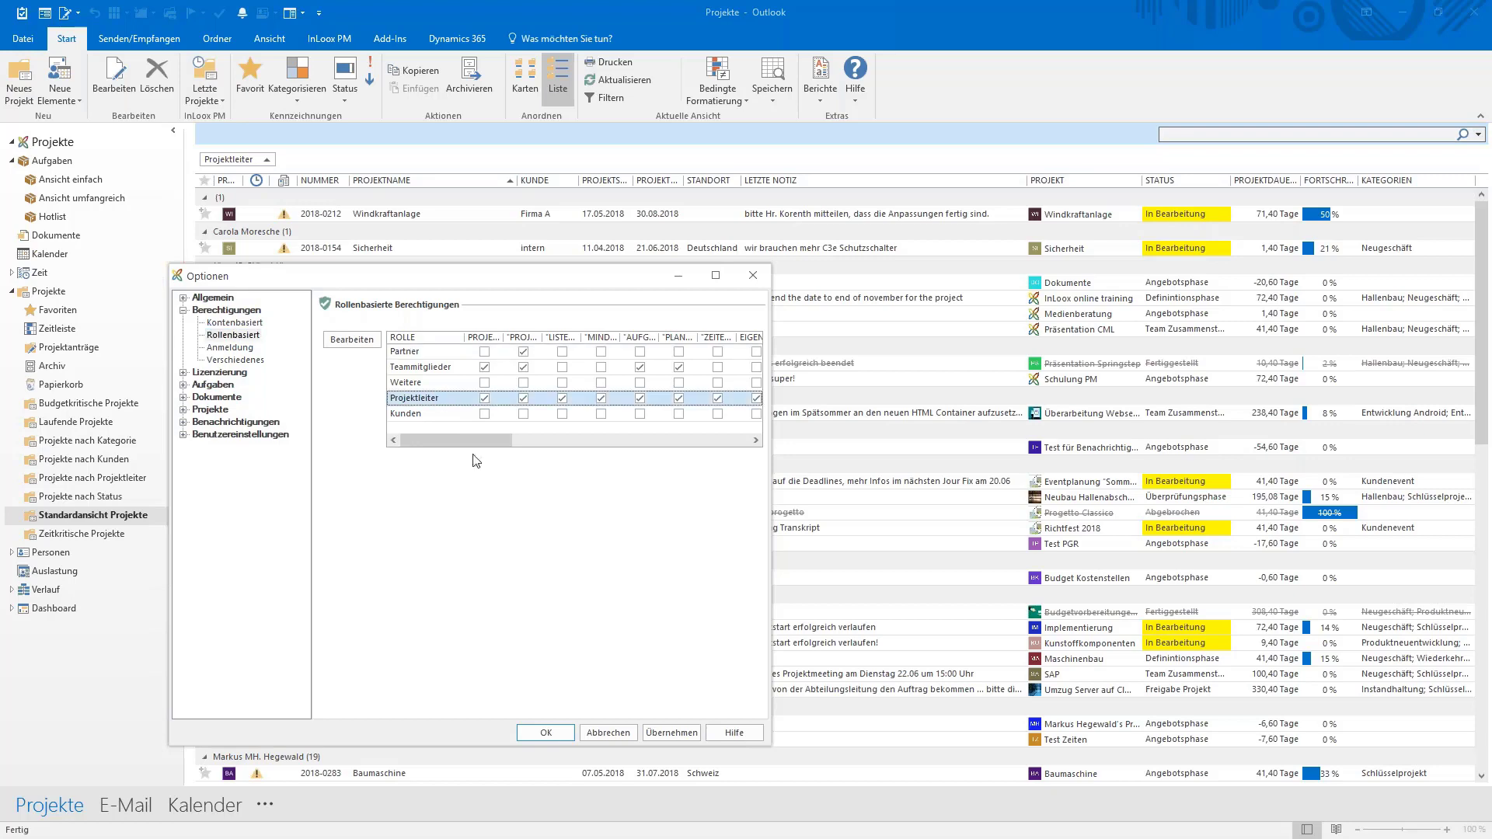
{"action": "left_click", "coordinate": [352, 341]}
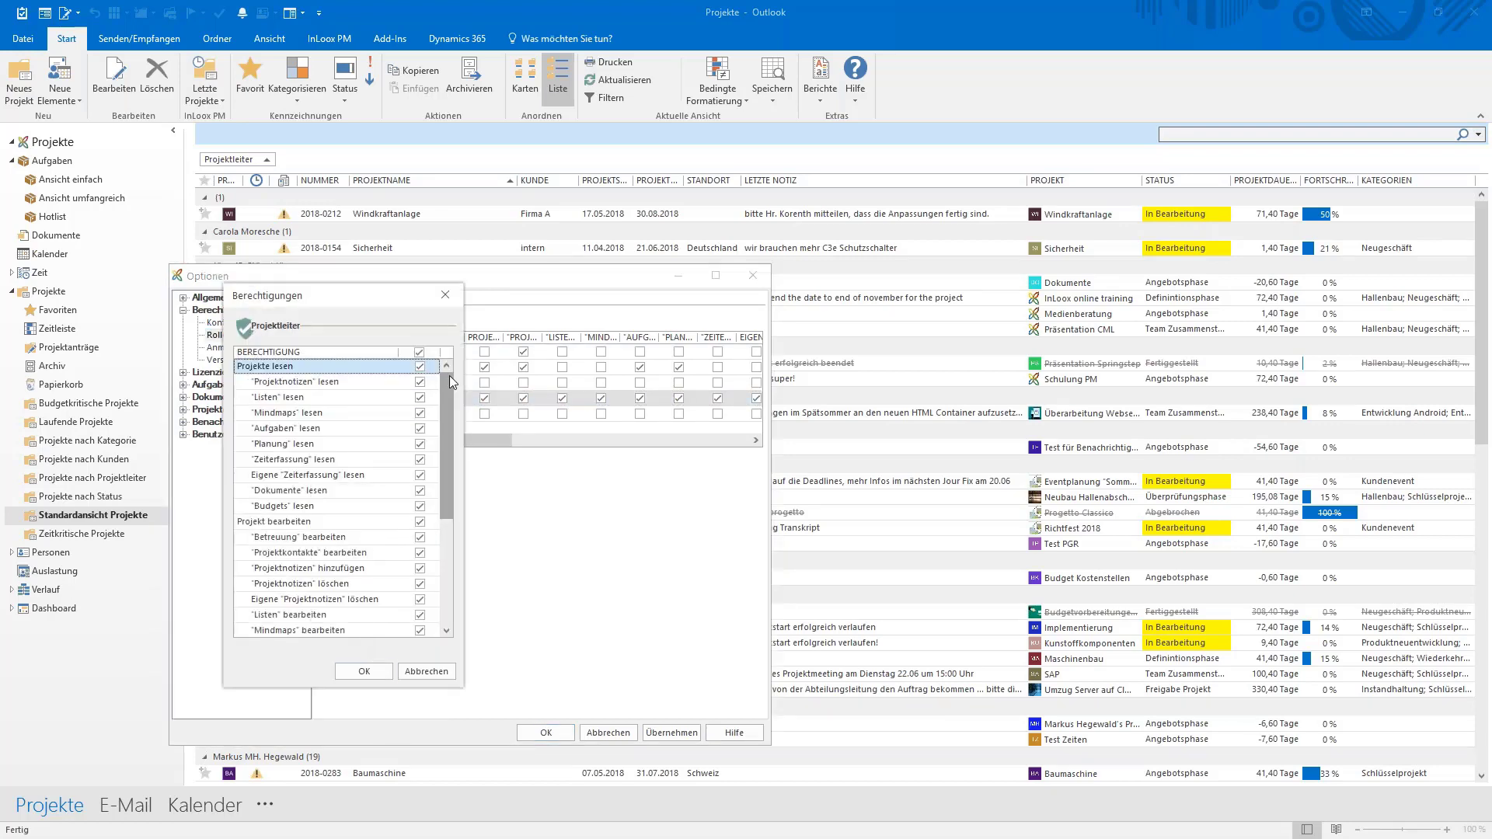
{"action": "left_click_drag", "start_coordinate": [446, 406], "coordinate": [448, 375]}
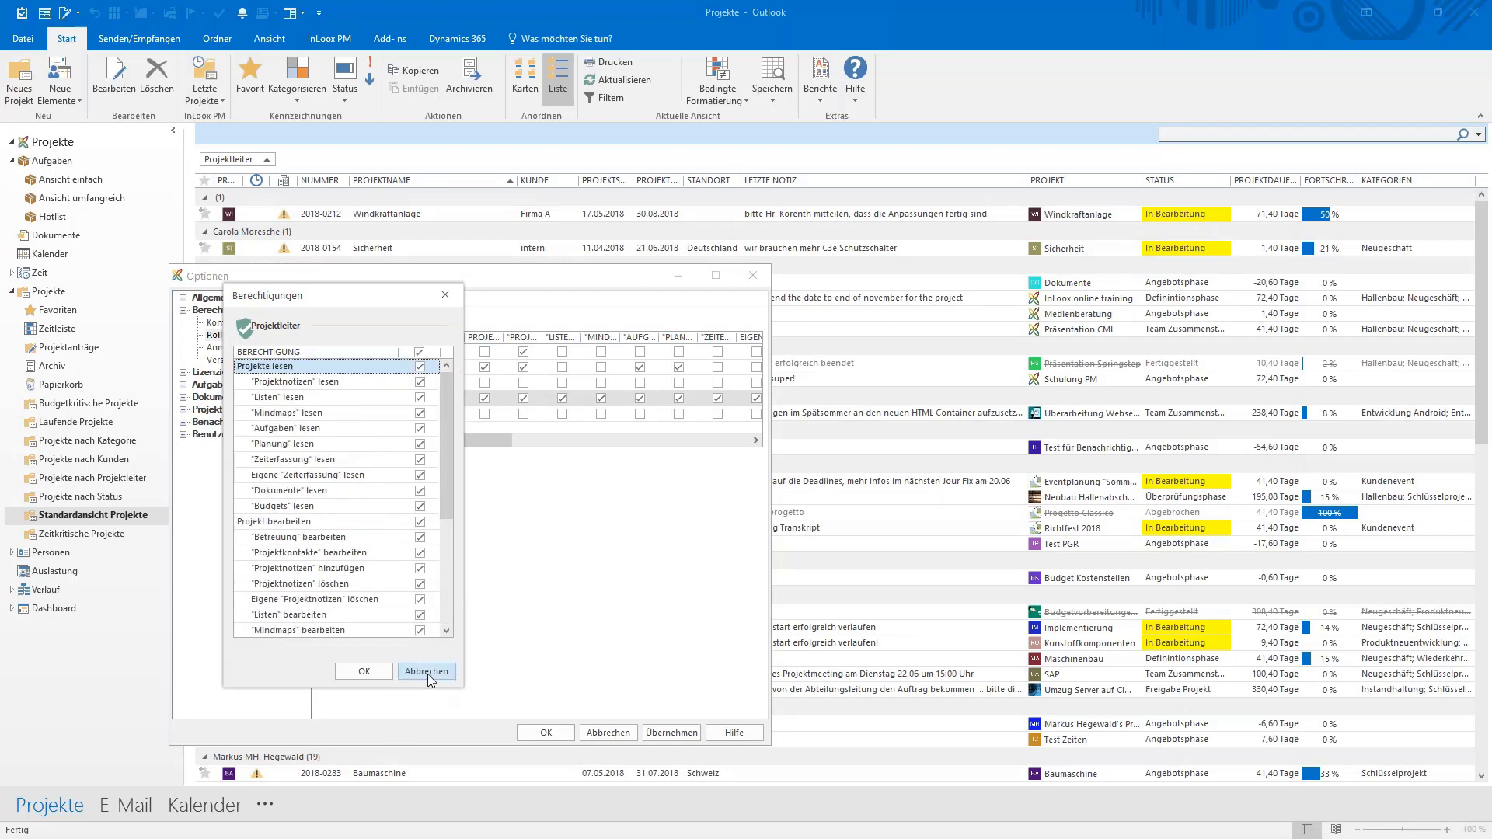
{"action": "left_click", "coordinate": [428, 672]}
Step: Review the Teammitglieder role's permissions, switch Projekte lesen off and on again, and accept the dialog
{"action": "left_click", "coordinate": [412, 367]}
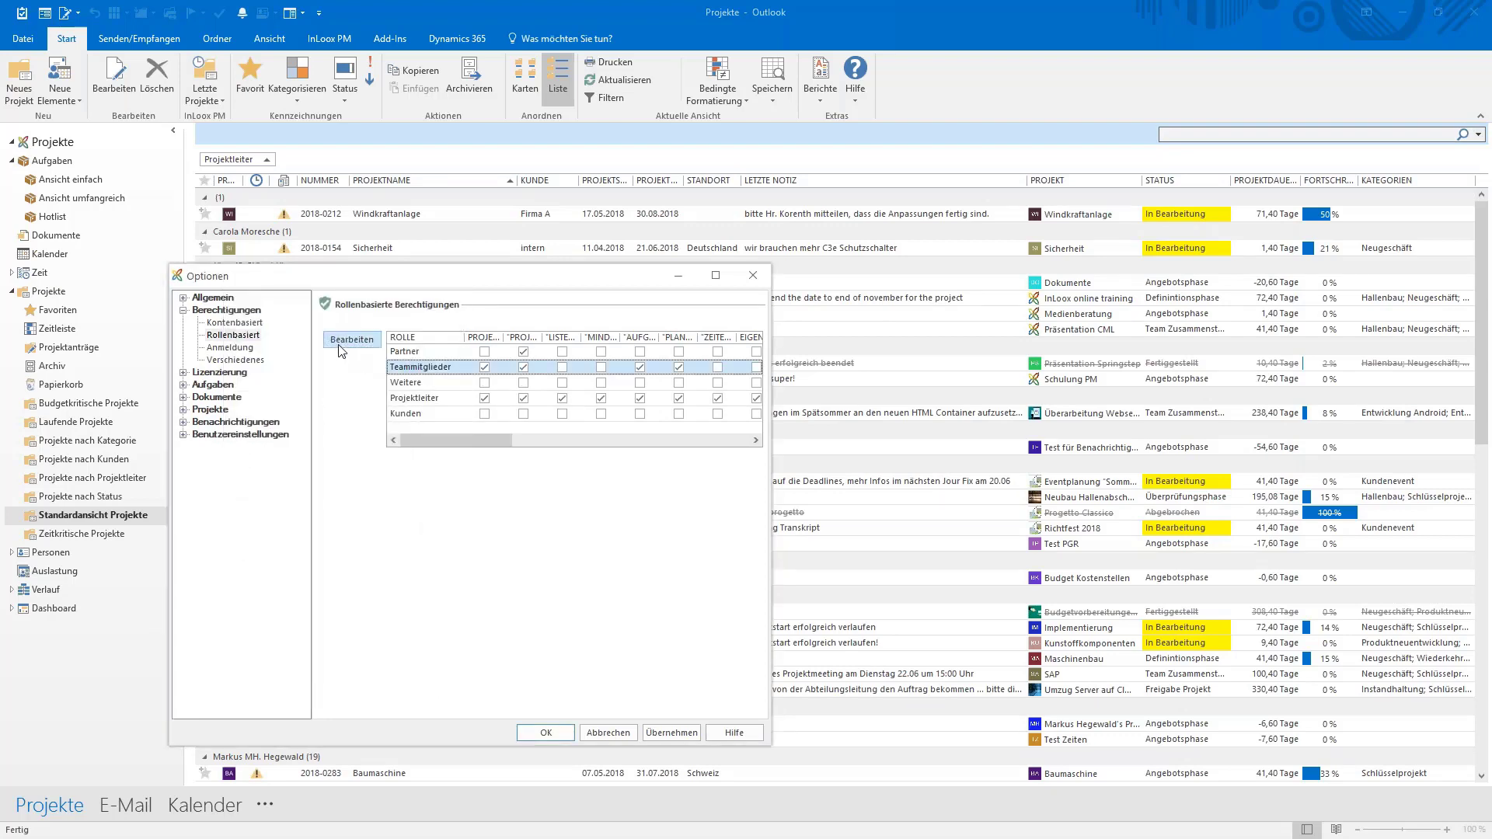
{"action": "left_click", "coordinate": [342, 347]}
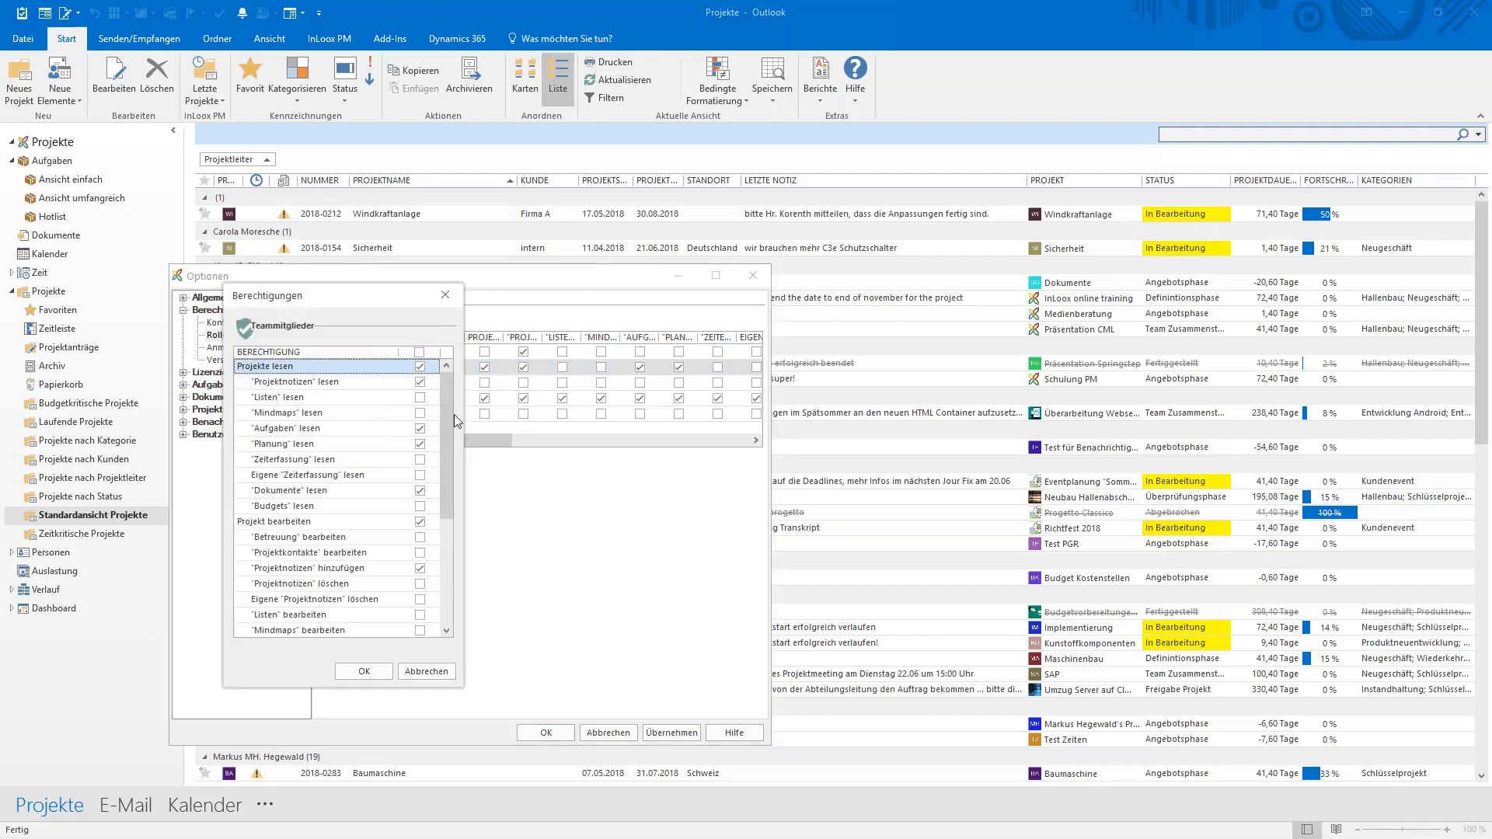
{"action": "left_click_drag", "start_coordinate": [450, 413], "coordinate": [459, 543]}
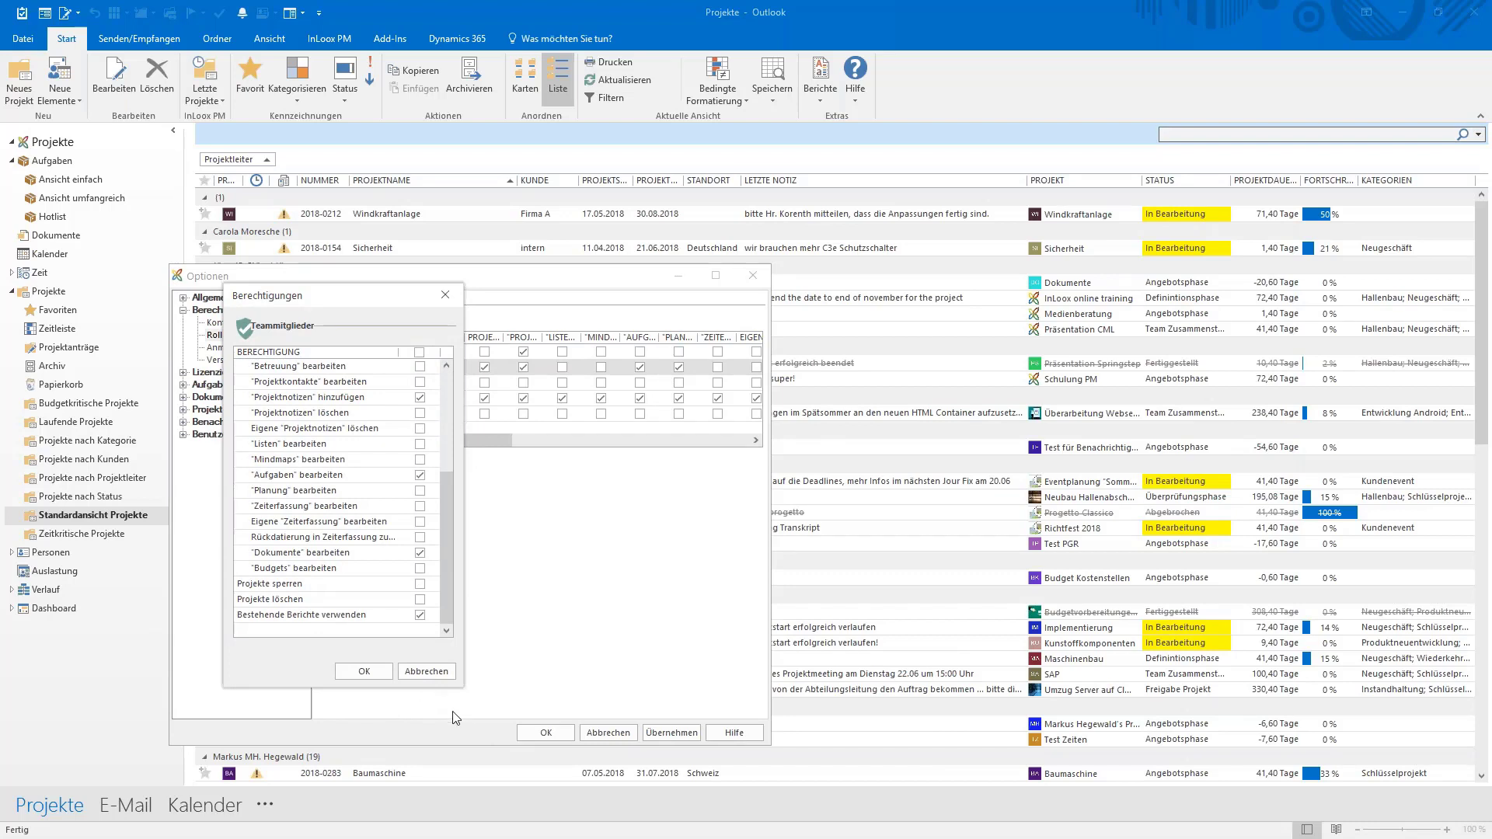
{"action": "left_click_drag", "start_coordinate": [446, 604], "coordinate": [446, 463]}
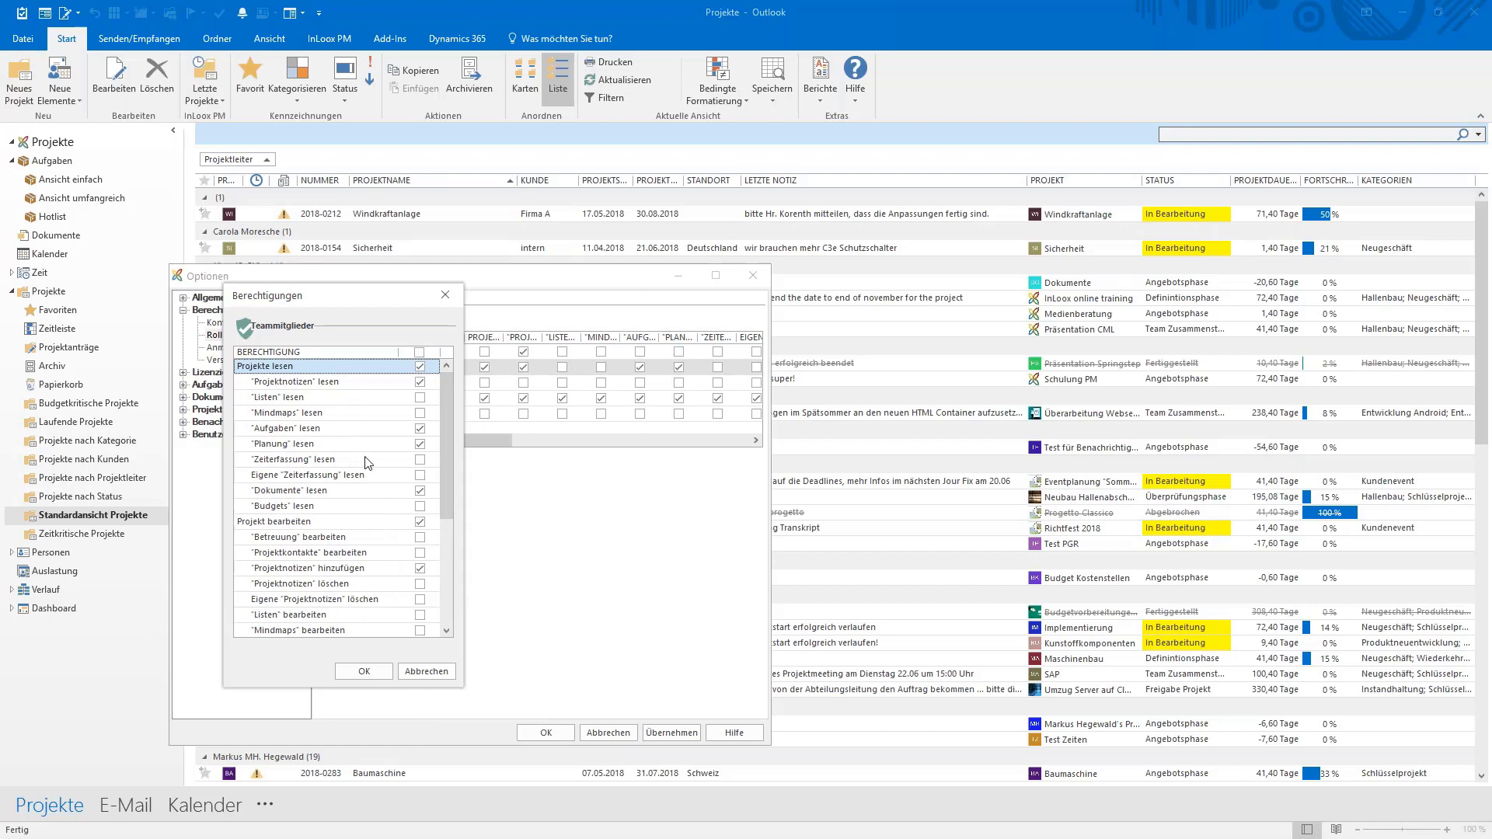
{"action": "left_click", "coordinate": [421, 367]}
{"action": "left_click", "coordinate": [420, 367]}
{"action": "left_click", "coordinate": [364, 670]}
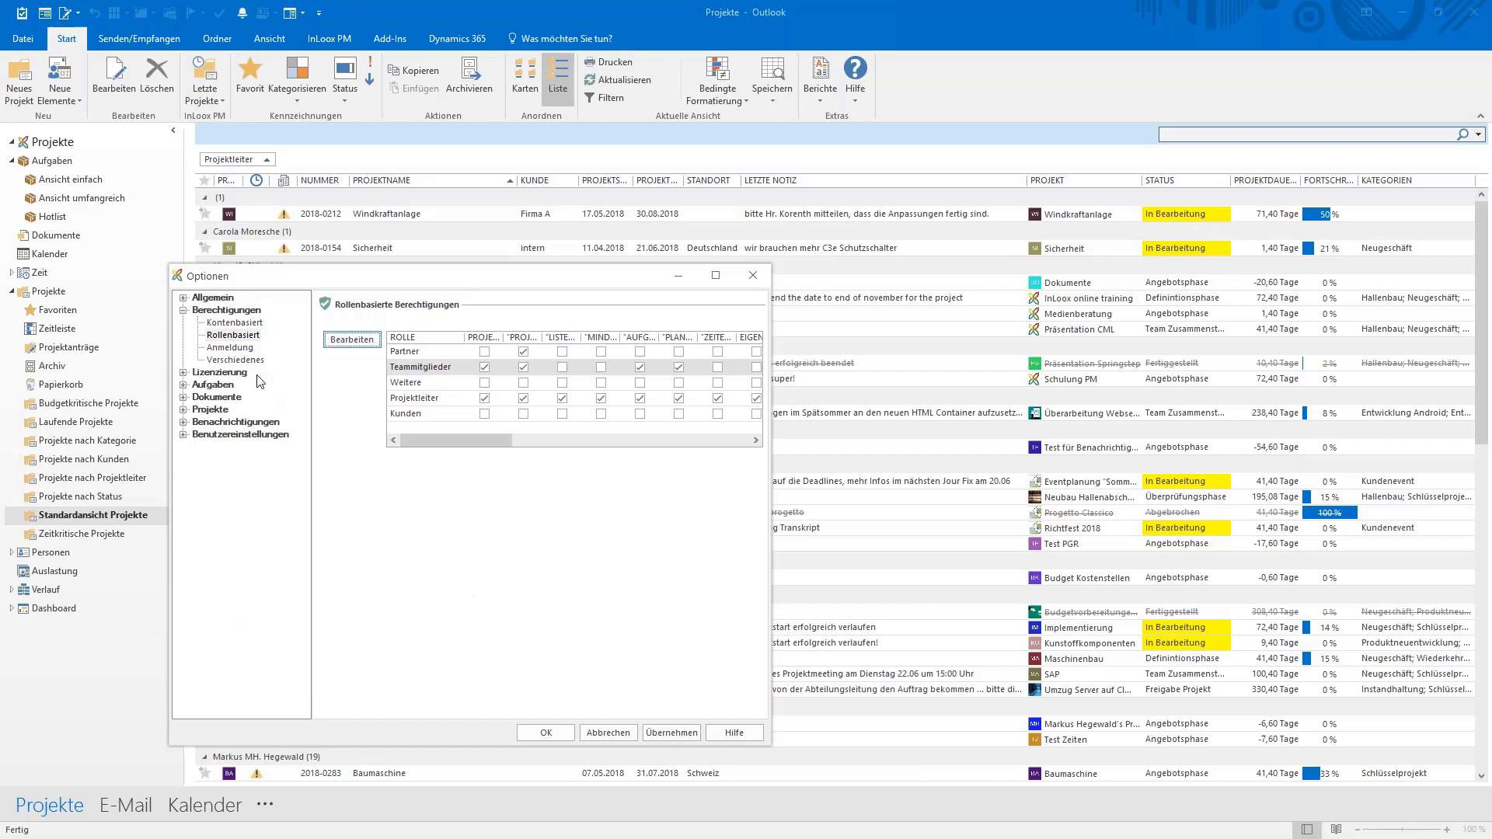
Step: In the account-based permissions, try limiting one user account to only Projekte lesen and "Planung" lesen, and cancel the edit
{"action": "left_click", "coordinate": [236, 323]}
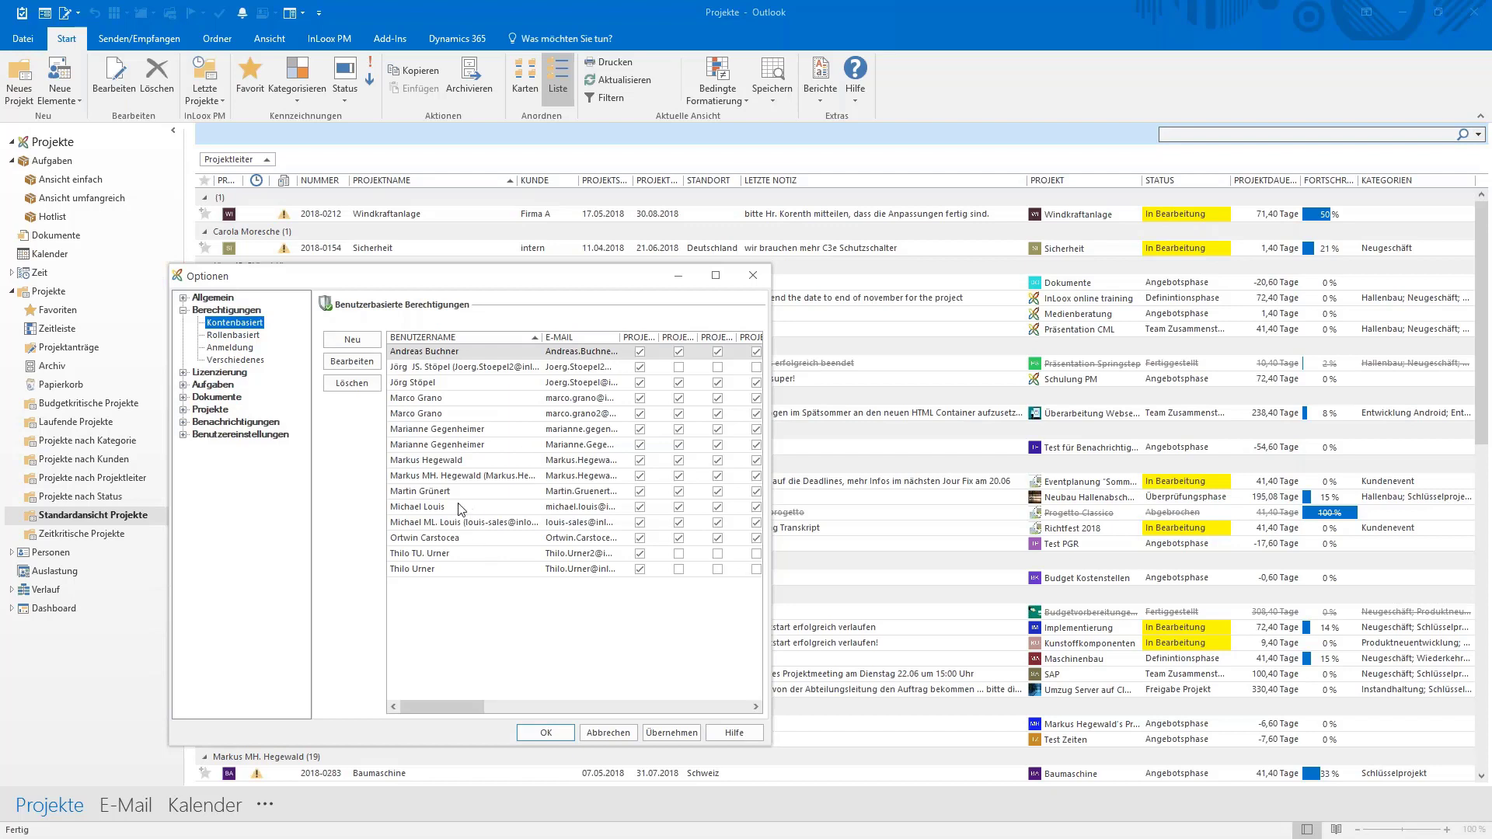
{"action": "left_click", "coordinate": [440, 509]}
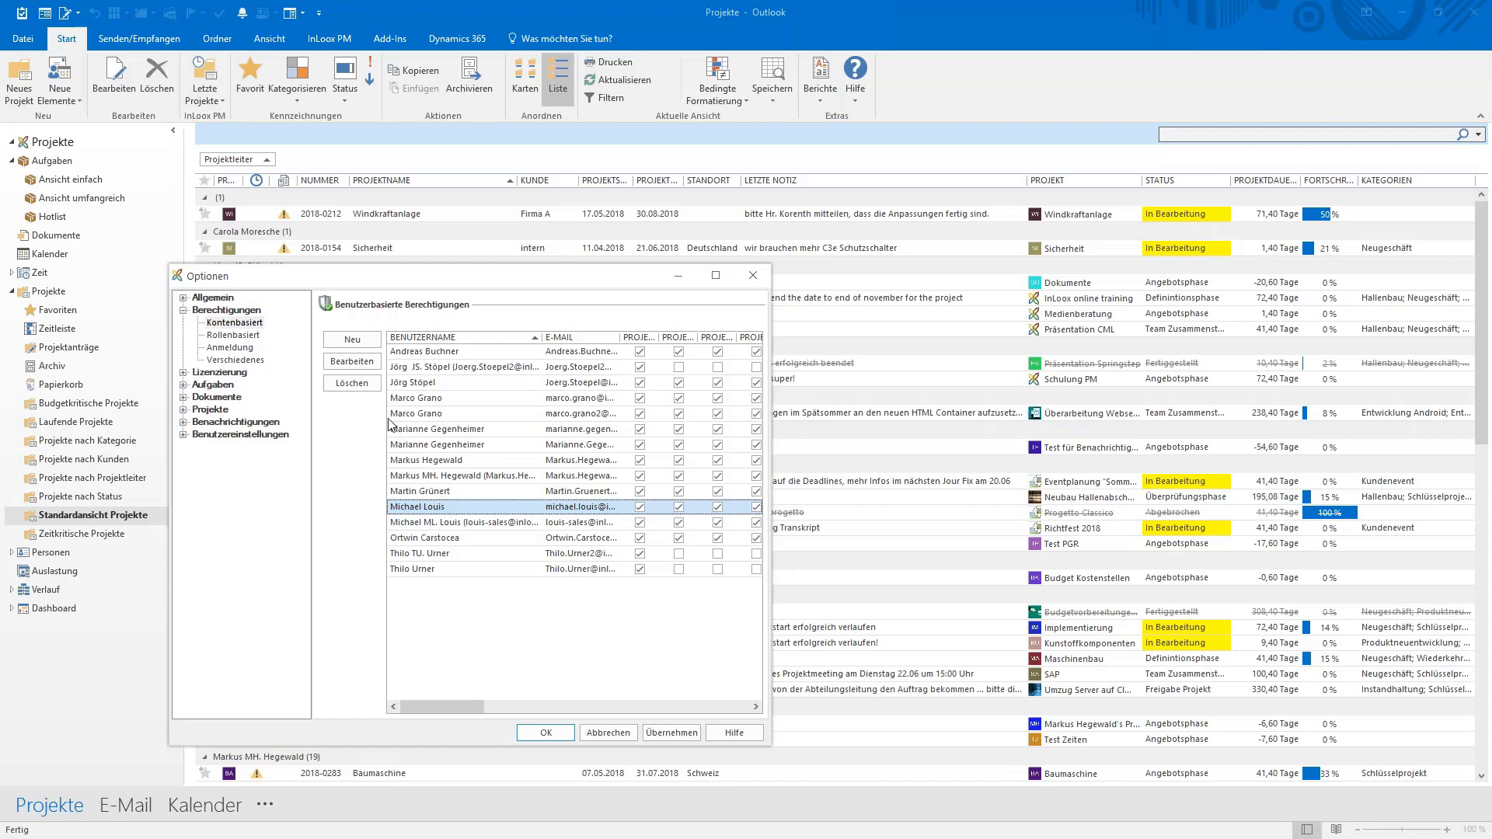
{"action": "left_click", "coordinate": [365, 365]}
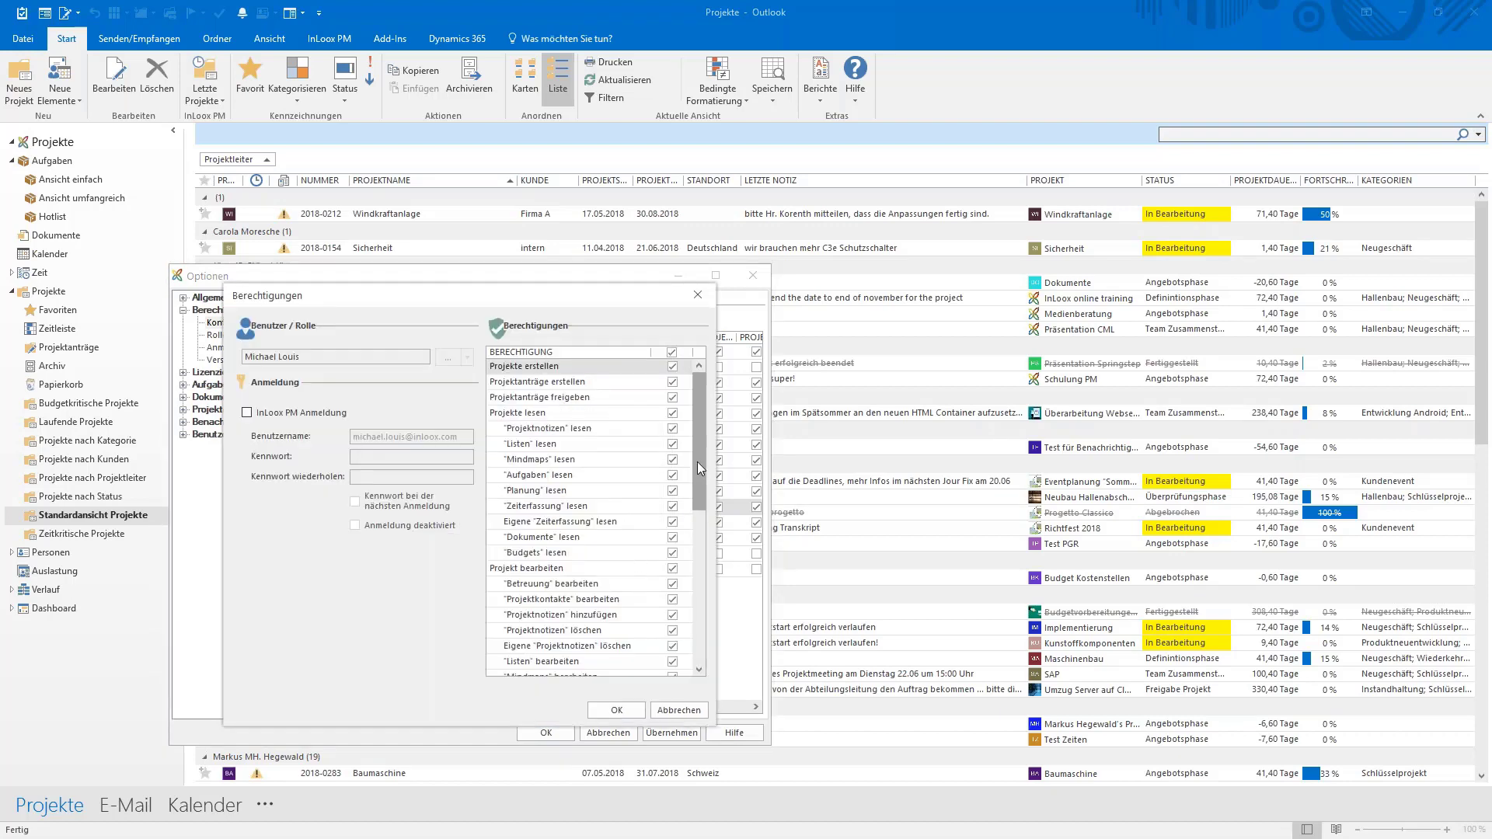
{"action": "mouse_move", "coordinate": [698, 462]}
{"action": "left_mouse_down"}
{"action": "mouse_move", "coordinate": [698, 595]}
{"action": "mouse_move", "coordinate": [698, 471]}
{"action": "left_mouse_up"}
{"action": "left_click", "coordinate": [672, 354]}
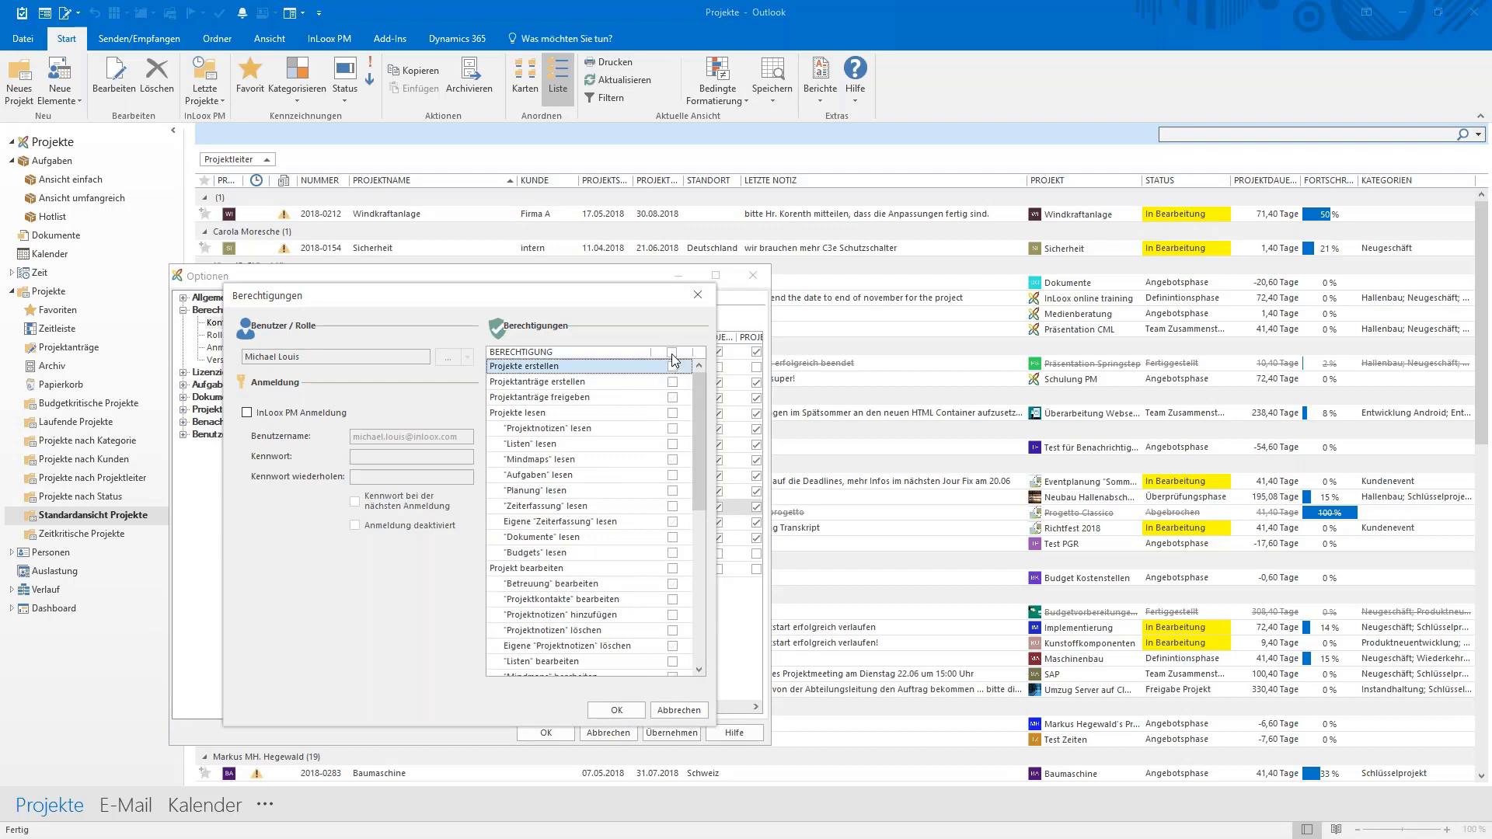
{"action": "left_click", "coordinate": [673, 414]}
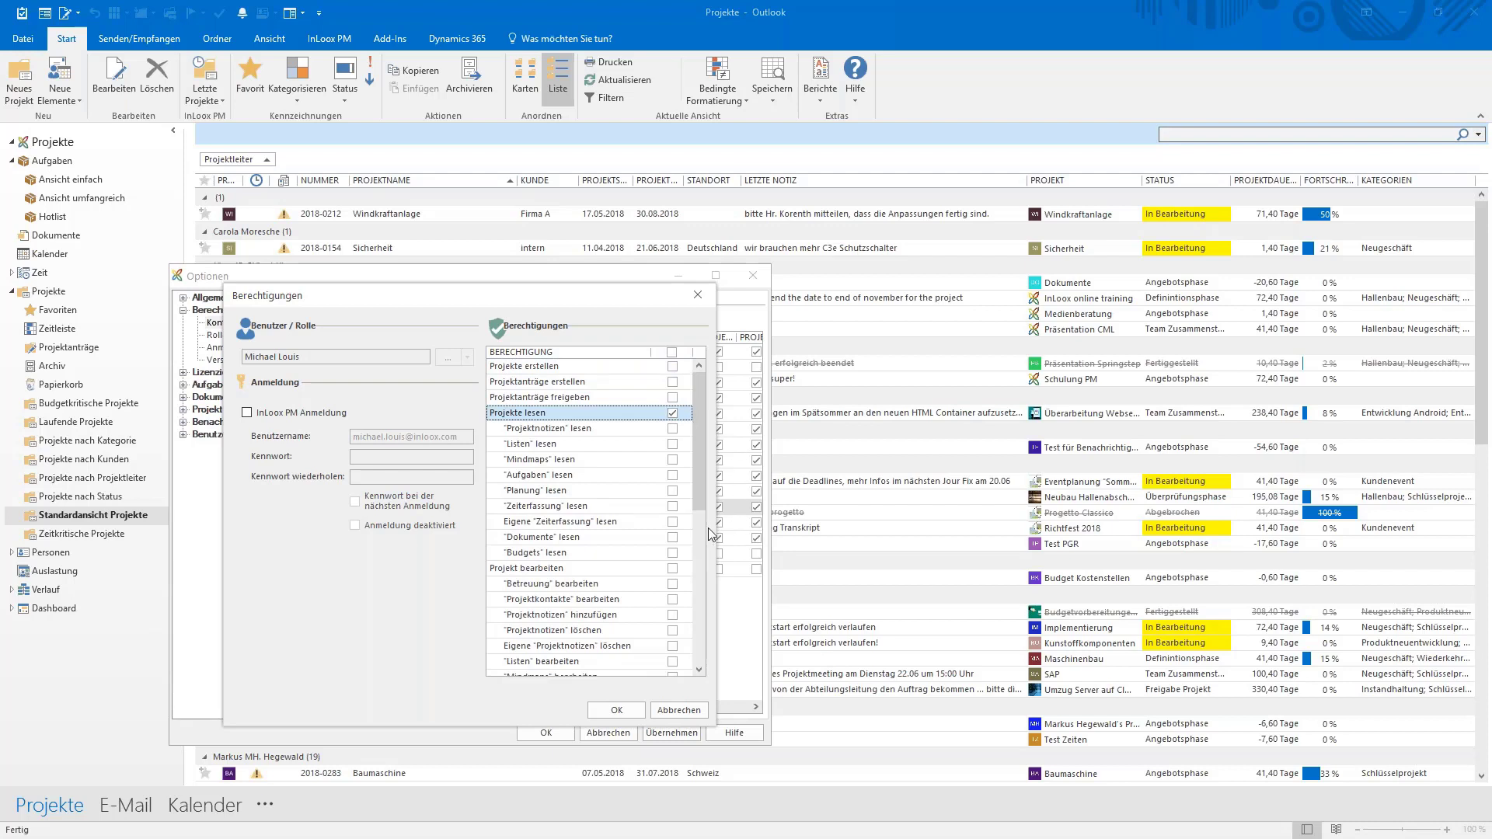
{"action": "left_click", "coordinate": [673, 490]}
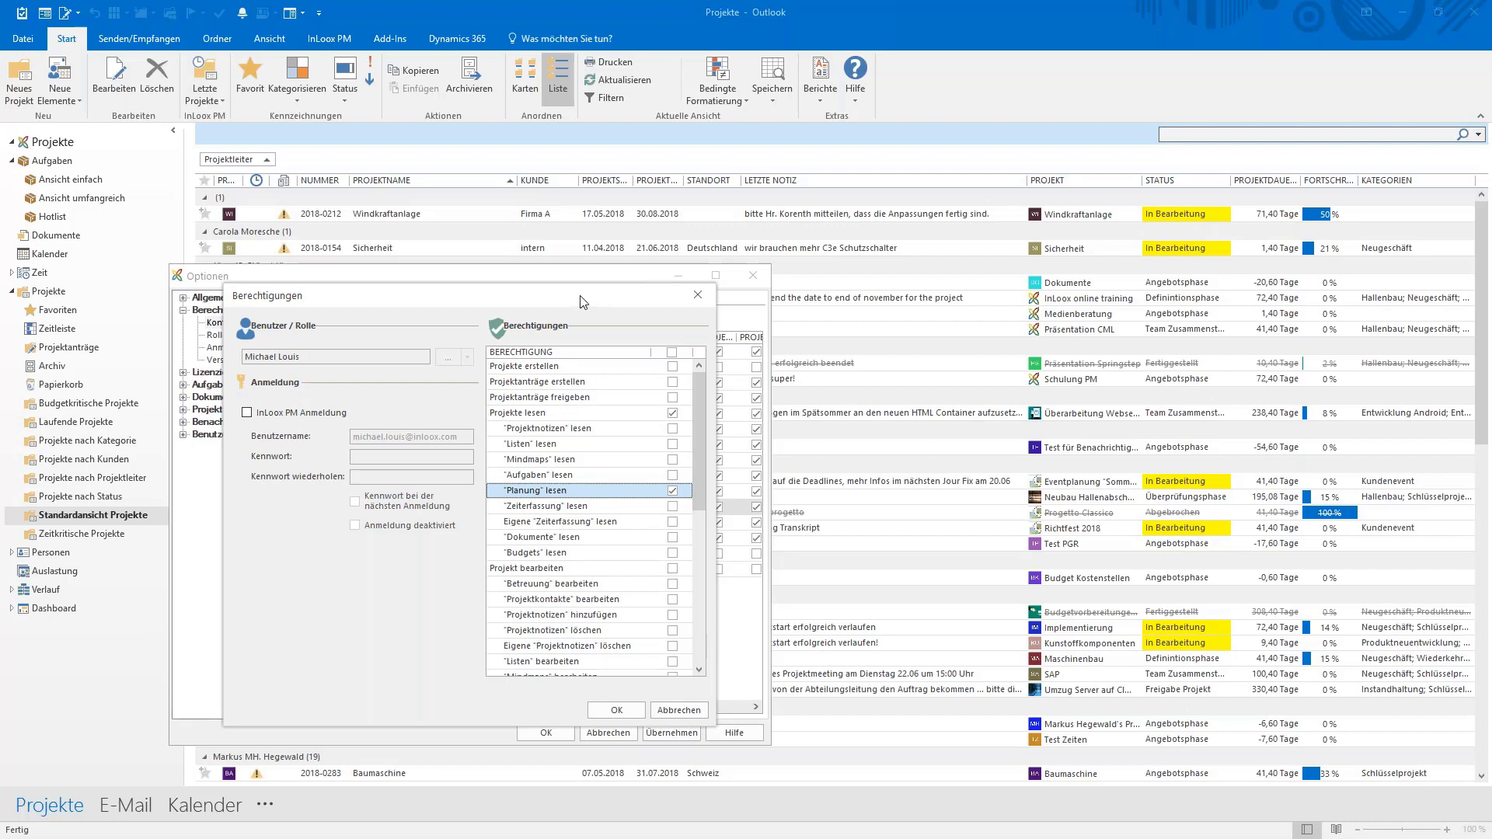
{"action": "left_click_drag", "start_coordinate": [591, 300], "coordinate": [612, 290]}
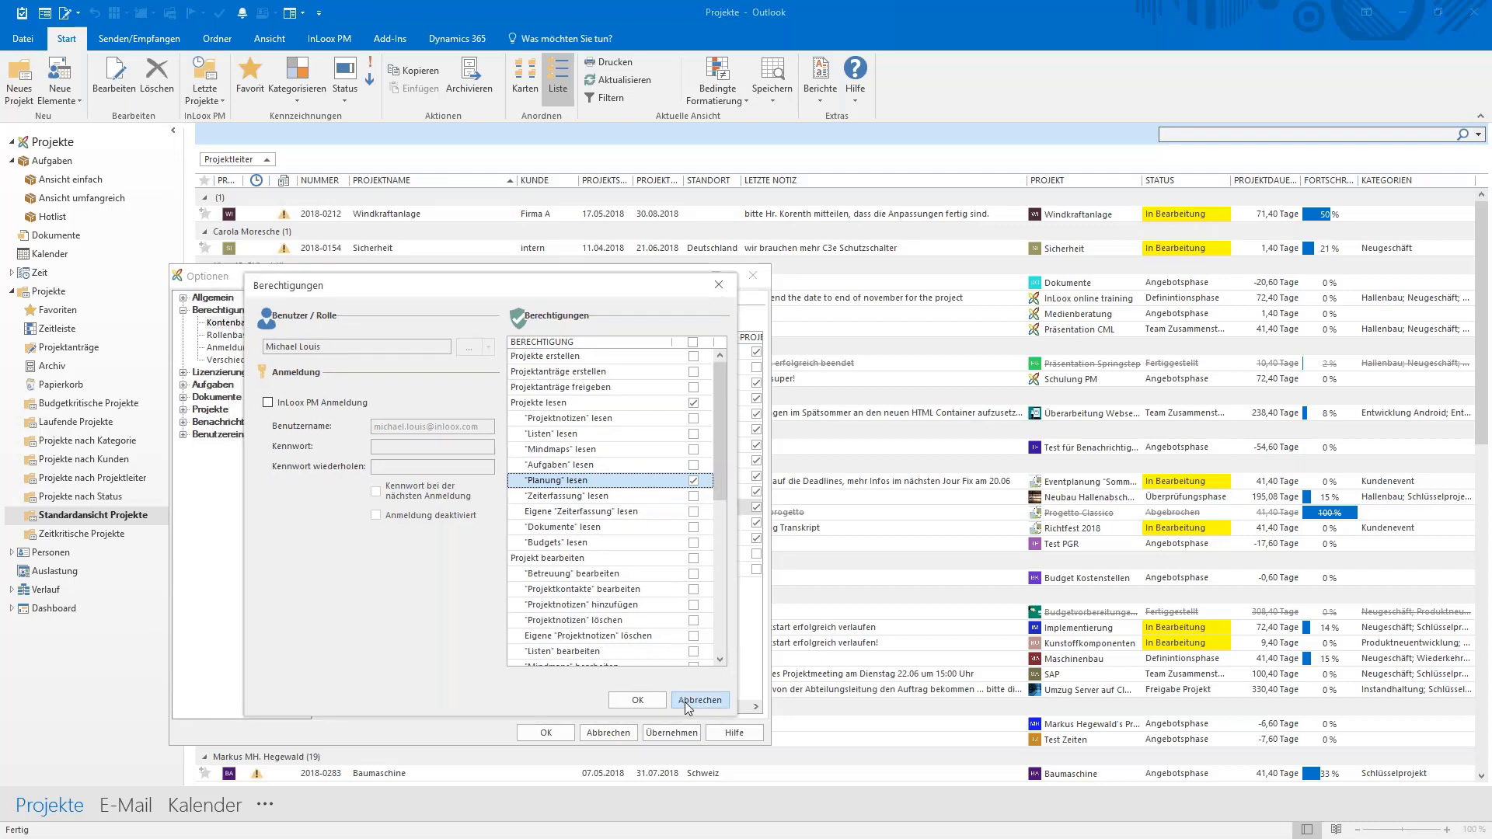
{"action": "left_click", "coordinate": [689, 699]}
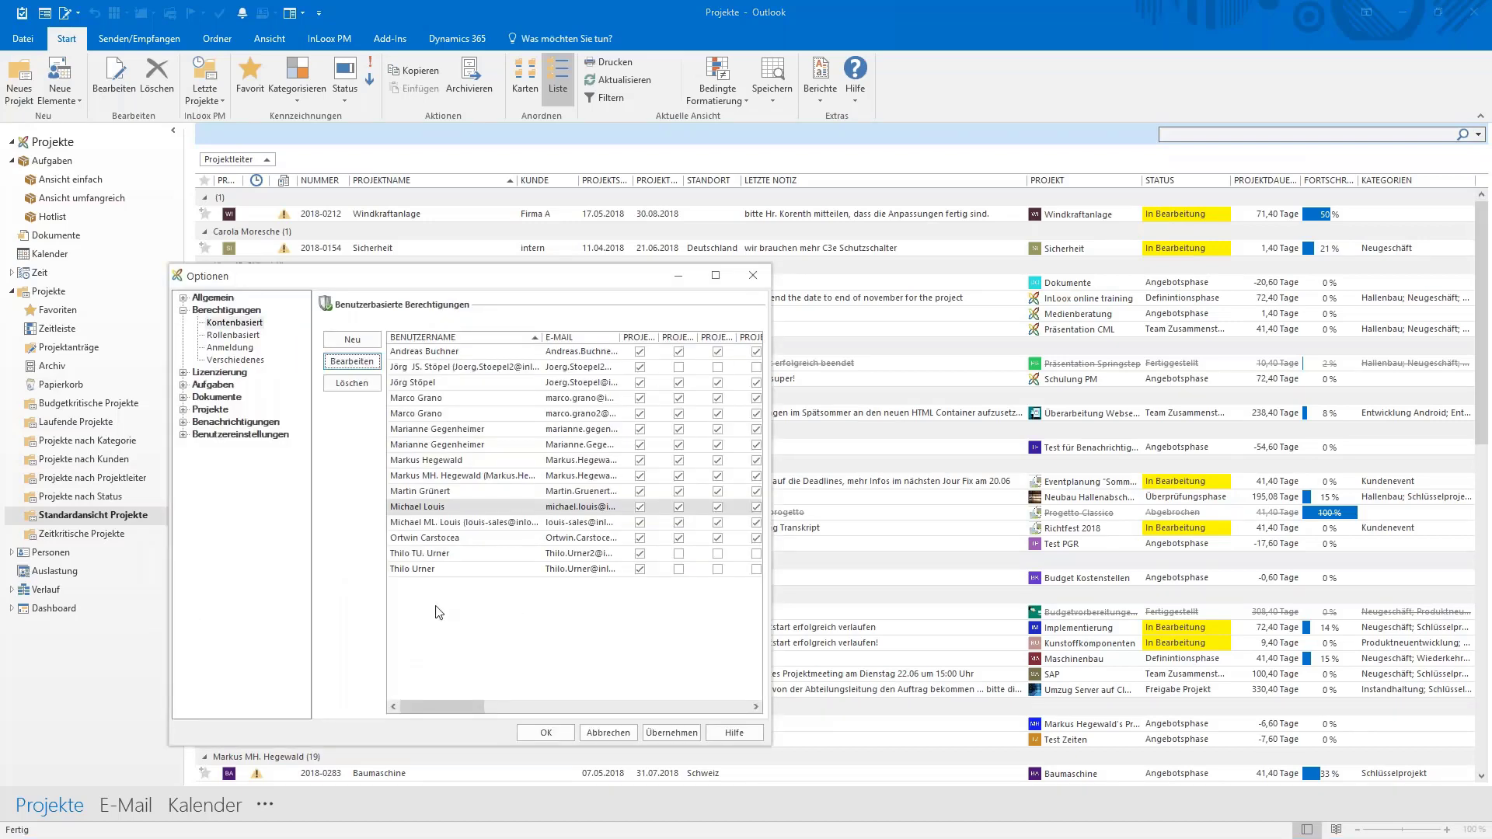
Step: Show the Ordnerpfad settings for the default document storage under Dokumente
{"action": "left_click", "coordinate": [184, 398]}
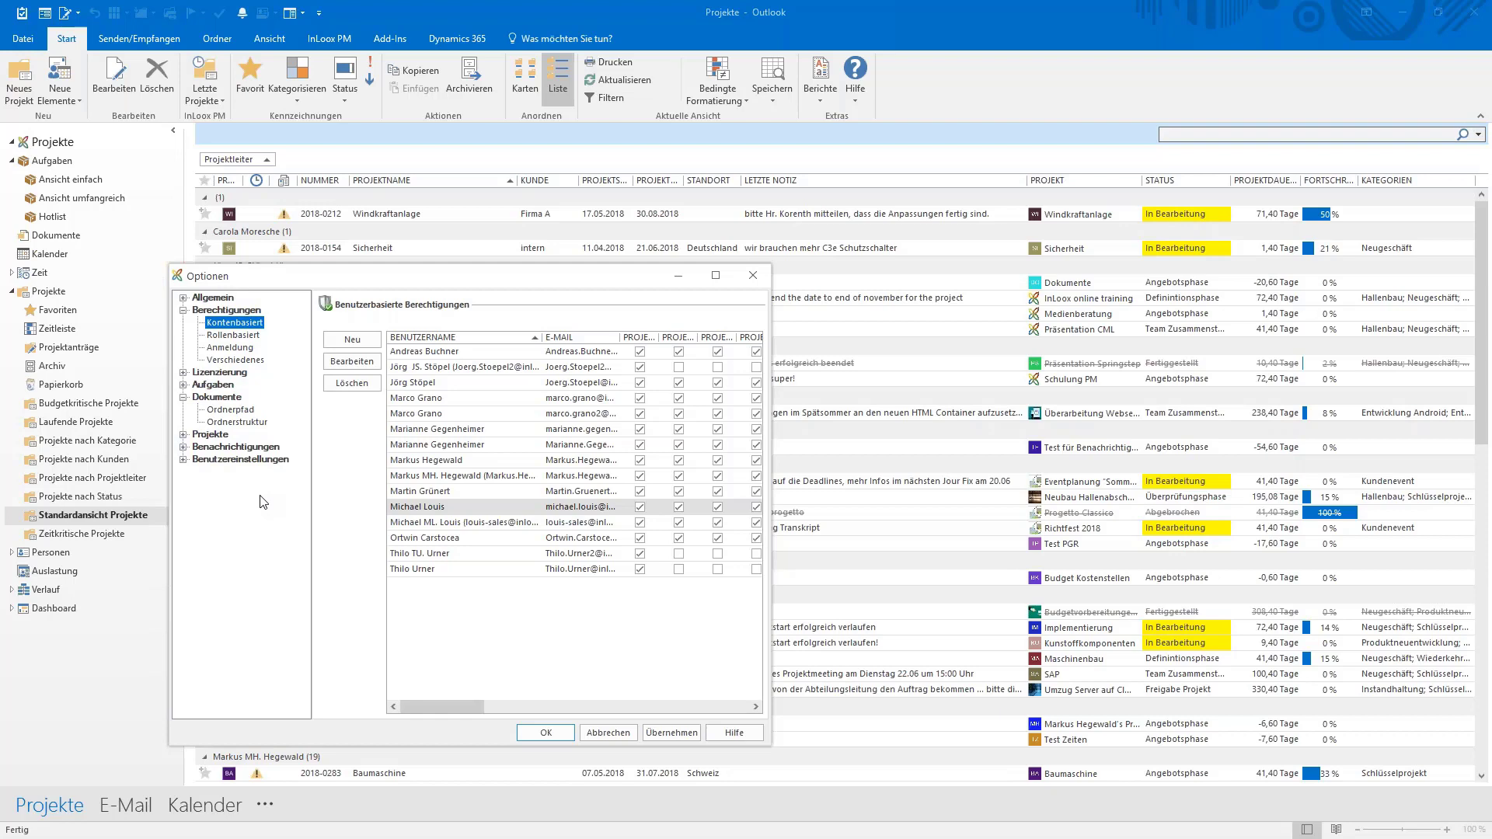
{"action": "left_click", "coordinate": [231, 411]}
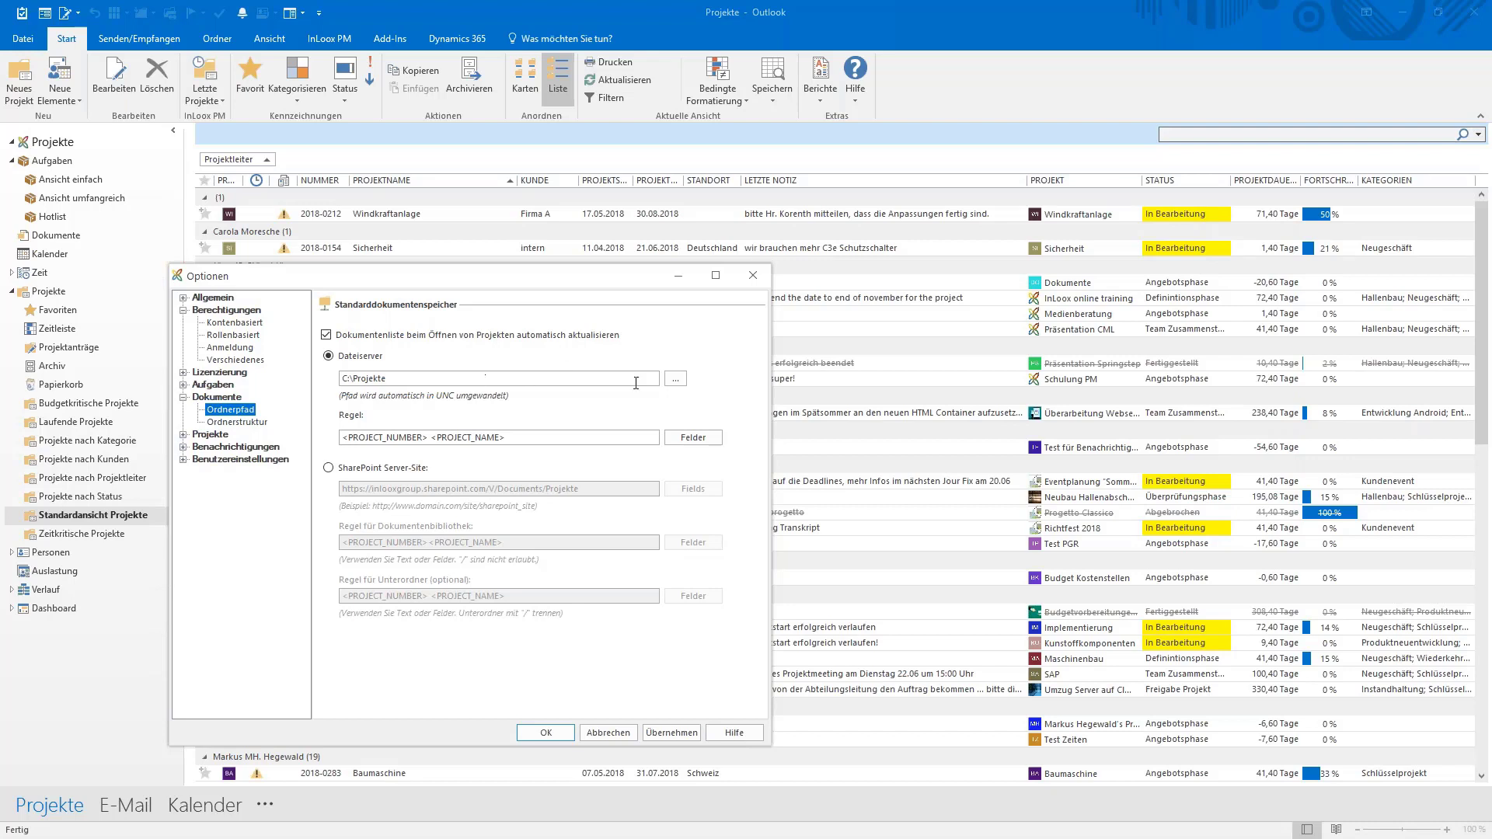
Step: Browse the folders available for the Dateiserver path, cancel the selection, and view the fields offered for its Regel
{"action": "left_click", "coordinate": [675, 379]}
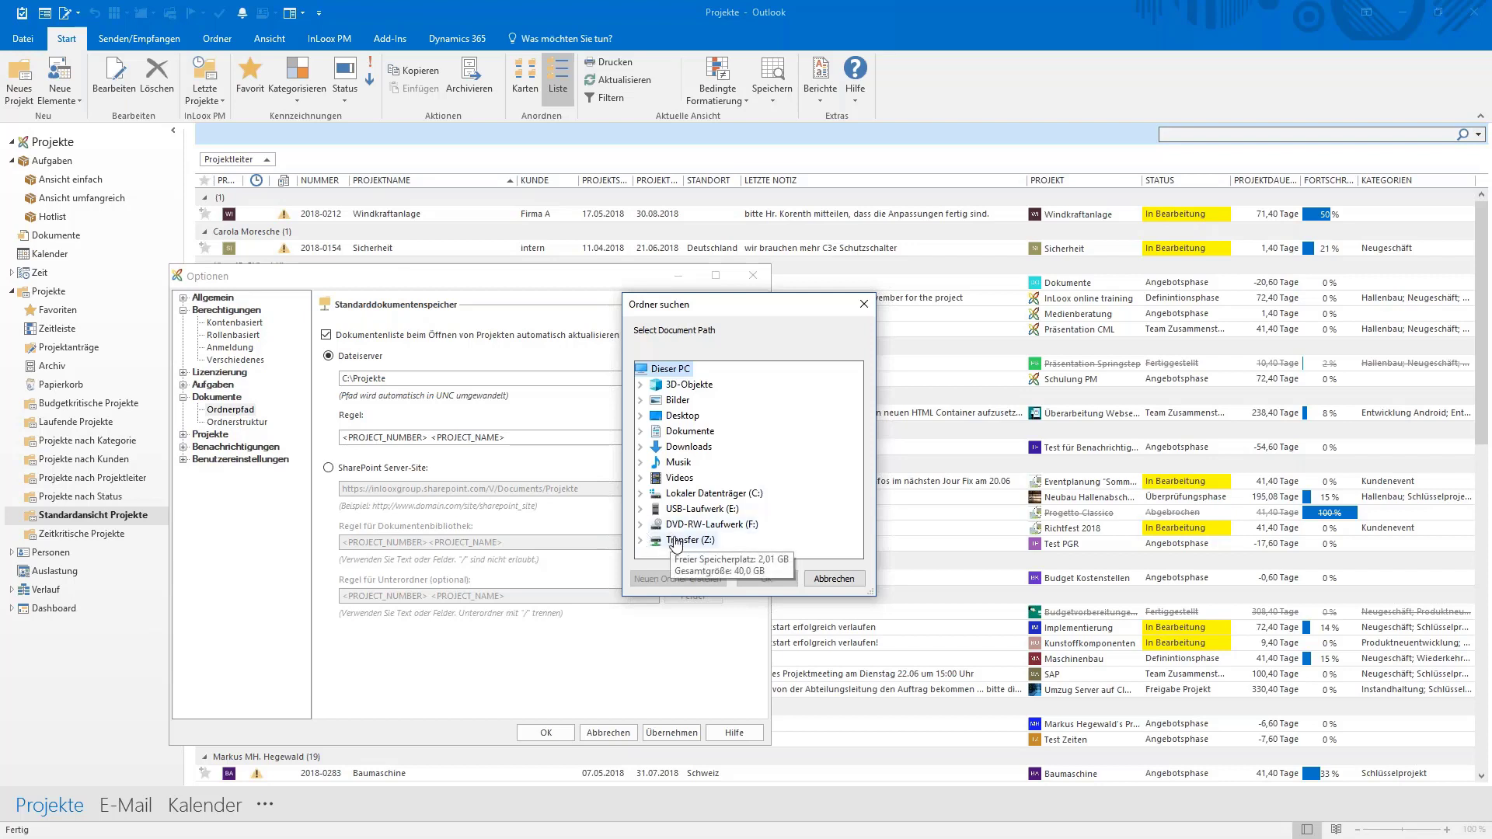
{"action": "left_click", "coordinate": [828, 579]}
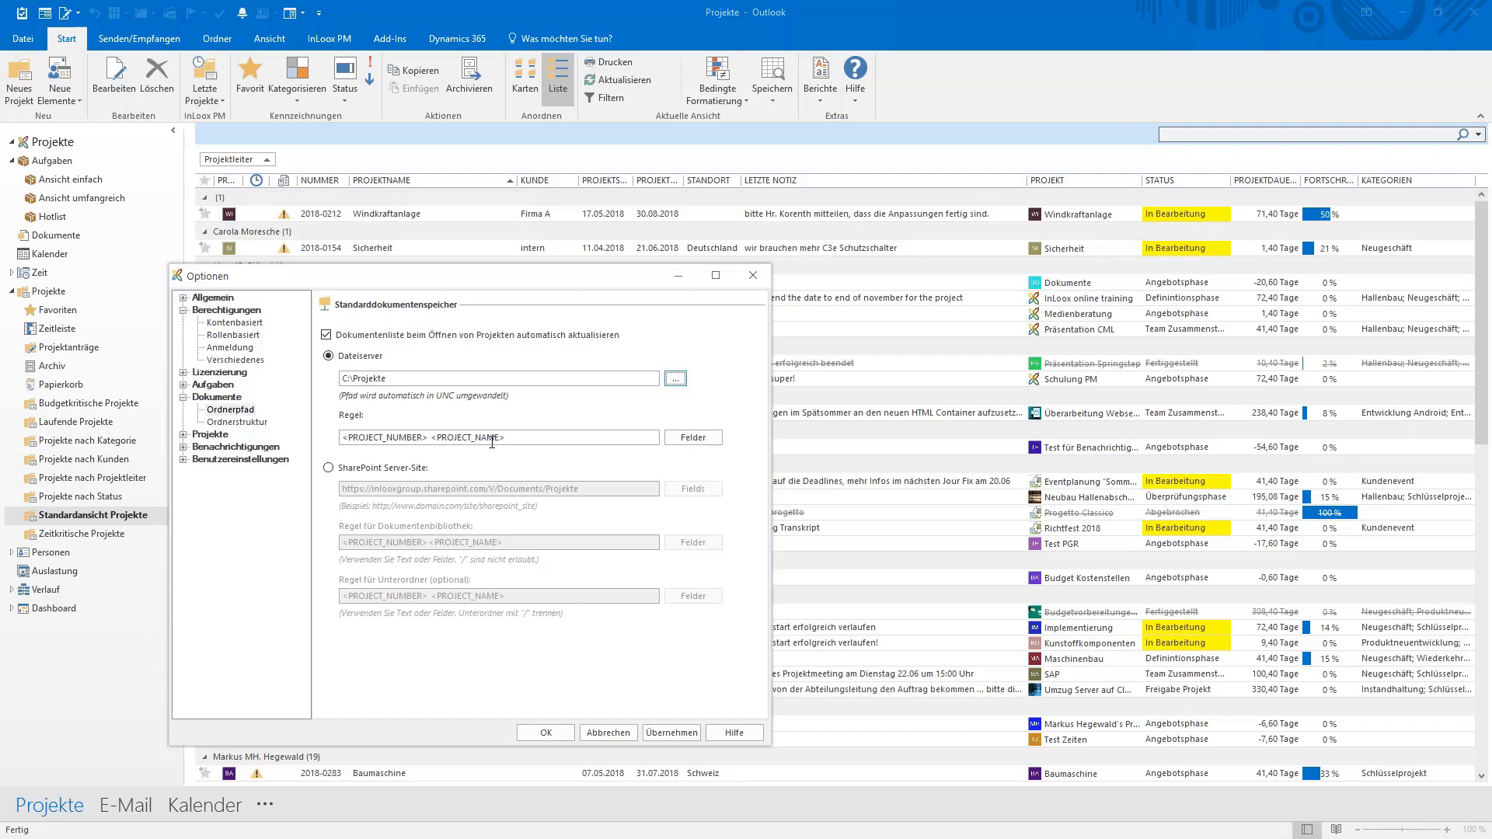
{"action": "left_click", "coordinate": [705, 440]}
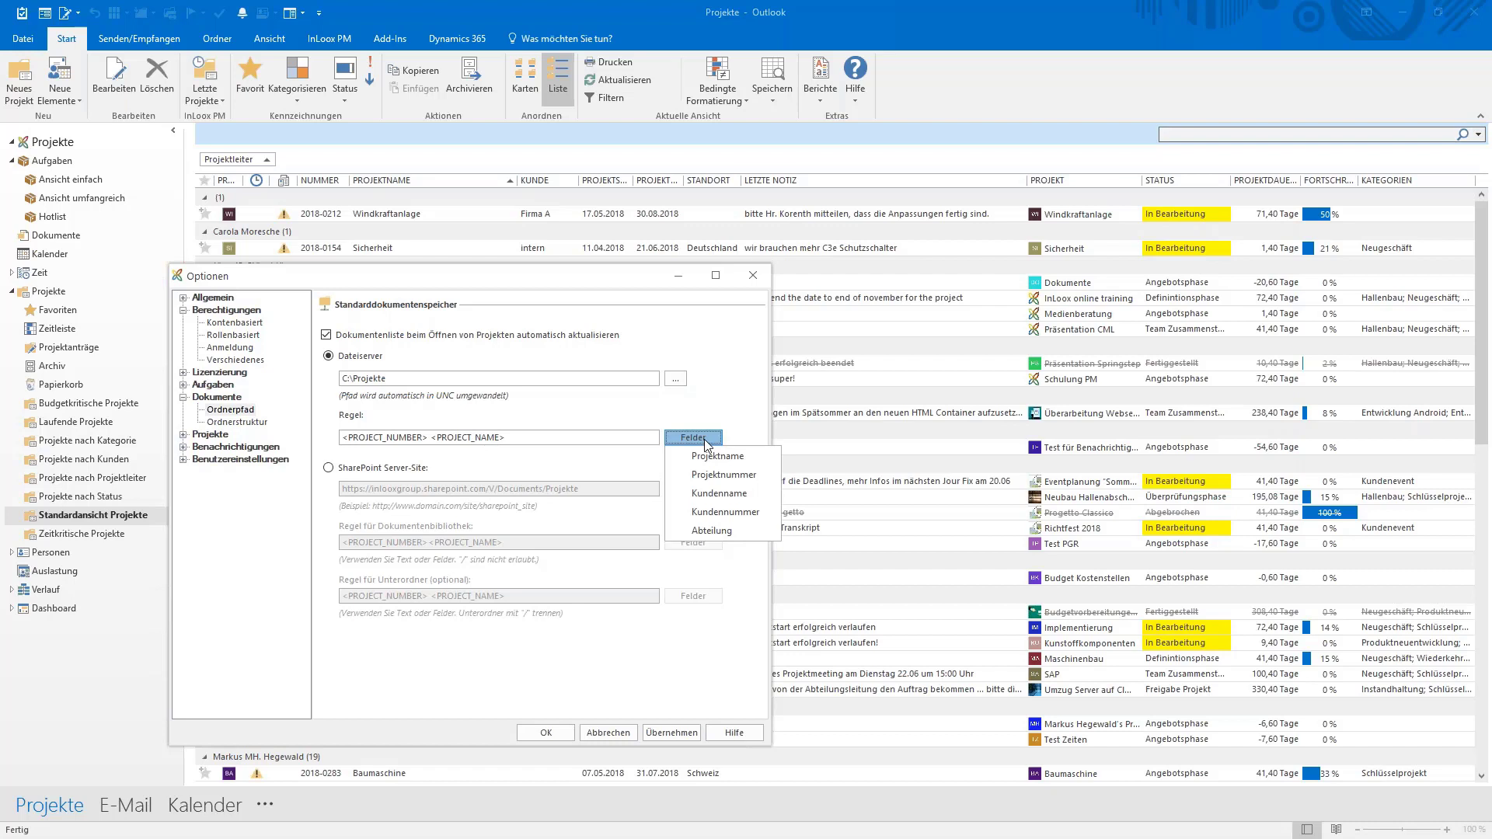
Step: Insert the Abteilung field followed by a backslash at the start of the Dateiserver folder rule
{"action": "left_click", "coordinate": [346, 437]}
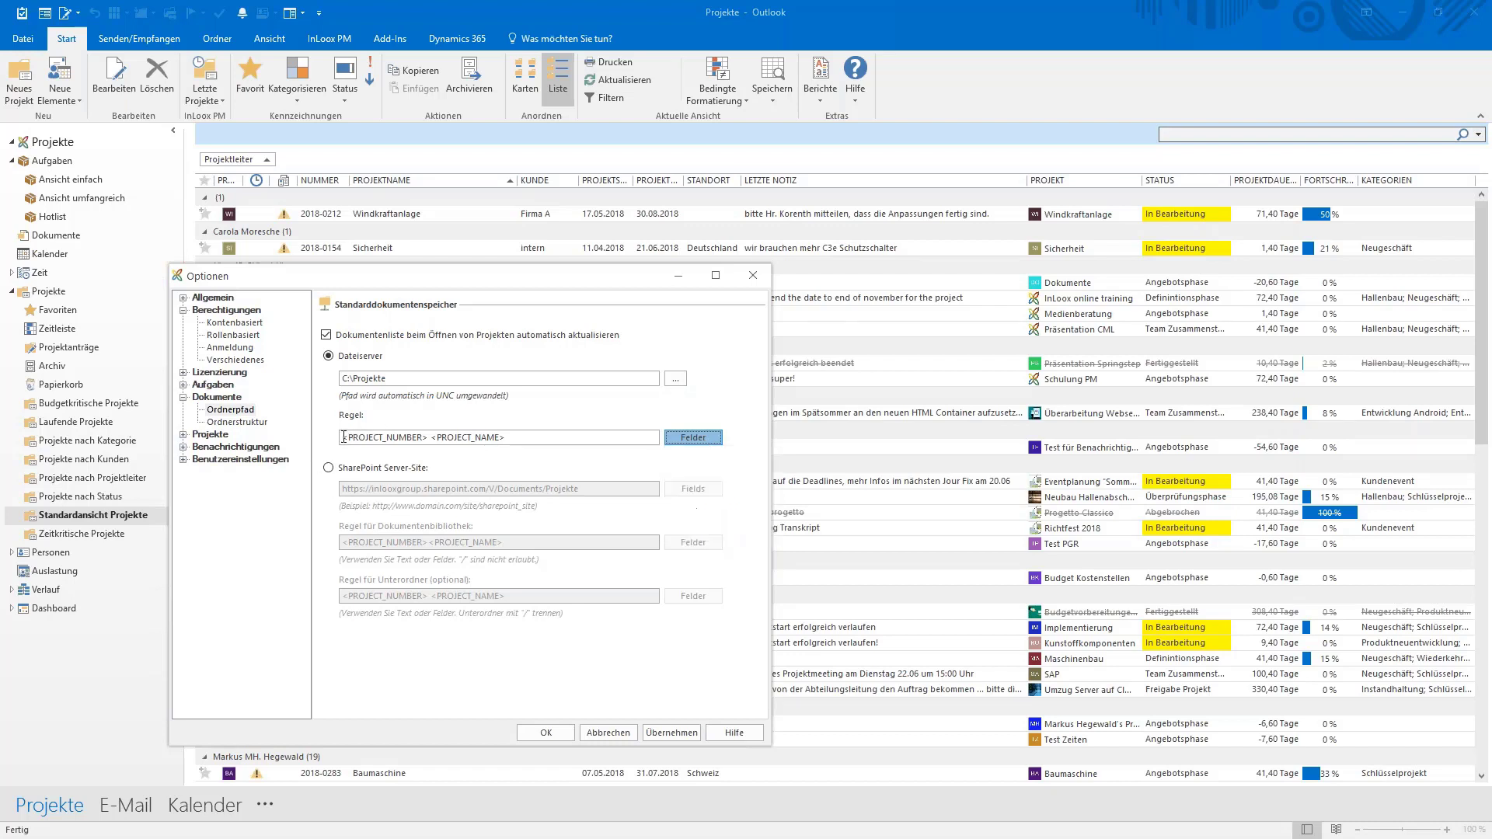
{"action": "left_click", "coordinate": [692, 440]}
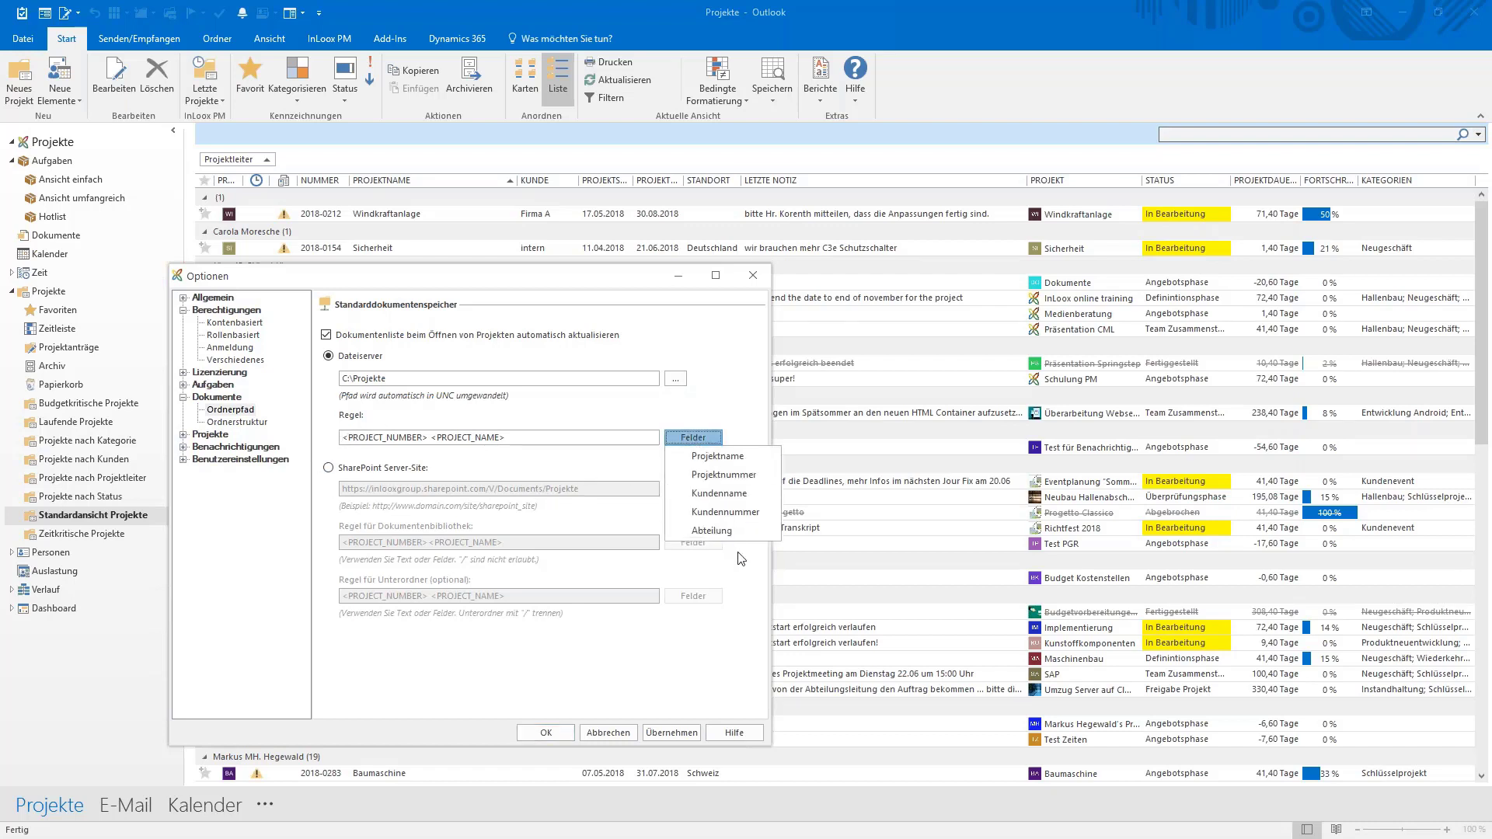
{"action": "left_click", "coordinate": [718, 539]}
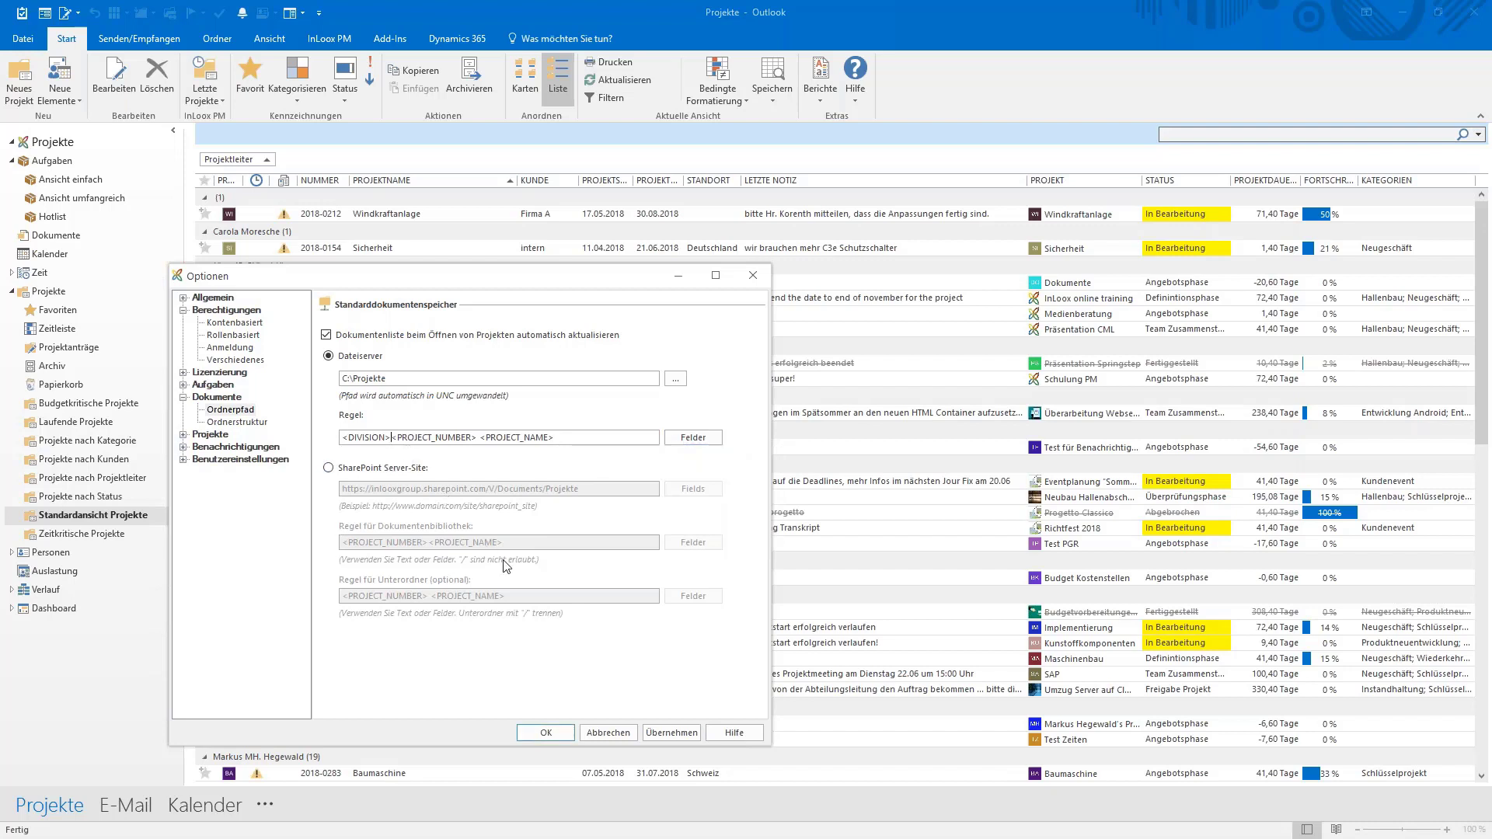
{"action": "type", "text": "\\"}
{"action": "key", "text": "Return"}
Step: Examine the Abteilungen list under Allgemein and the project Kategorien under Projekte, Betreuung
{"action": "left_click", "coordinate": [183, 297]}
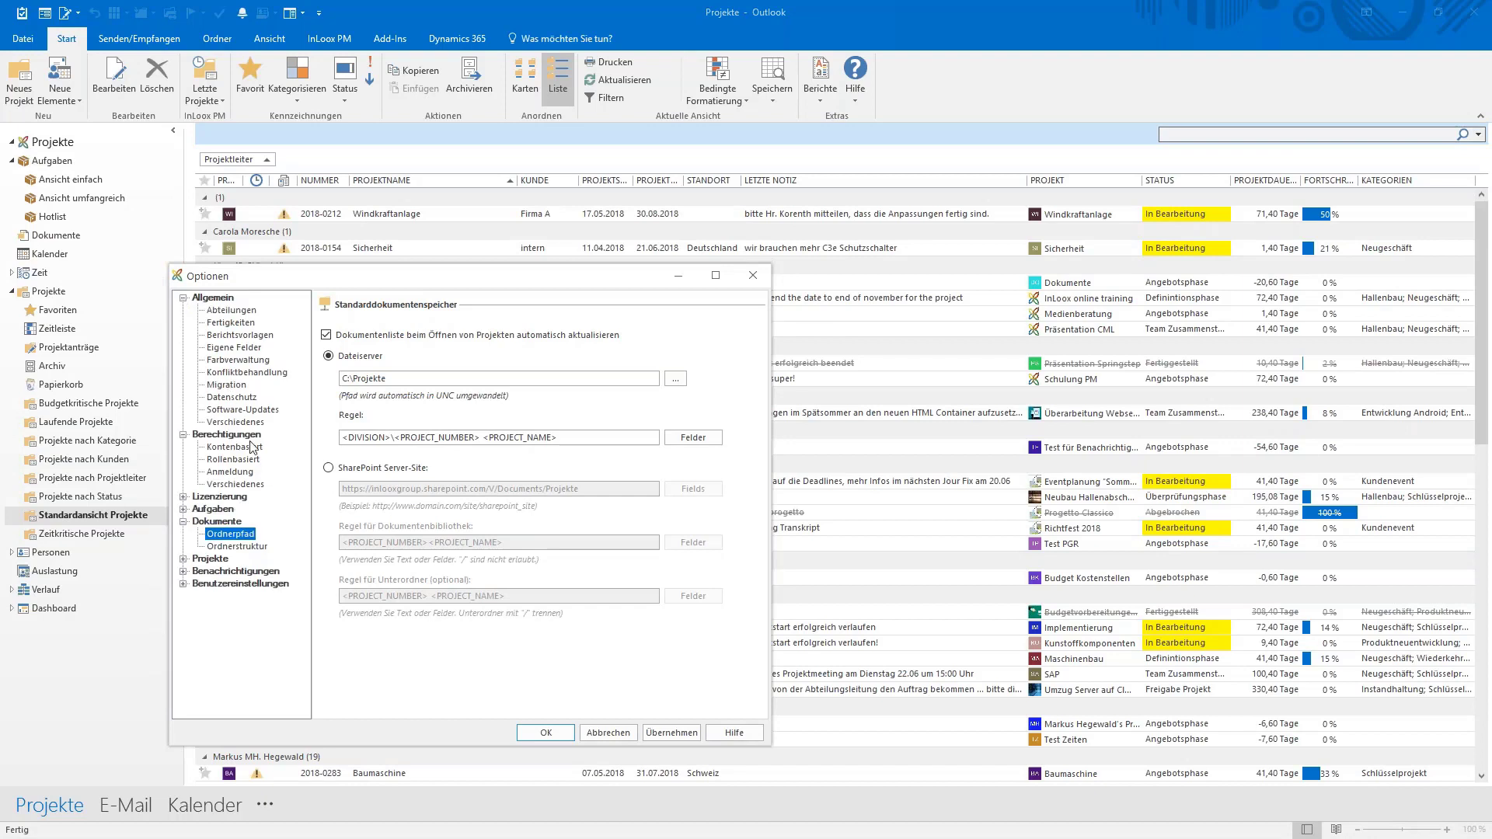
{"action": "left_click", "coordinate": [237, 312]}
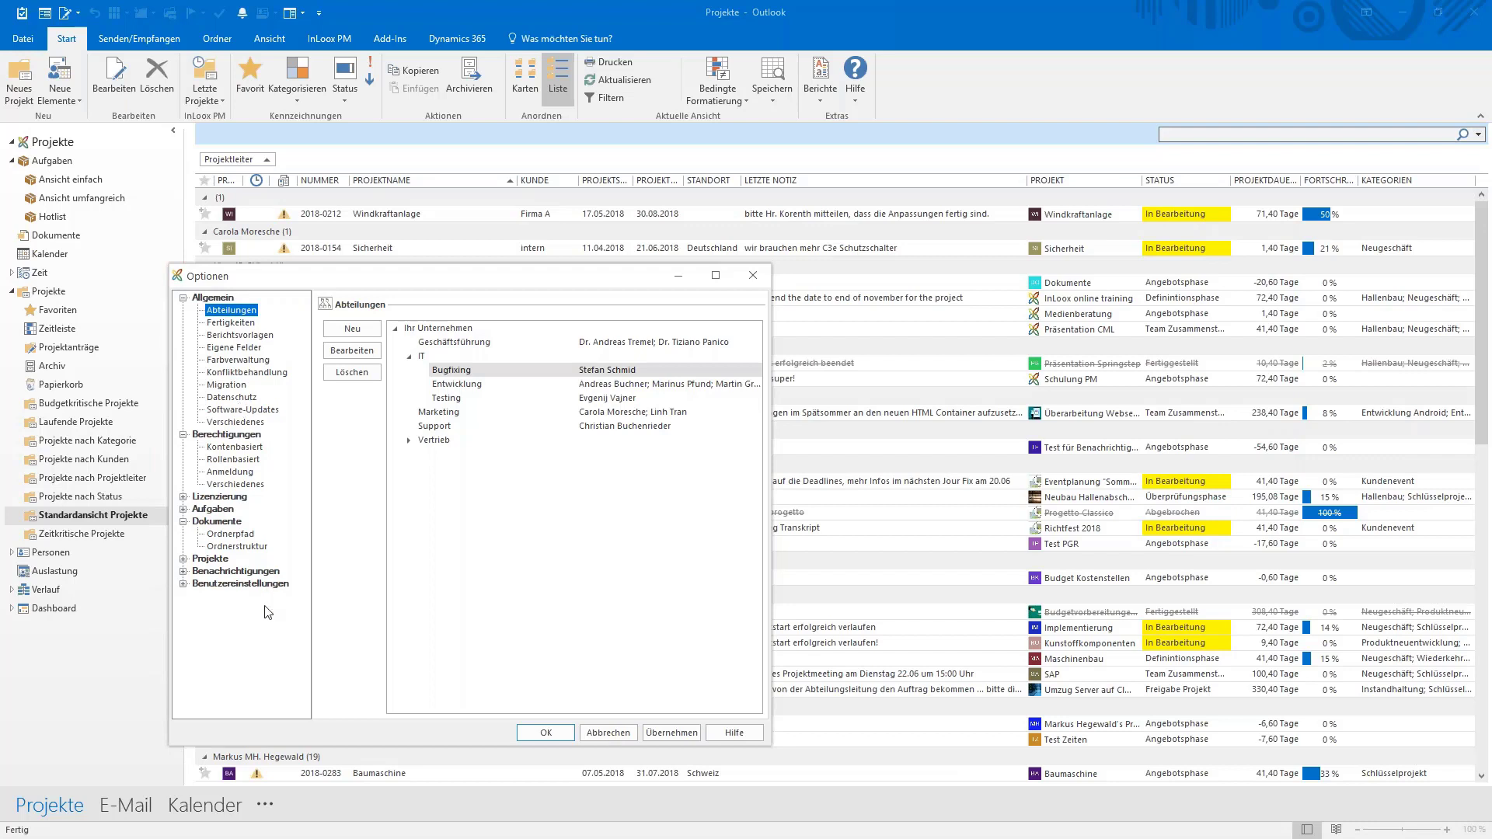
{"action": "left_click", "coordinate": [183, 559]}
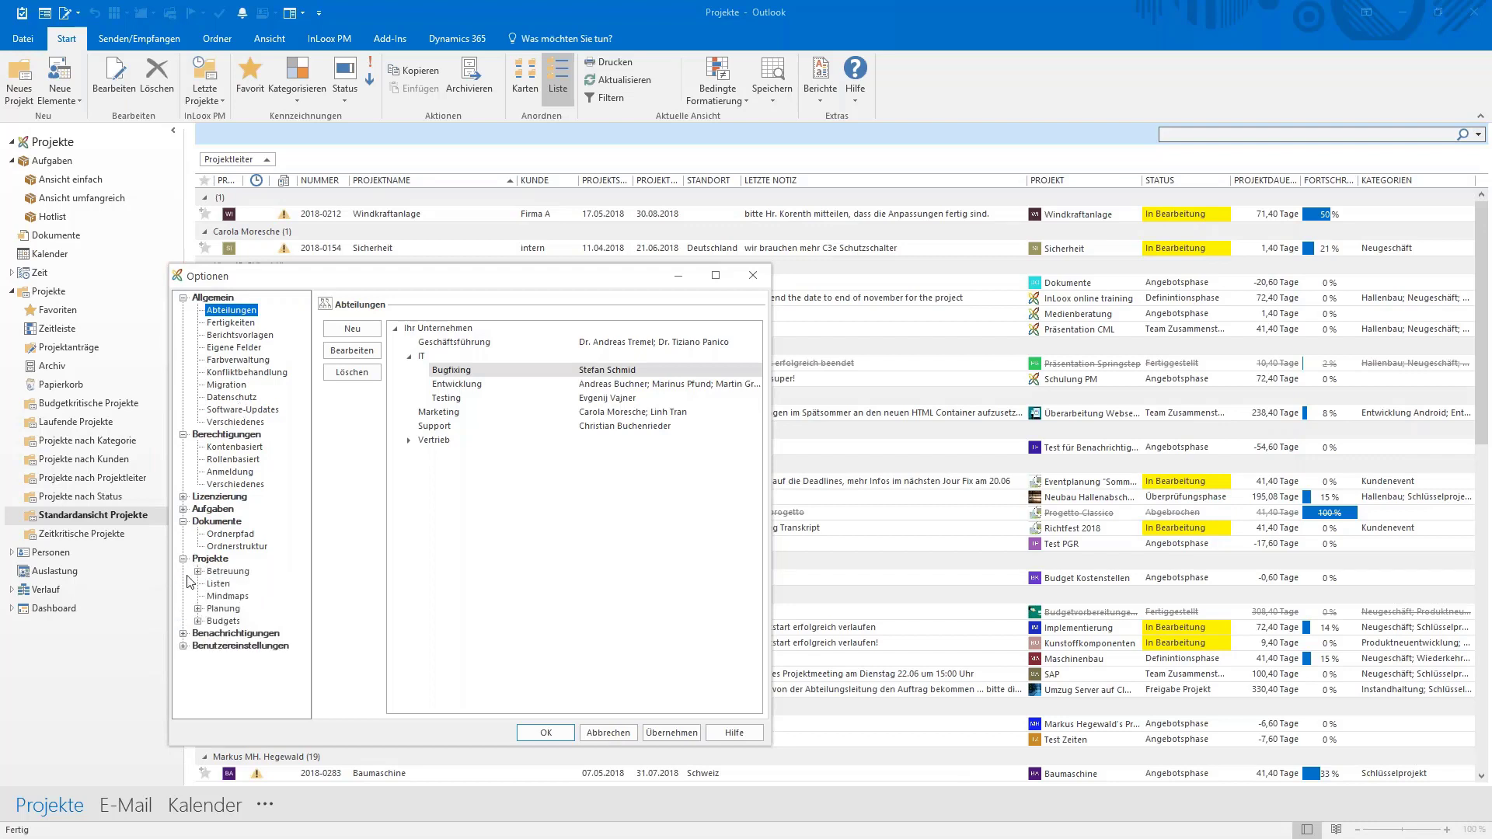
{"action": "left_click", "coordinate": [199, 571]}
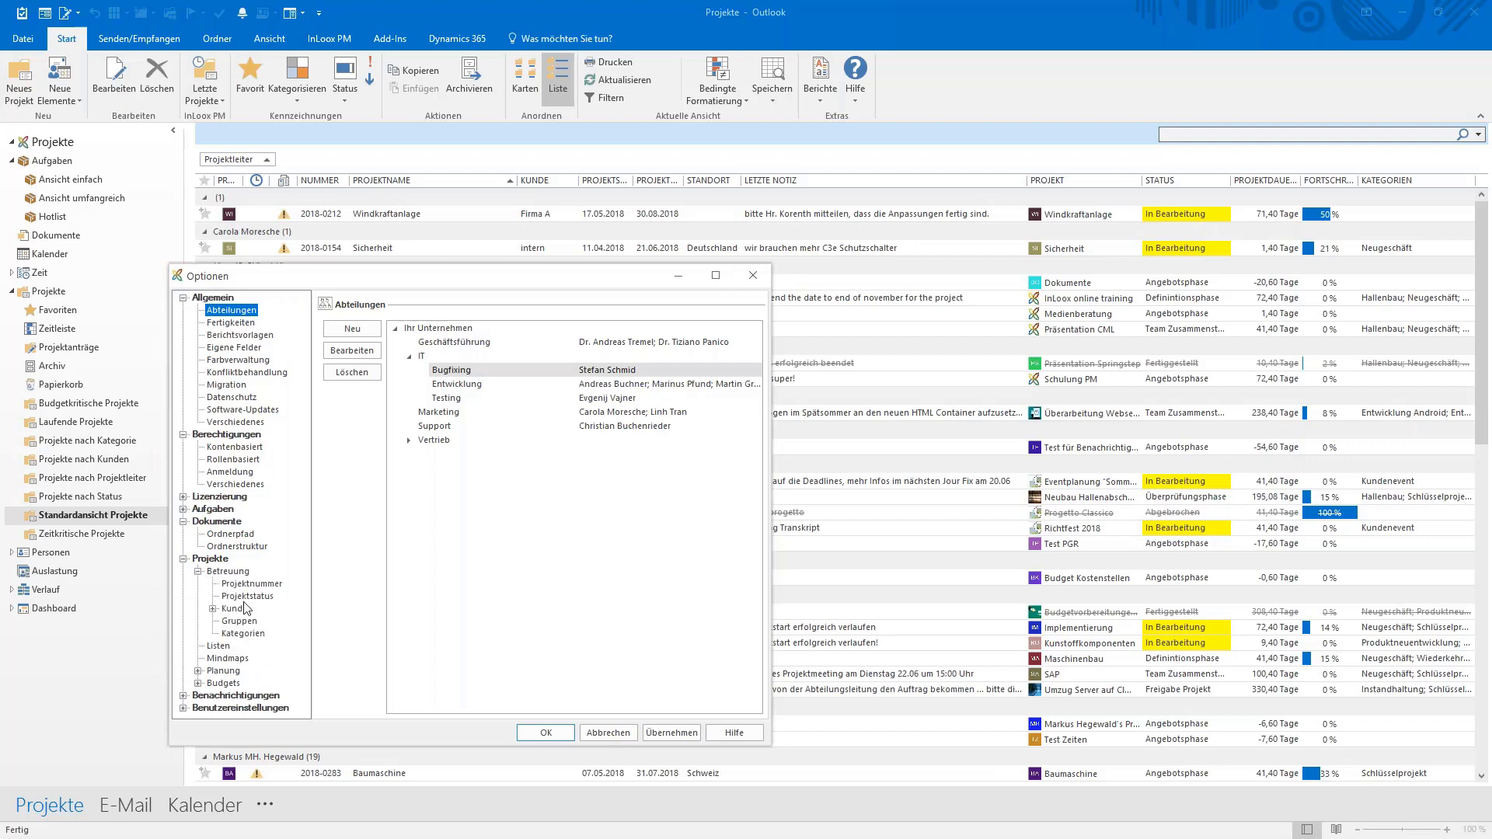
{"action": "left_click", "coordinate": [236, 634]}
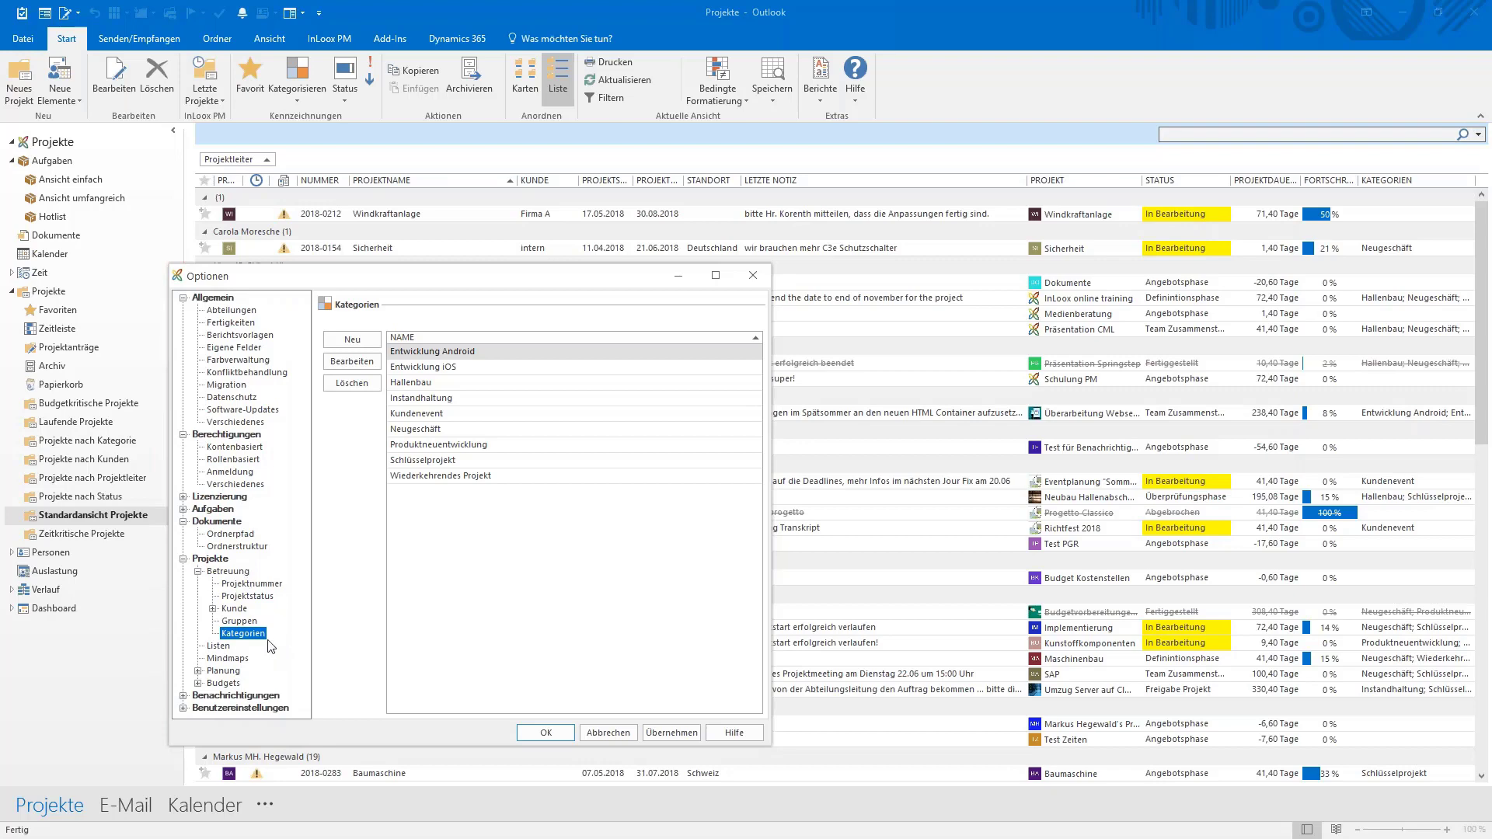
Step: Show the E-Mail-Vorlagen and the Benachrichtigungsvorlagen under Benachrichtigungen
{"action": "left_click", "coordinate": [183, 696]}
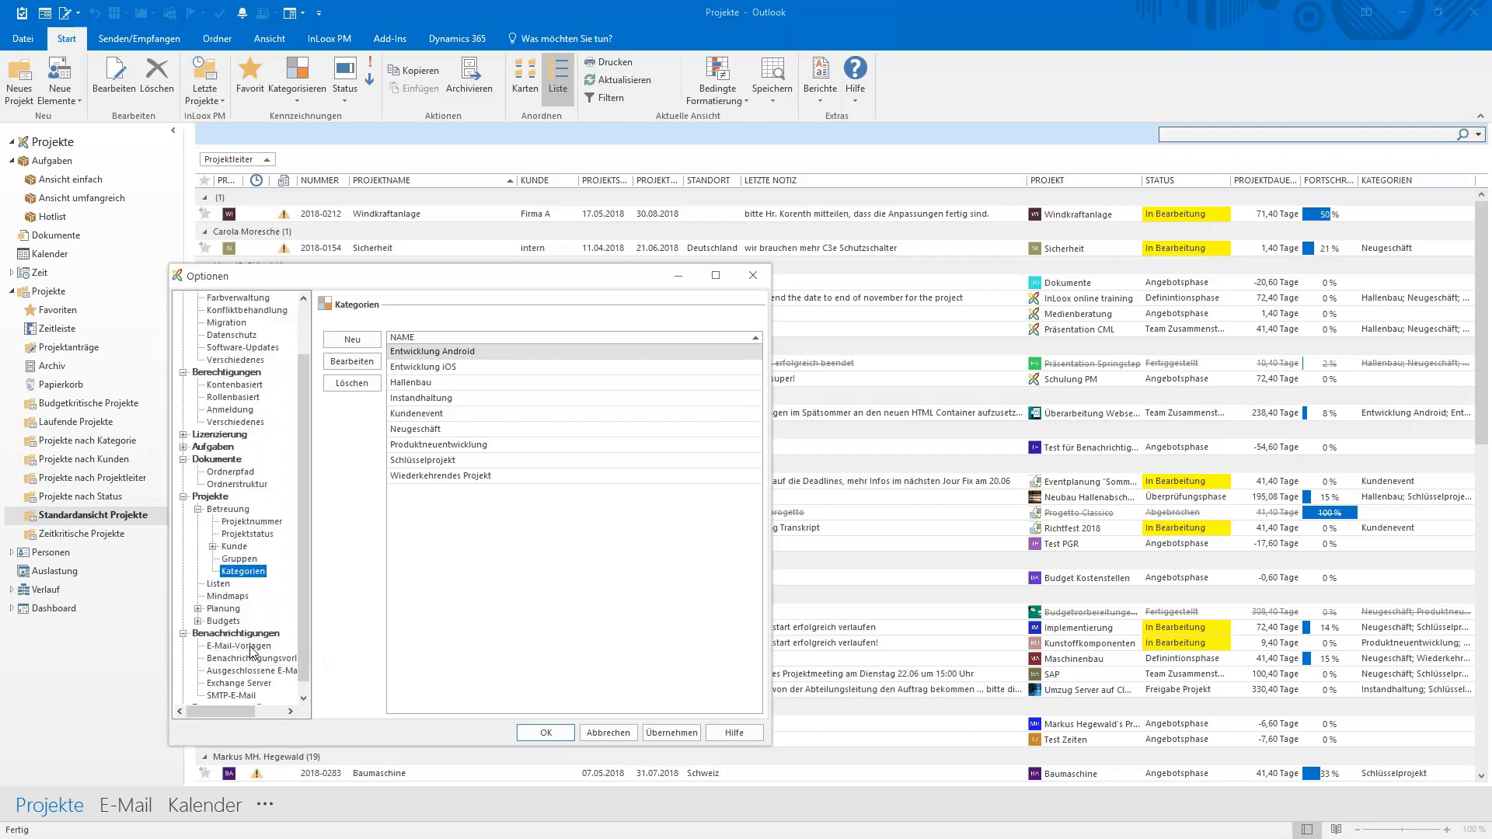
{"action": "left_click", "coordinate": [246, 646]}
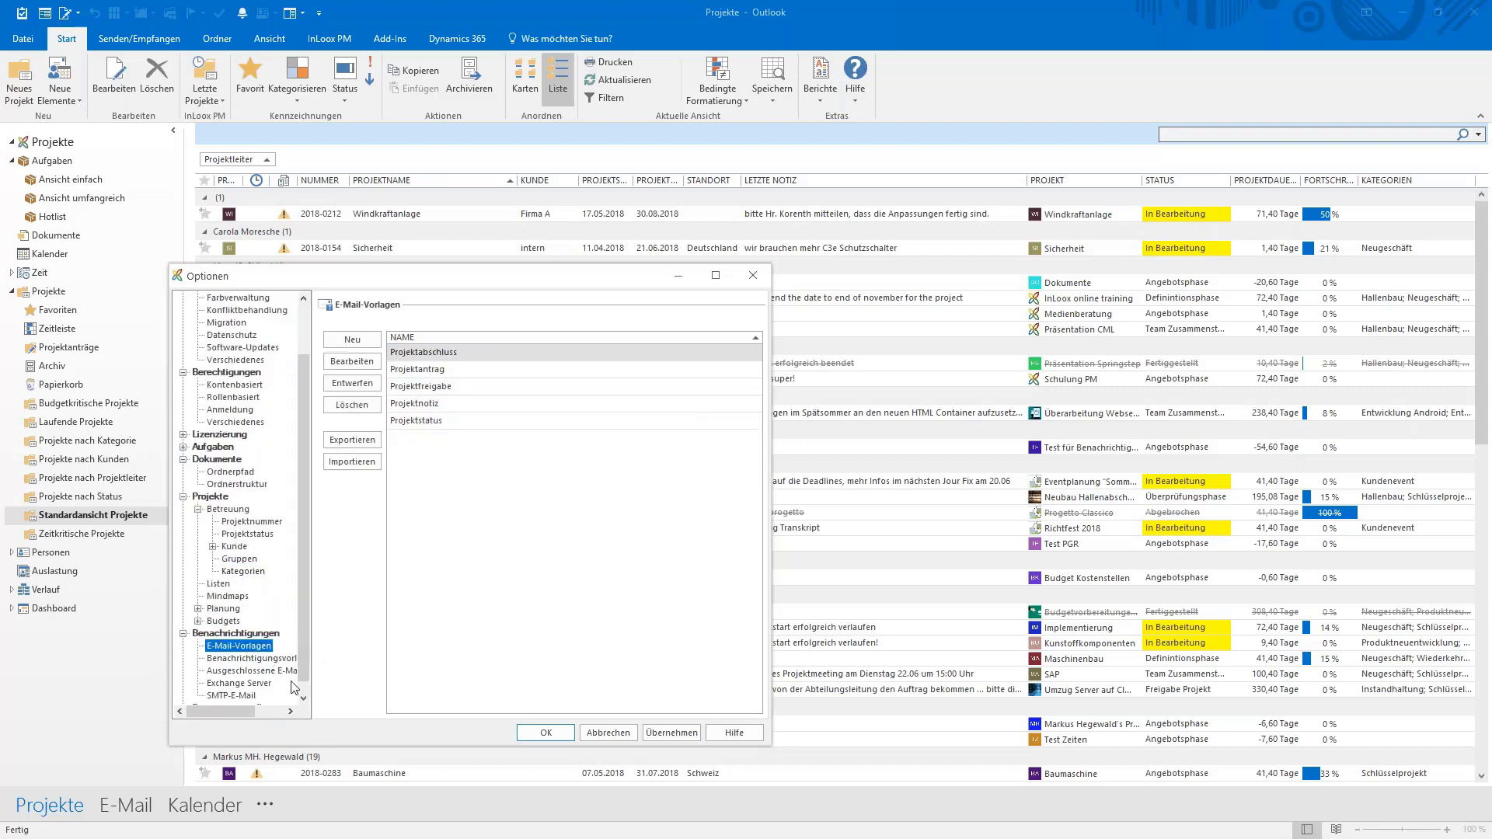
{"action": "left_click", "coordinate": [248, 658]}
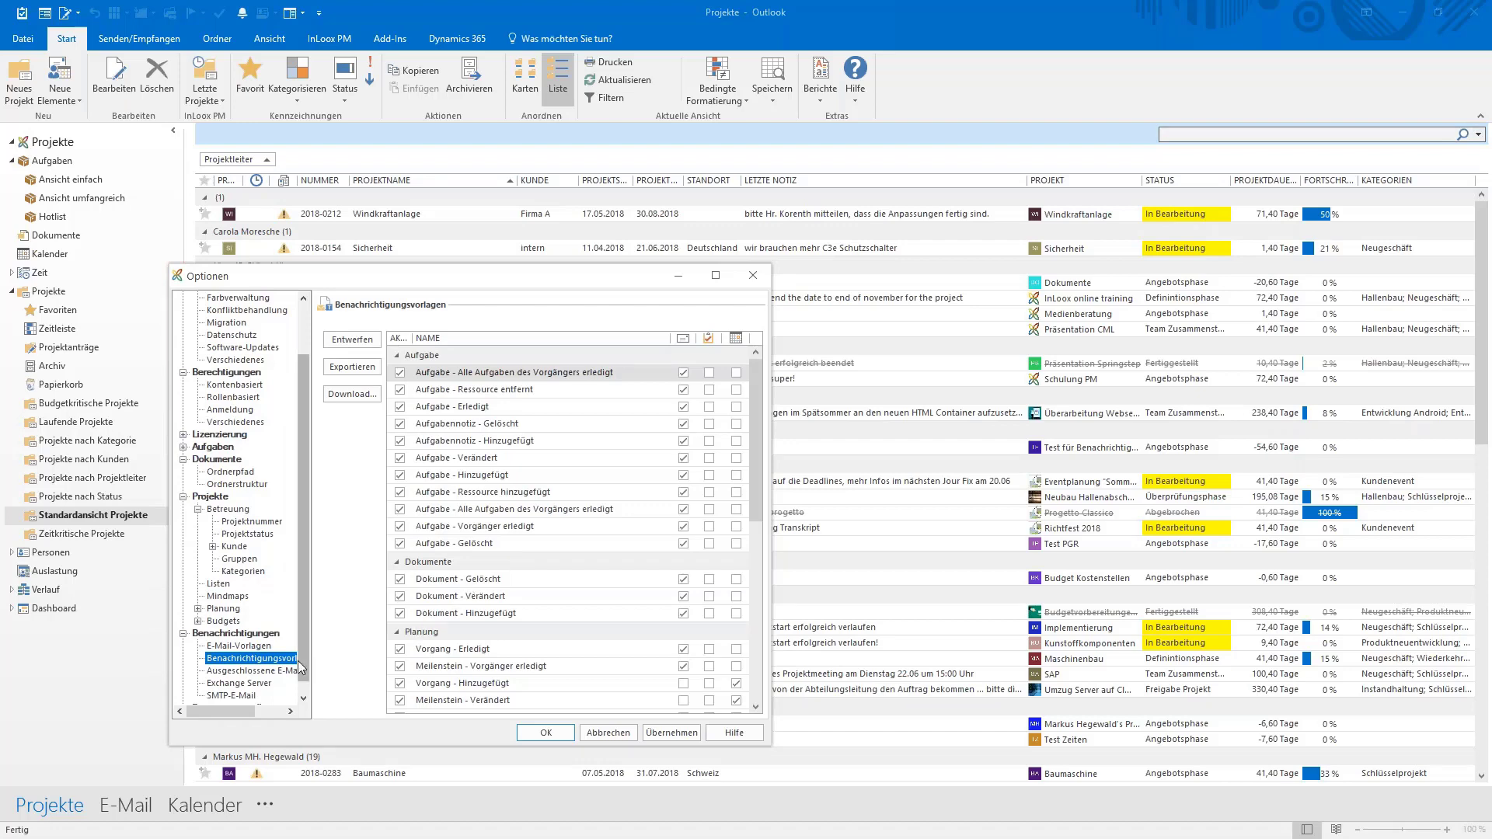
Step: Collapse the other option categories and examine the notification templates for Aufgabe, Dokumente and Planung with their delivery types
{"action": "left_click", "coordinate": [183, 498]}
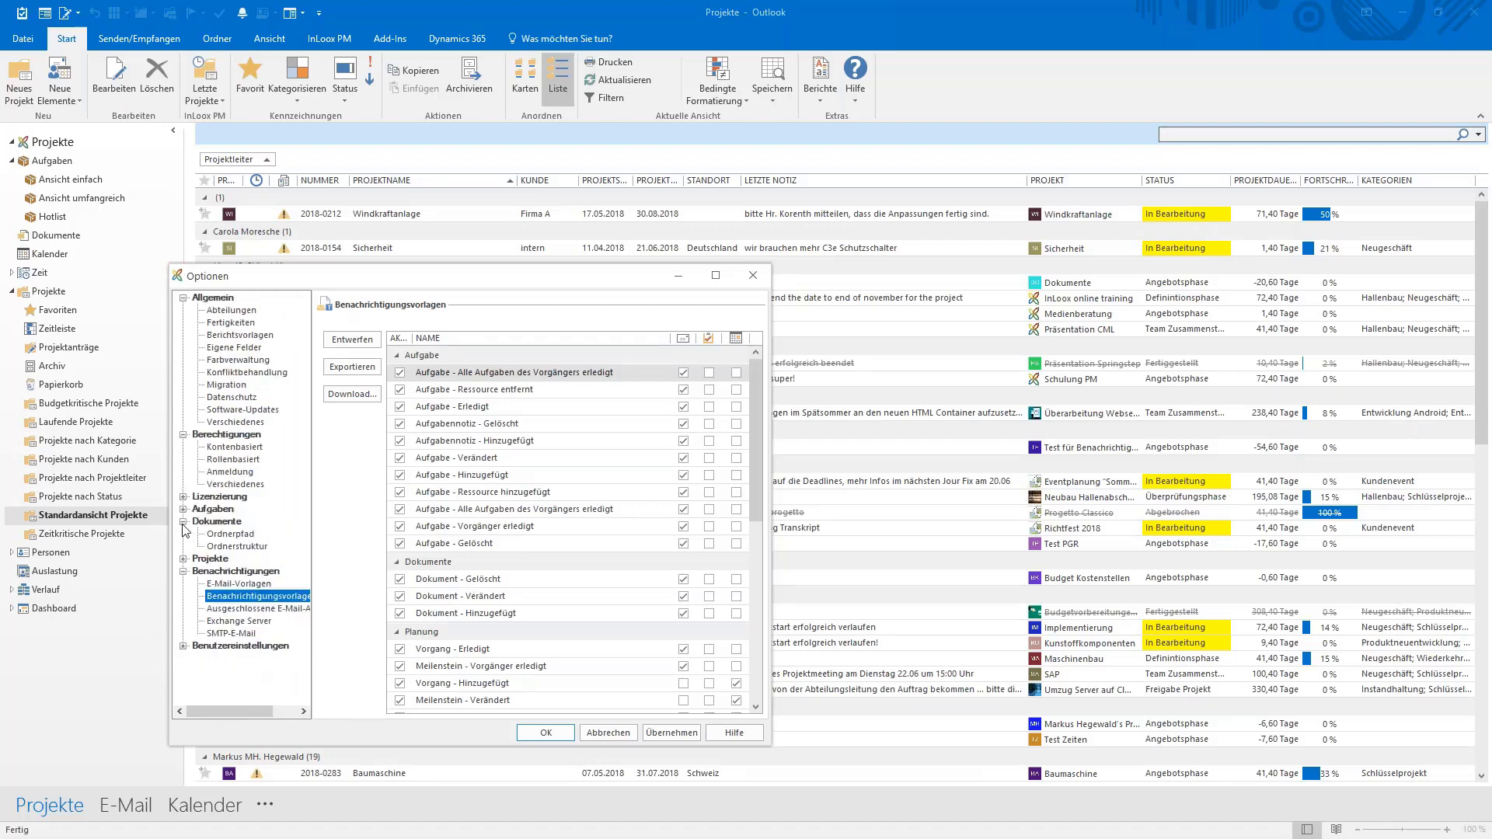
{"action": "left_click", "coordinate": [183, 523]}
{"action": "left_click", "coordinate": [185, 436]}
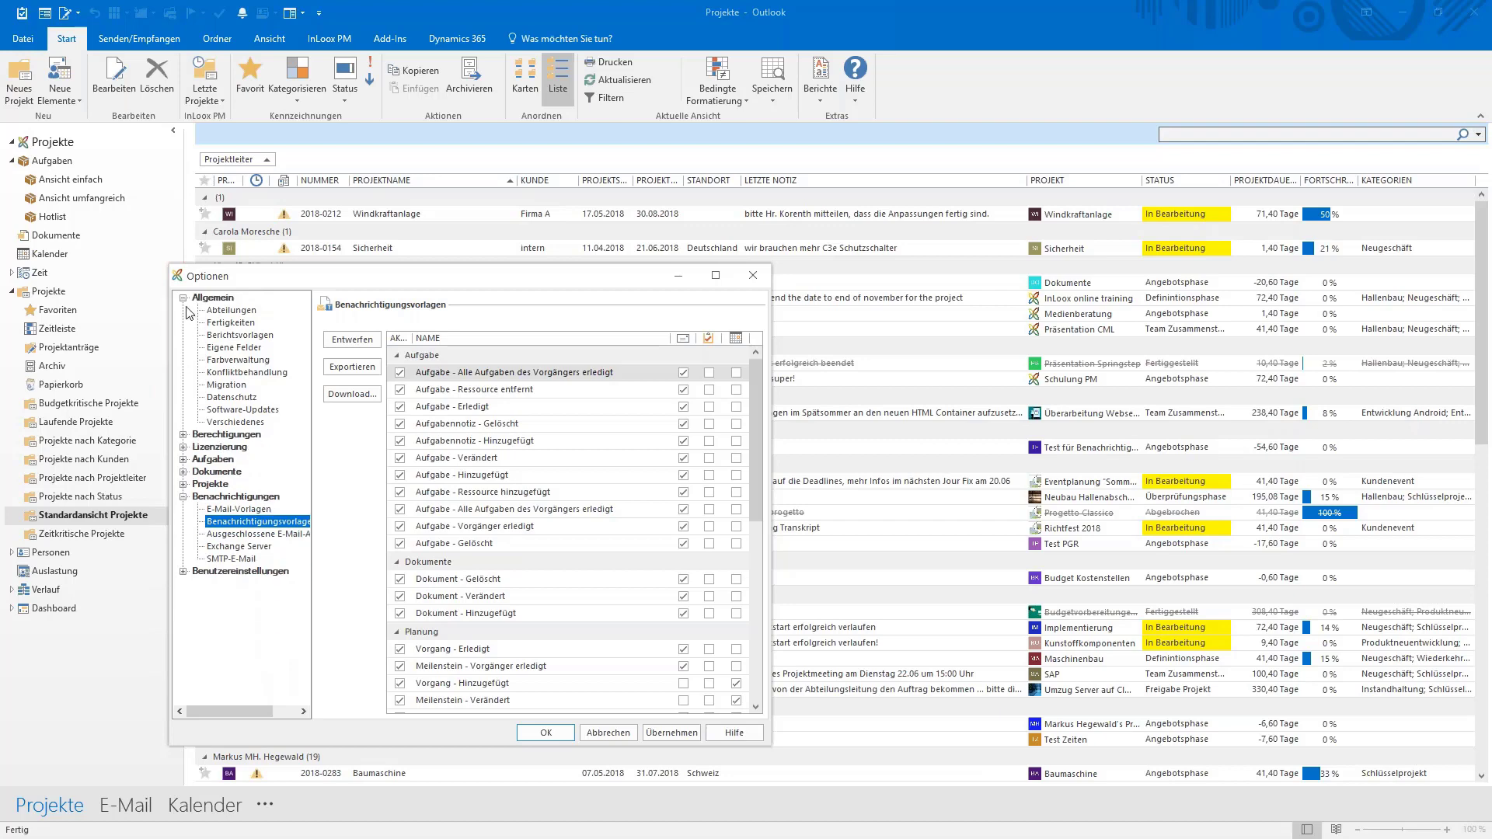
{"action": "left_click", "coordinate": [184, 300]}
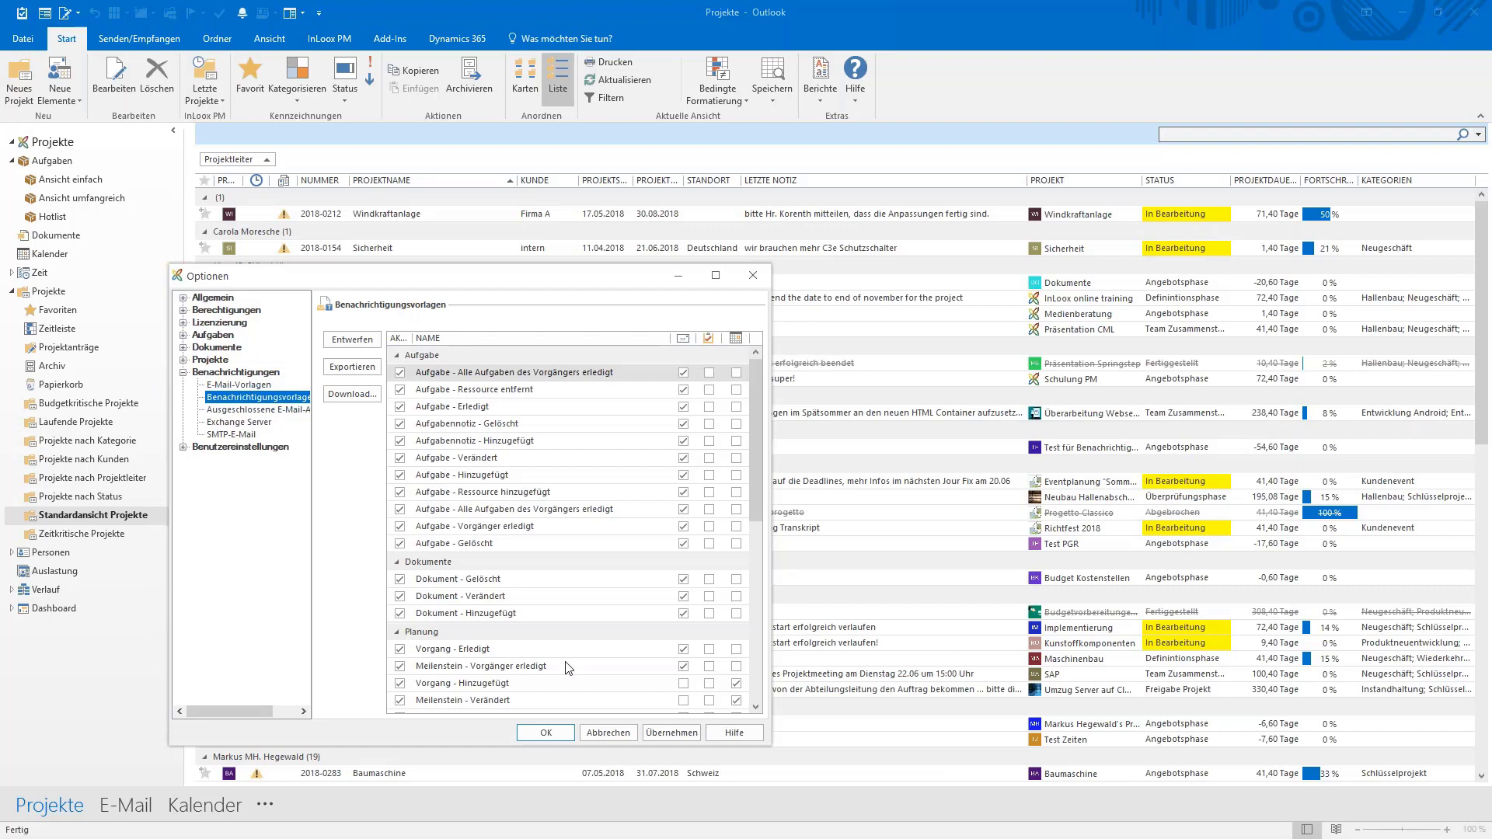
{"action": "left_click_drag", "start_coordinate": [756, 461], "coordinate": [782, 442]}
{"action": "left_click_drag", "start_coordinate": [752, 503], "coordinate": [753, 602]}
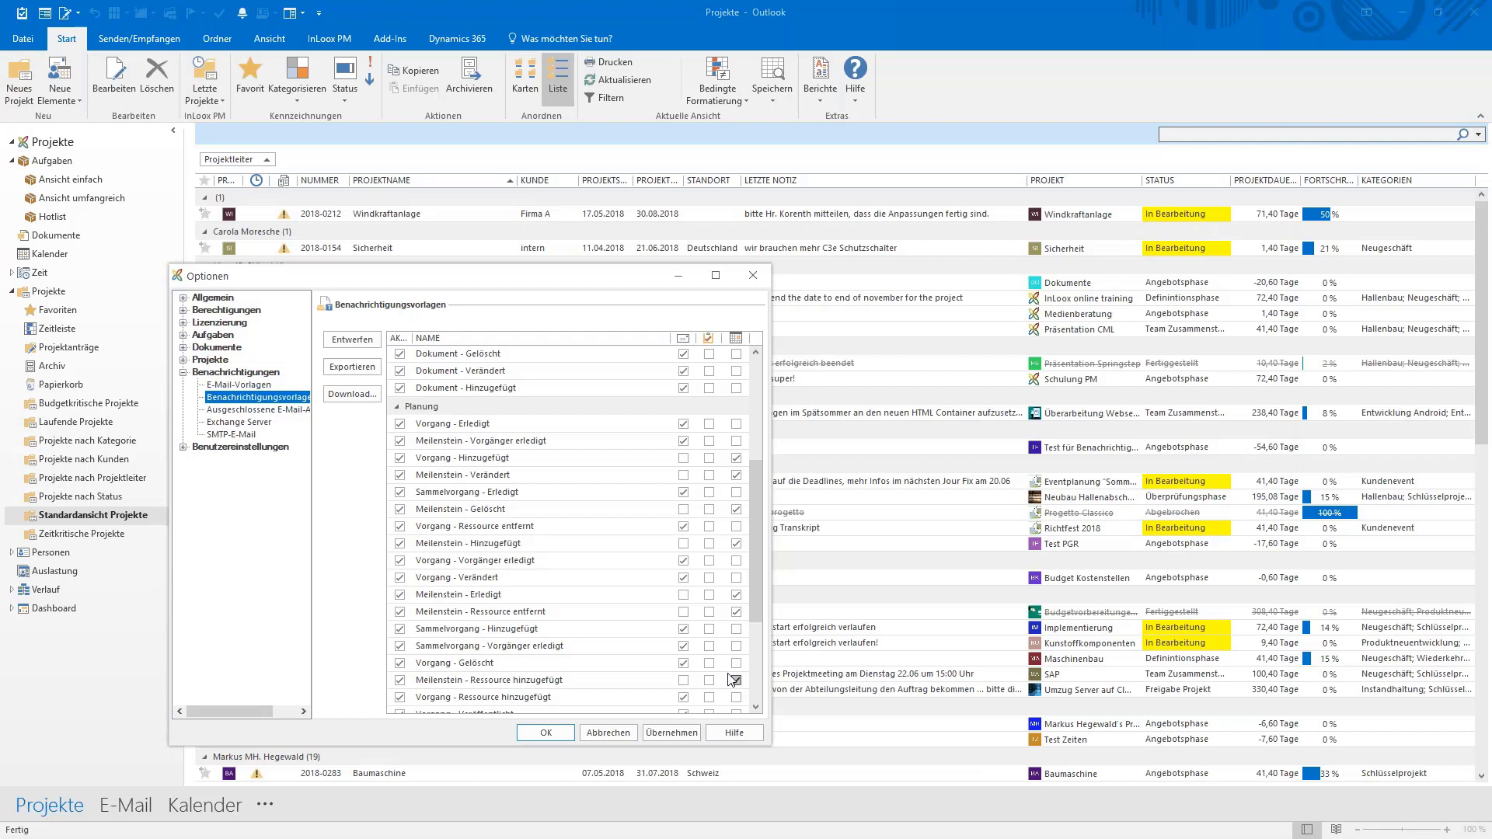
{"action": "left_click_drag", "start_coordinate": [753, 604], "coordinate": [752, 488]}
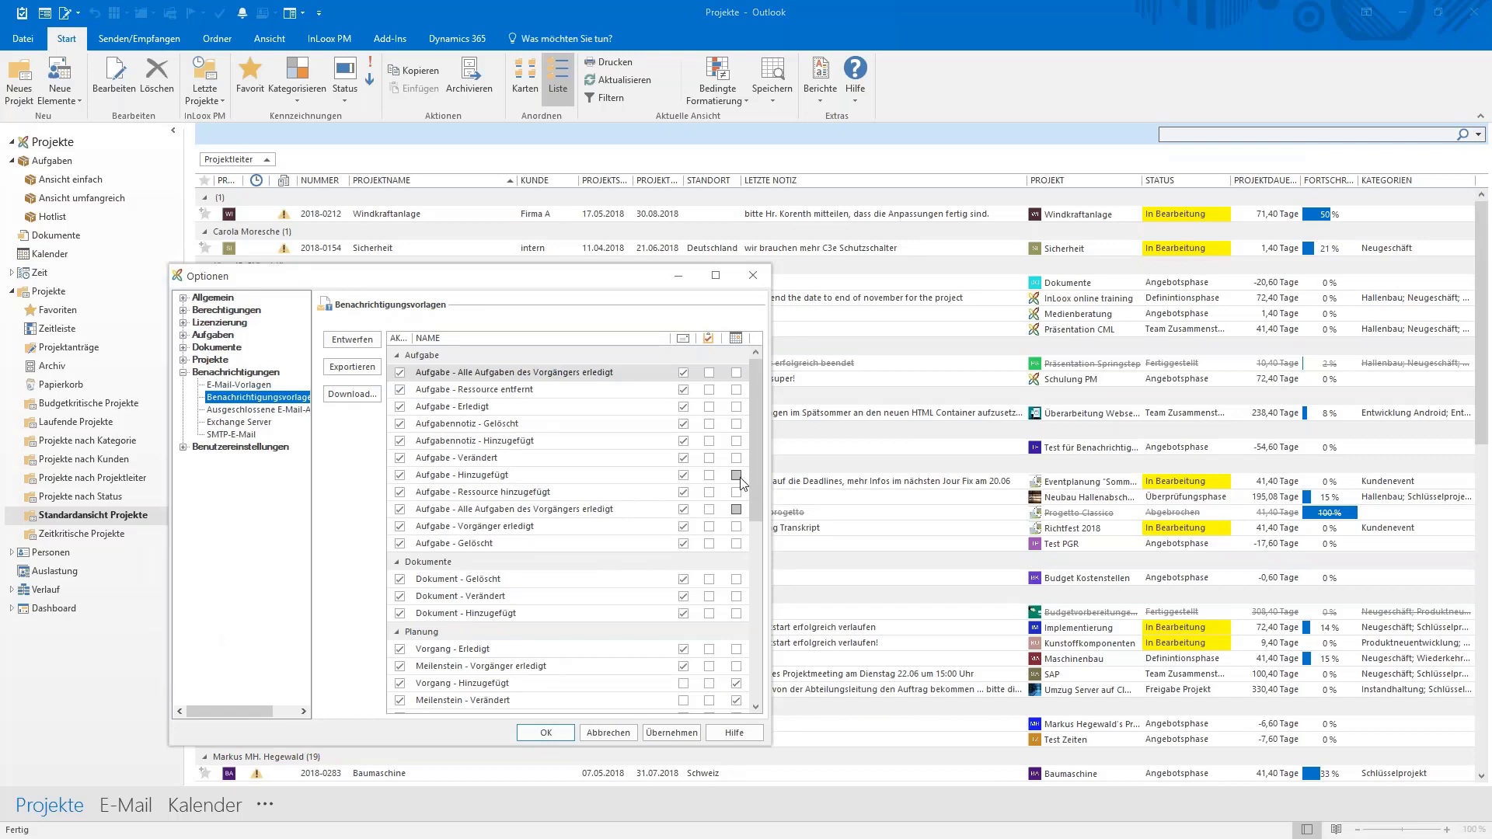
Step: Show the custom fields list Eigene Felder under Allgemein and collapse the Projekte and Benachrichtigungen categories
{"action": "left_click", "coordinate": [184, 361]}
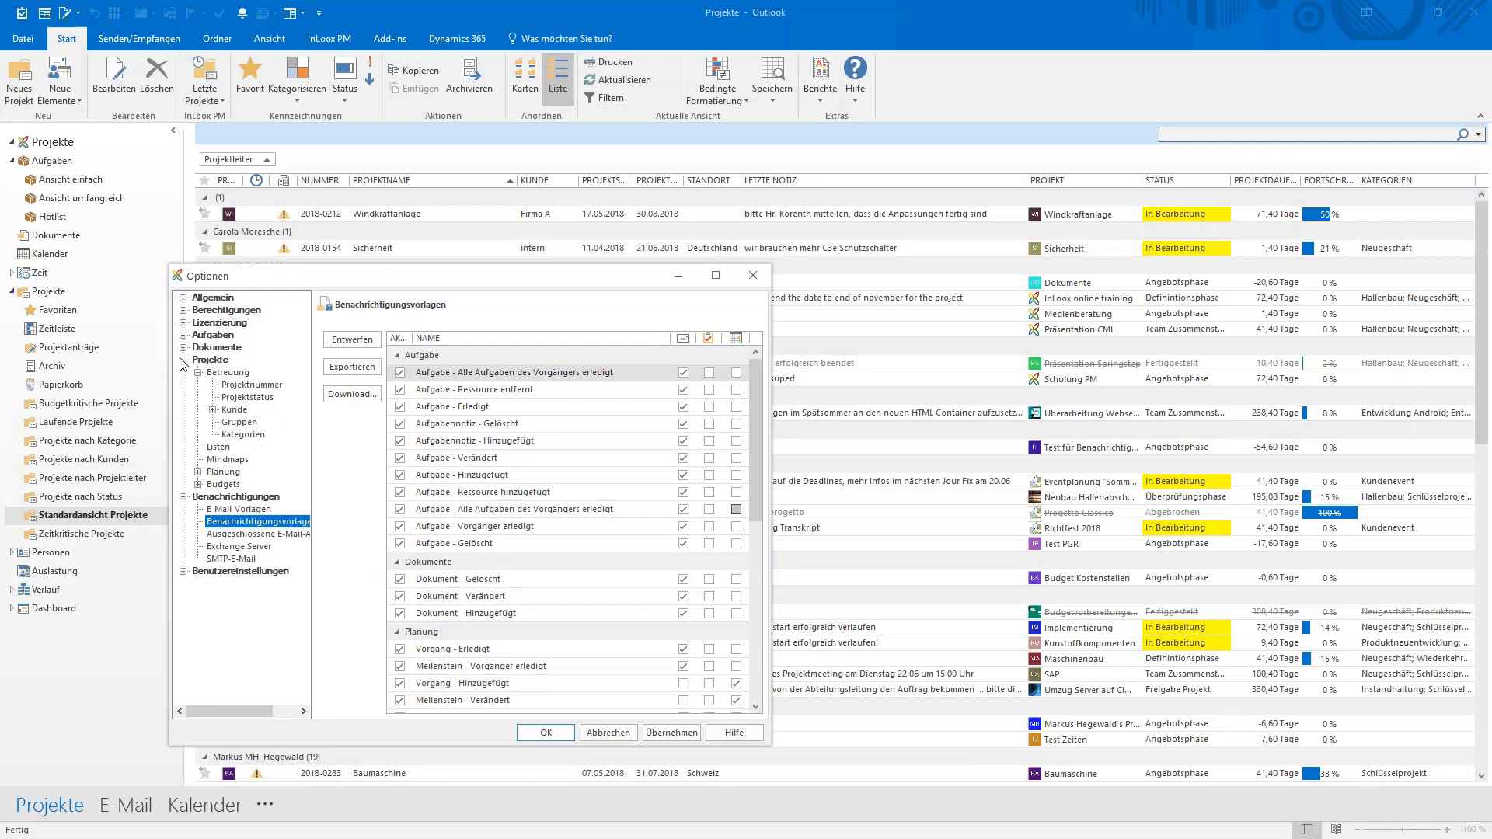
{"action": "left_click", "coordinate": [184, 298]}
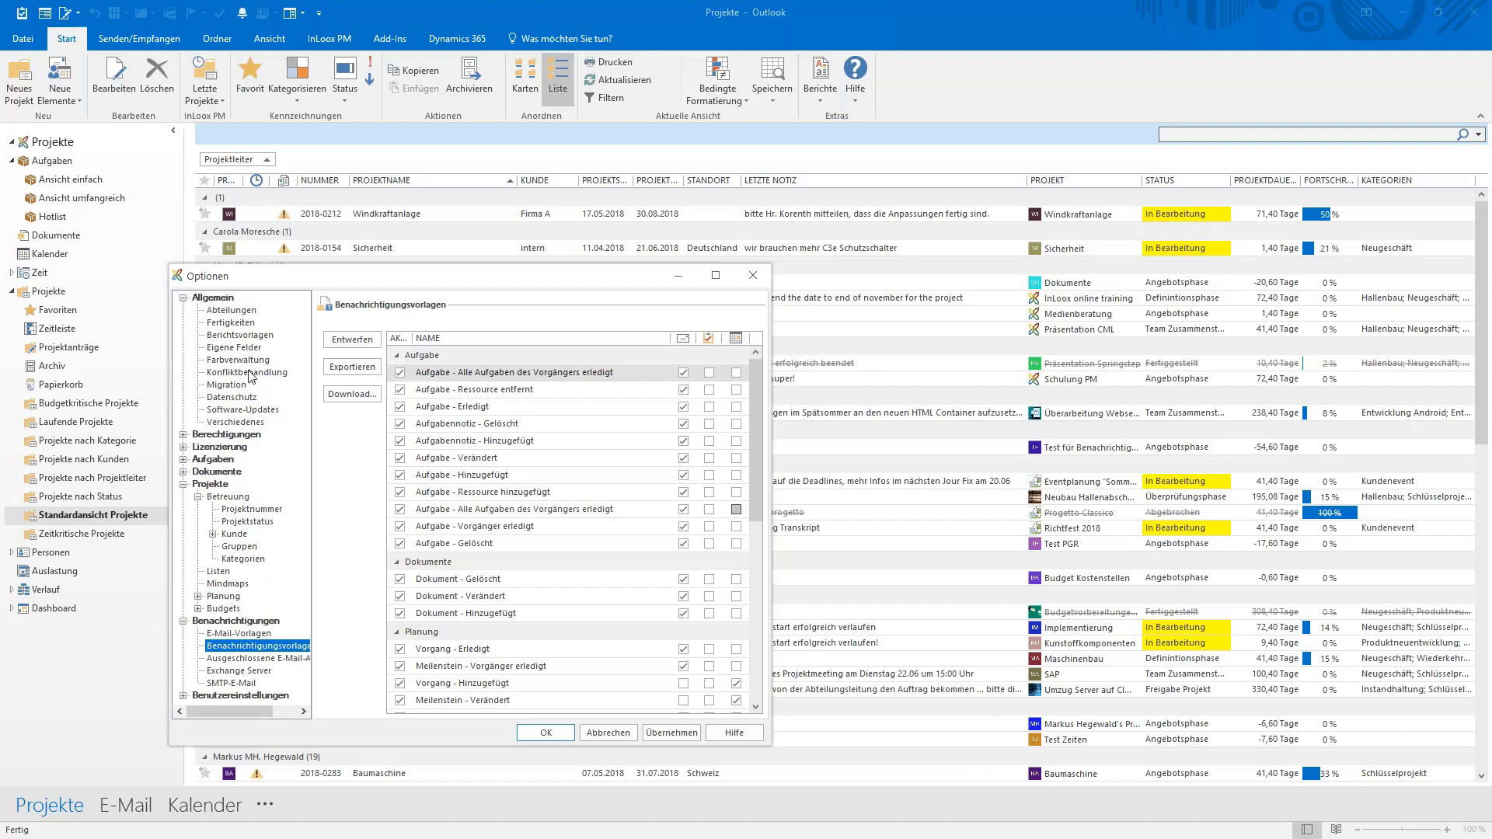
{"action": "left_click", "coordinate": [183, 484]}
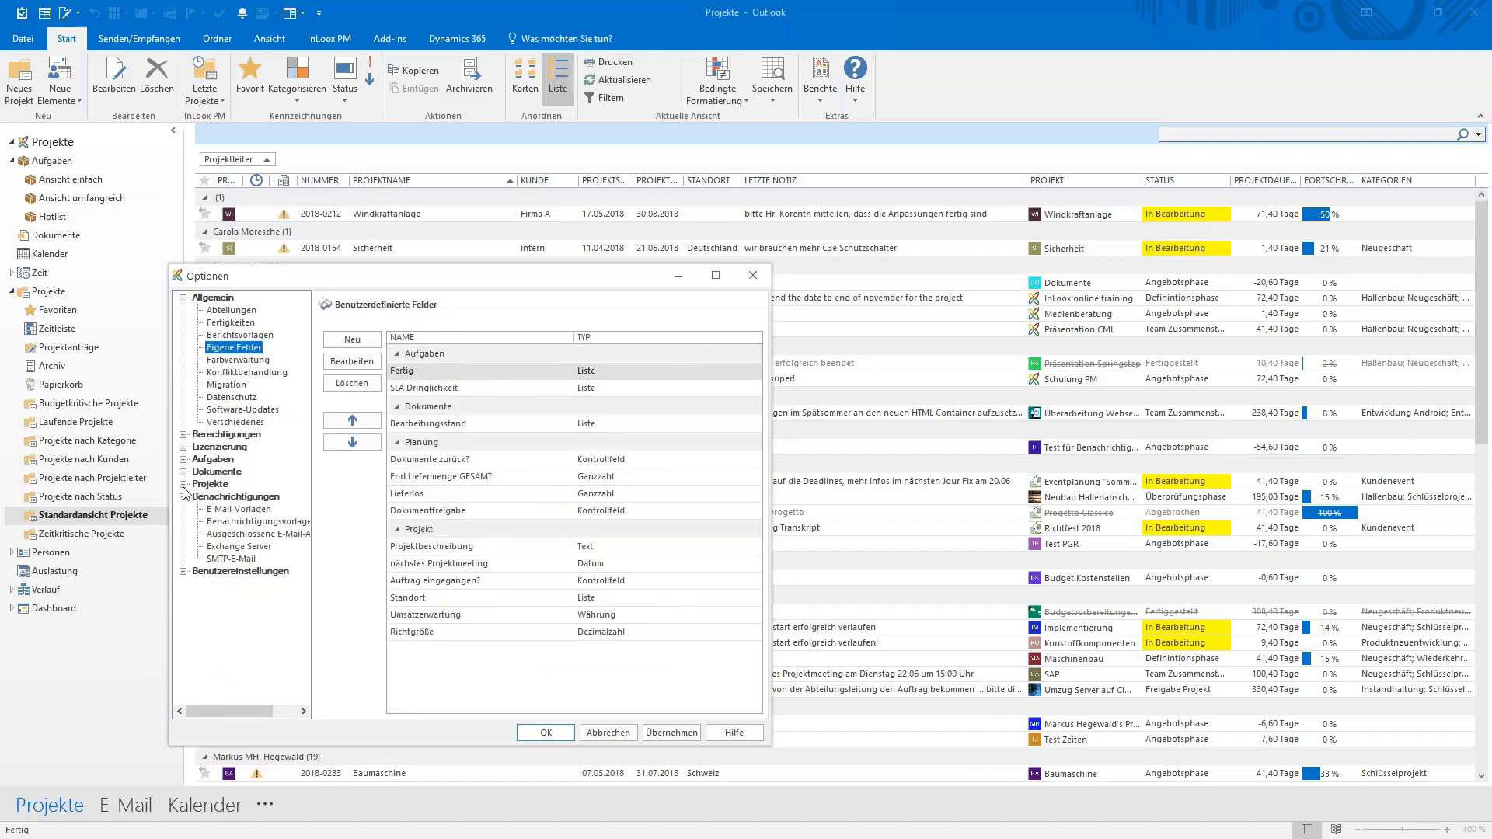
{"action": "left_click", "coordinate": [184, 498]}
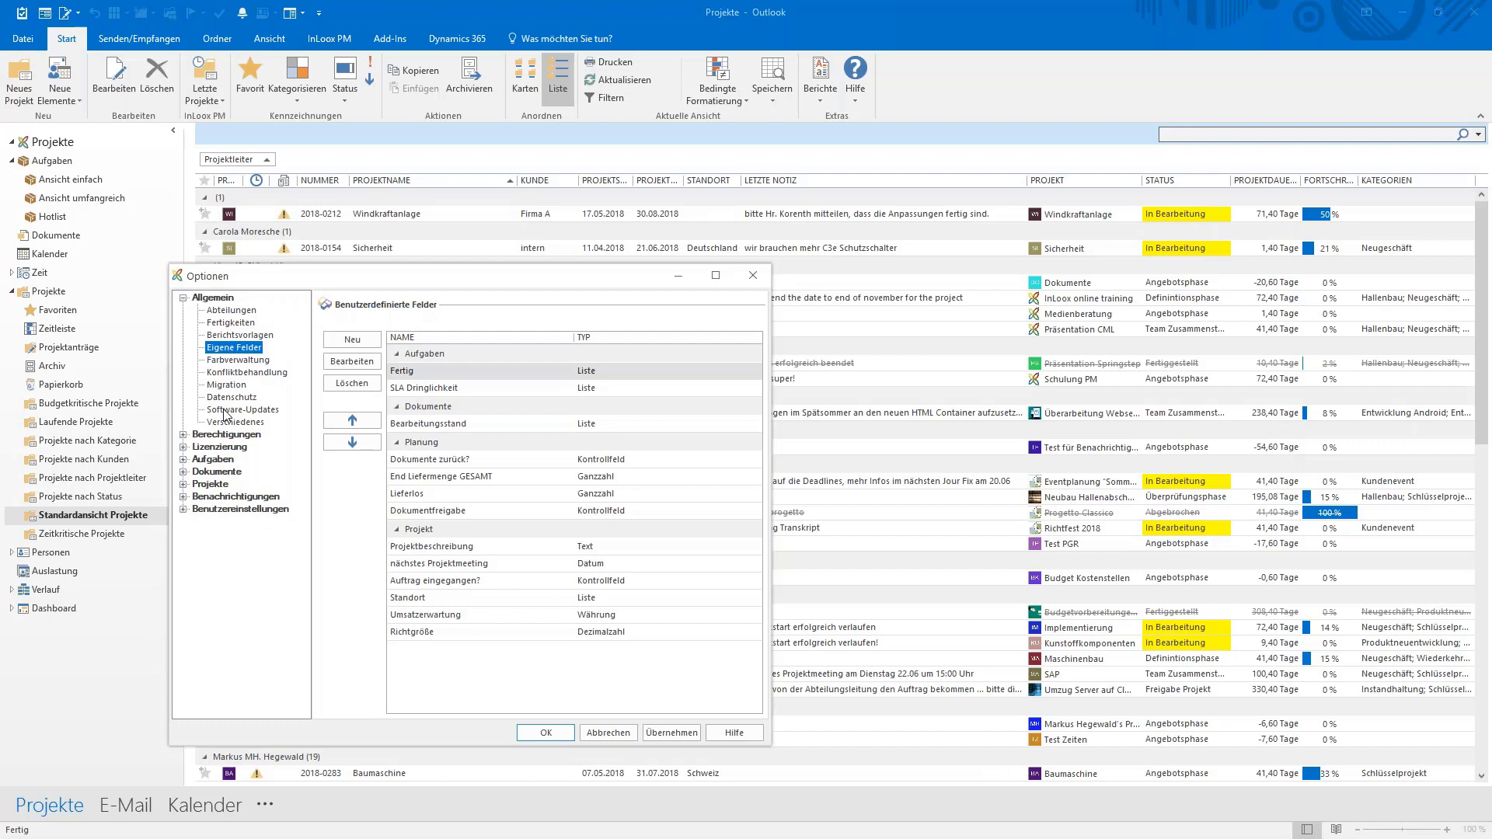
Step: Start a new custom field named Wichtigkeit, placed in Aufgaben and of type Liste
{"action": "left_click", "coordinate": [346, 342]}
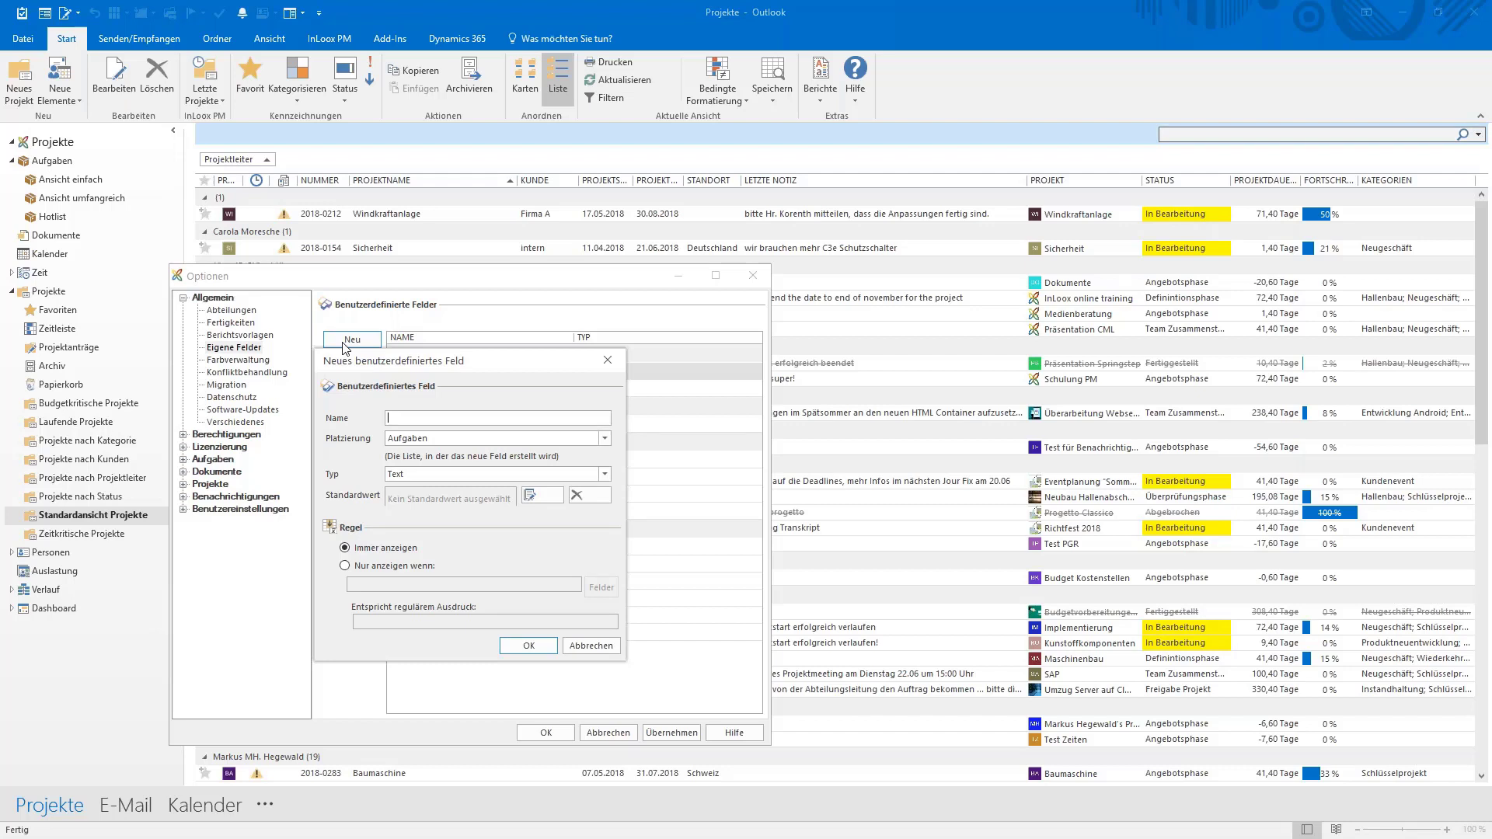
{"action": "type", "text": "Wichtigkeit"}
{"action": "left_click", "coordinate": [604, 440]}
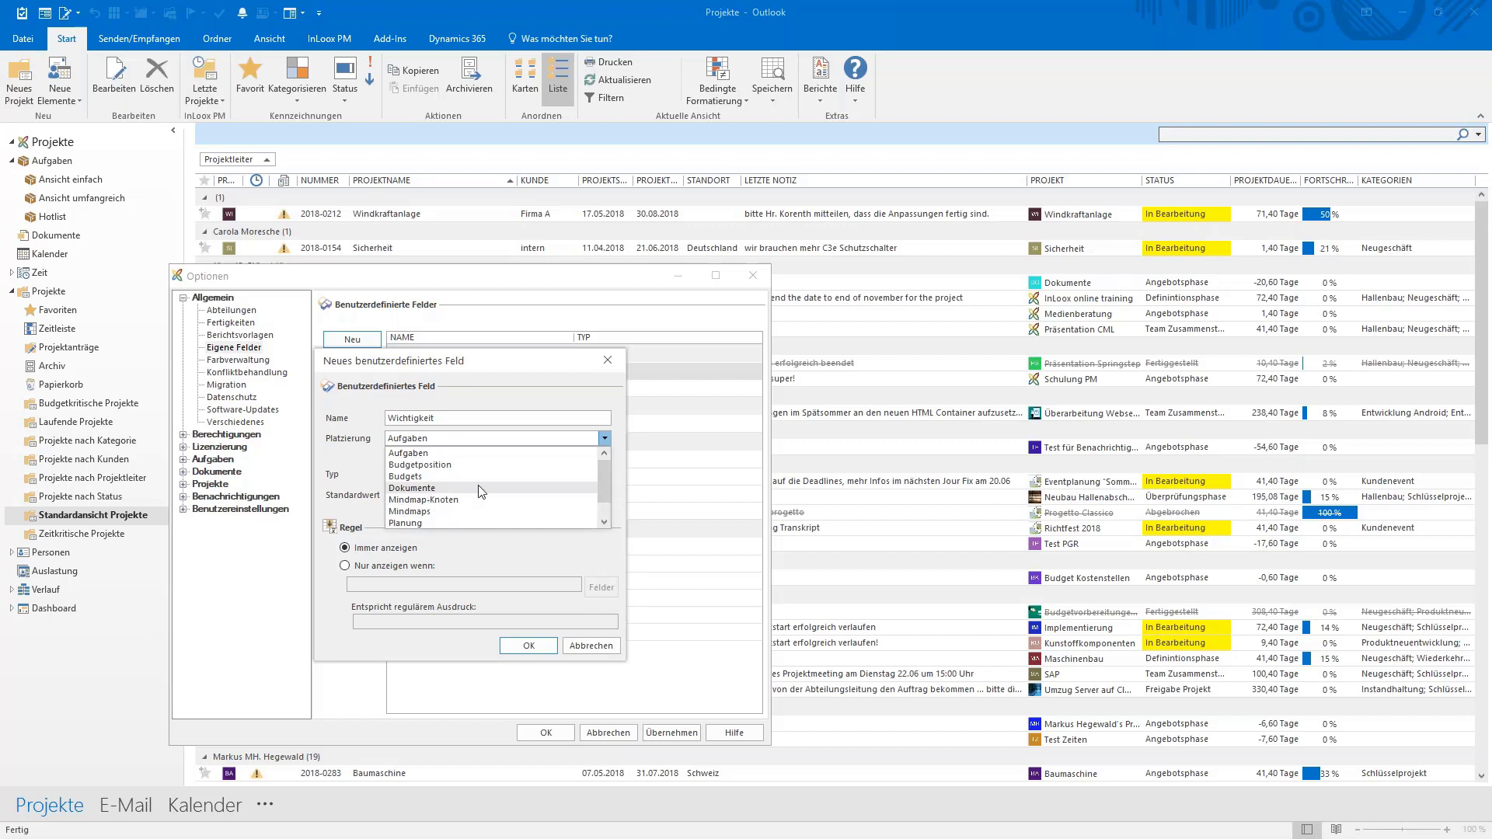
{"action": "scroll", "coordinate": [605, 464], "scroll_direction": "down", "scroll_amount": 1}
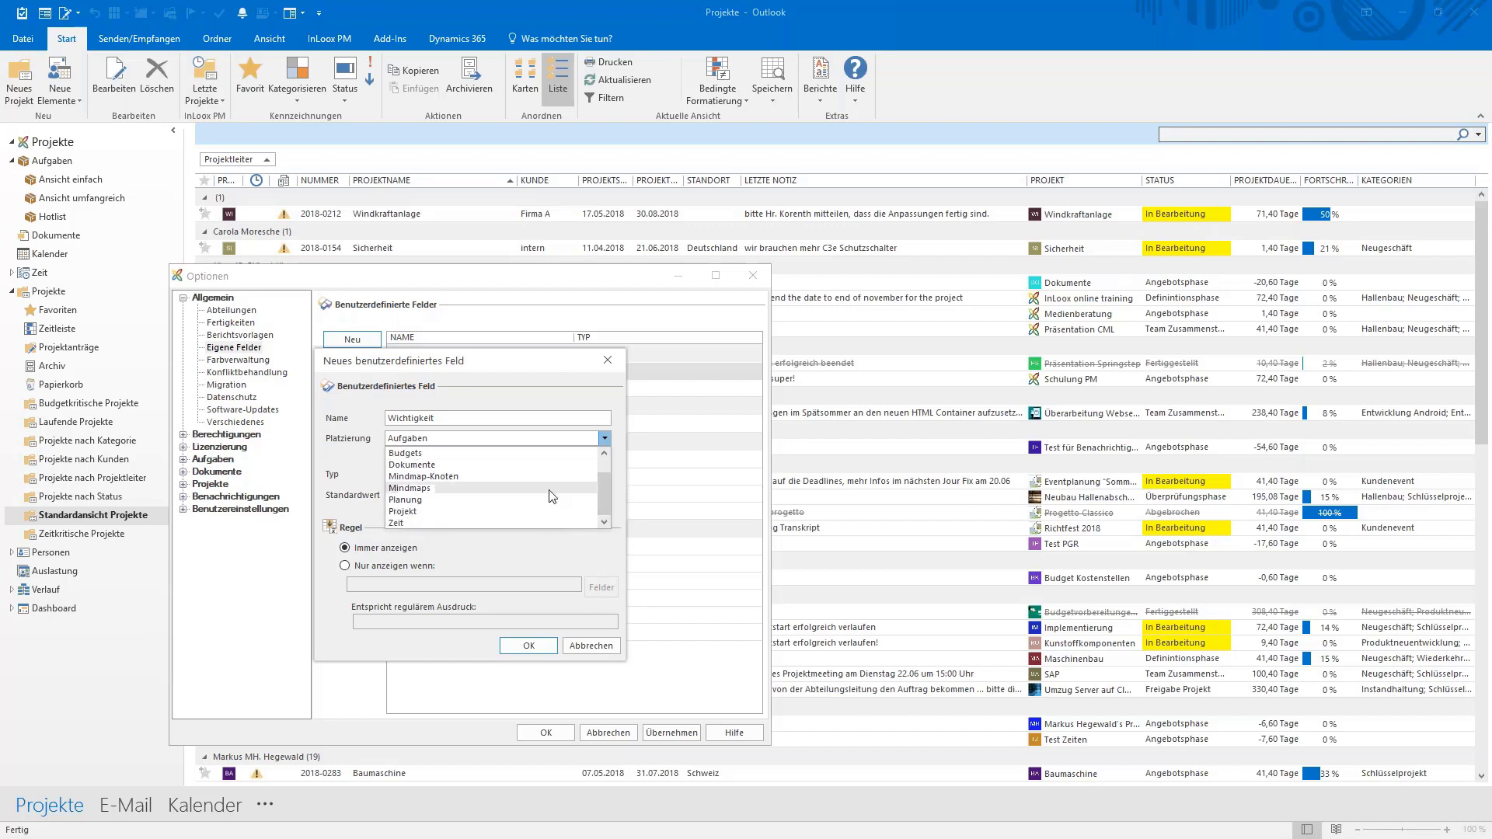
{"action": "scroll", "coordinate": [597, 492], "scroll_direction": "up", "scroll_amount": 1}
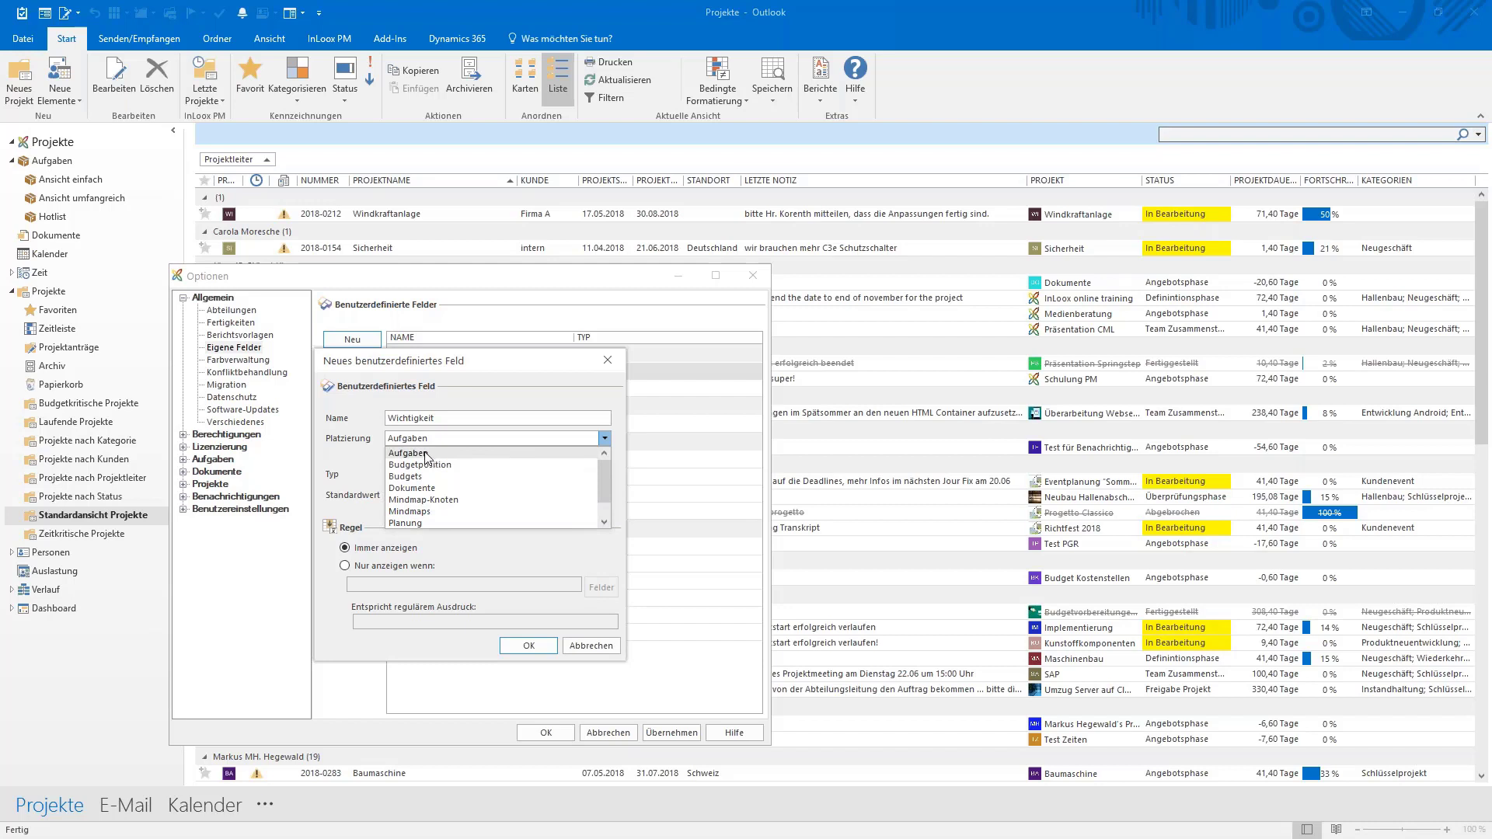
{"action": "left_click", "coordinate": [427, 454]}
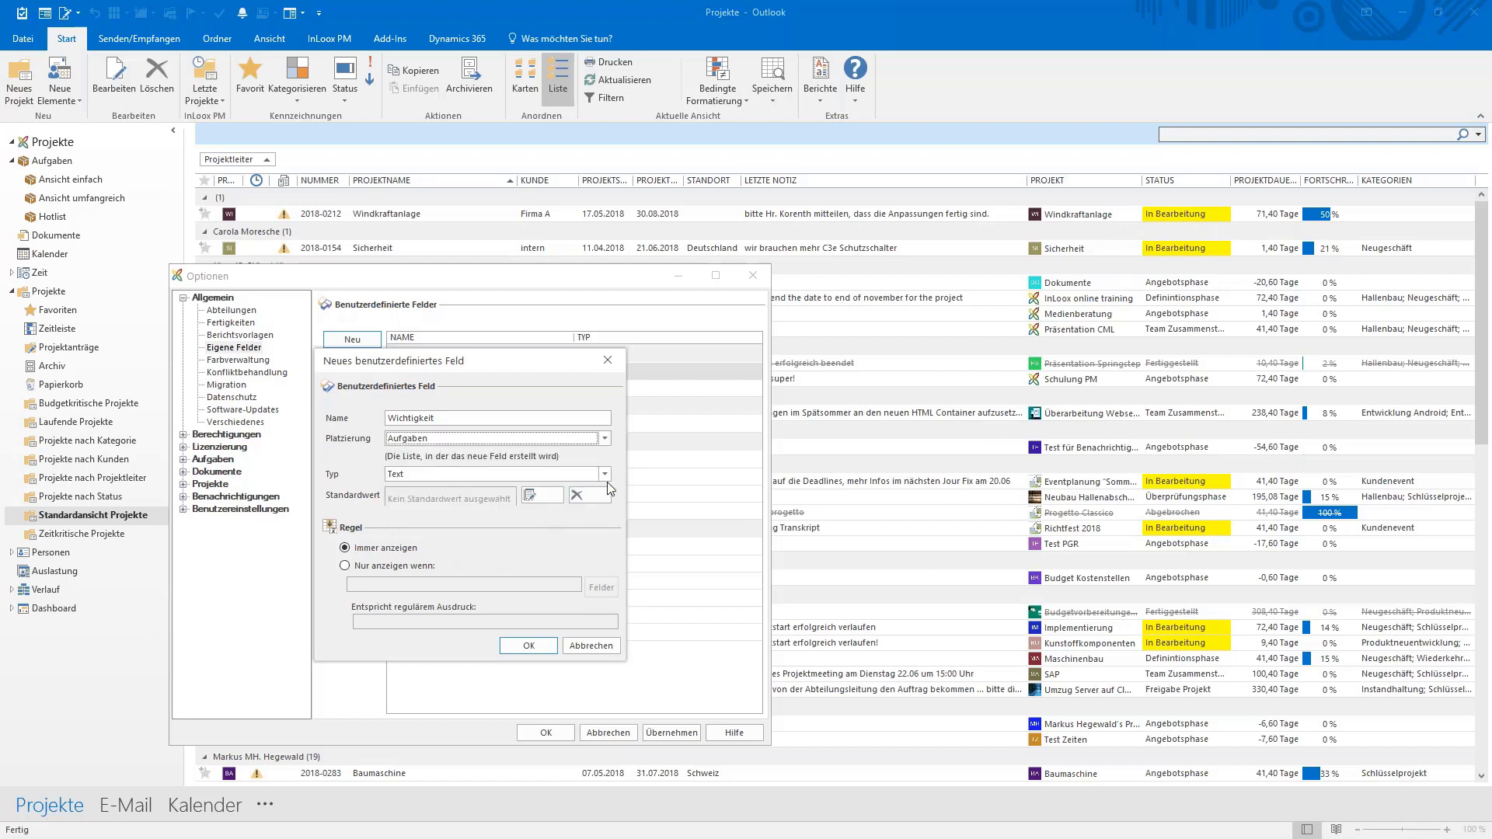
{"action": "left_click", "coordinate": [604, 476]}
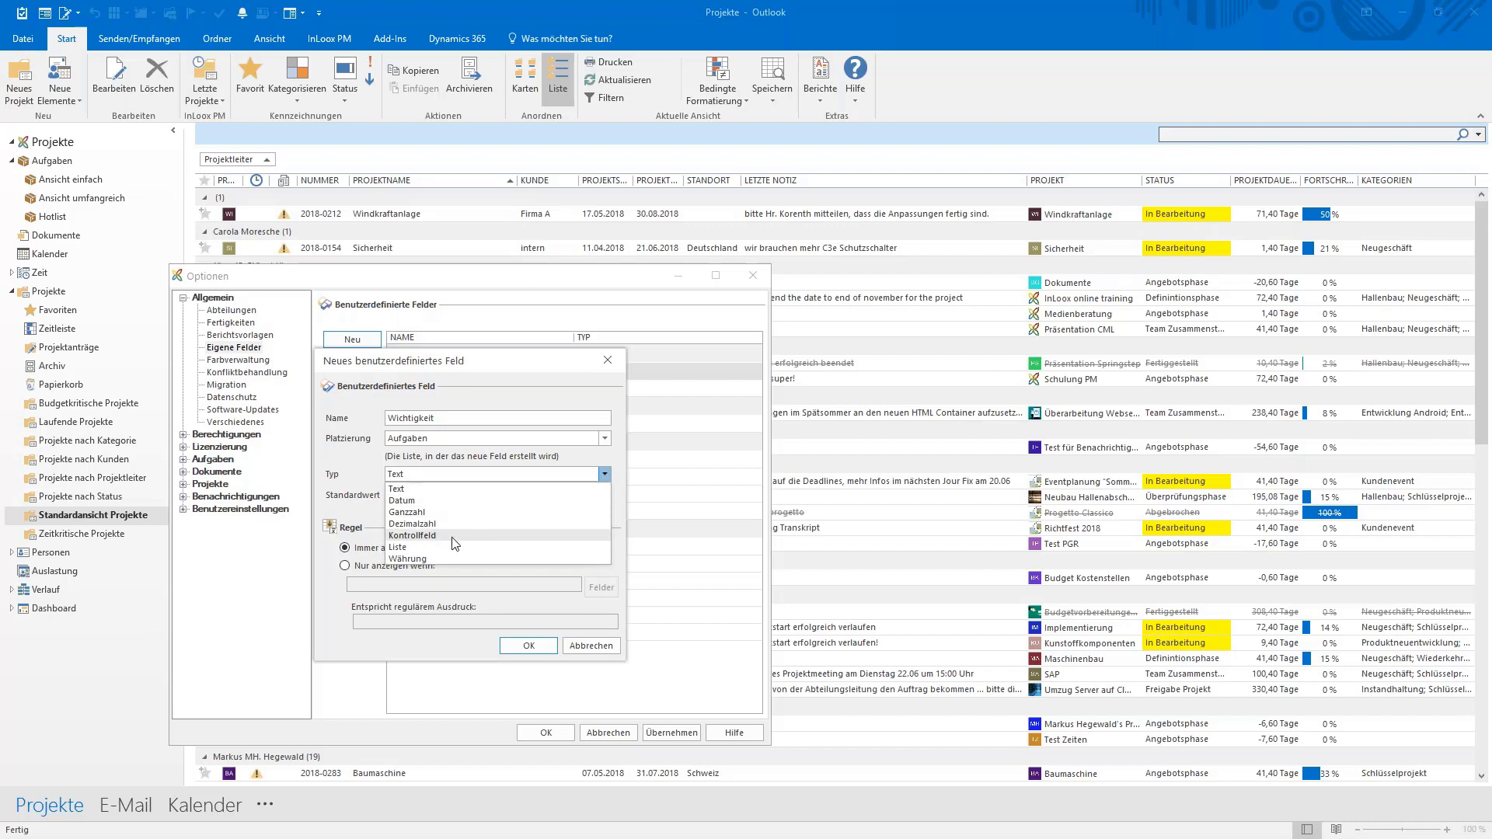
{"action": "left_click", "coordinate": [393, 548]}
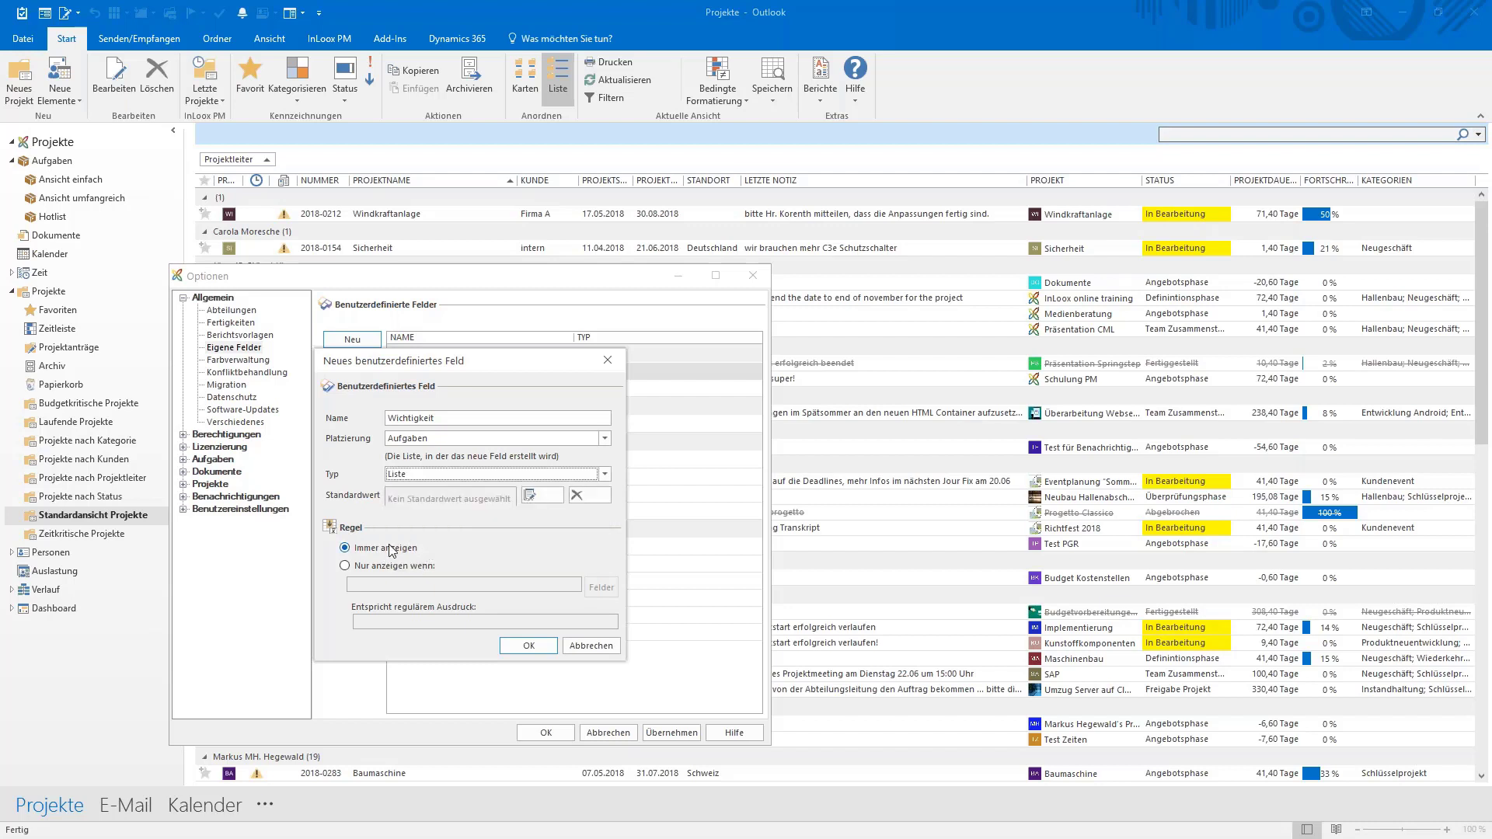
Step: Add the preset values hoch, mittel and niedrig to the Wichtigkeit list field
{"action": "left_click", "coordinate": [533, 497]}
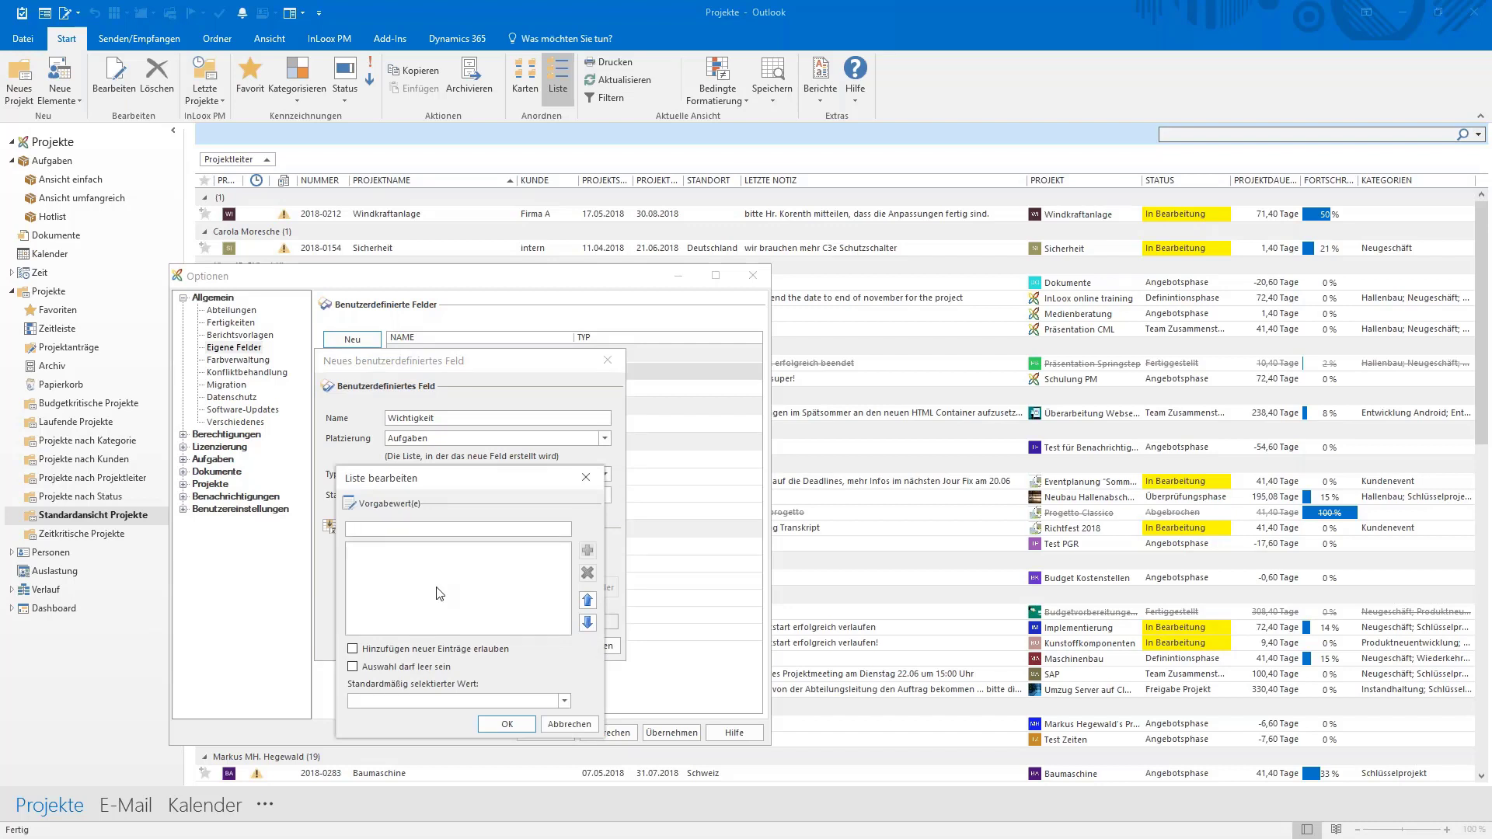
{"action": "type", "text": "hoch"}
{"action": "left_click", "coordinate": [588, 551]}
{"action": "type", "text": "mittel"}
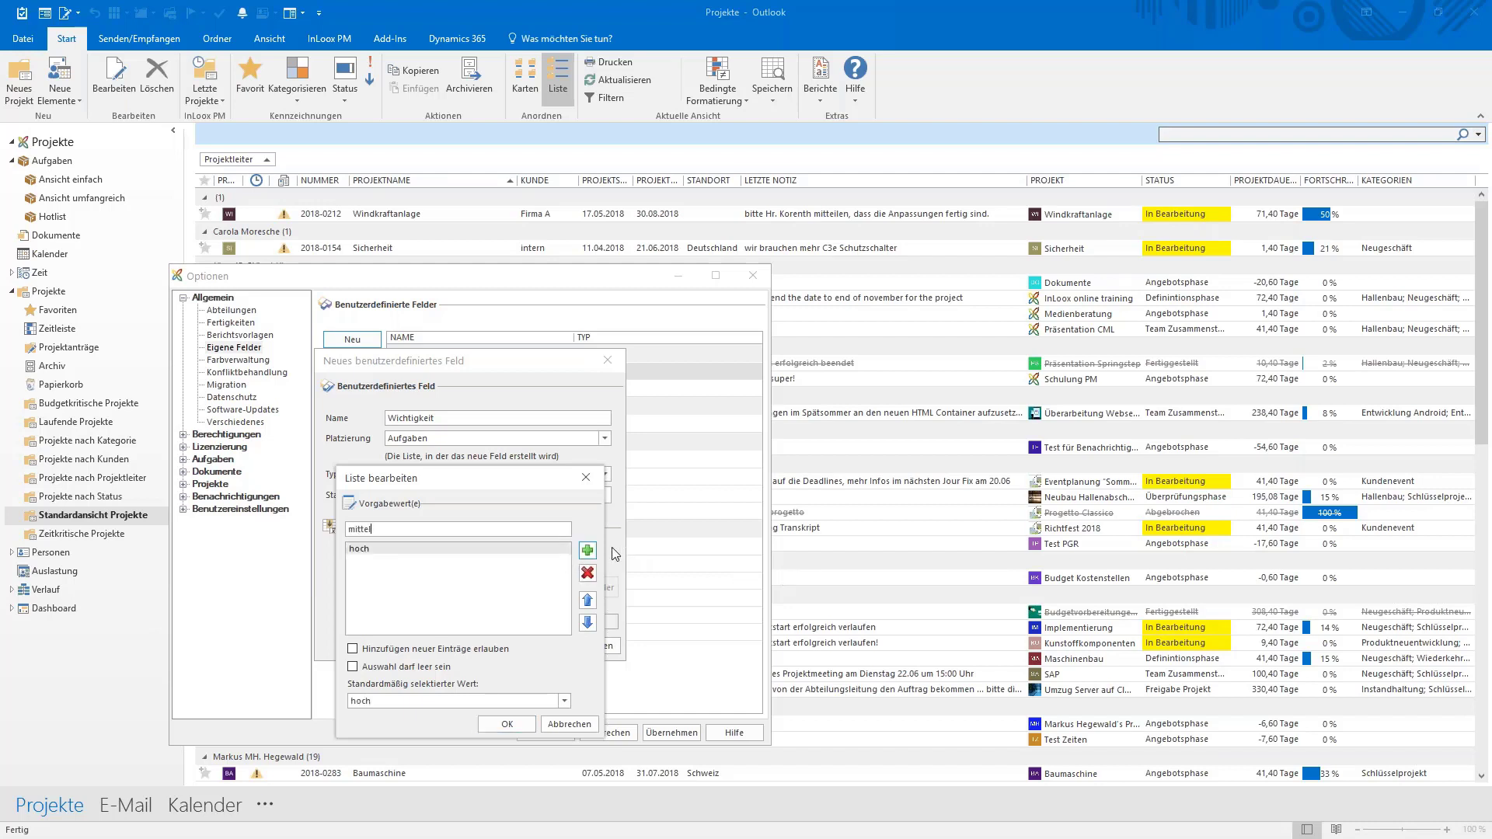
{"action": "left_click", "coordinate": [588, 550]}
{"action": "type", "text": "ne"}
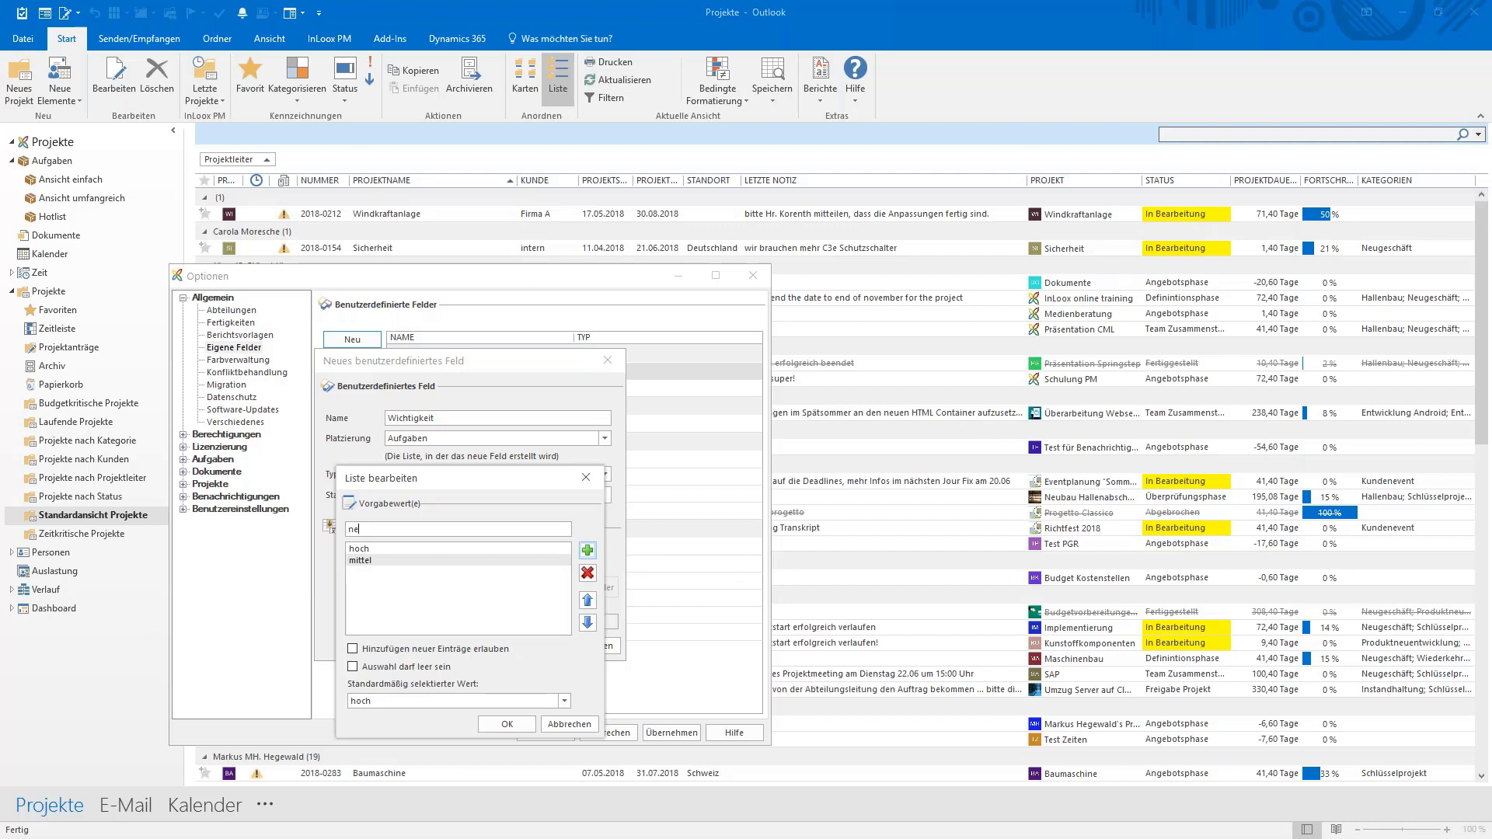
{"action": "key", "text": "BackSpace"}
{"action": "type", "text": "iedrig"}
{"action": "left_click", "coordinate": [587, 550]}
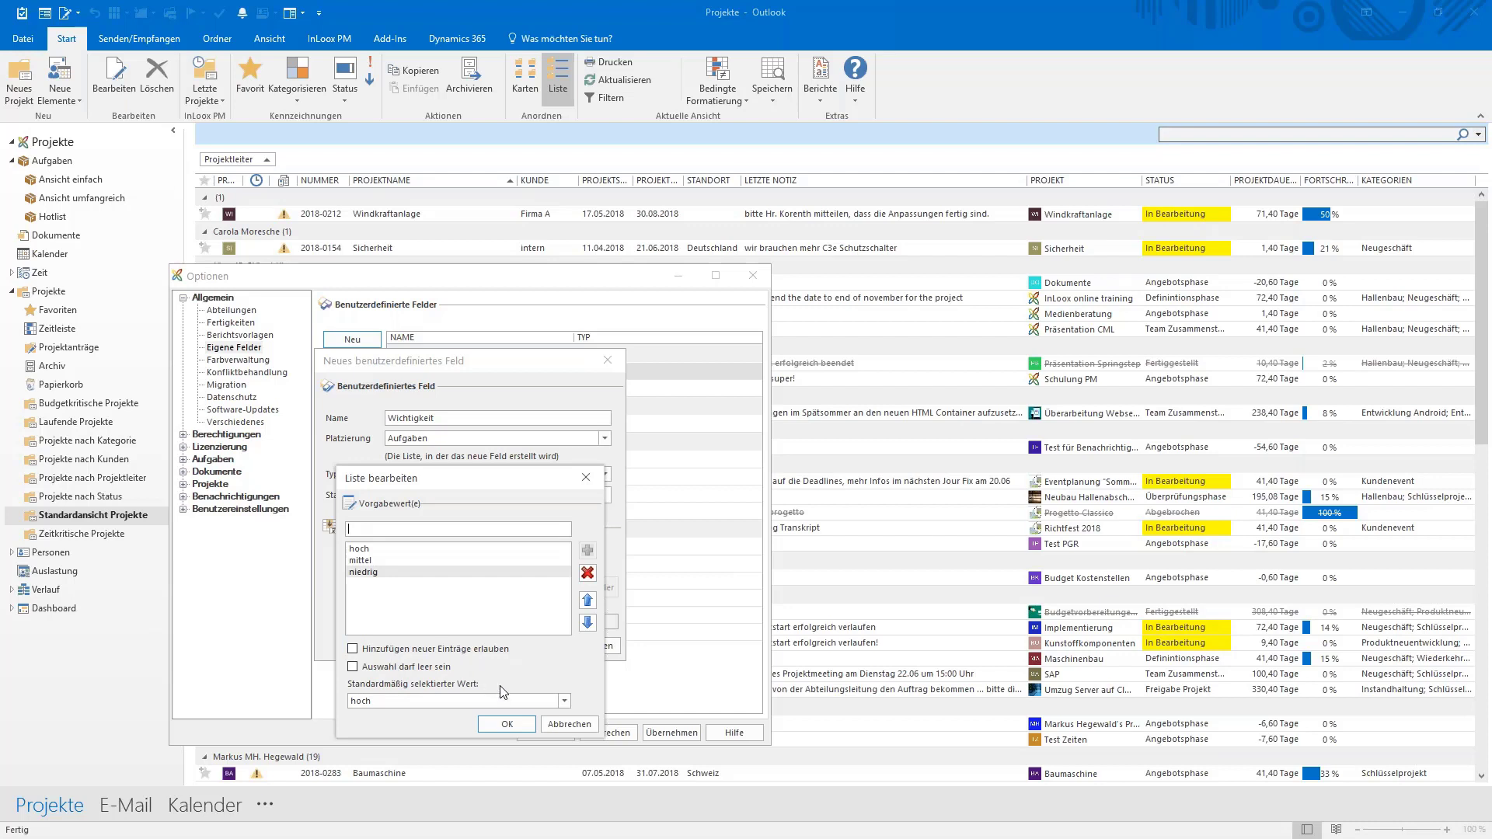
Step: Set the list's default selected value to mittel, accept the list and discard the new custom field
{"action": "left_click", "coordinate": [565, 701]}
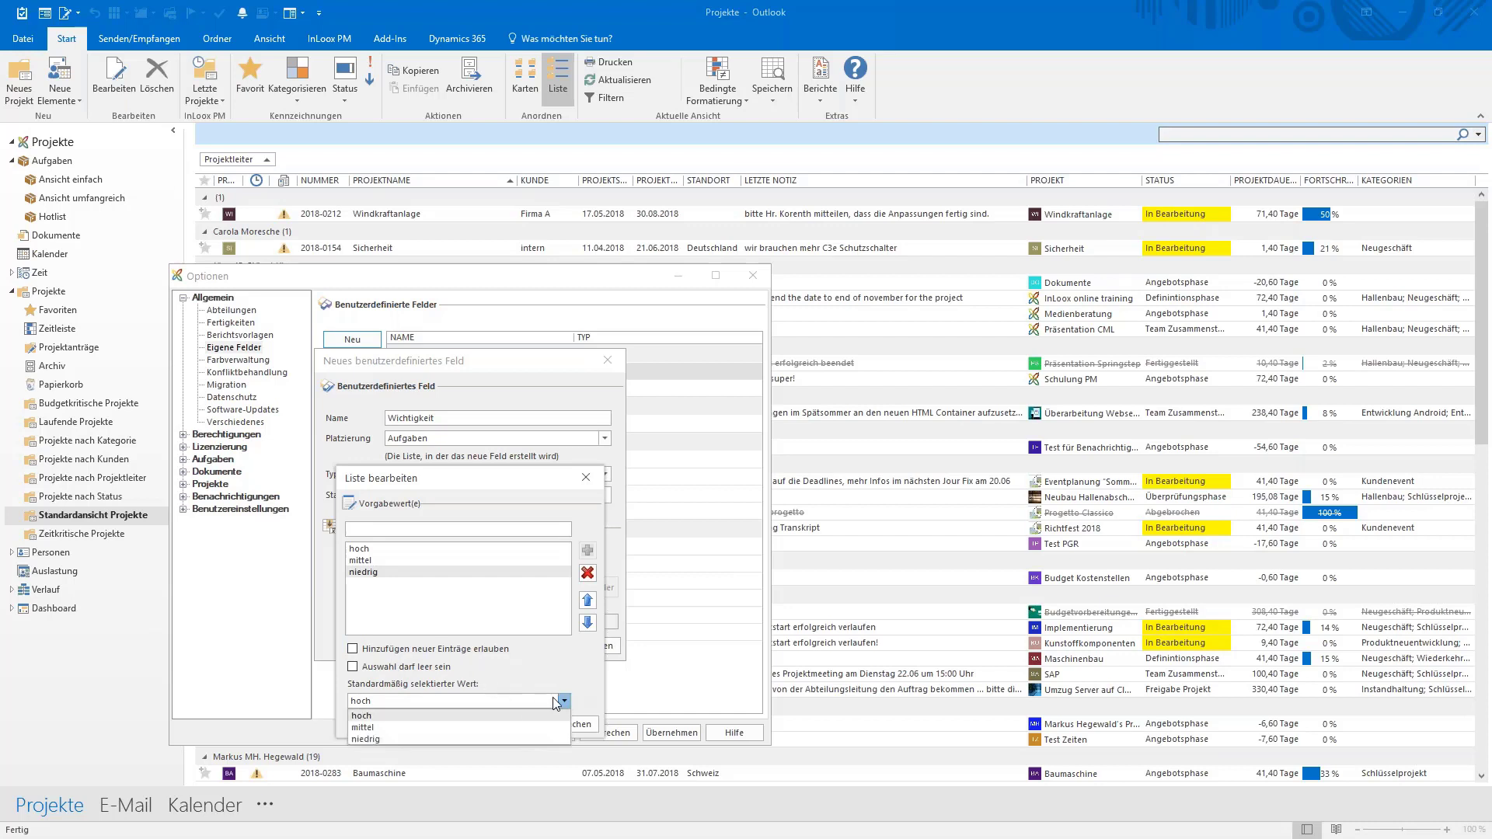
{"action": "left_click", "coordinate": [365, 727]}
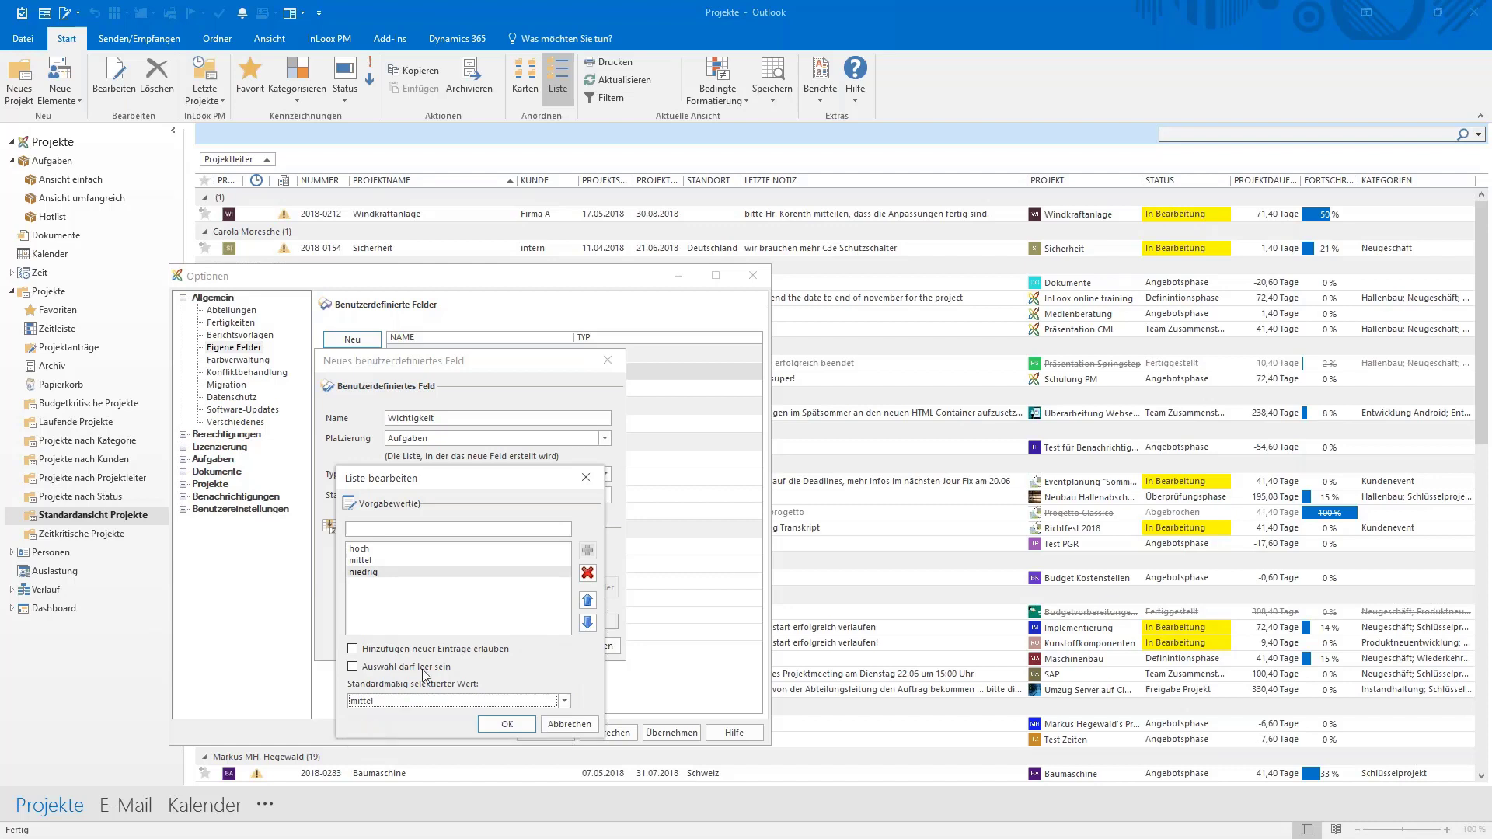
{"action": "left_click", "coordinate": [500, 724]}
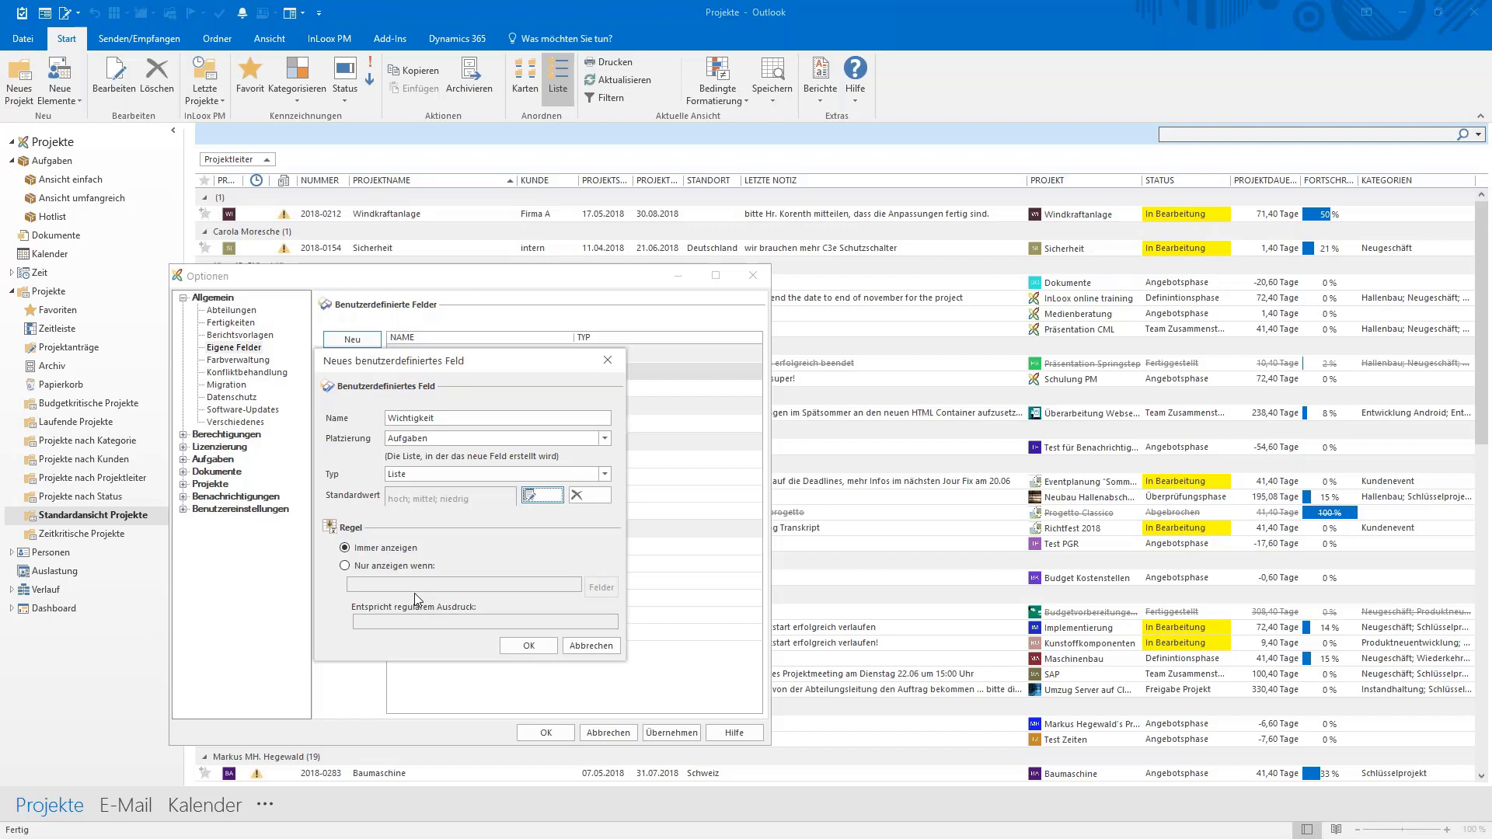
{"action": "left_click", "coordinate": [599, 648]}
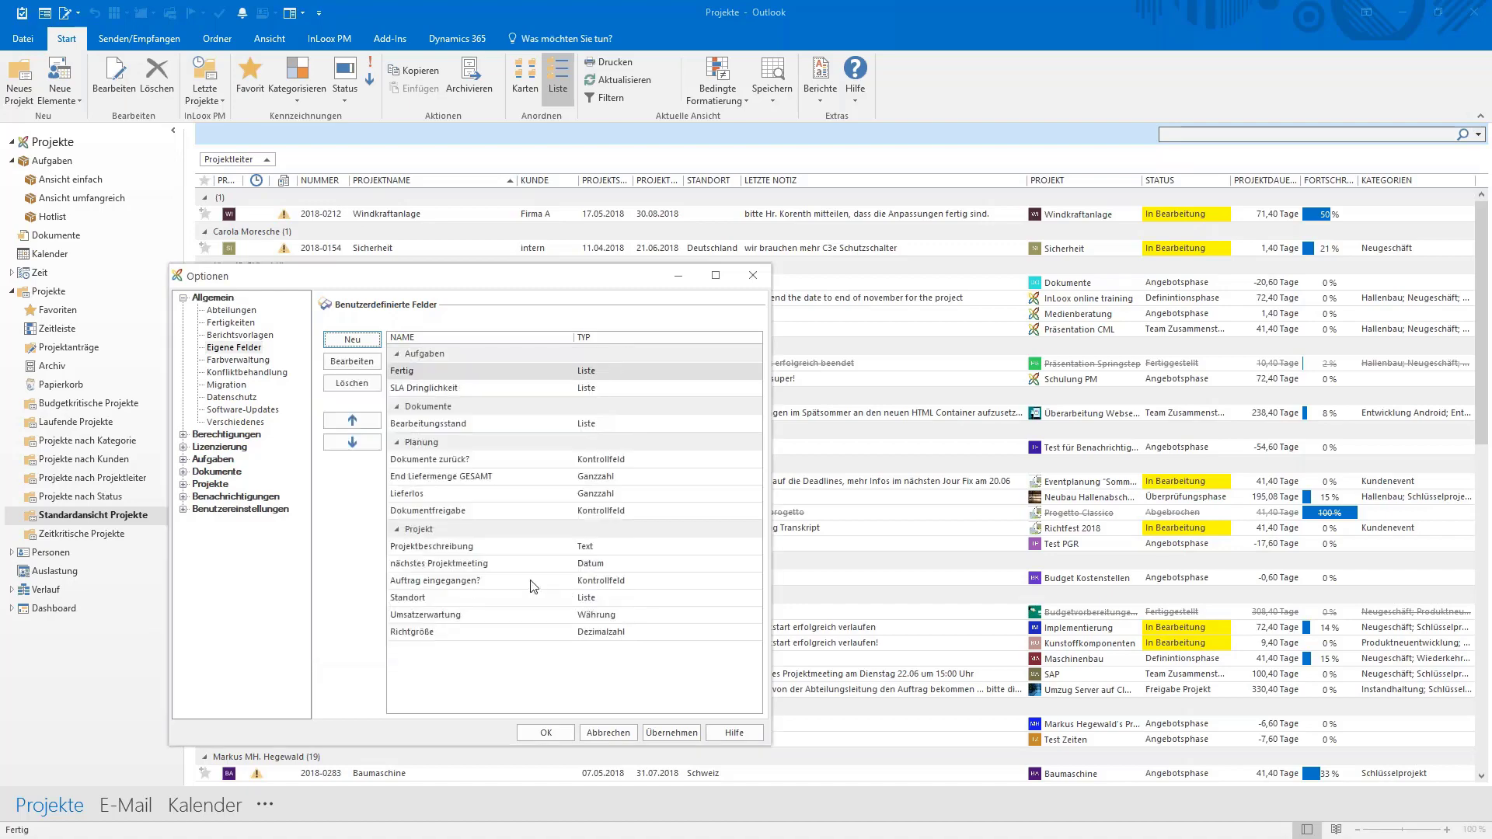
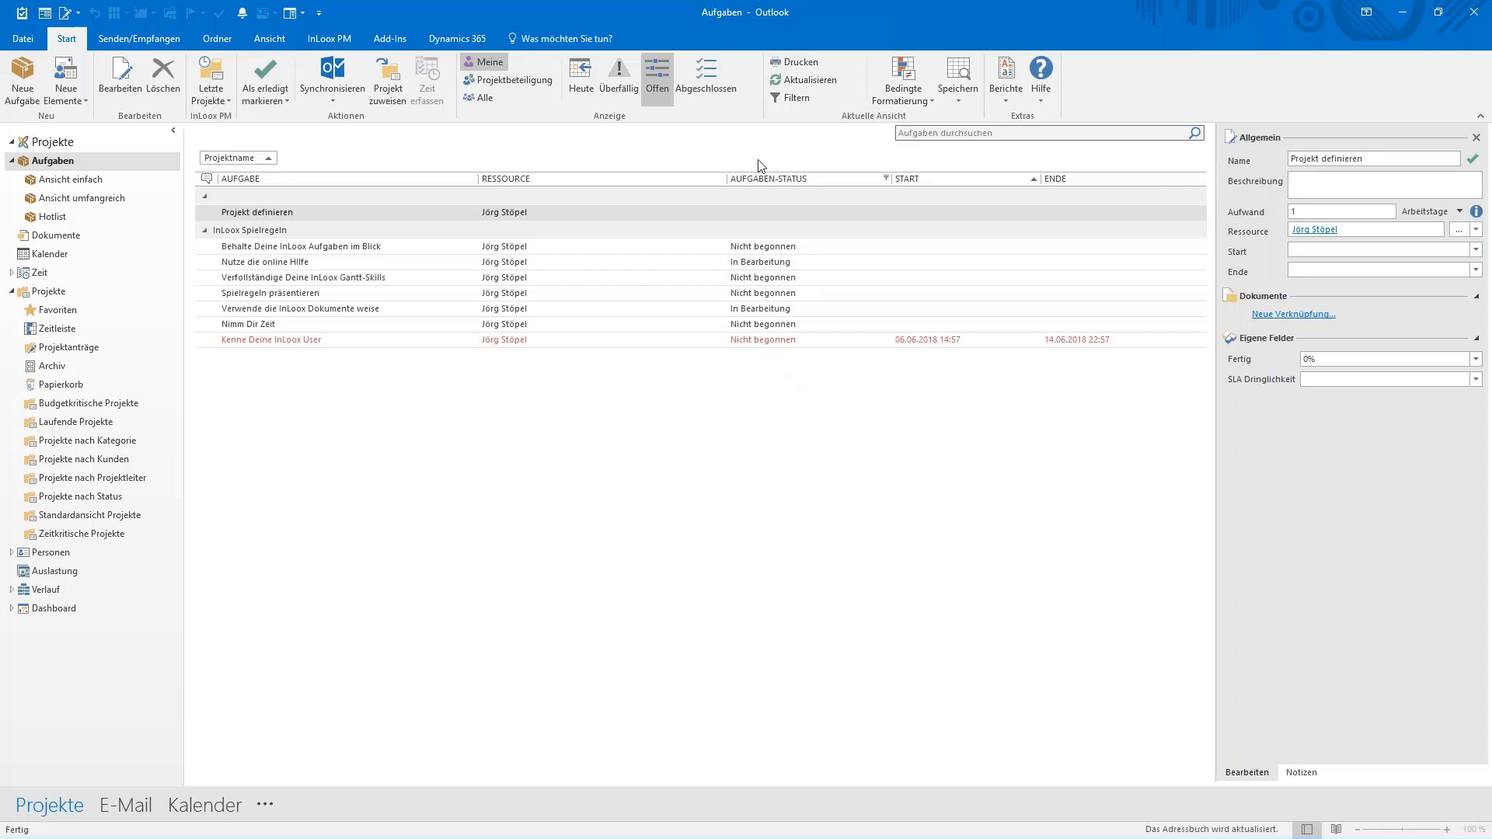
Step: Show the overdue tasks, the completed tasks and the open tasks in the Aufgaben list
{"action": "left_click", "coordinate": [619, 77]}
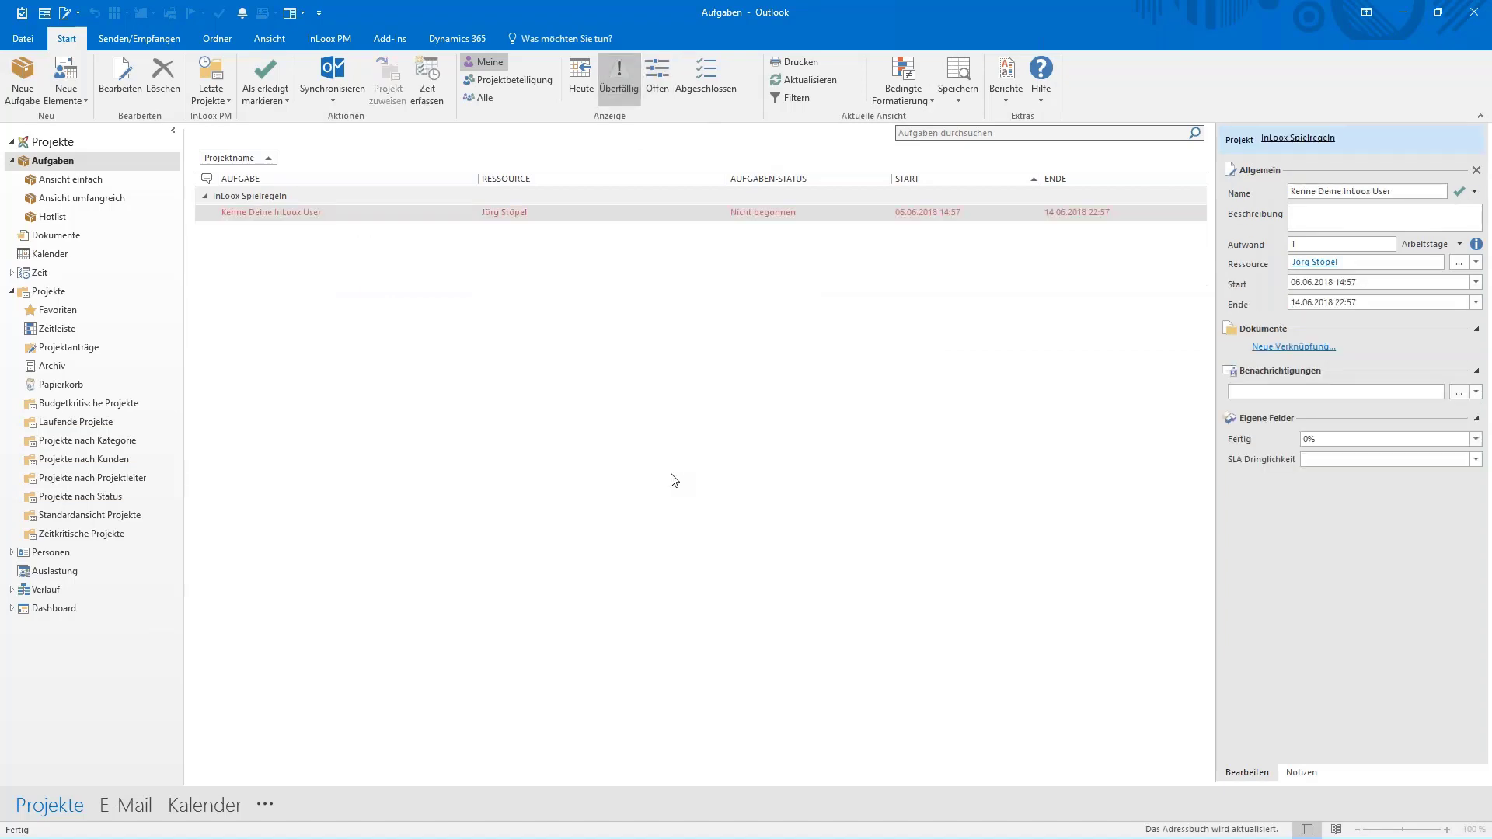
{"action": "left_click", "coordinate": [681, 101]}
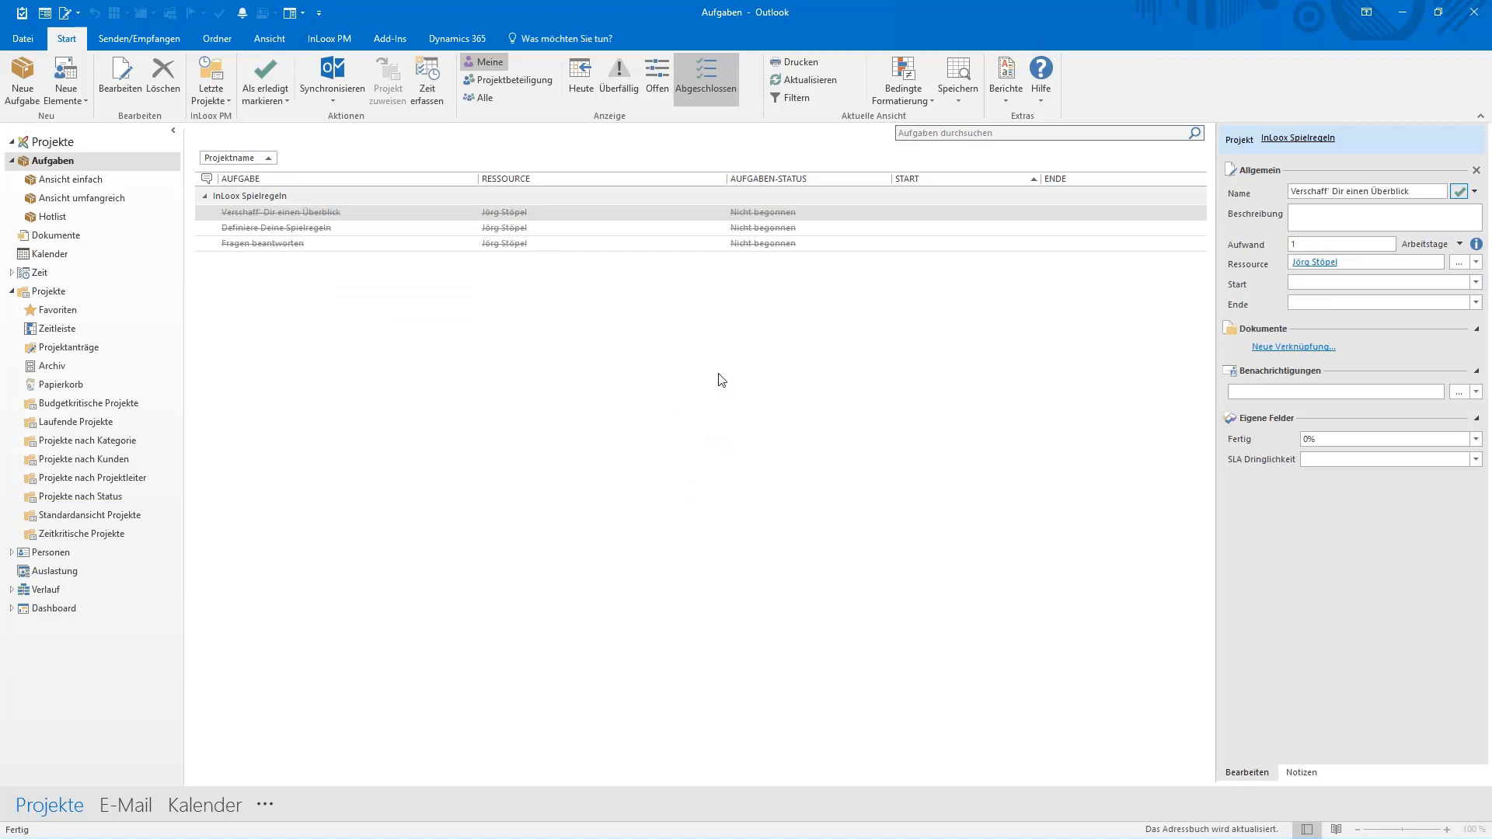
{"action": "left_click", "coordinate": [657, 78]}
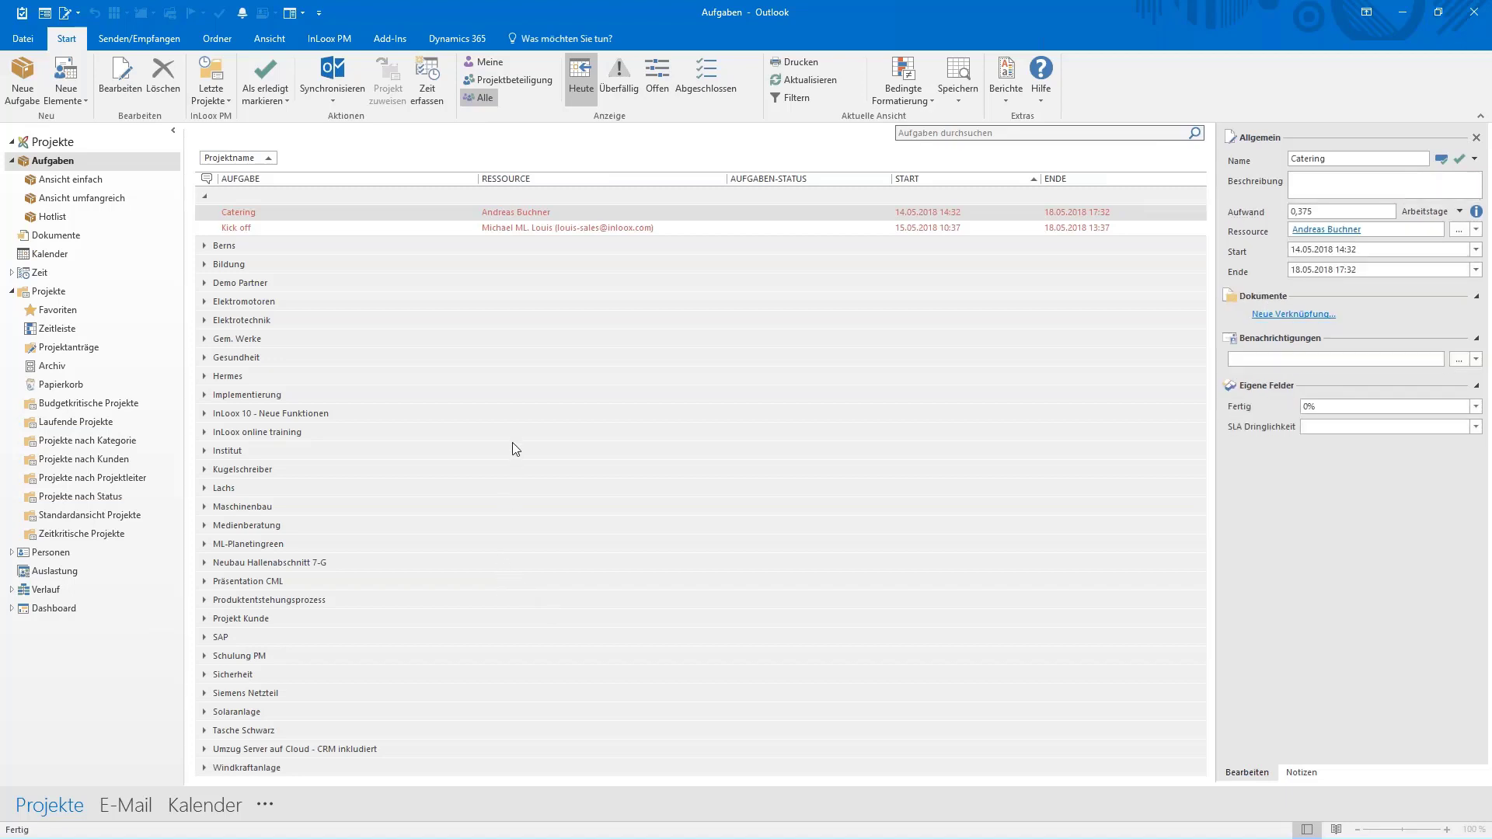
Step: Expand all task groups and examine the status choices for the task 01-Studie erarbeiten in the Hermes project
{"action": "right_click", "coordinate": [482, 398]}
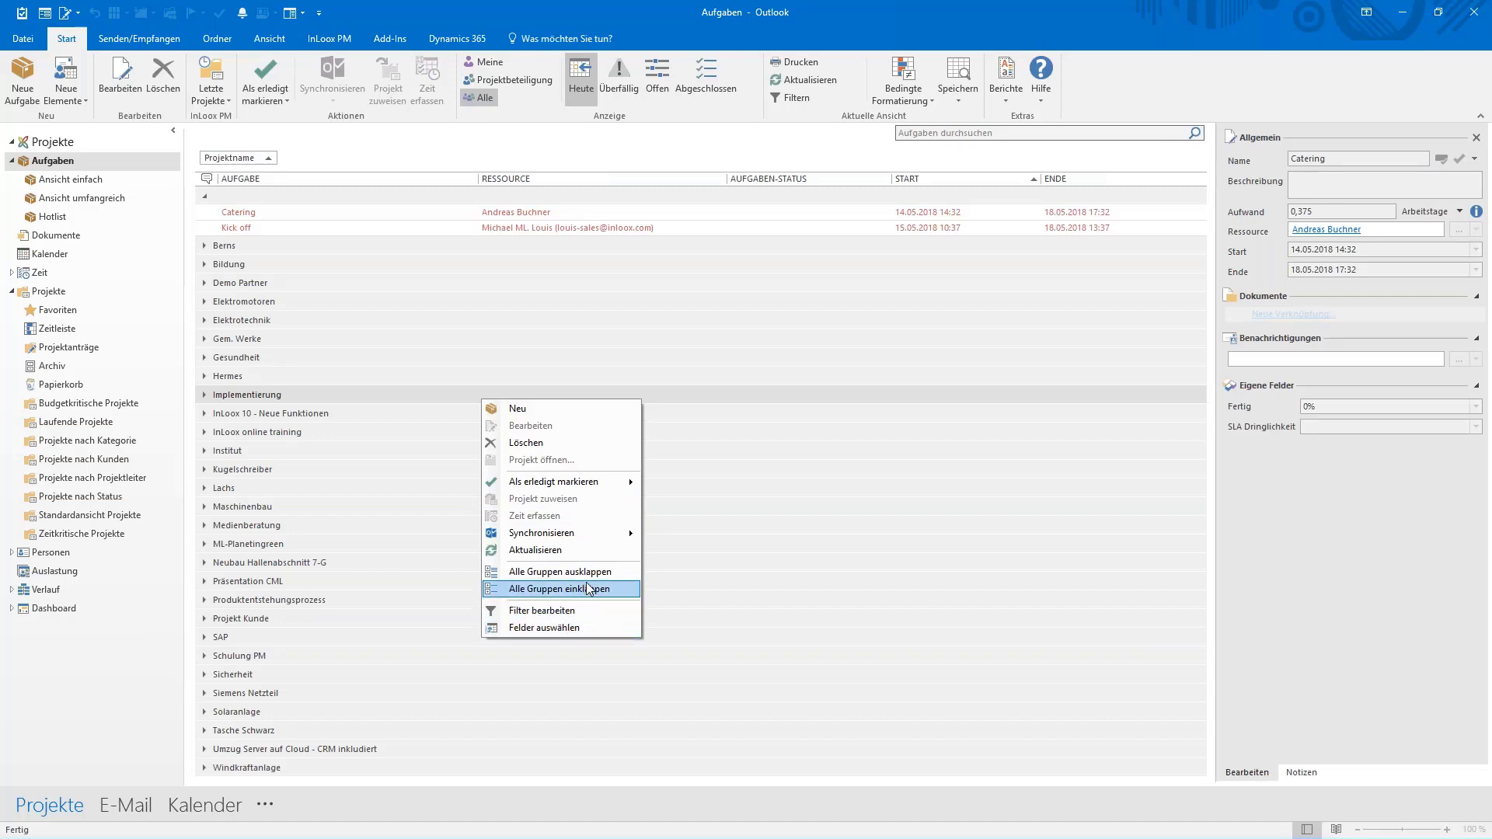
{"action": "left_click", "coordinate": [591, 573]}
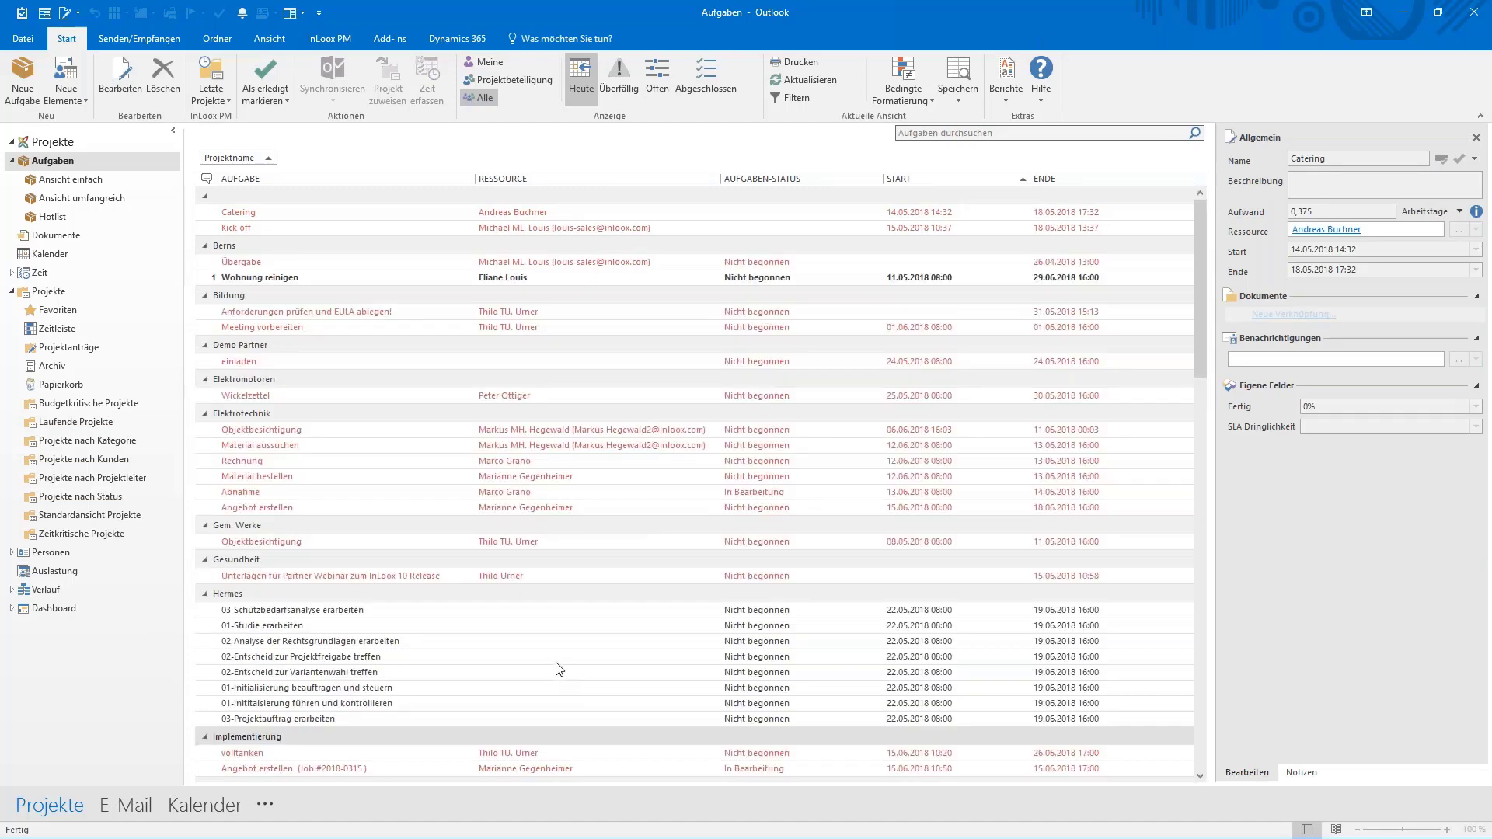
{"action": "left_click", "coordinate": [524, 627]}
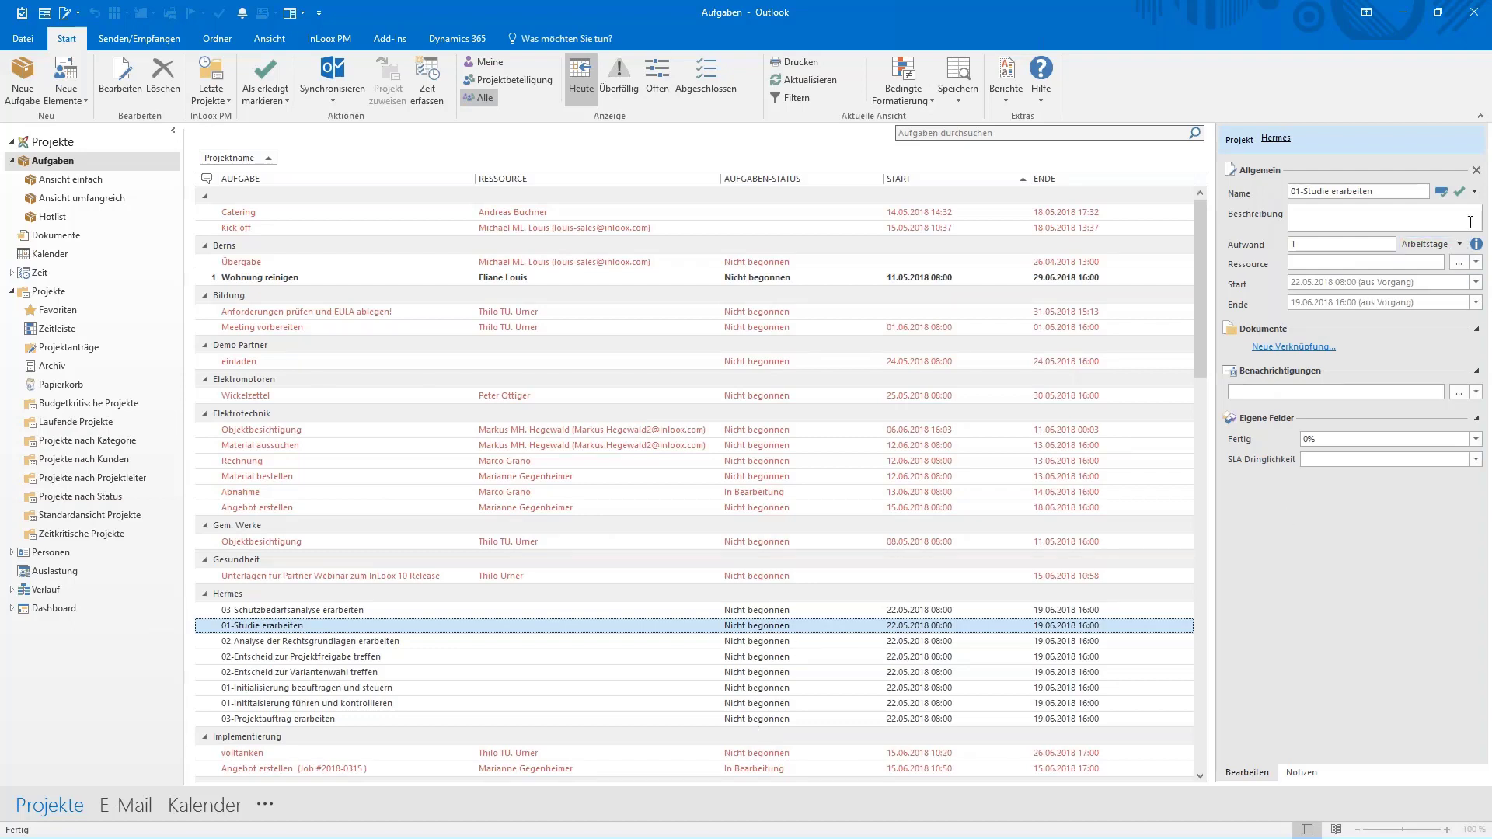
{"action": "left_click", "coordinate": [1475, 193]}
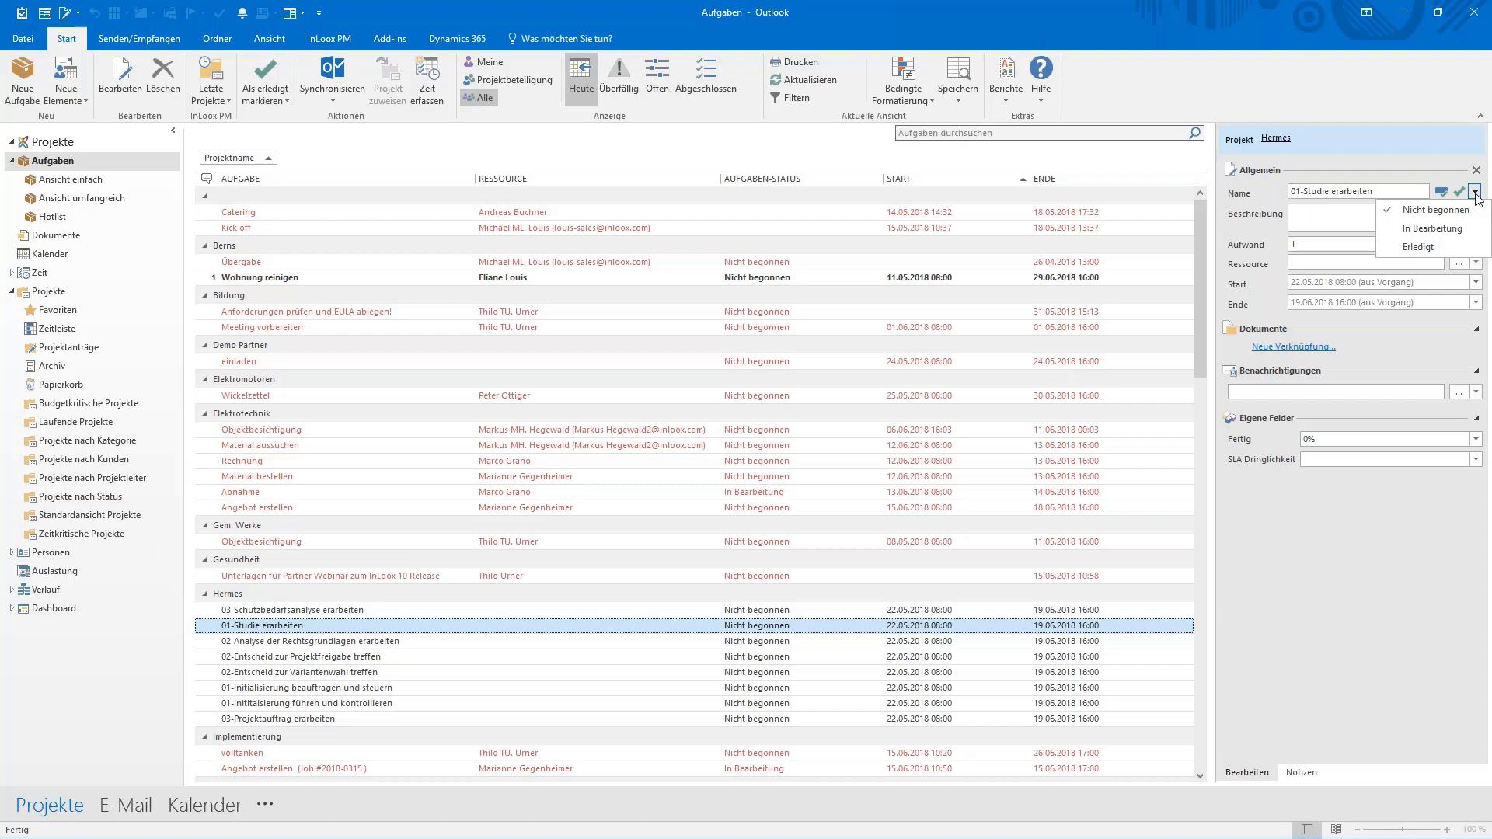
{"action": "left_click", "coordinate": [1475, 193]}
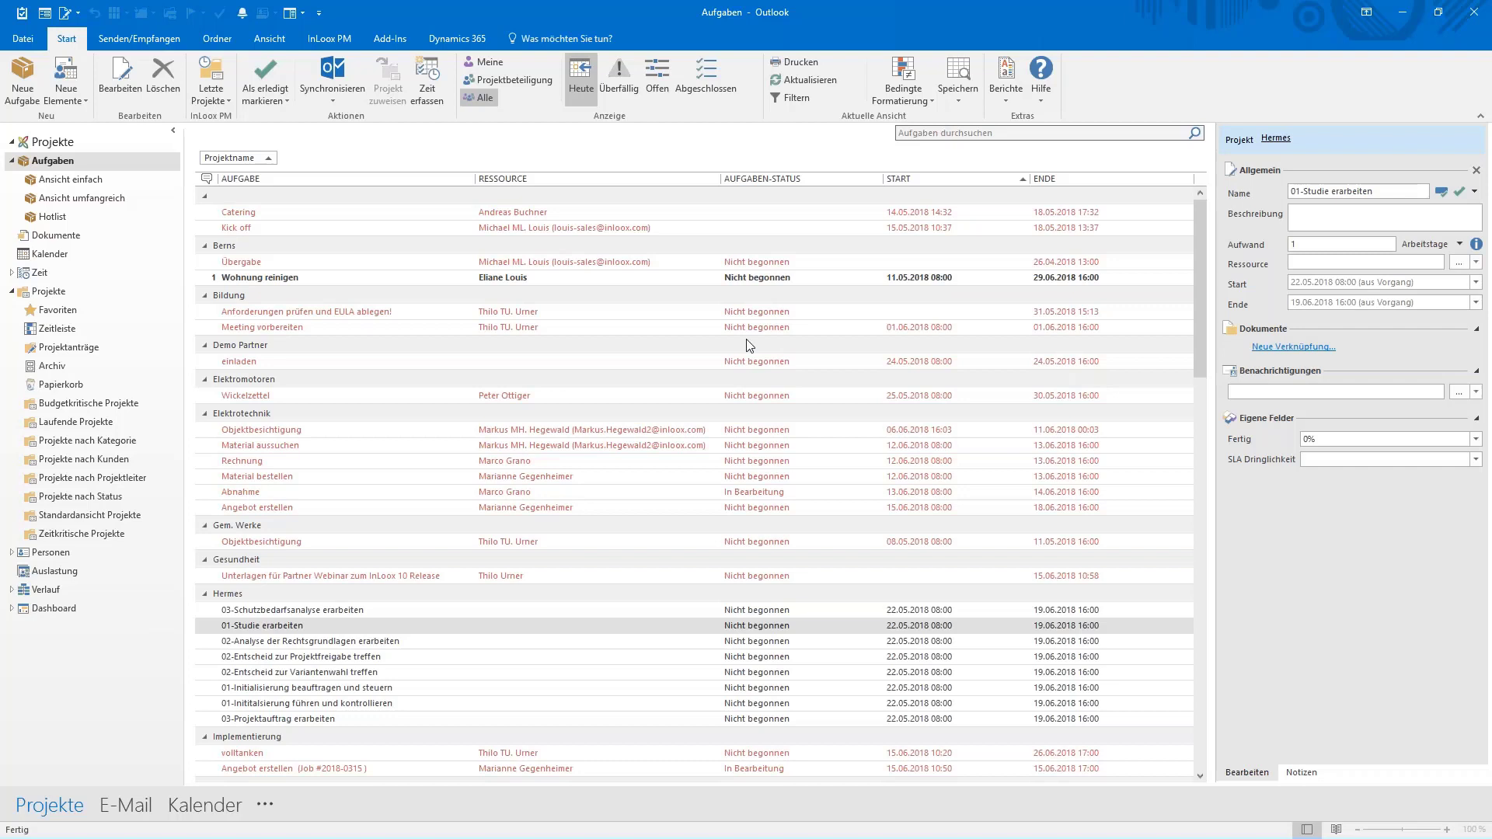
Step: Open the InLoox options and show Weitere Optionen under Benutzereinstellungen
{"action": "left_click", "coordinate": [23, 39]}
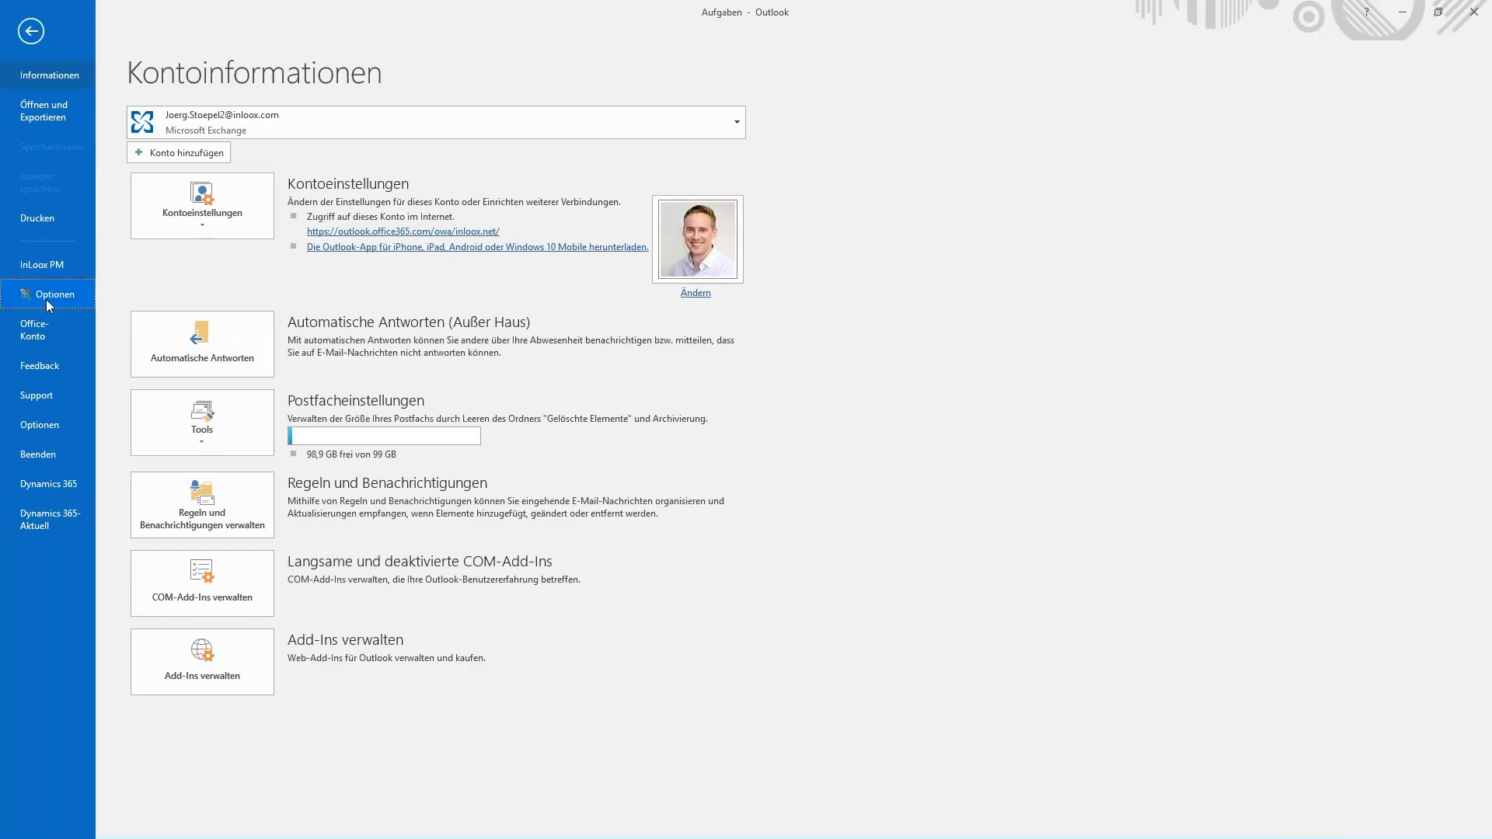
{"action": "key", "text": "Escape"}
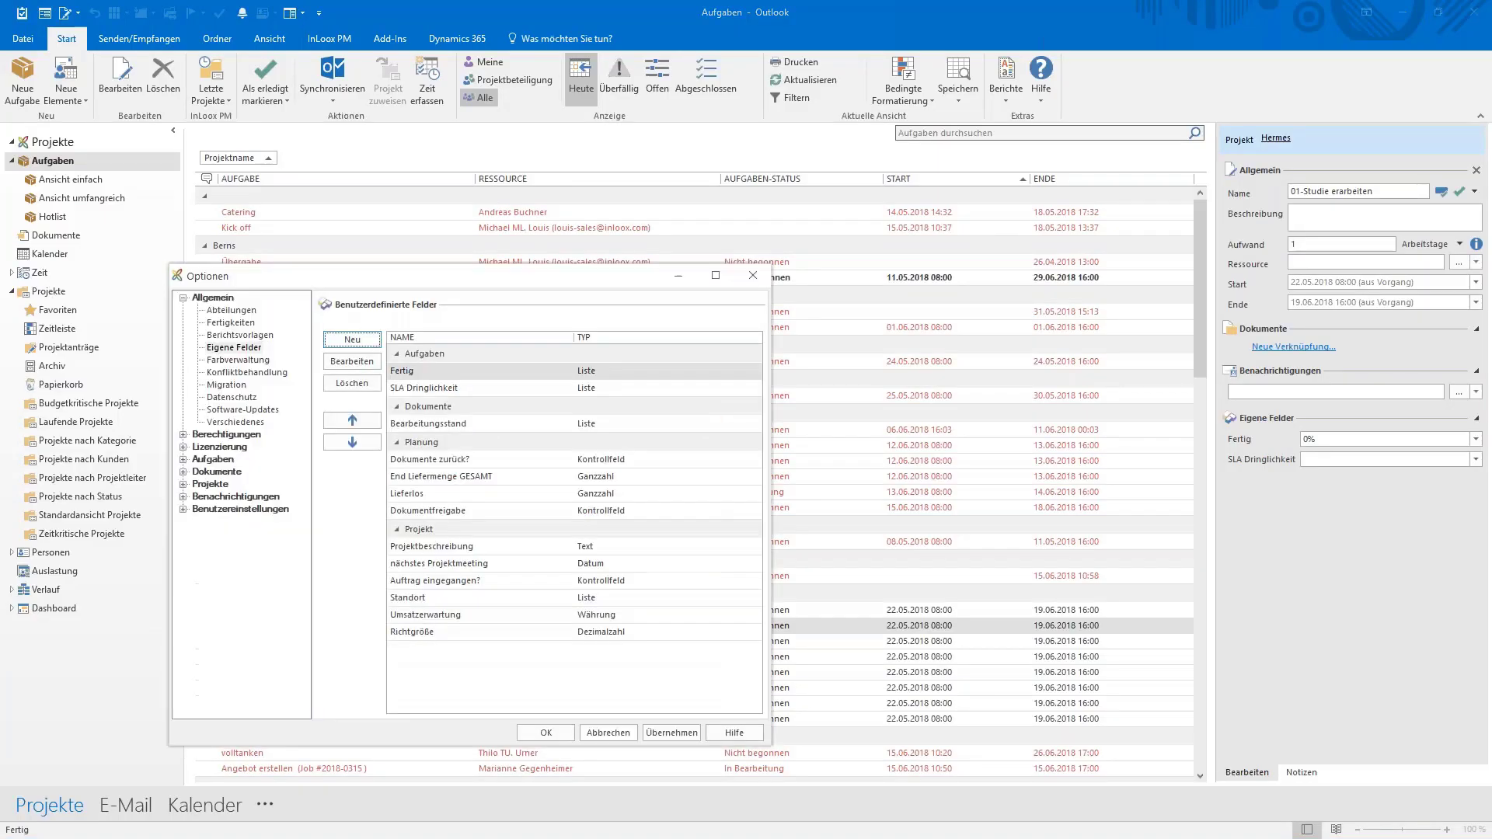
{"action": "left_click_drag", "start_coordinate": [499, 283], "coordinate": [750, 160]}
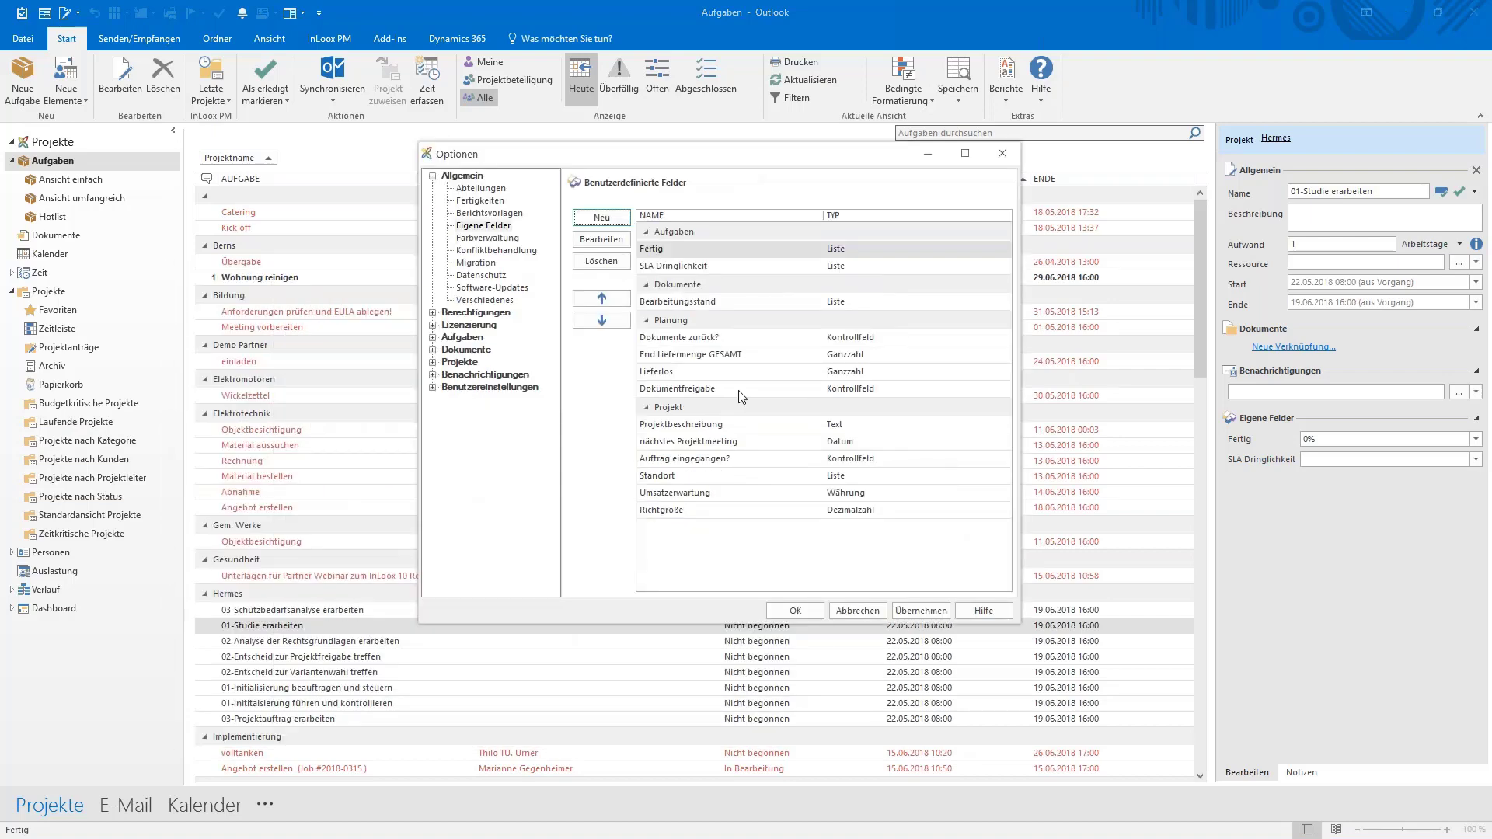
{"action": "left_click", "coordinate": [433, 388]}
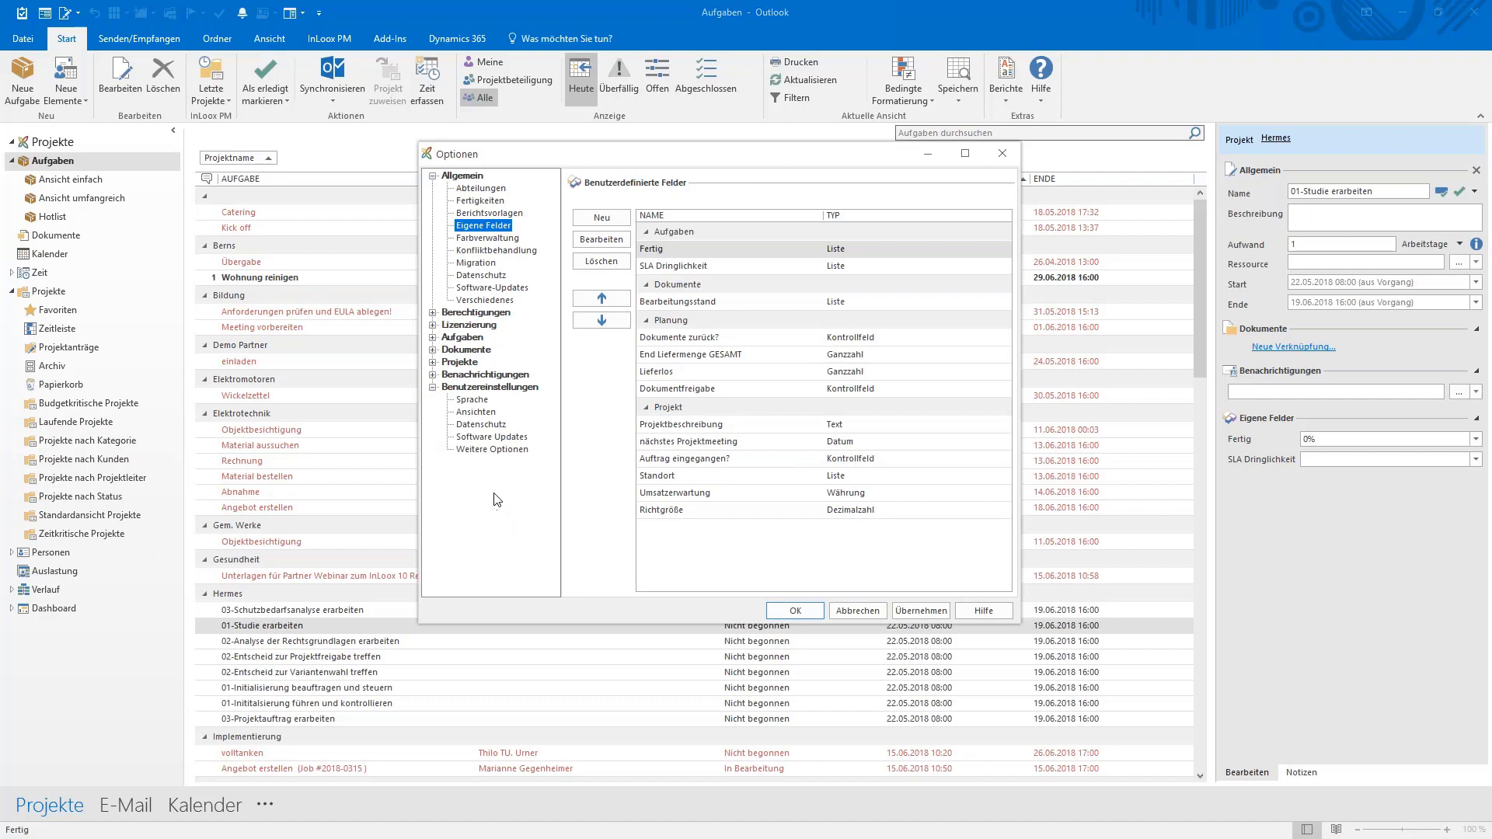
{"action": "left_click", "coordinate": [501, 450]}
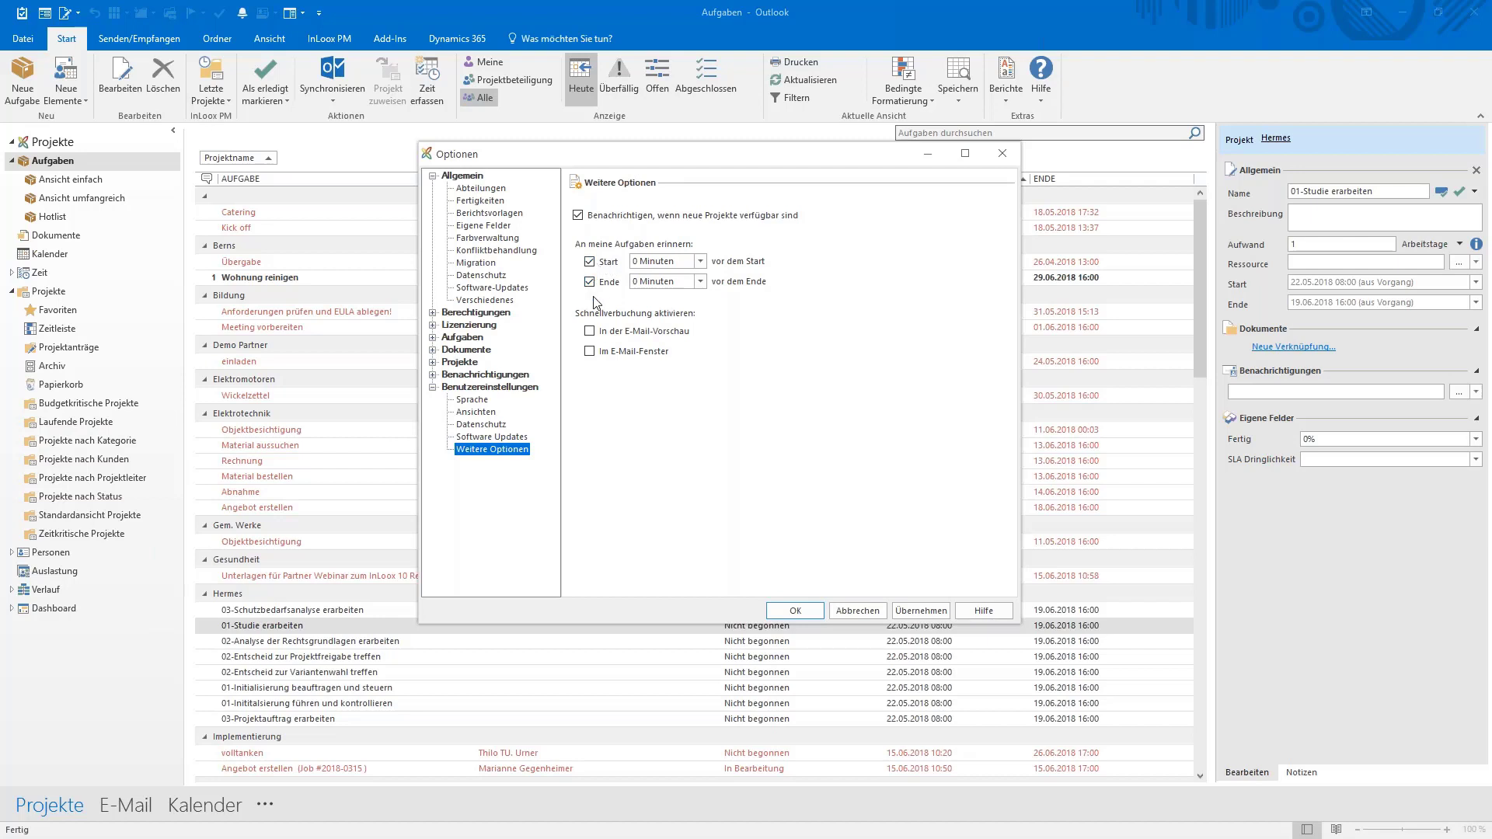
Step: Examine the available reminder lead times before a task's start and close the options without saving
{"action": "left_click", "coordinate": [701, 262]}
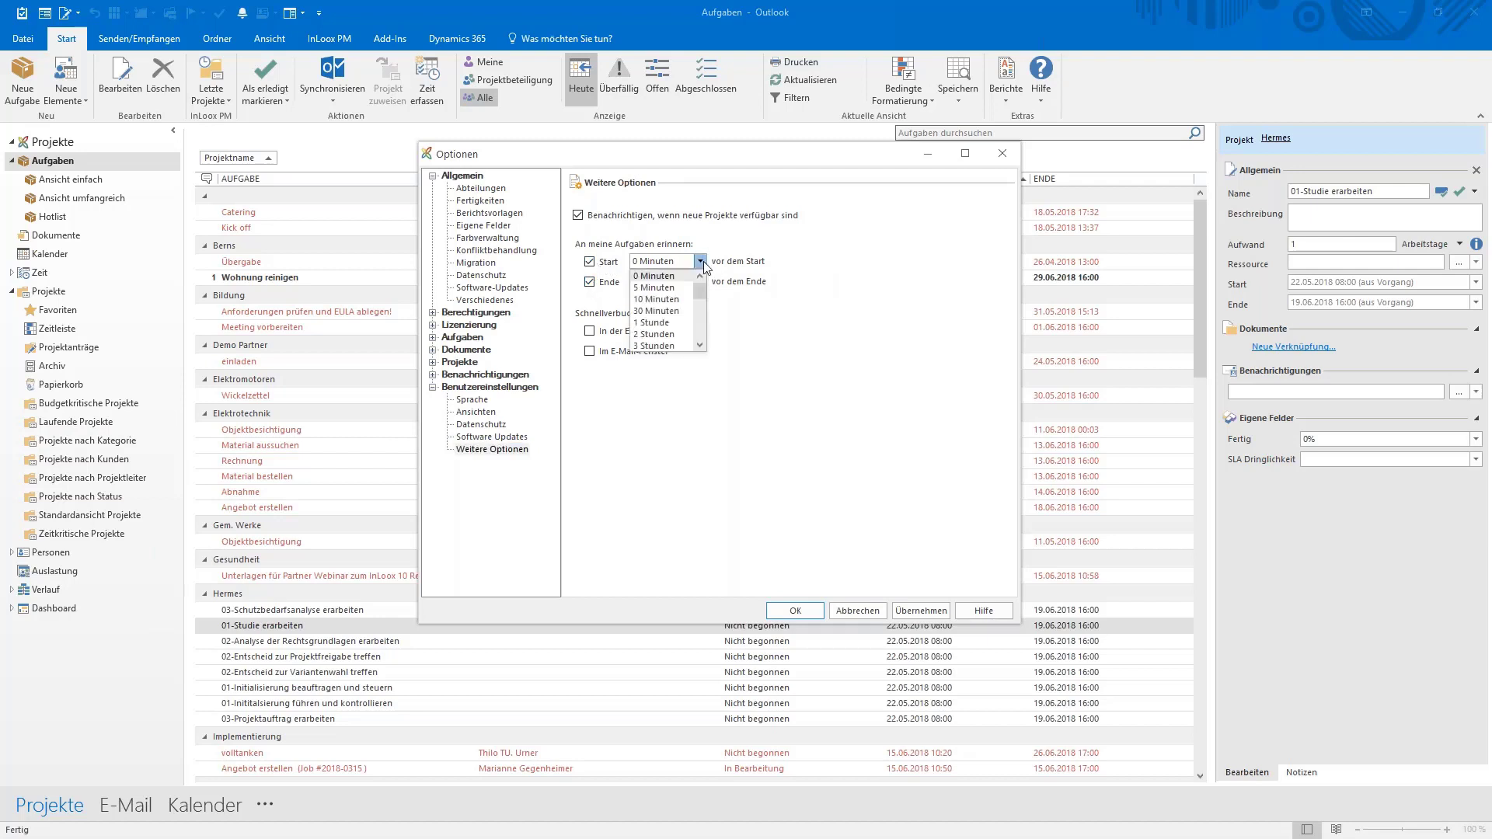
{"action": "left_click_drag", "start_coordinate": [697, 295], "coordinate": [699, 326]}
{"action": "left_click", "coordinate": [770, 317]}
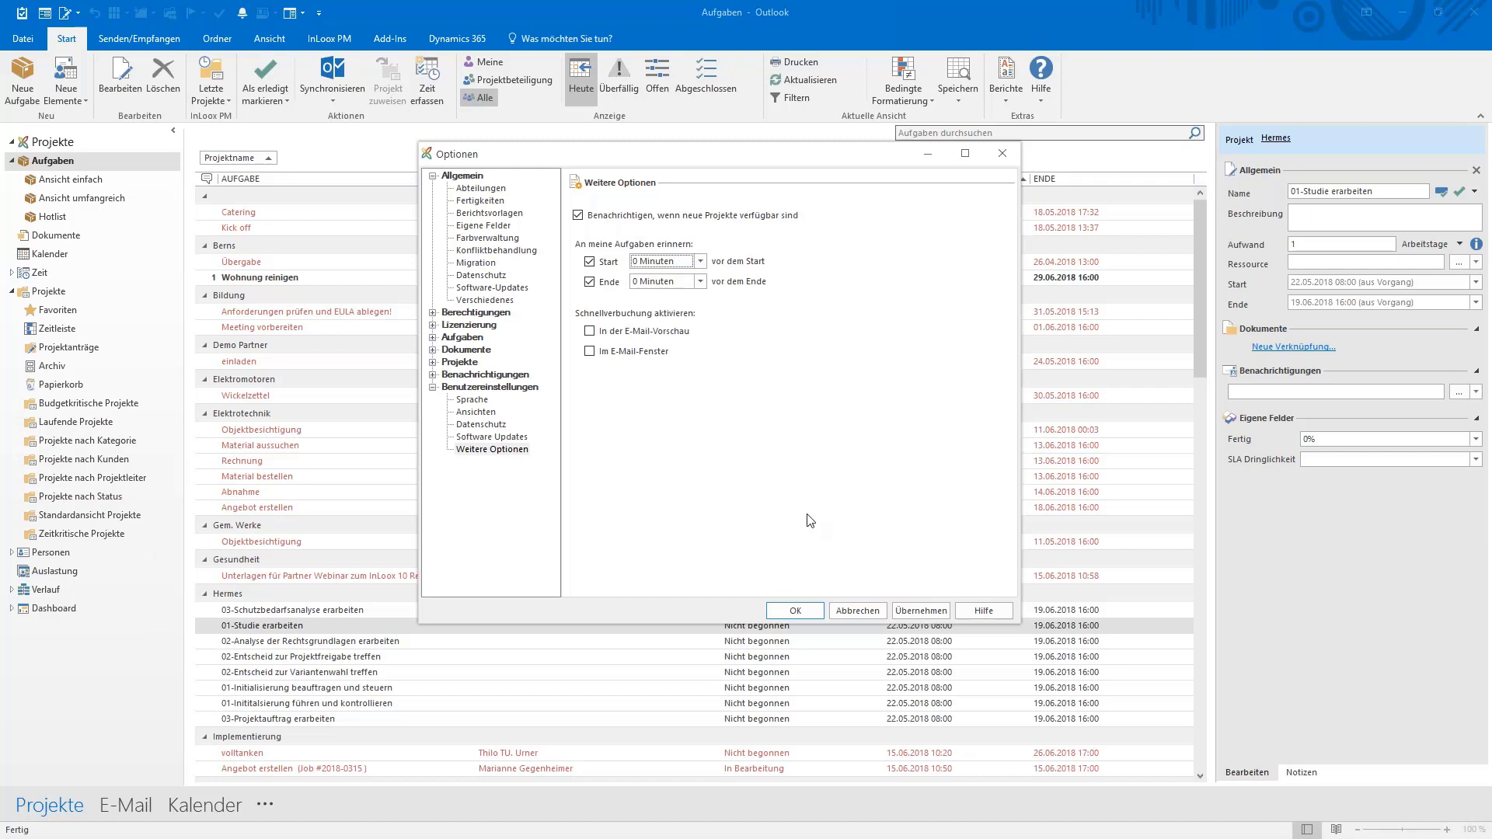
{"action": "left_click", "coordinate": [859, 611]}
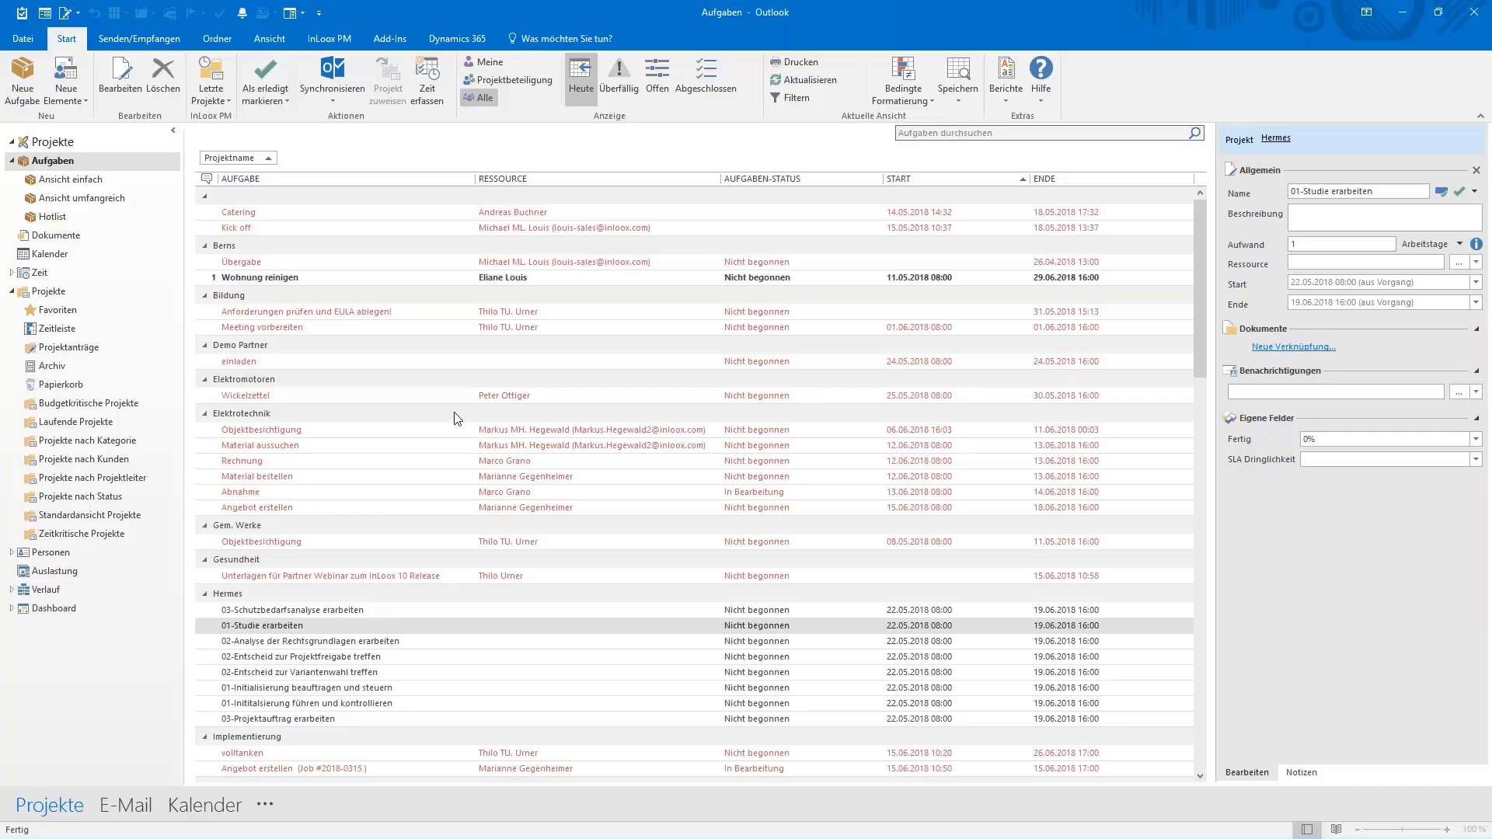
Step: Start a new project from the Projekte list and show its Aufgaben area
{"action": "left_click", "coordinate": [65, 294]}
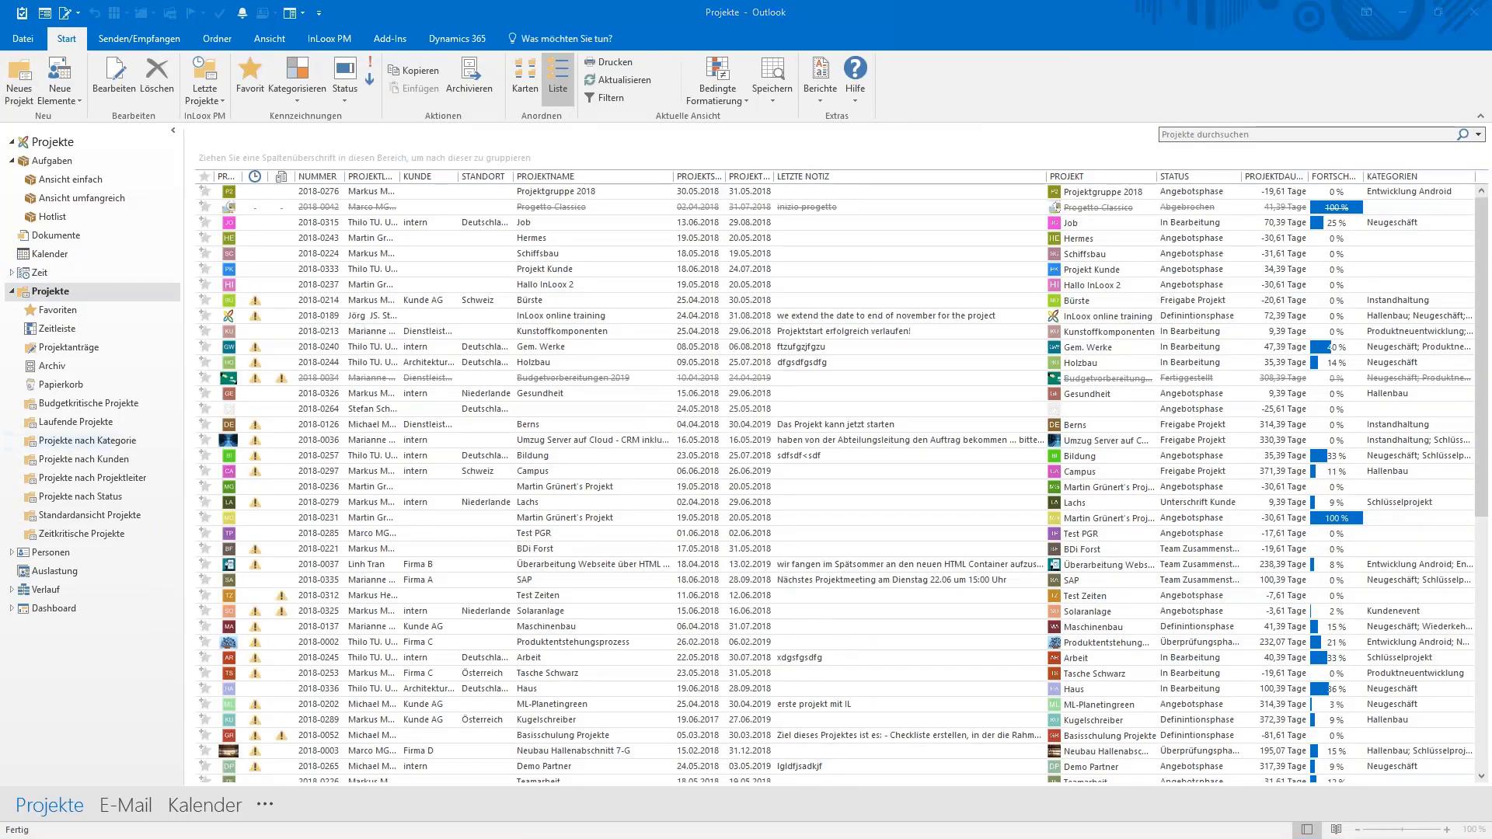
{"action": "key", "text": "ctrl+n"}
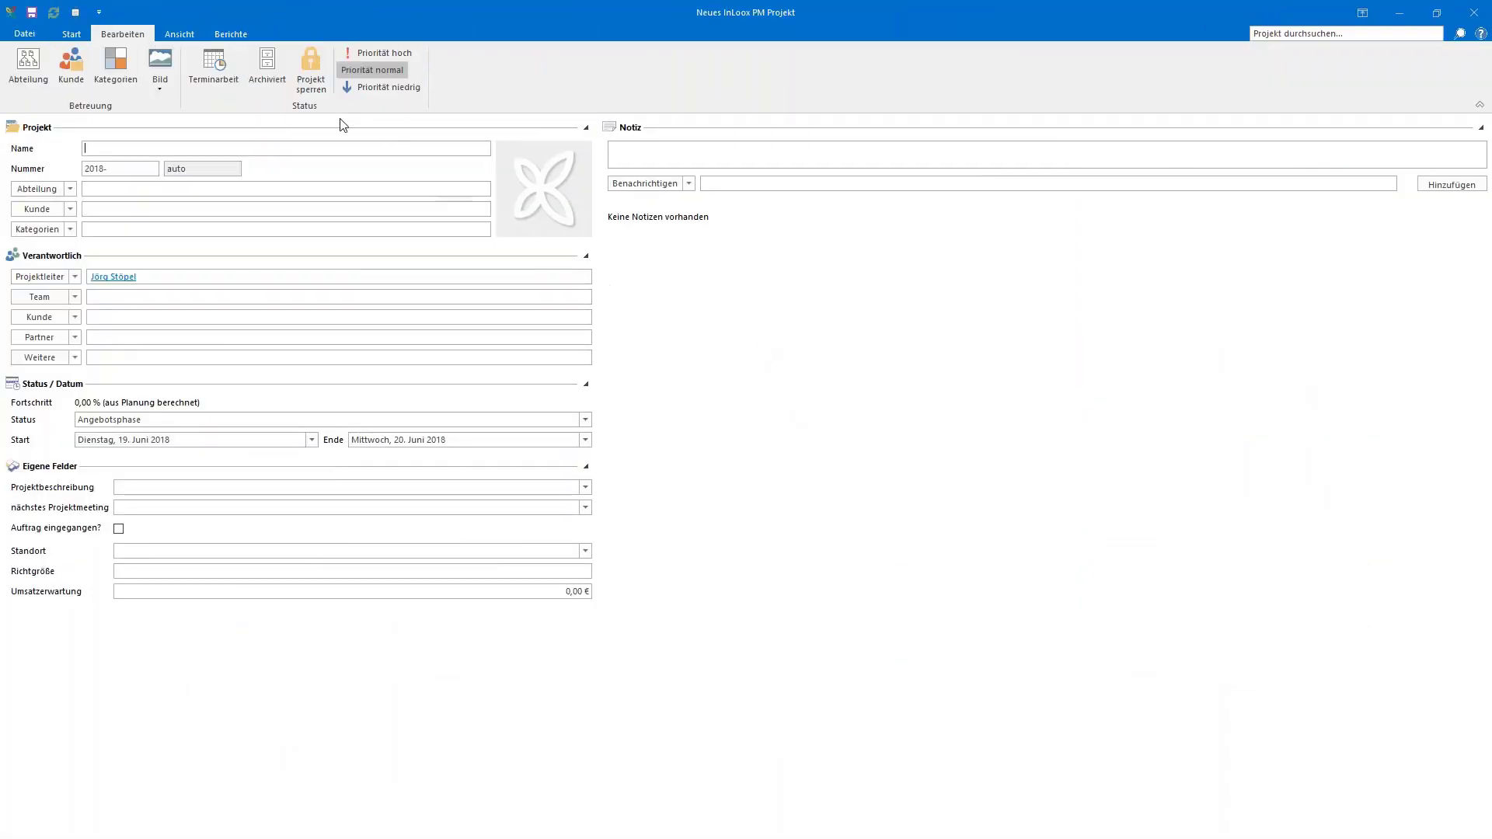
{"action": "left_click", "coordinate": [71, 35]}
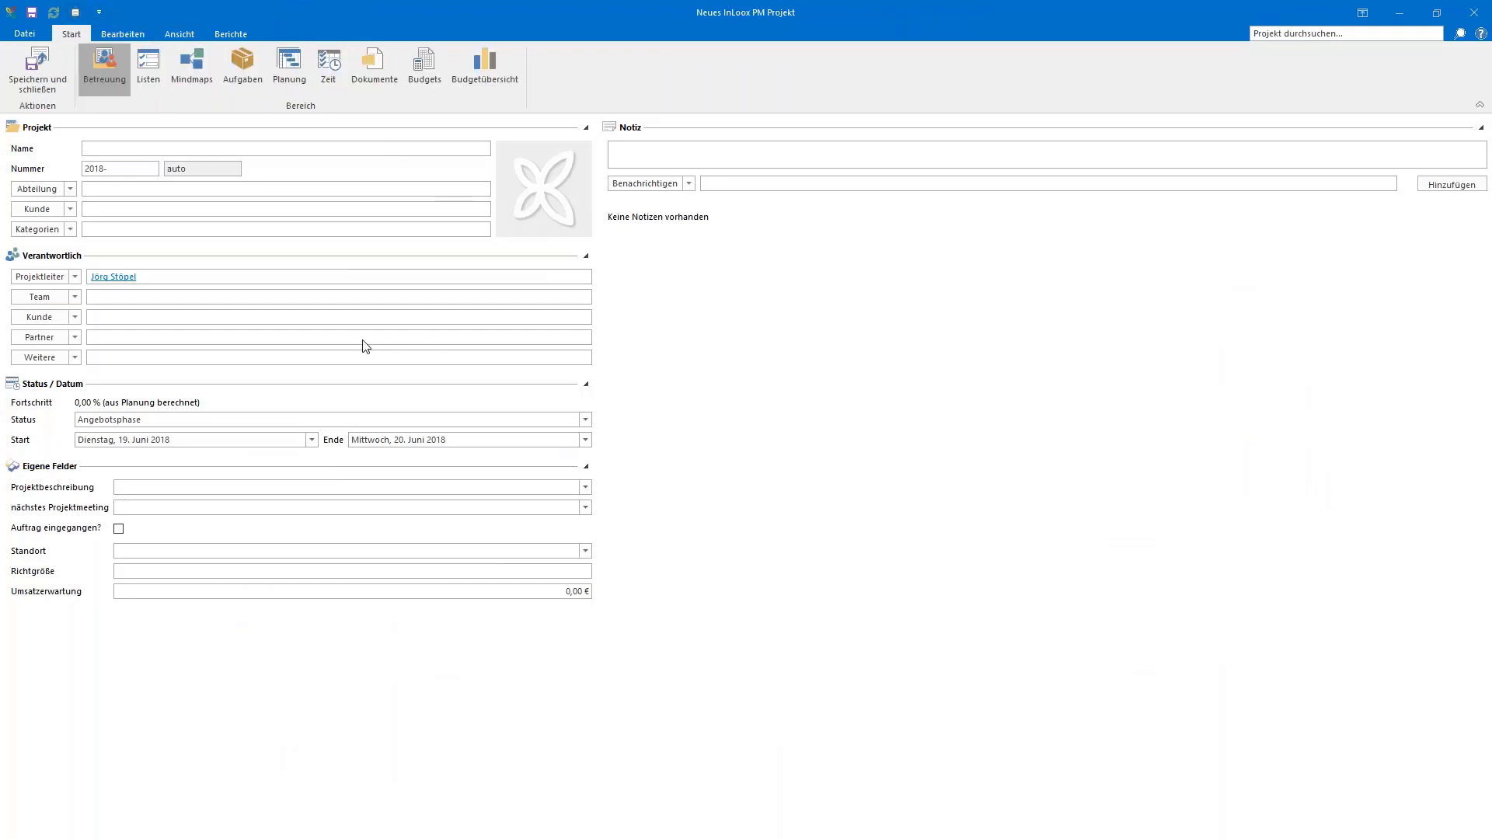
{"action": "left_click", "coordinate": [242, 68]}
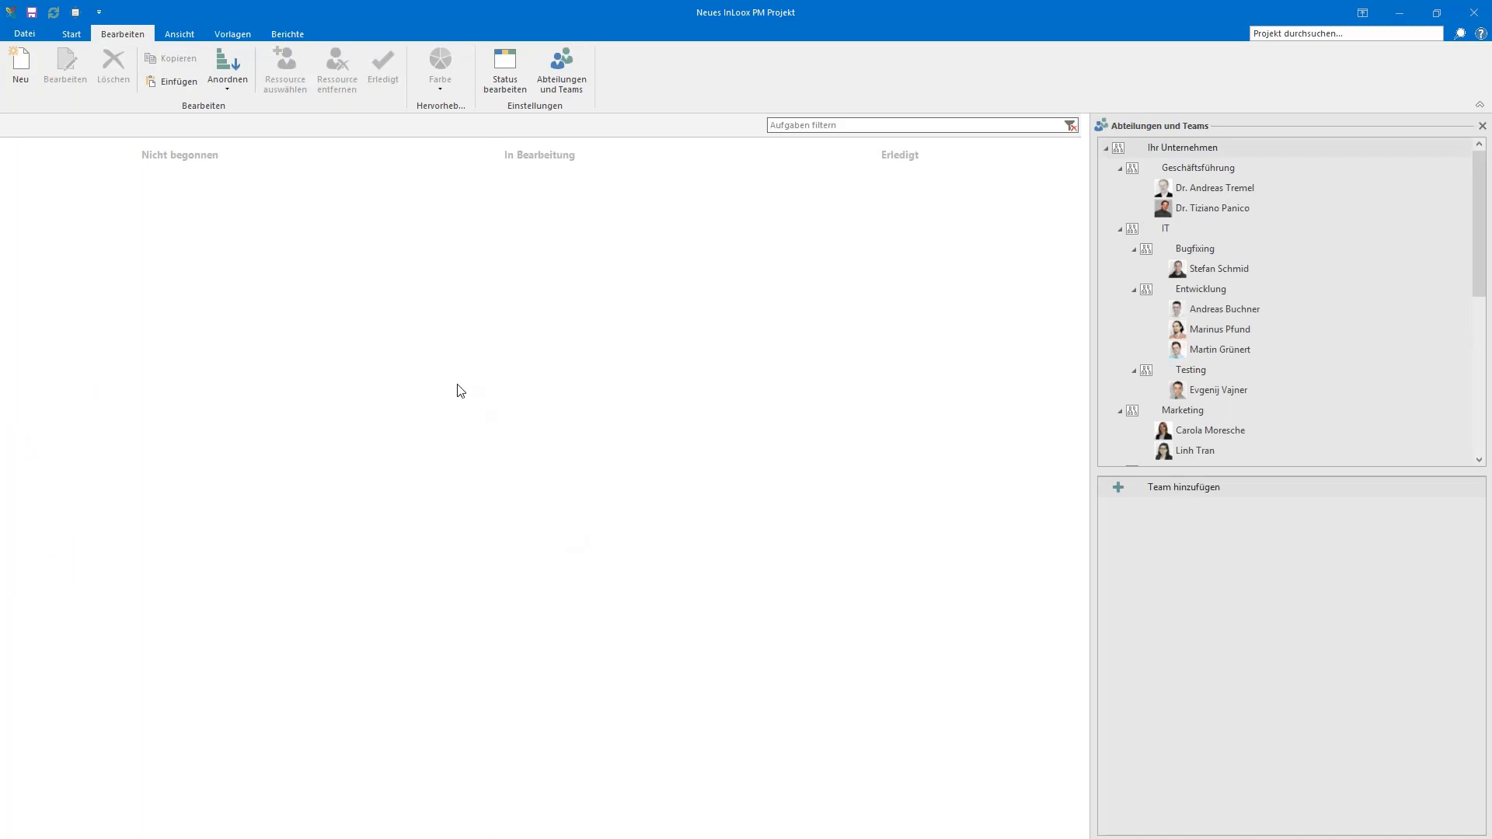
Step: Add three new tasks with the default name Neue Aufgabe under Nicht begonnen
{"action": "left_click", "coordinate": [22, 65]}
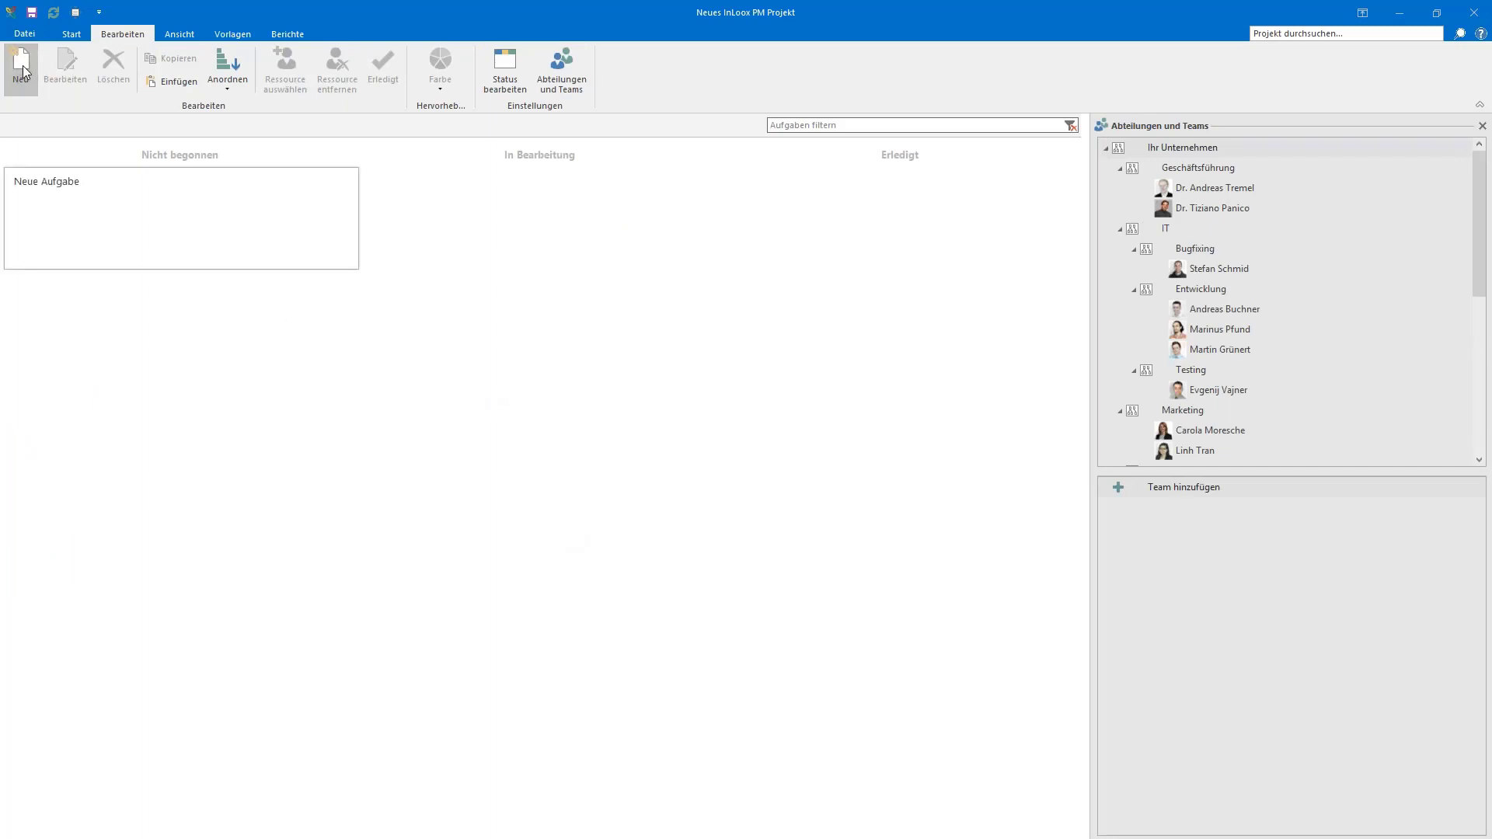
{"action": "left_click", "coordinate": [24, 64]}
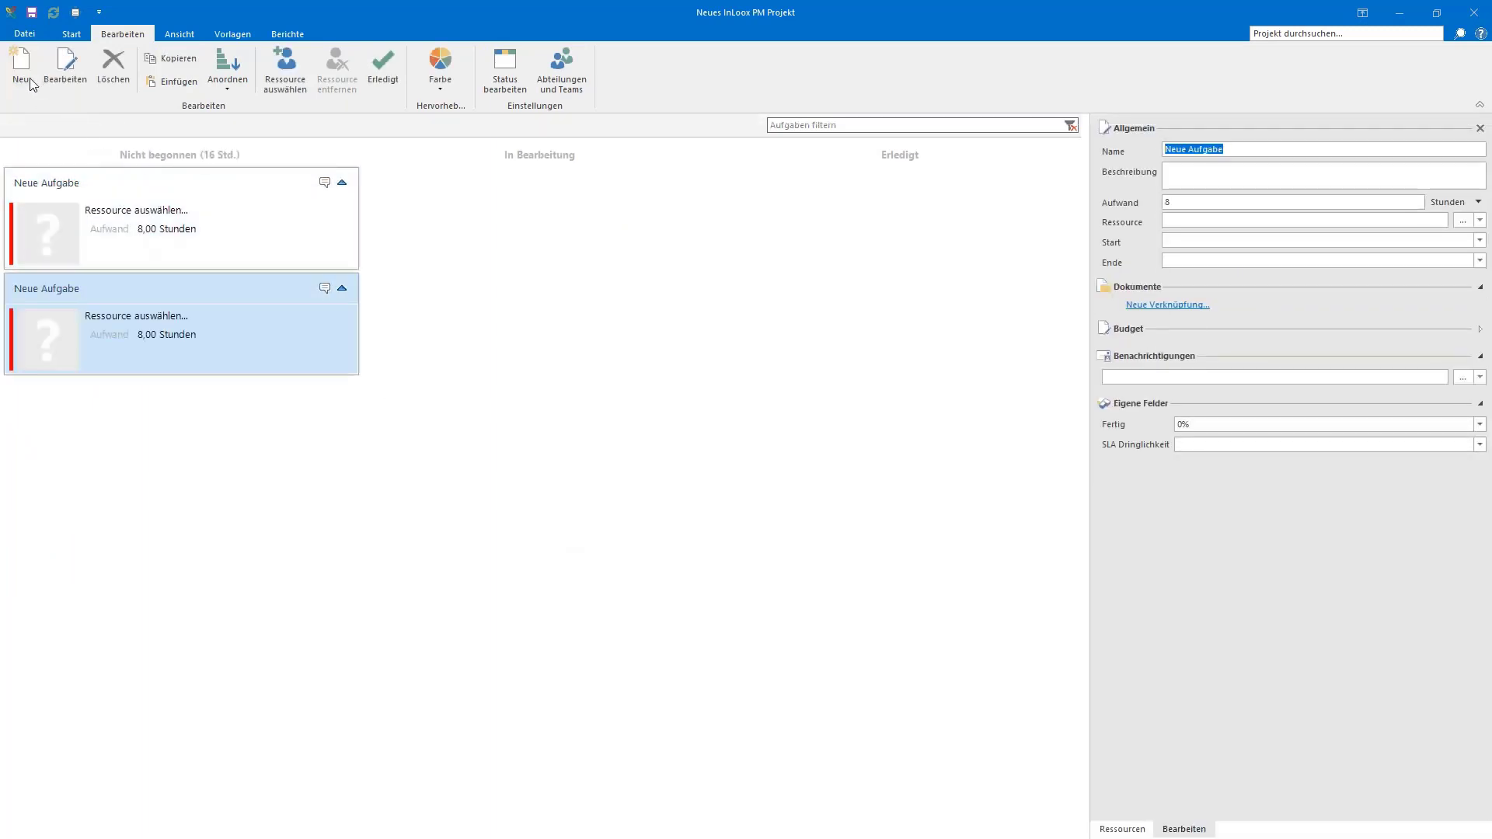
{"action": "left_click", "coordinate": [30, 78]}
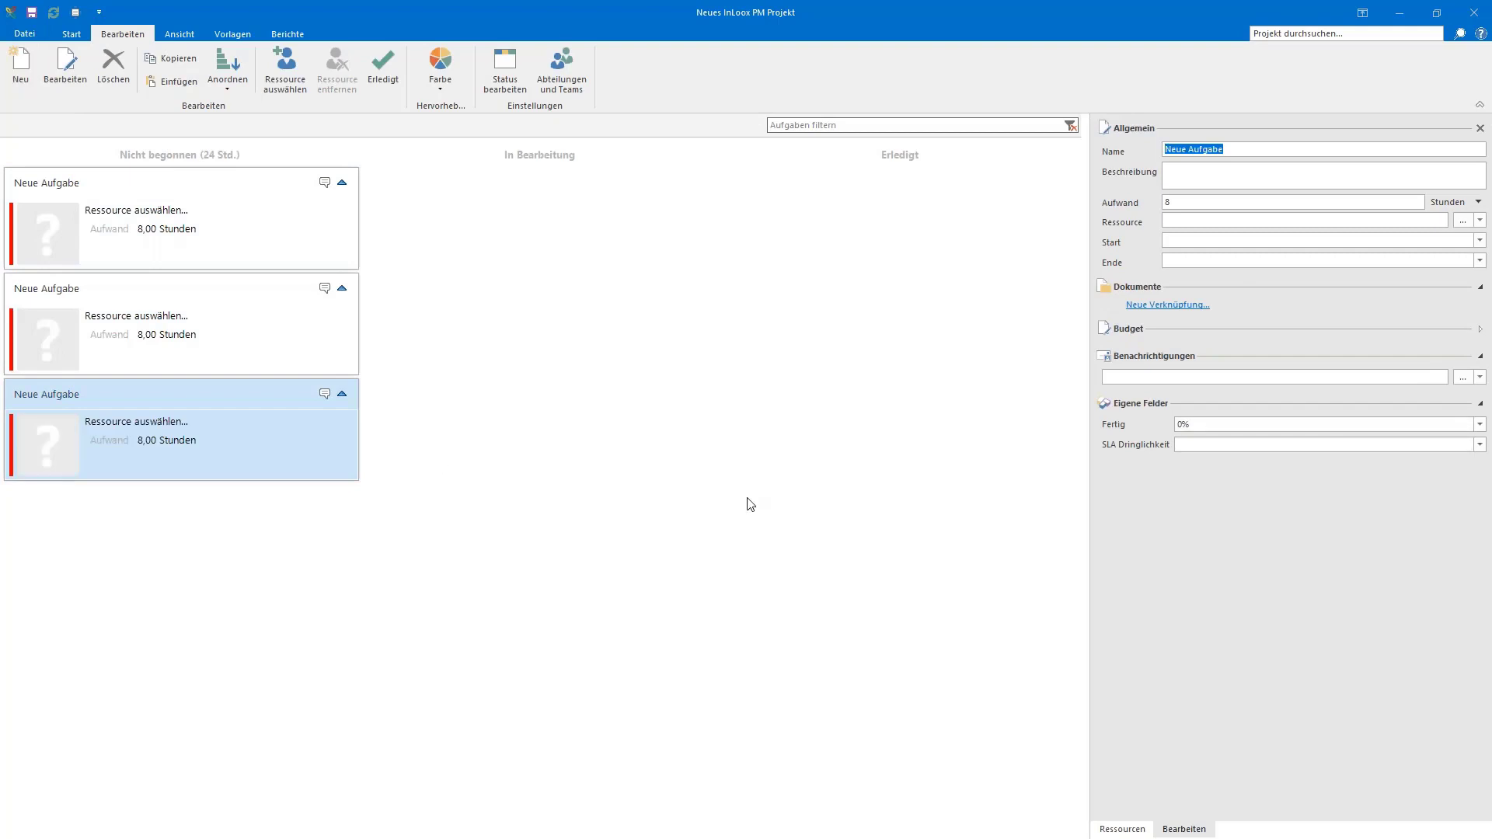
Step: Add a task status named Freigabe and mark it with the light blue standard colour
{"action": "left_click", "coordinate": [1481, 128]}
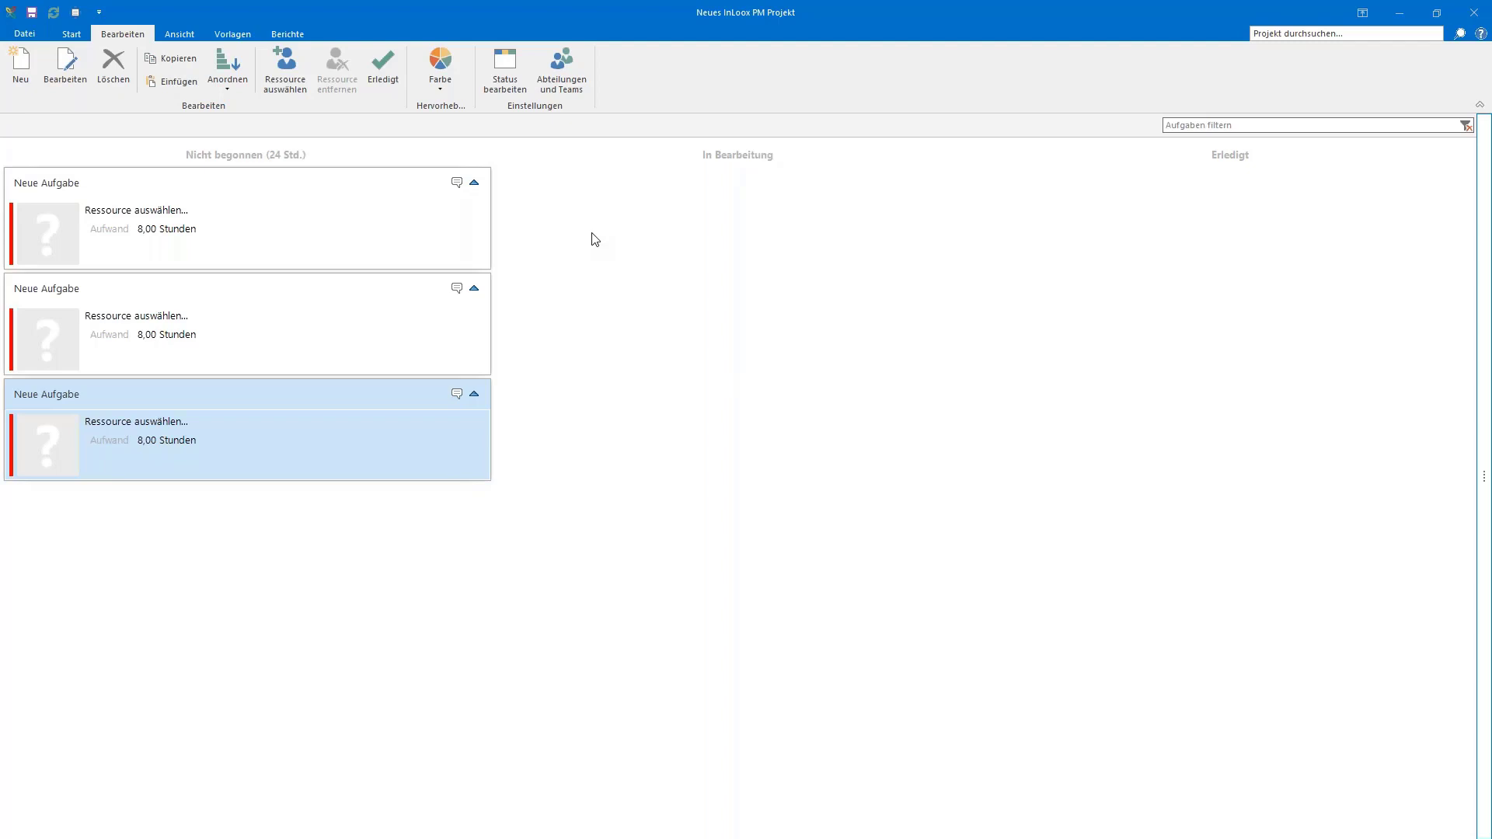
{"action": "left_click", "coordinate": [513, 67]}
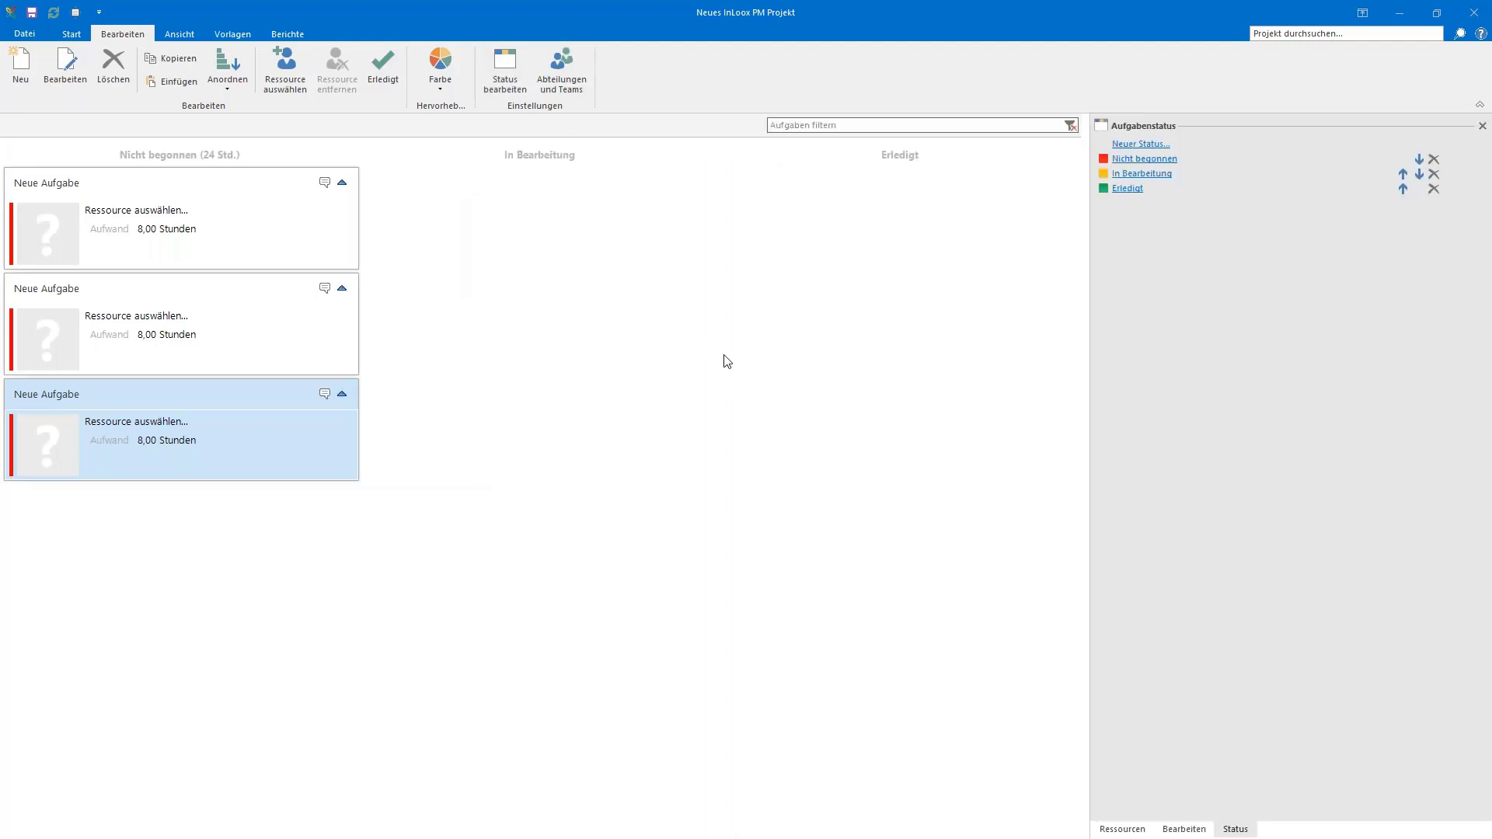
{"action": "left_click", "coordinate": [1137, 145]}
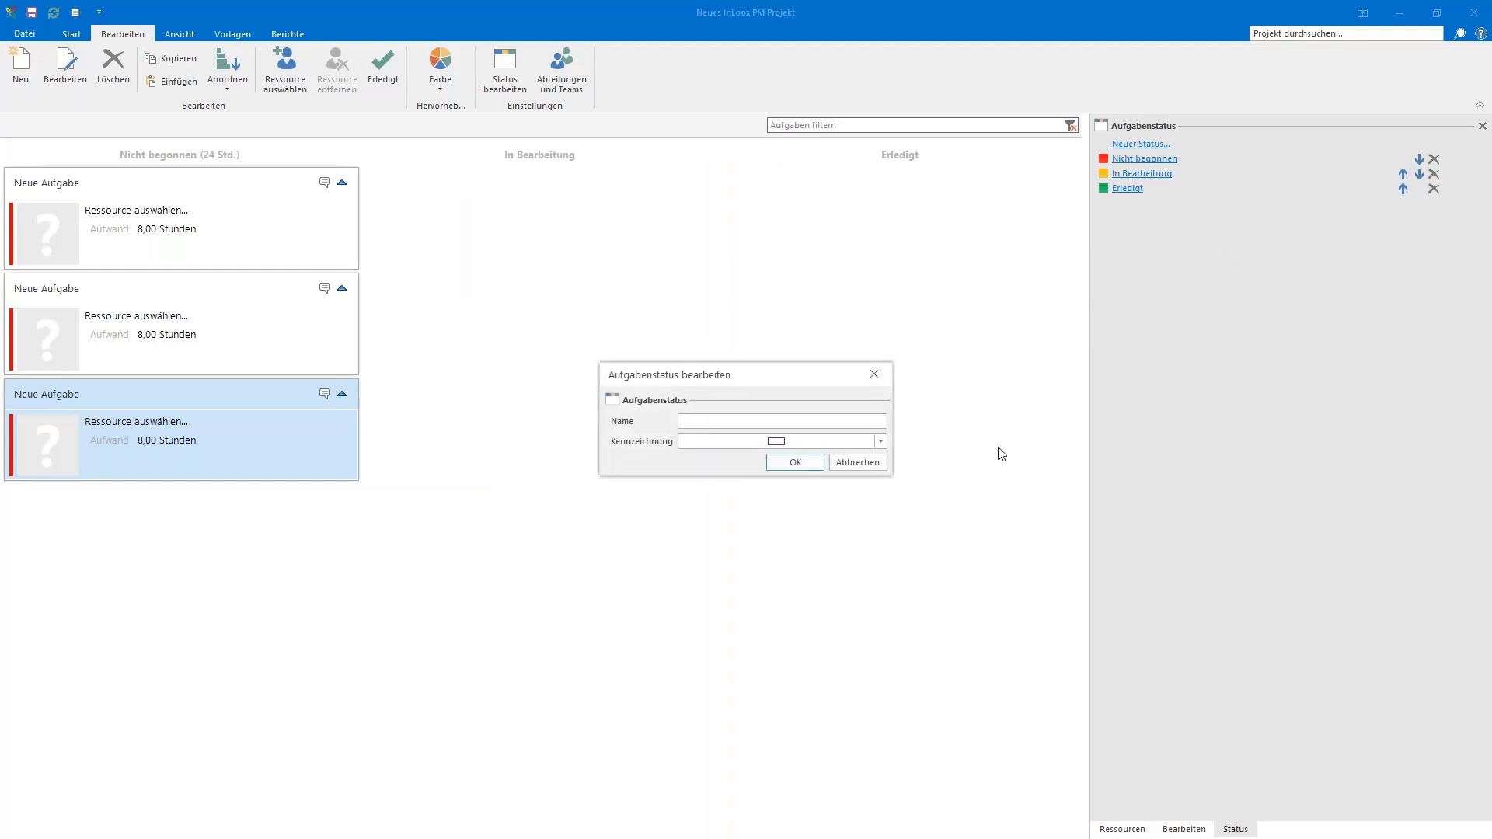
{"action": "type", "text": "Freigabe"}
{"action": "left_click", "coordinate": [880, 442]}
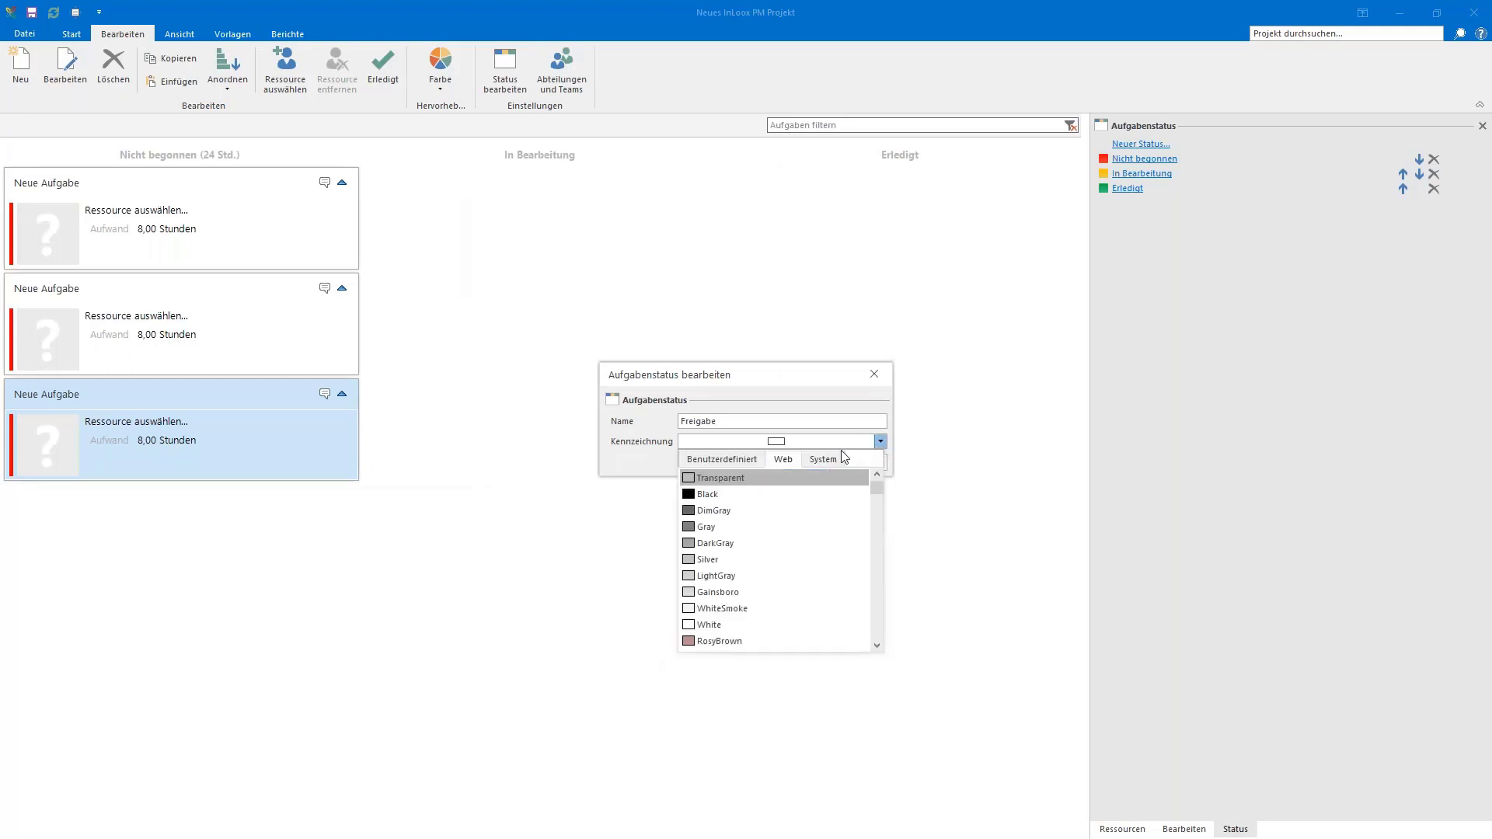
{"action": "left_click", "coordinate": [722, 460]}
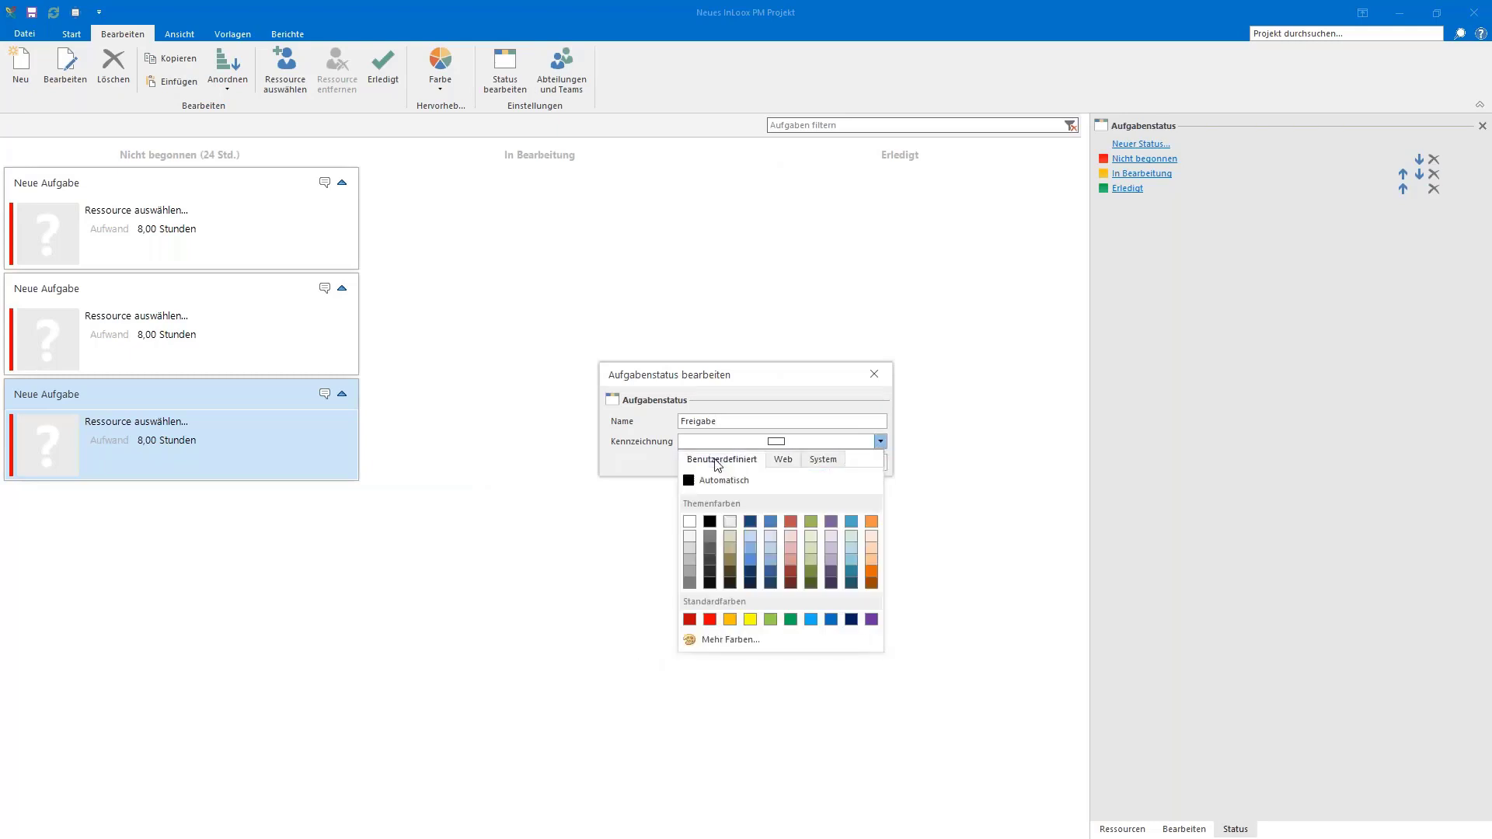
{"action": "left_click", "coordinate": [811, 620]}
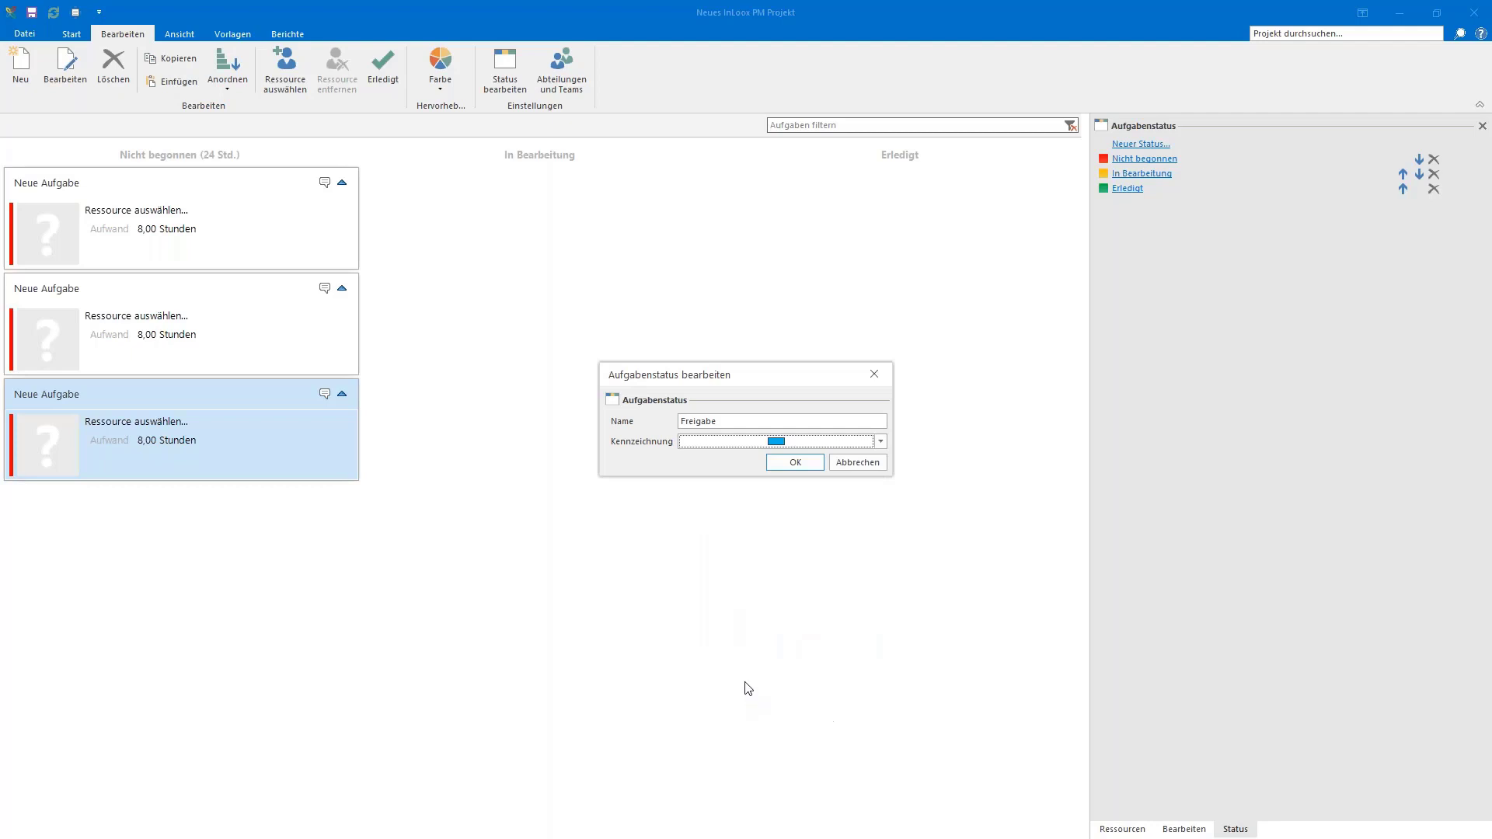
{"action": "left_click", "coordinate": [789, 463]}
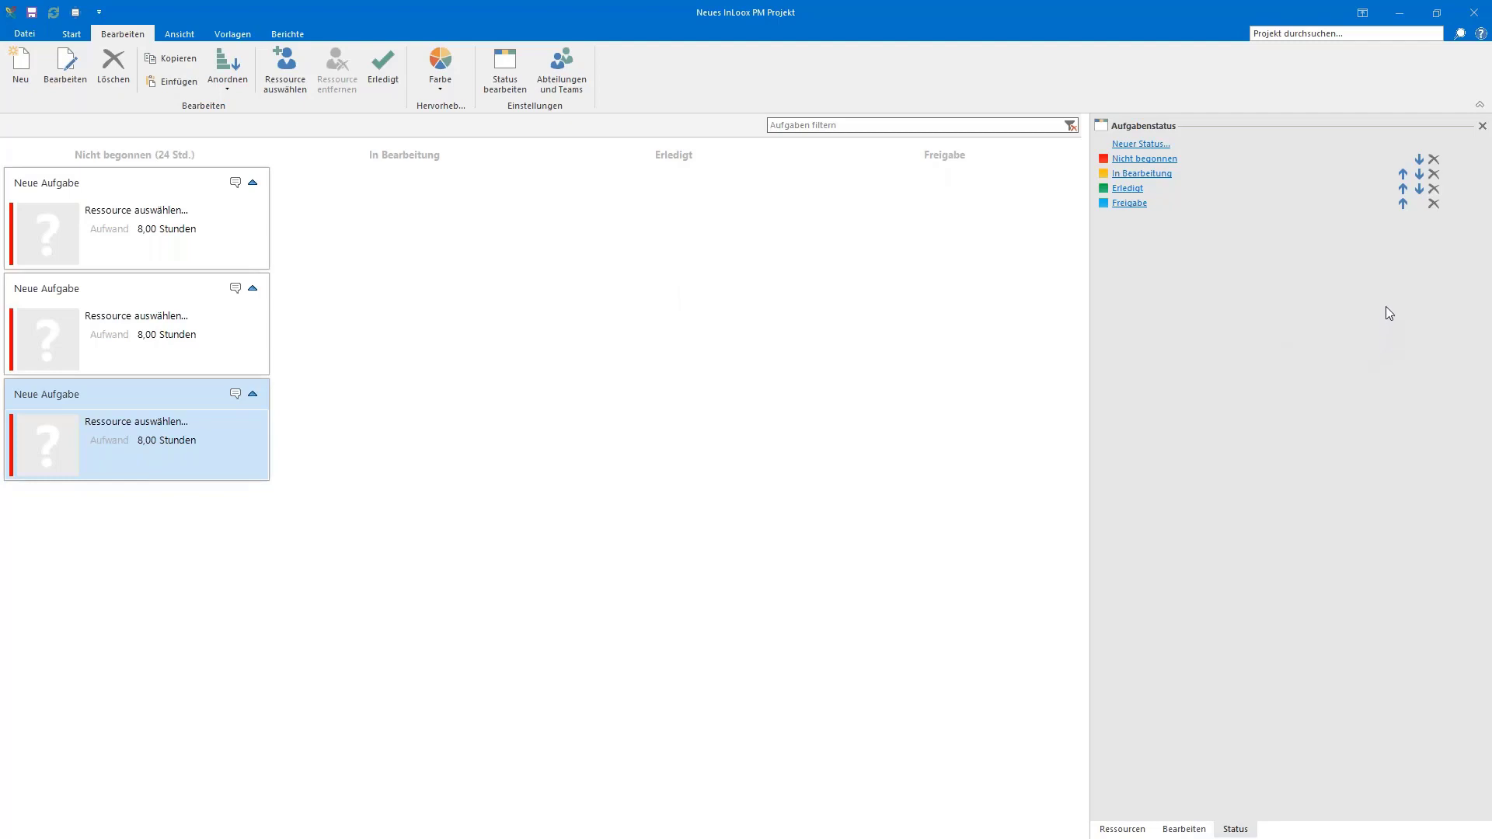
Step: Place the Freigabe status ahead of Erledigt and finish editing the task statuses
{"action": "left_click", "coordinate": [1404, 203]}
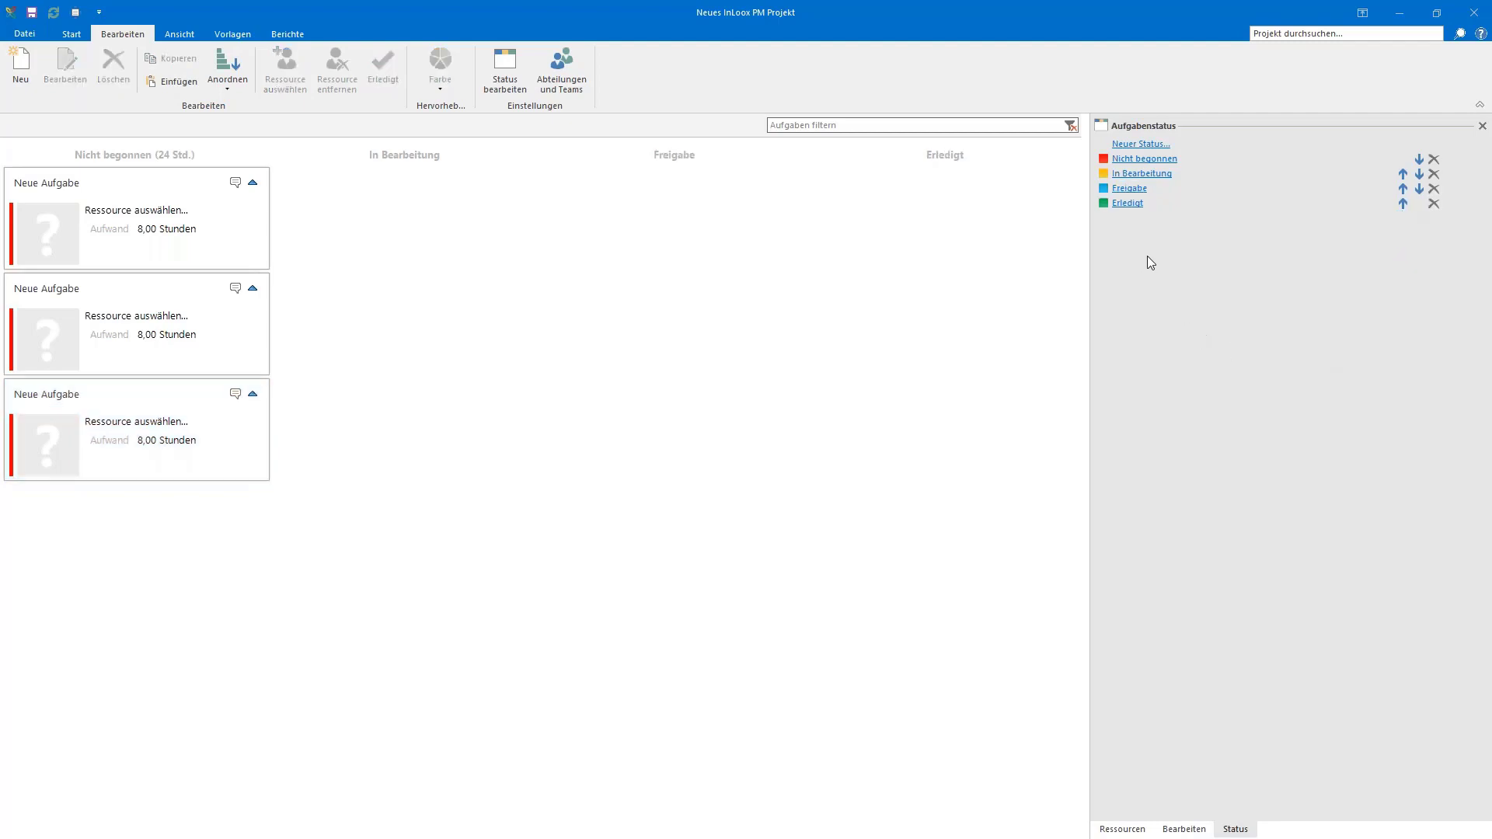
{"action": "left_click", "coordinate": [1483, 126]}
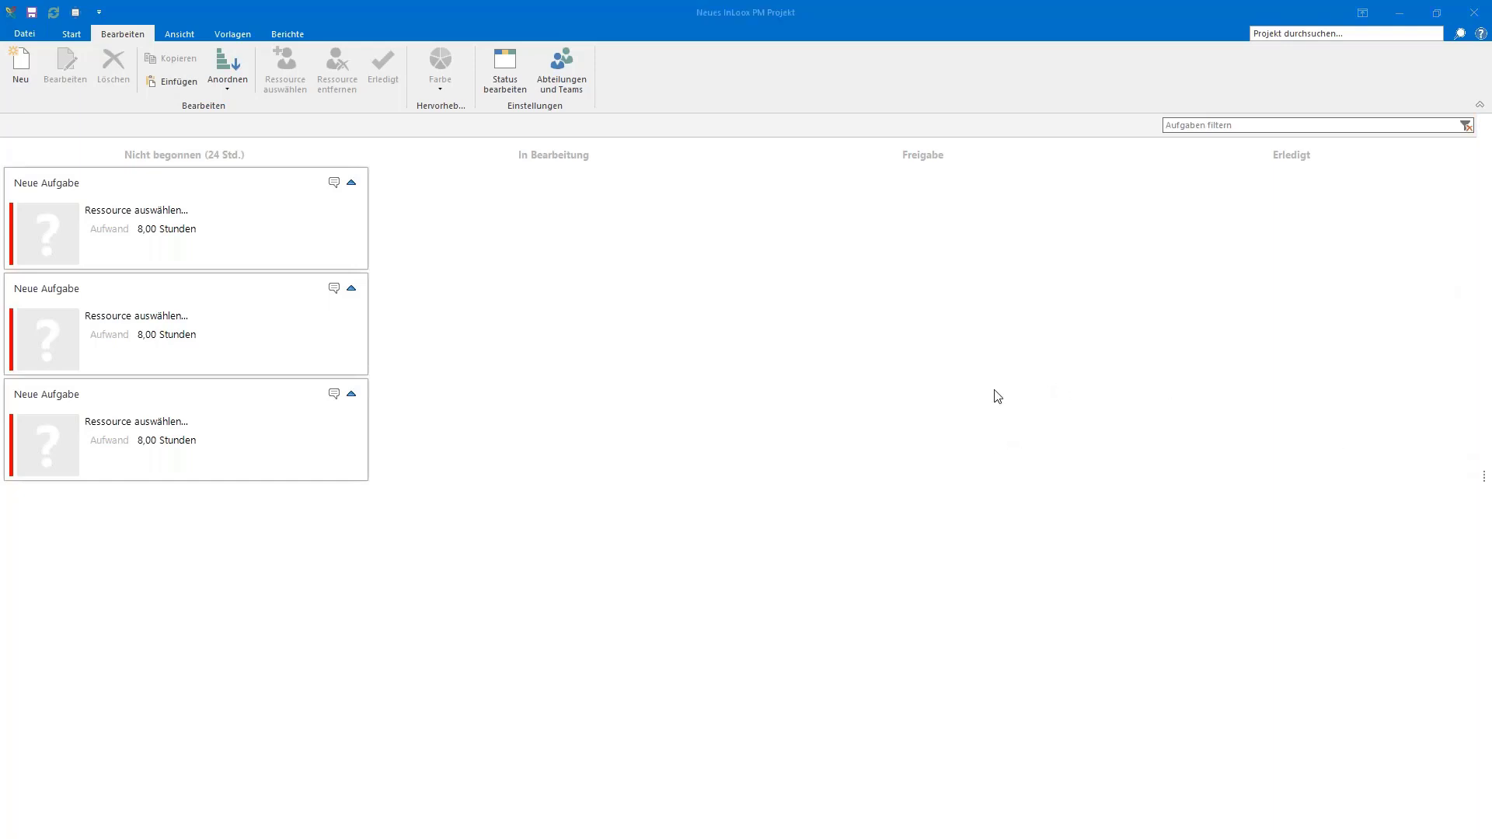
{"action": "key", "text": "alt+Tab"}
Step: Show the project's Planung area and add six new activities with the default name Neuer Vorgang
{"action": "left_click", "coordinate": [73, 34]}
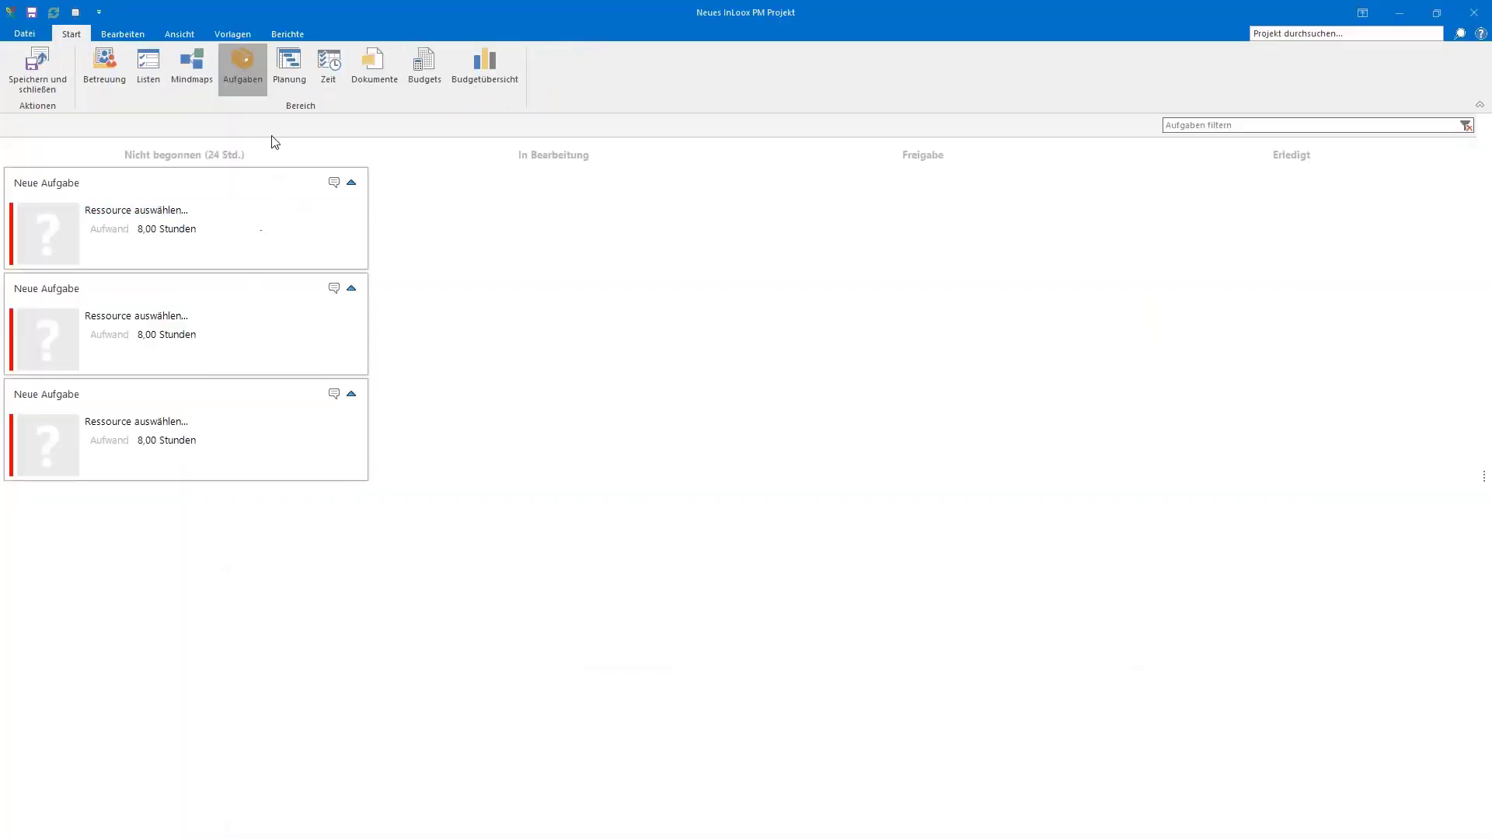
{"action": "left_click", "coordinate": [286, 81]}
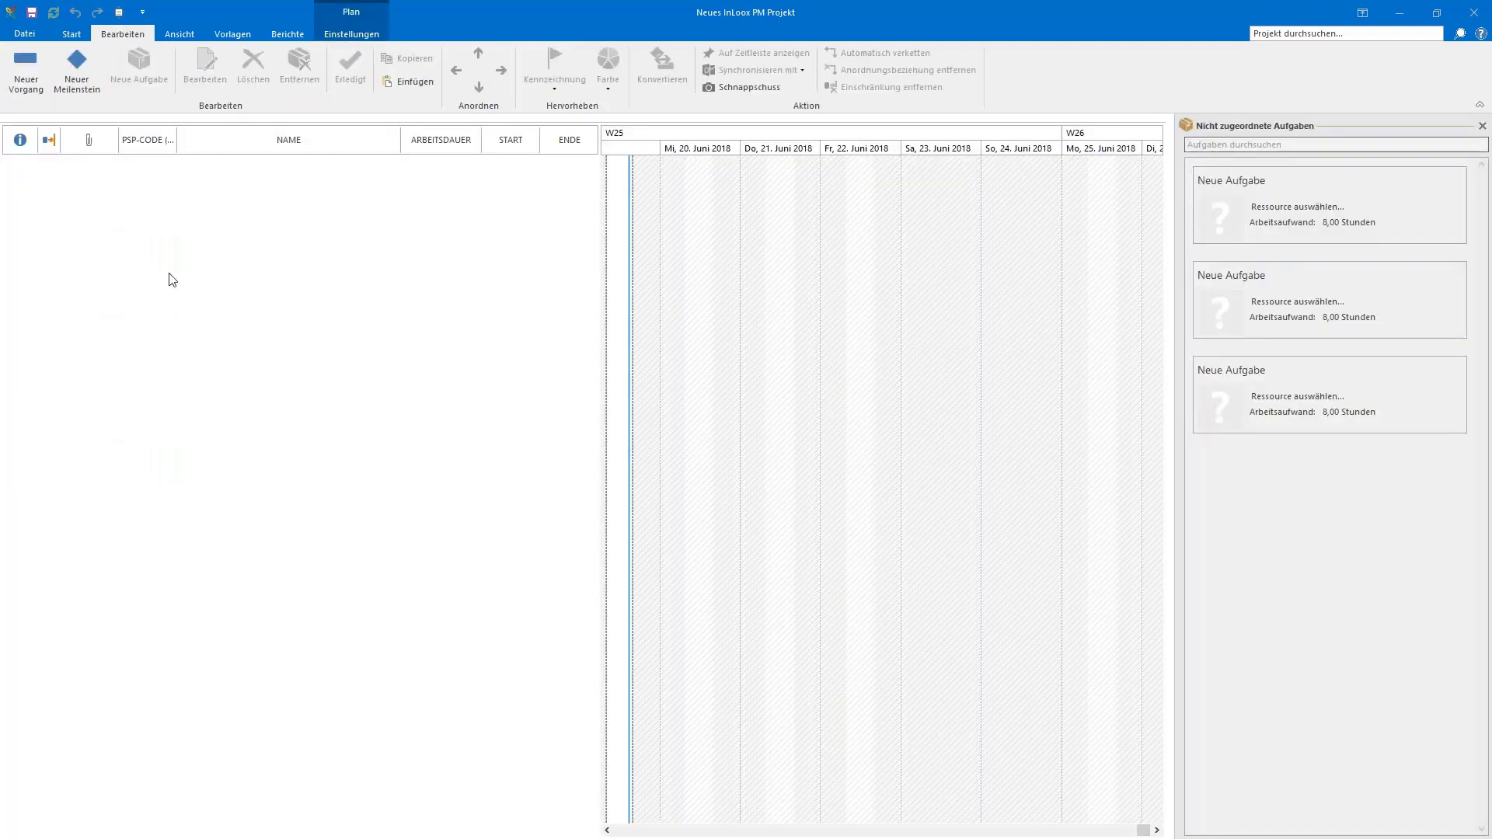
{"action": "left_click", "coordinate": [33, 73]}
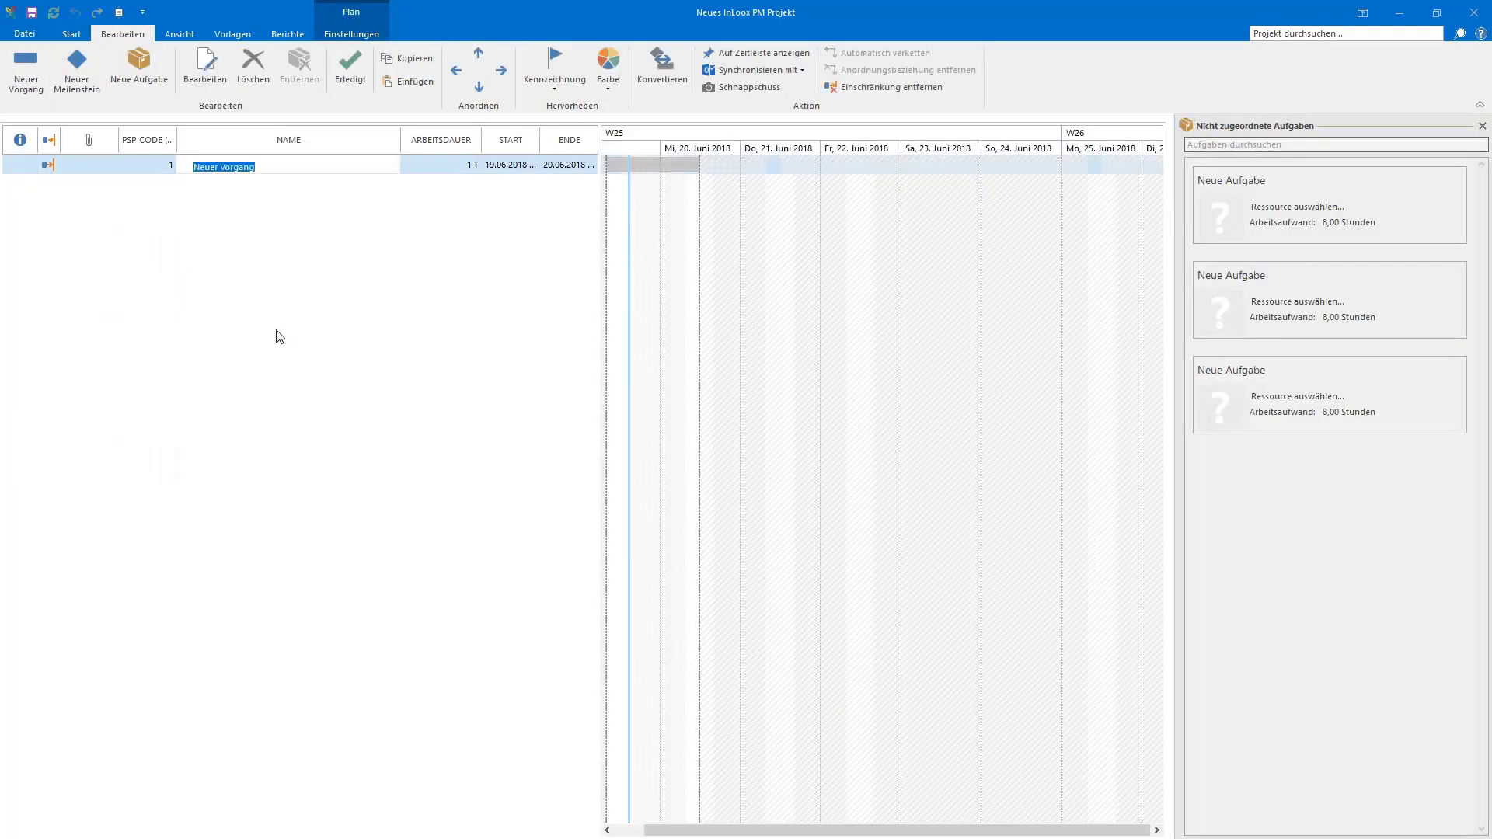
{"action": "left_click", "coordinate": [21, 78]}
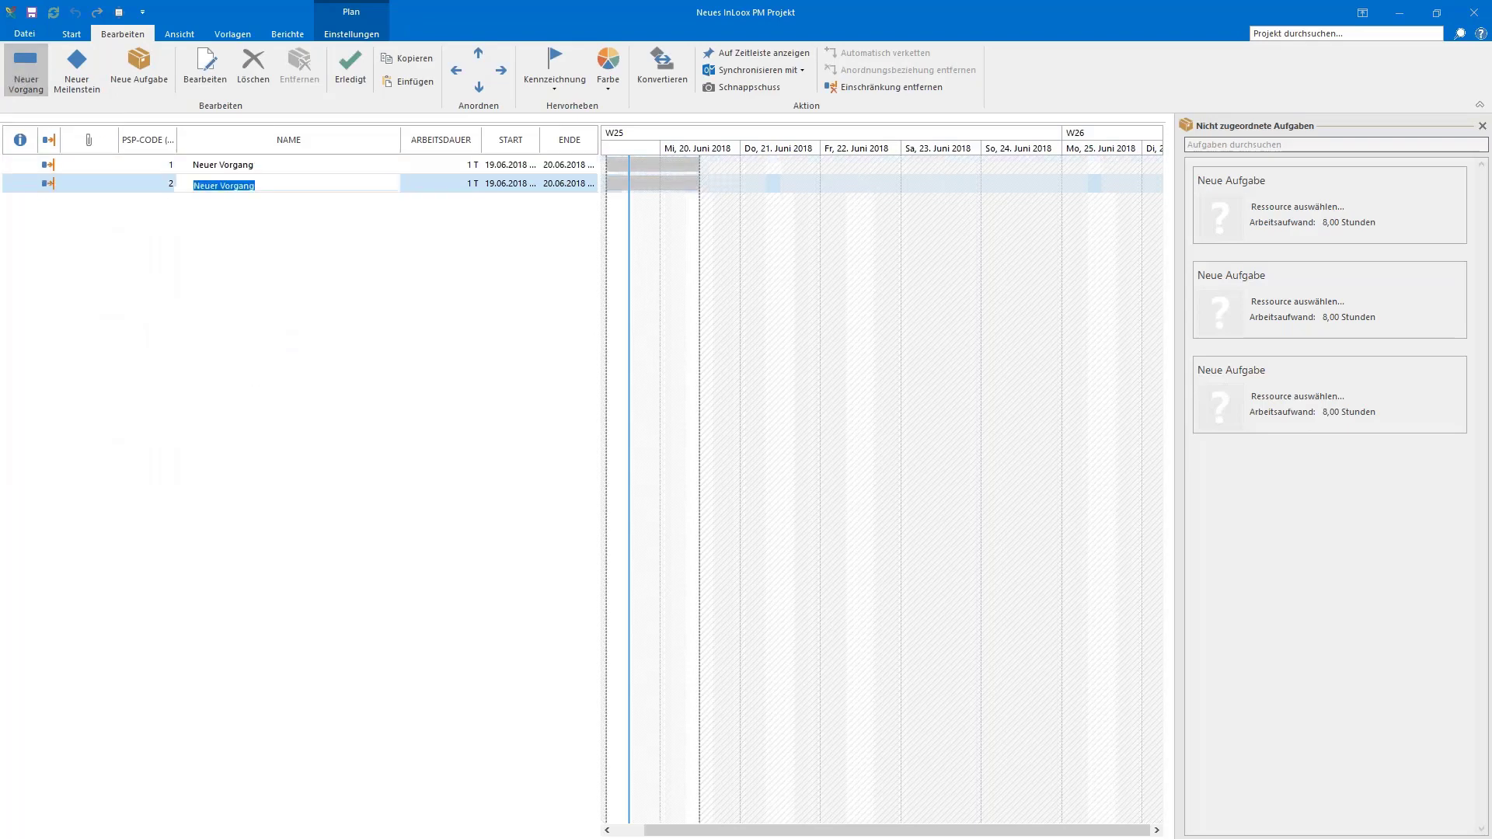
{"action": "double_click", "coordinate": [21, 78]}
{"action": "left_click", "coordinate": [21, 78]}
{"action": "left_click", "coordinate": [21, 78]}
{"action": "left_click", "coordinate": [347, 515]}
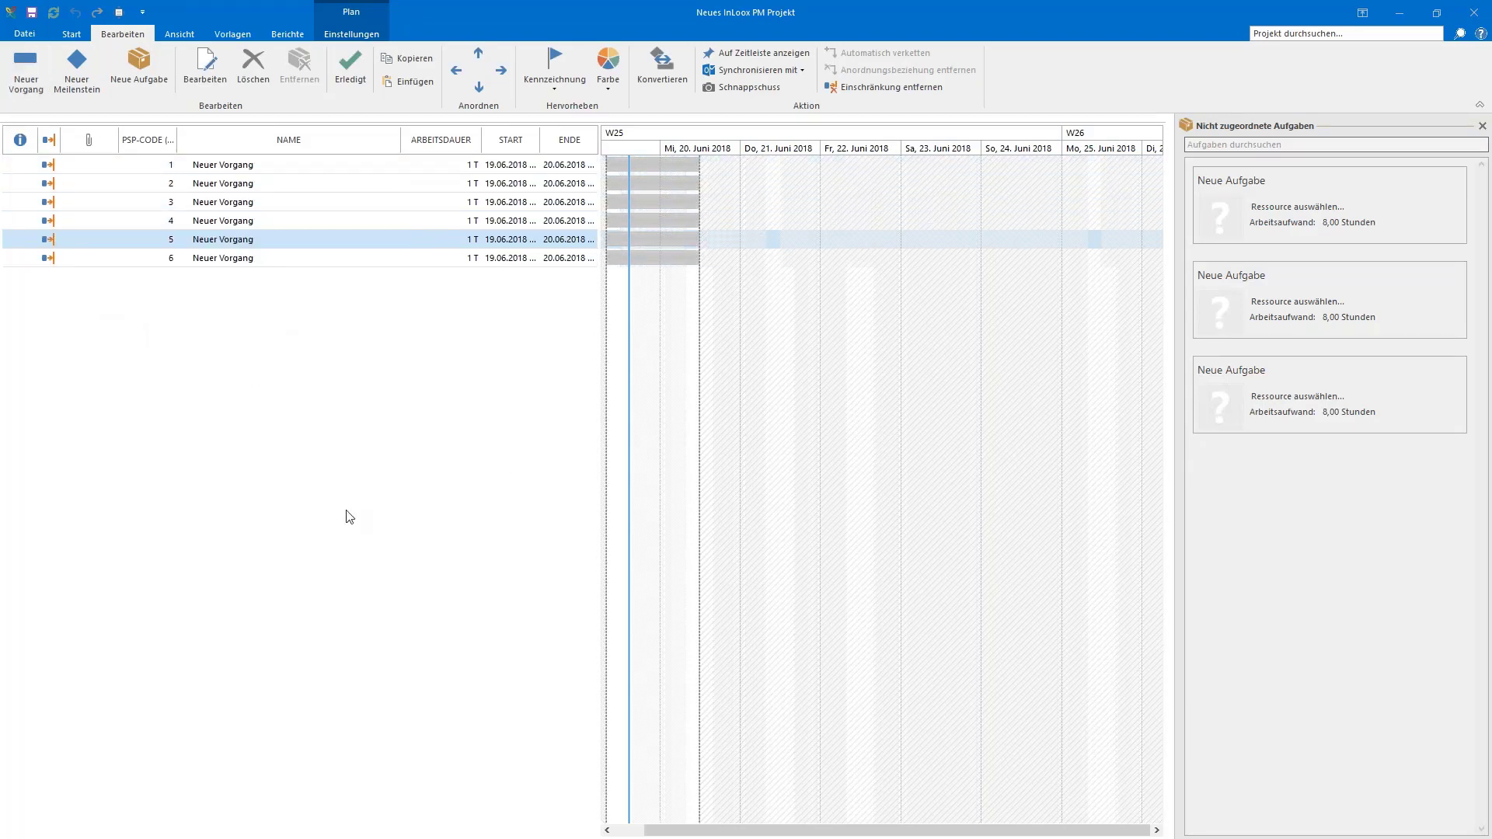
Step: Link all six activities automatically in sequence and hide the list of unassigned tasks
{"action": "left_click", "coordinate": [303, 167]}
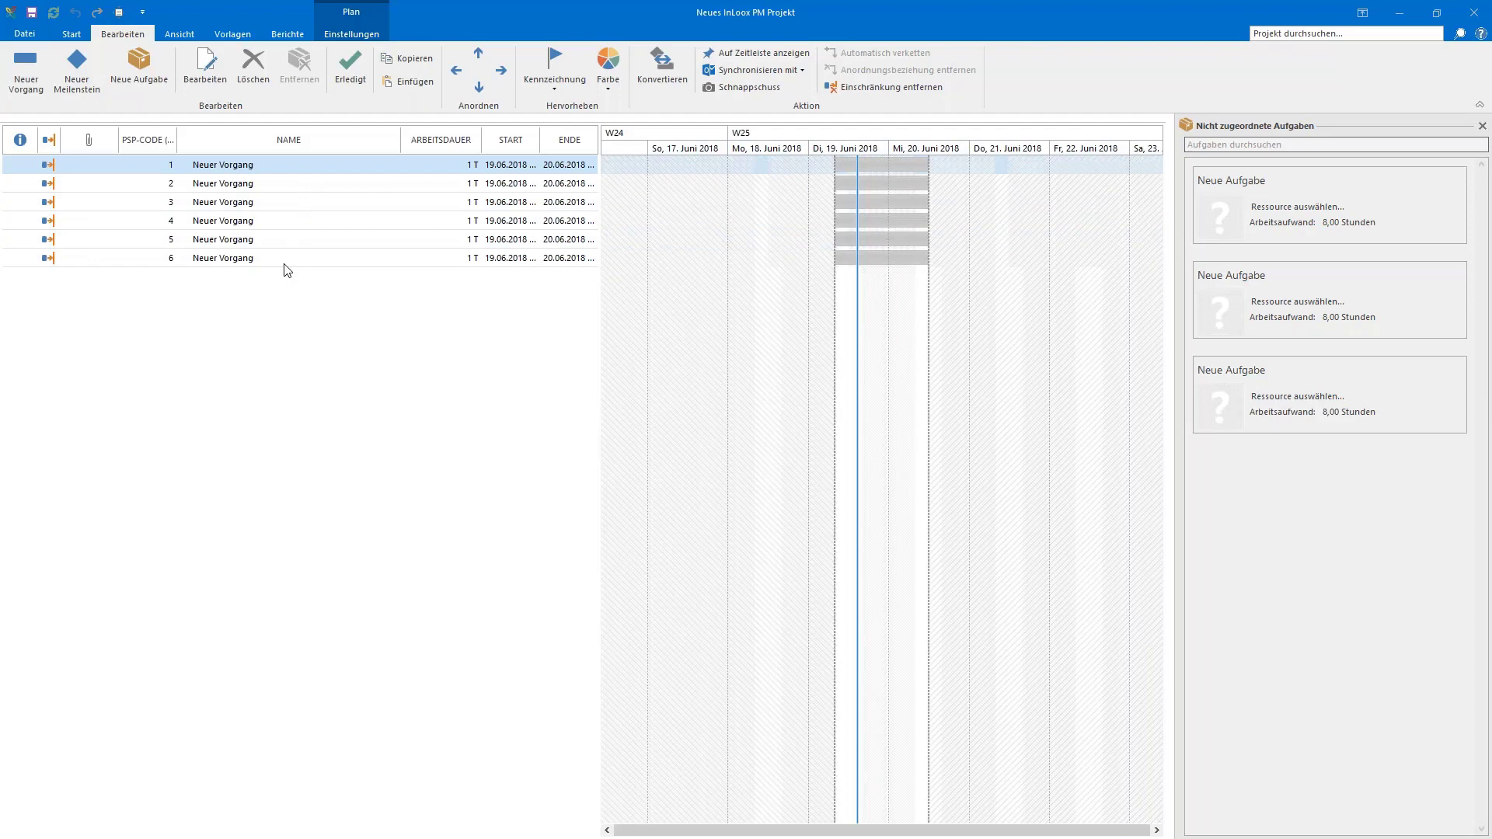
{"action": "left_click", "coordinate": [286, 265], "text": "shift"}
{"action": "left_click", "coordinate": [874, 51]}
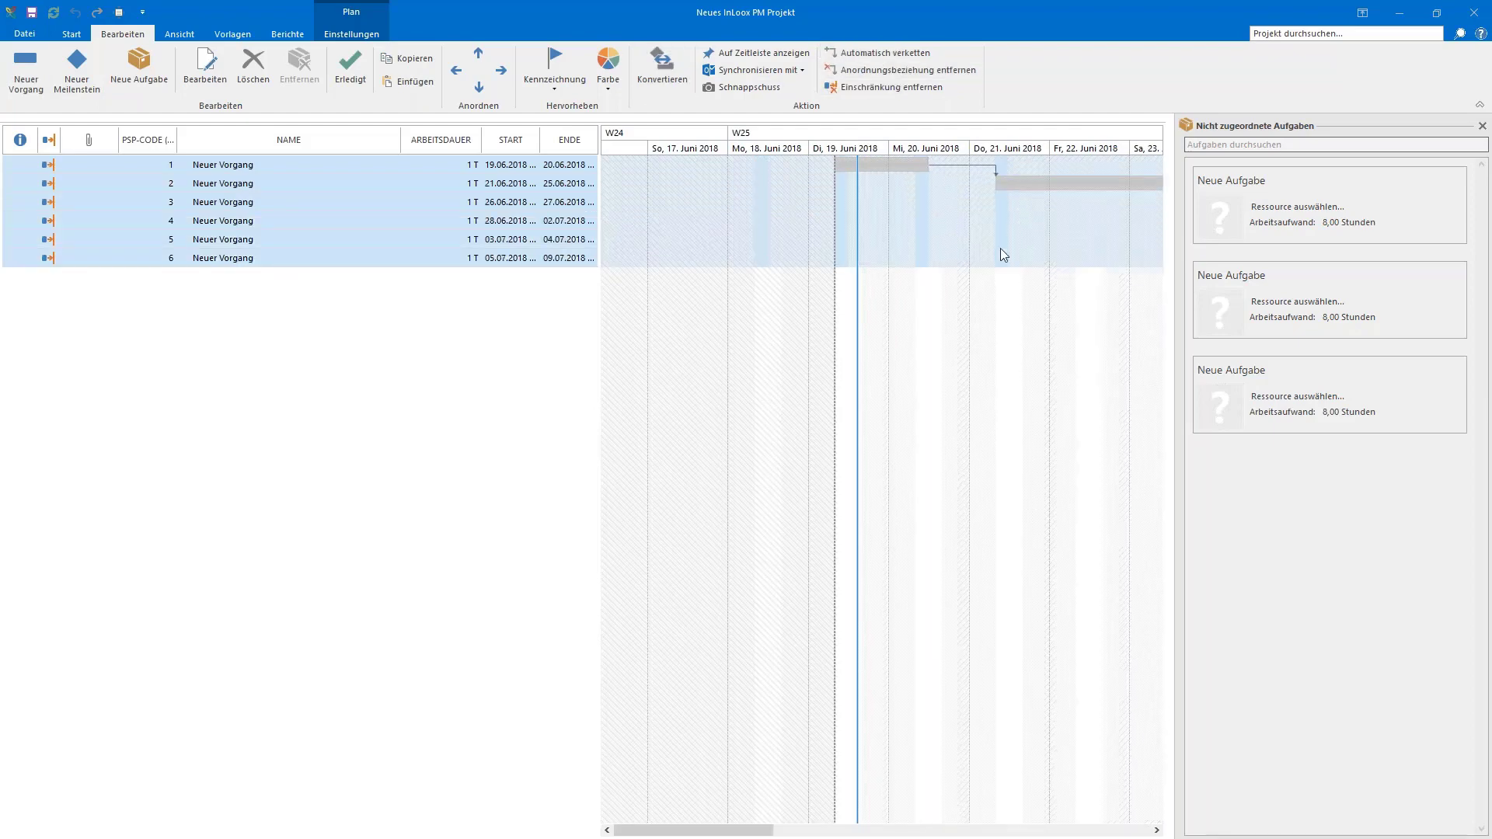
{"action": "scroll", "coordinate": [923, 314], "scroll_direction": "down", "scroll_amount": 3}
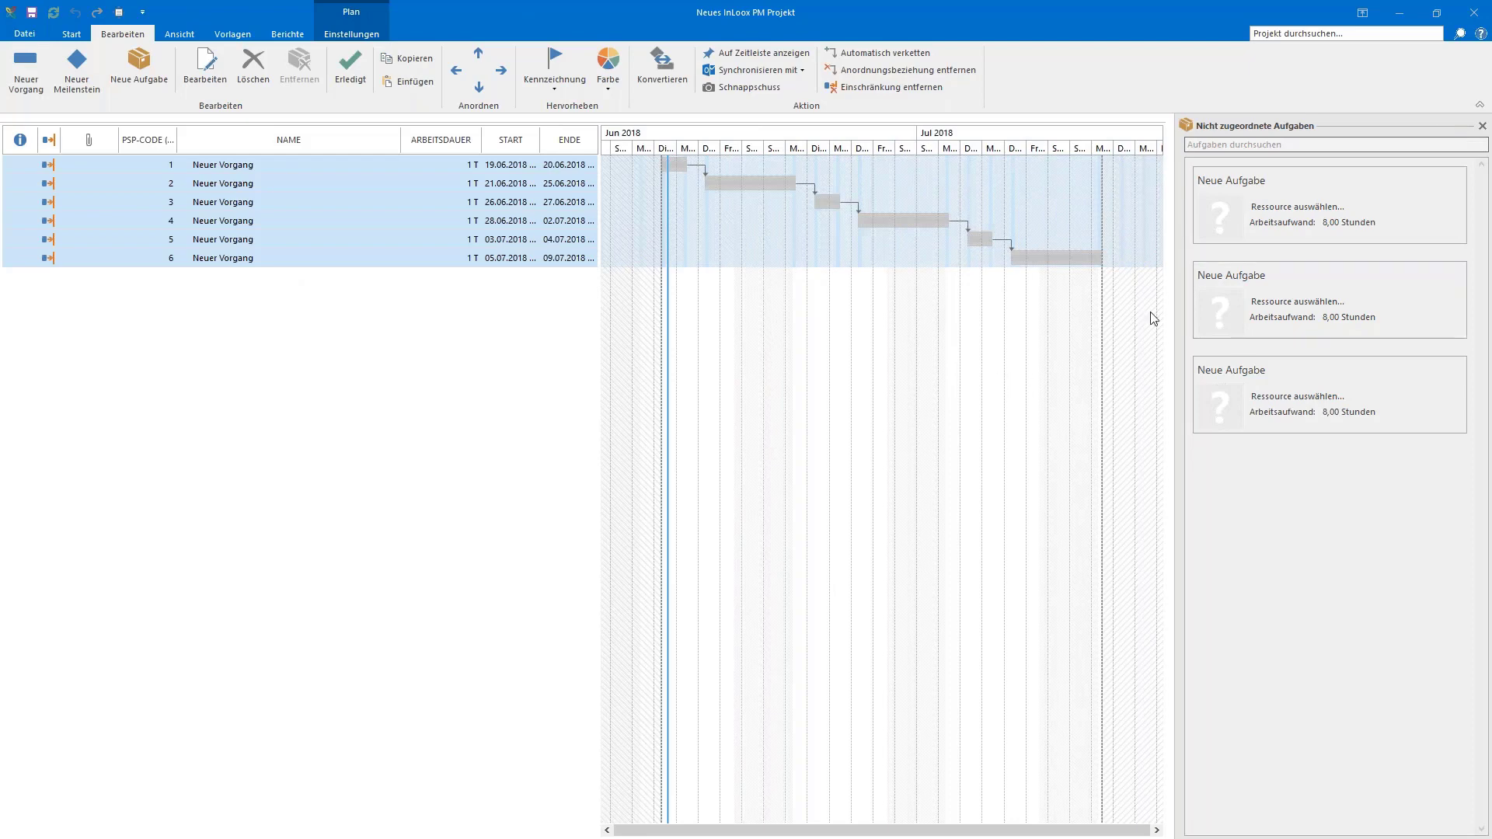
{"action": "left_click", "coordinate": [1483, 125]}
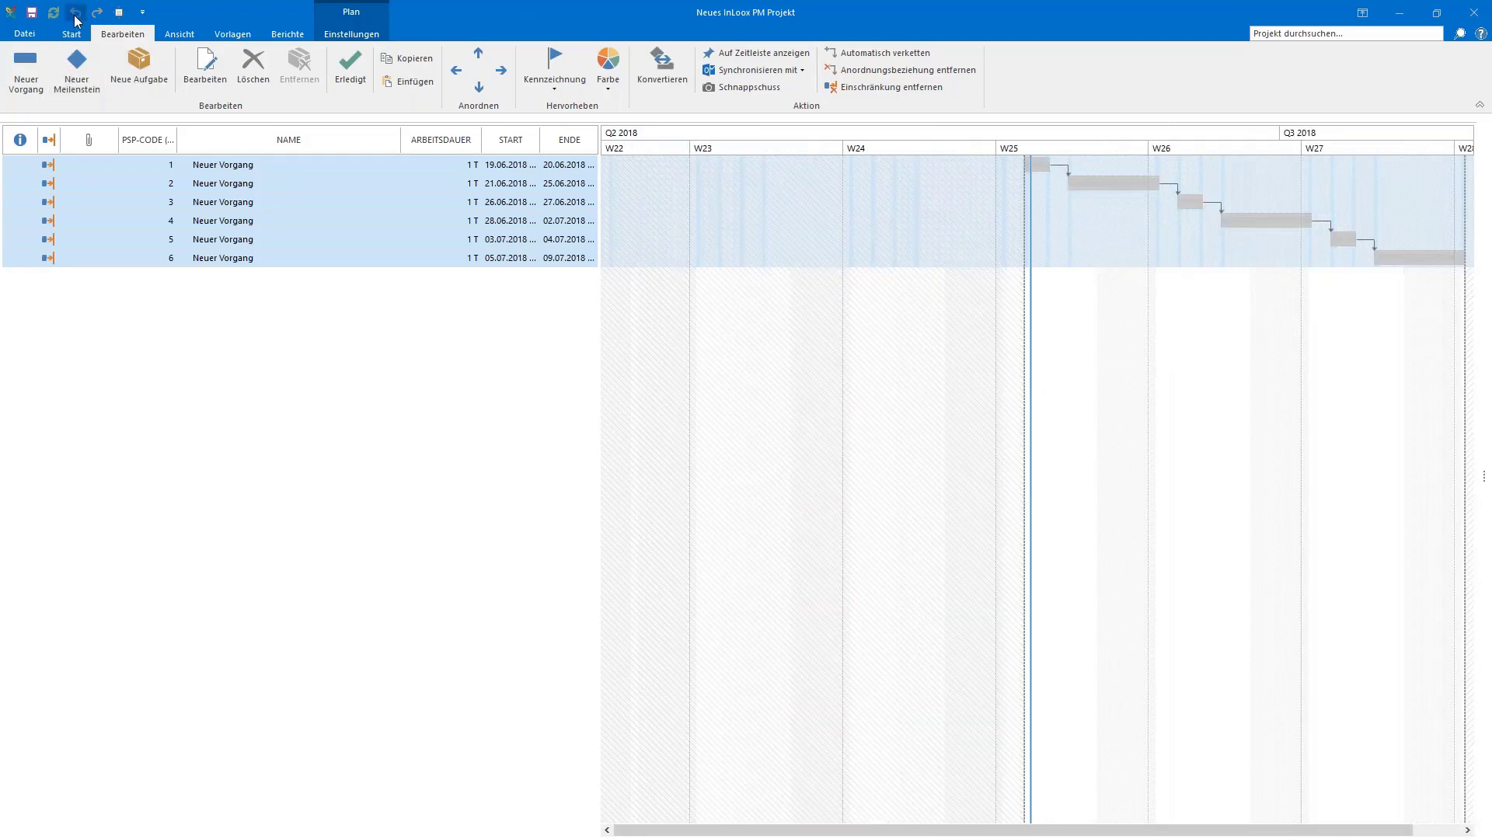
{"action": "left_click", "coordinate": [76, 14]}
Step: Add two new tasks under activity 3 and three under activity 5, keeping their default names
{"action": "left_click", "coordinate": [362, 261]}
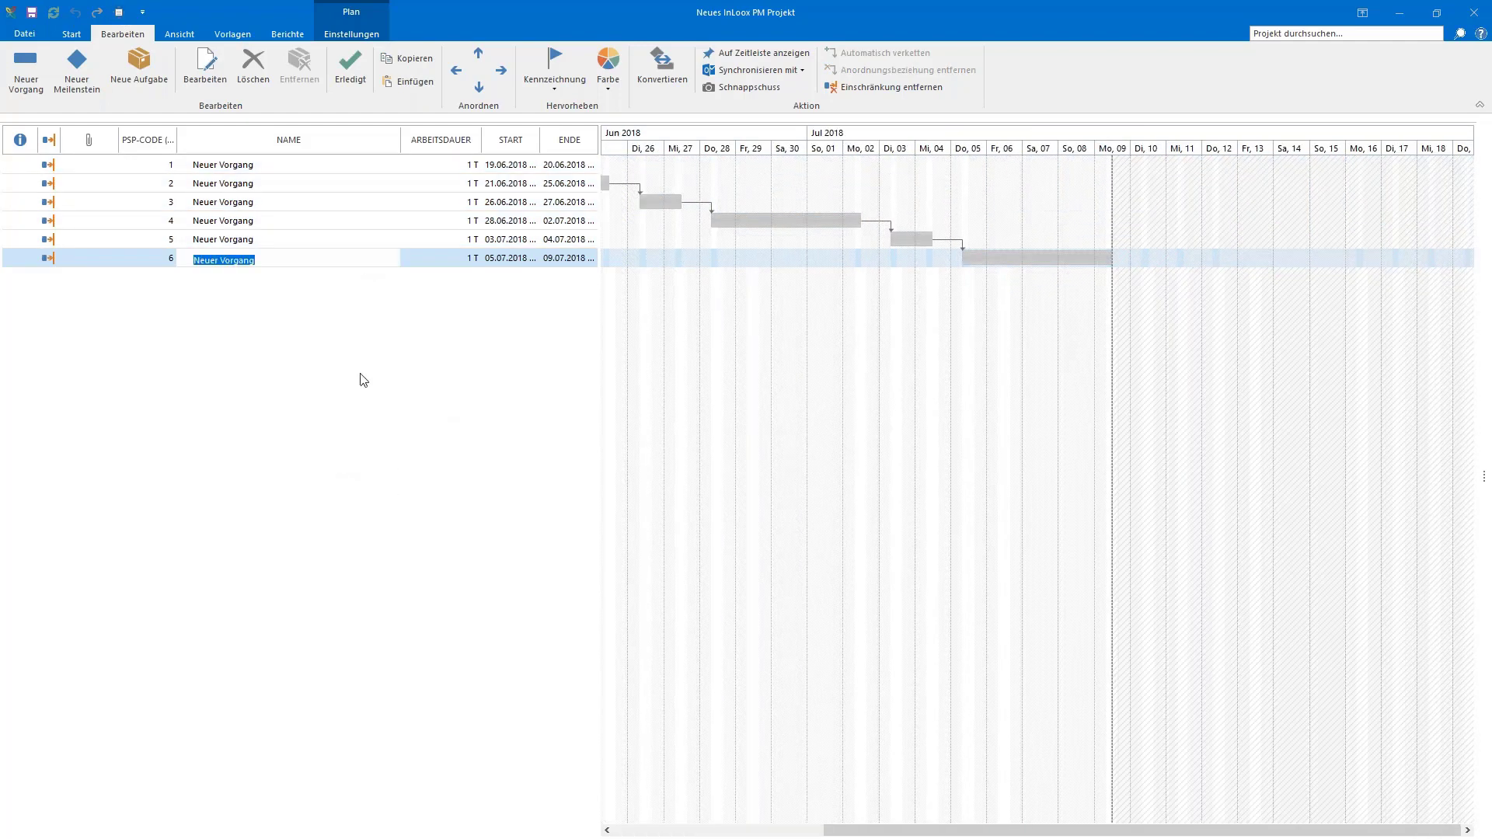
{"action": "left_click", "coordinate": [275, 214]}
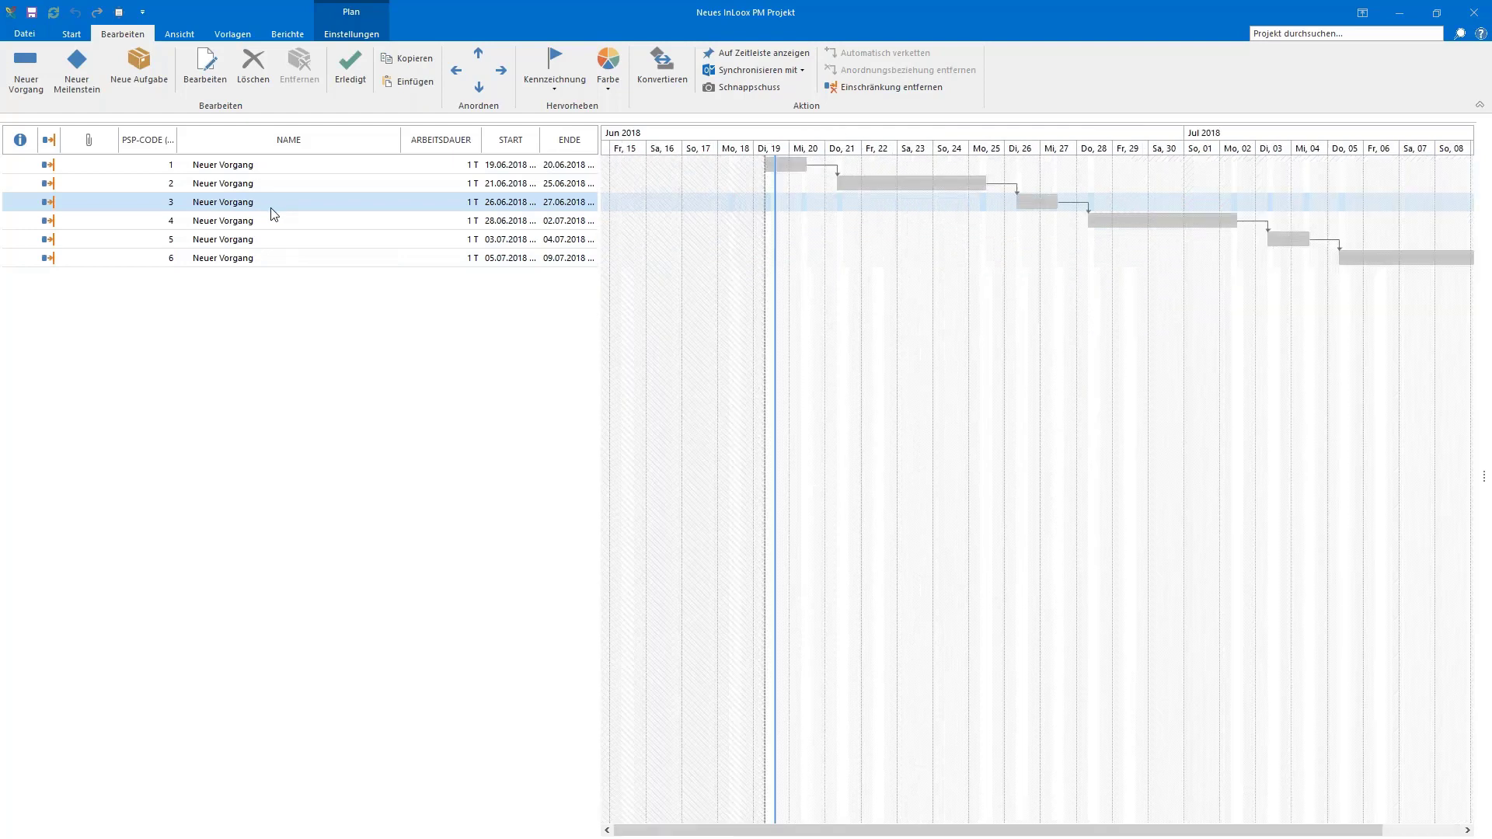
{"action": "left_click", "coordinate": [140, 73]}
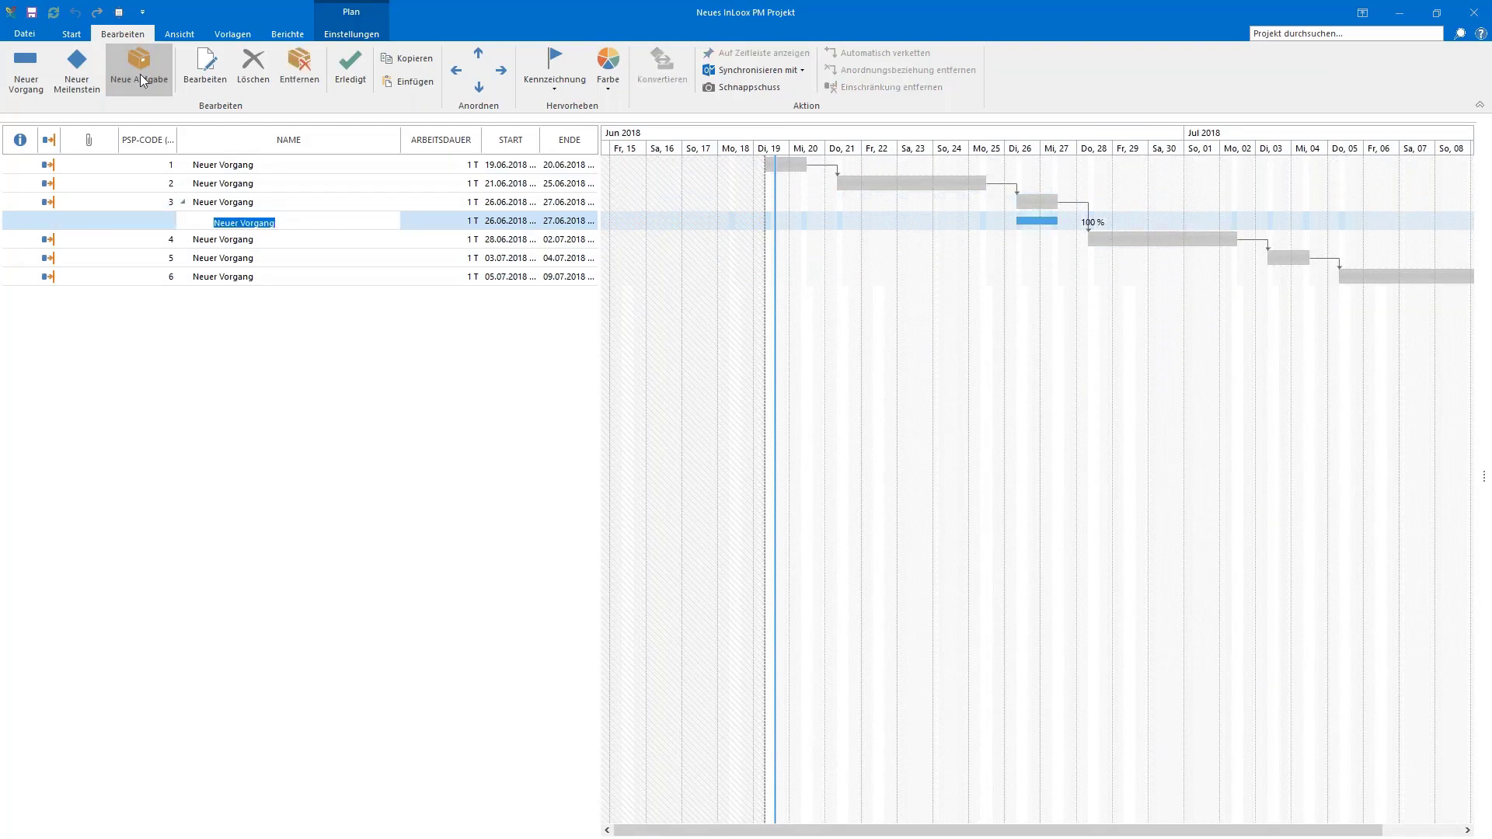
{"action": "left_click", "coordinate": [140, 73]}
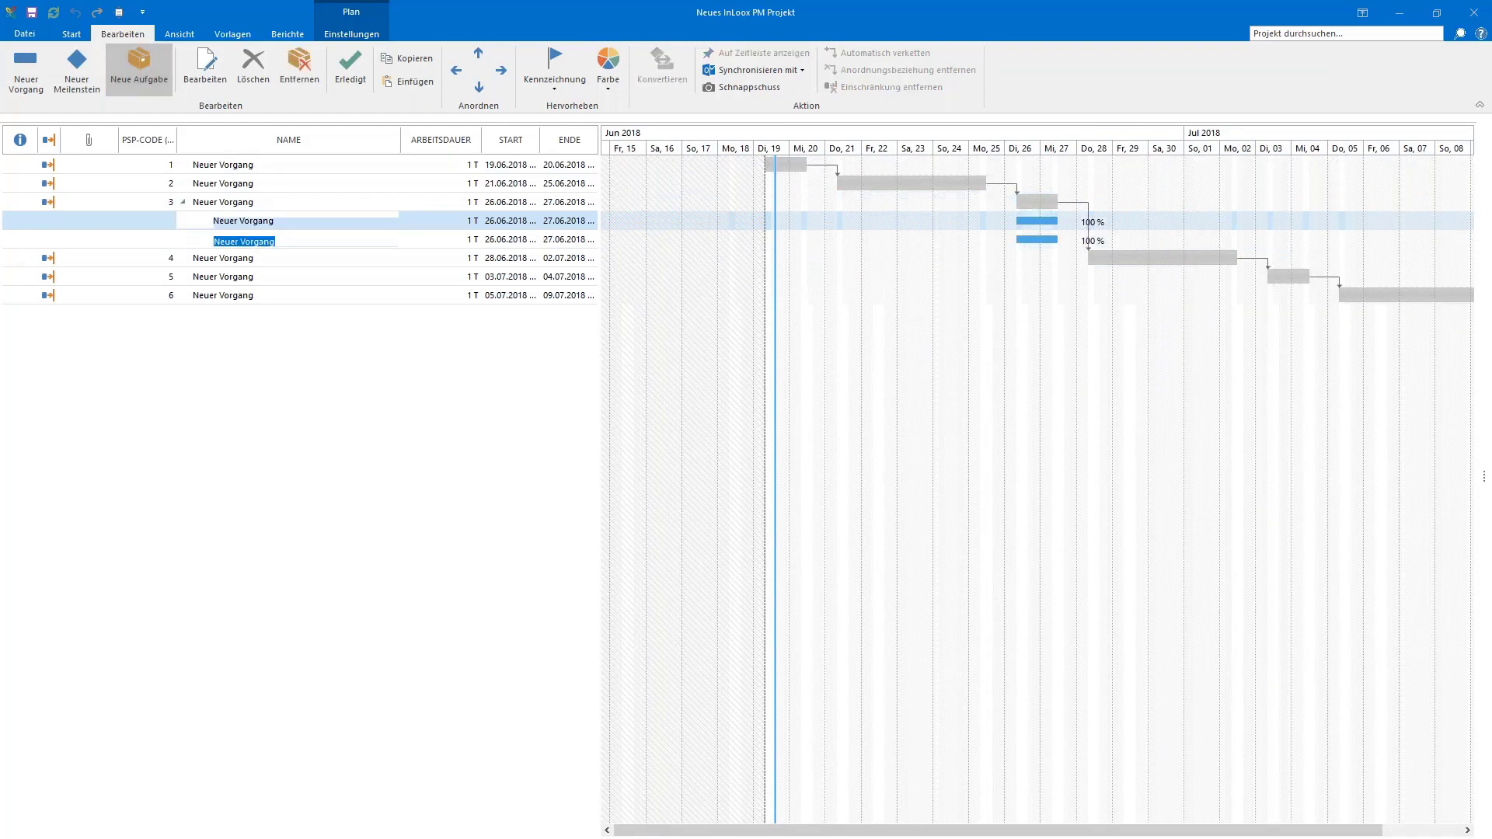
{"action": "left_click", "coordinate": [153, 87]}
{"action": "left_click", "coordinate": [152, 87]}
{"action": "left_click", "coordinate": [153, 87]}
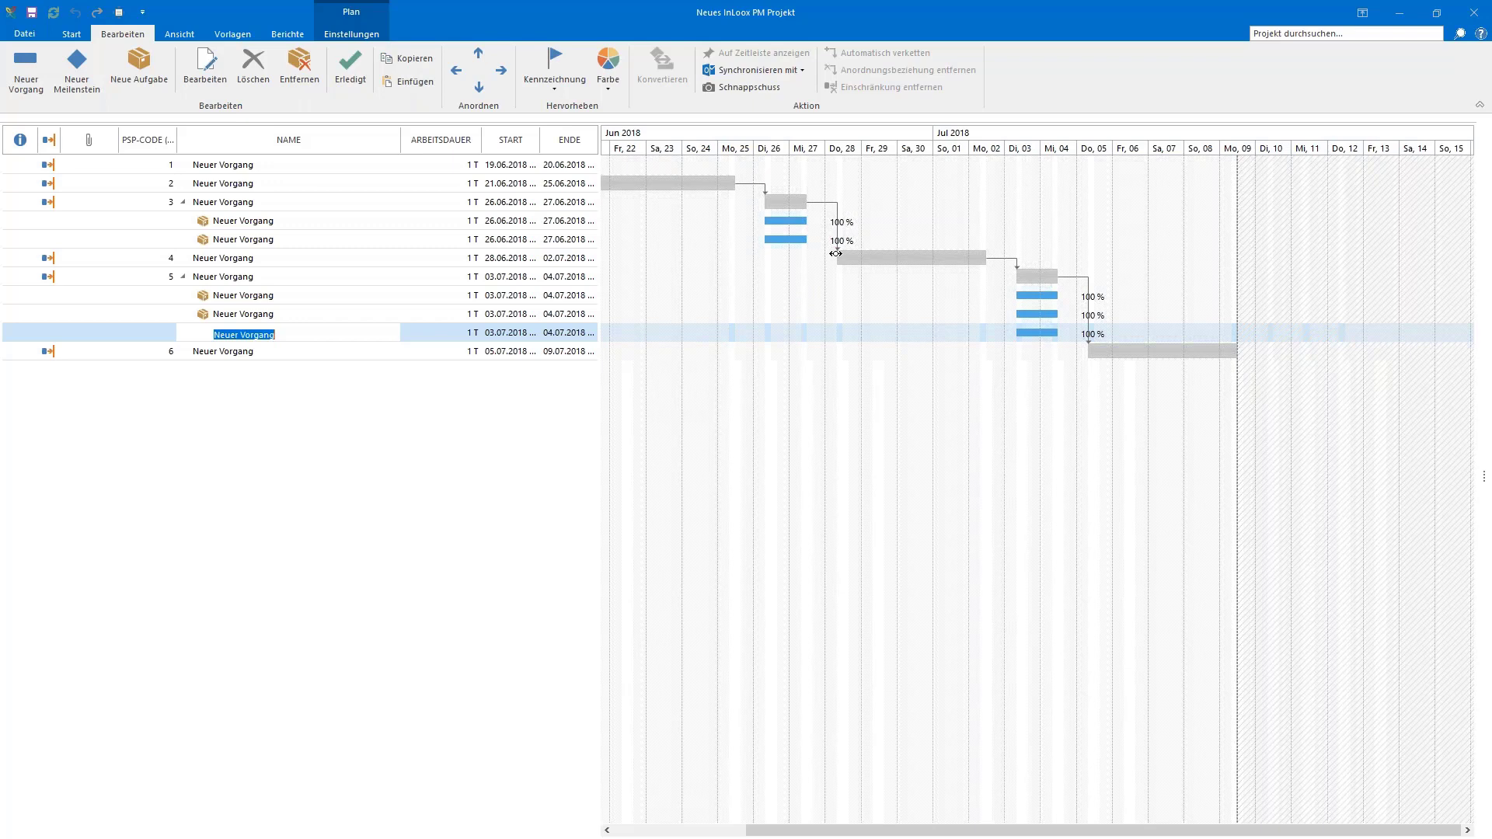
Step: Check the details of the first task under activity 5 and extend that activity's bar to about 11 July 2018
{"action": "left_click", "coordinate": [257, 298]}
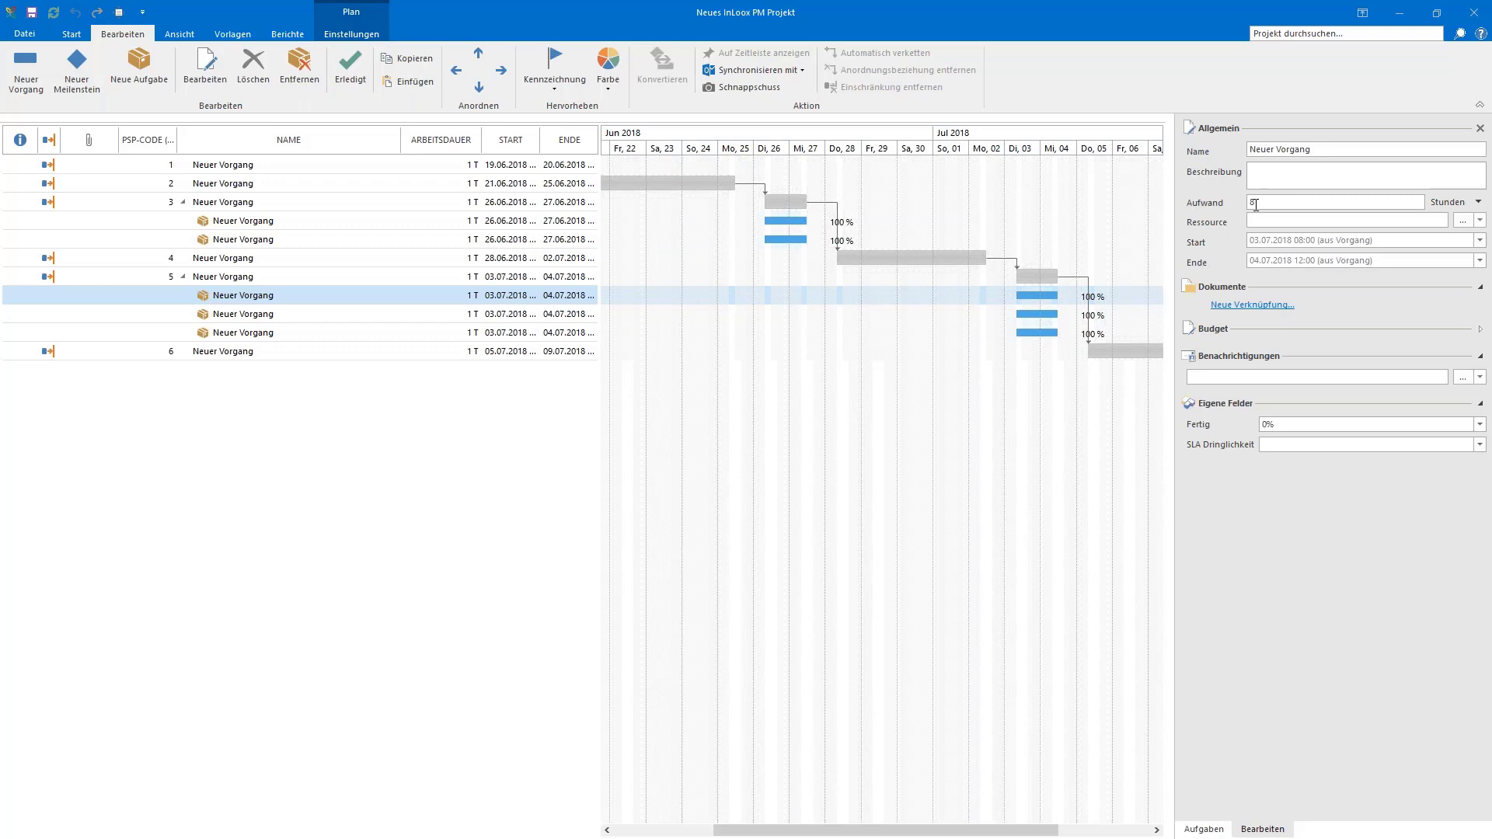
{"action": "left_click", "coordinate": [1480, 128]}
{"action": "left_click", "coordinate": [1043, 272]}
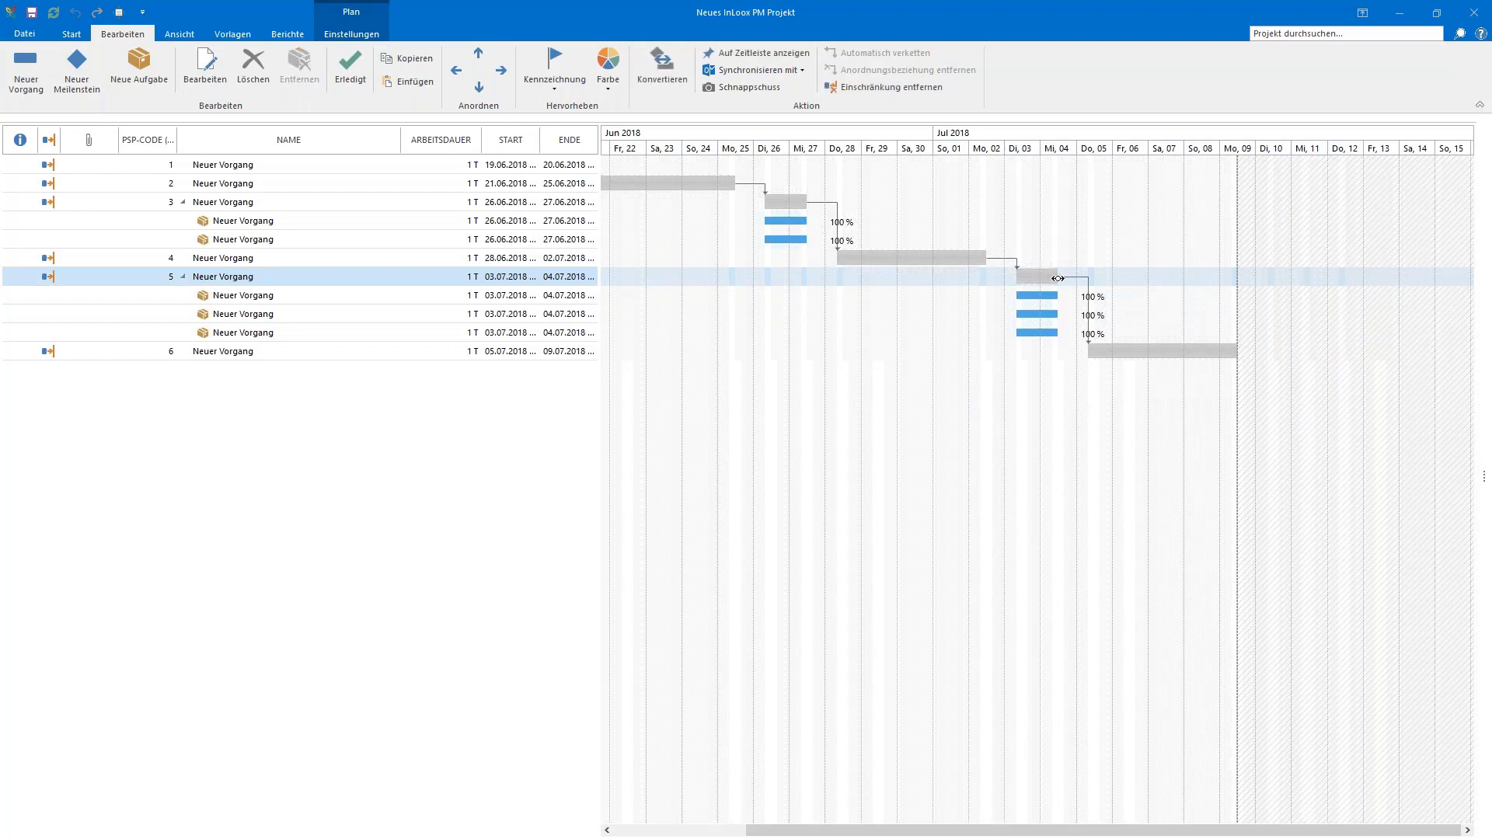
{"action": "left_click_drag", "start_coordinate": [1059, 276], "coordinate": [1291, 271]}
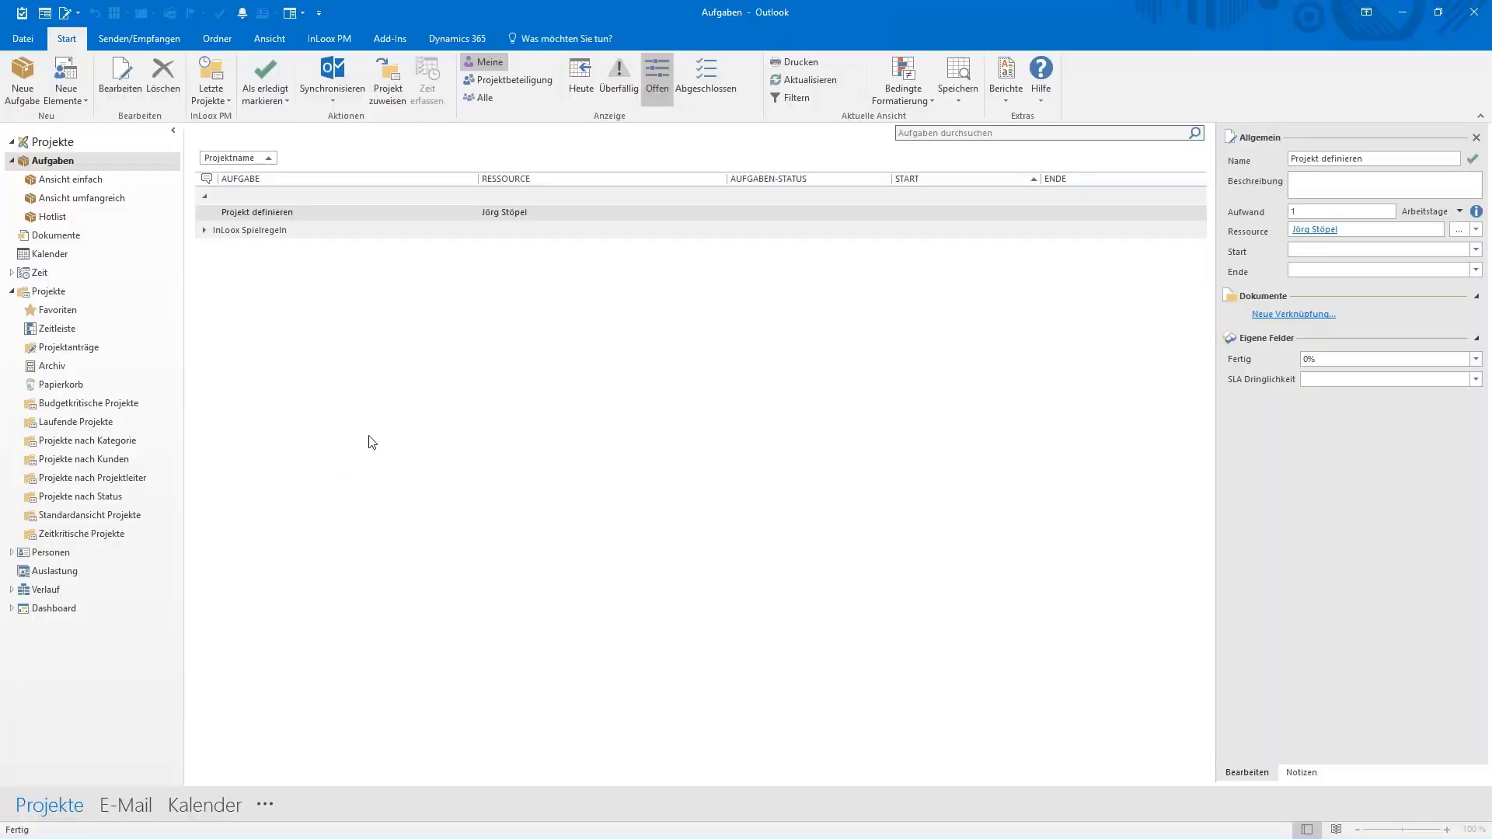
Step: Open the recent project InLoox Spielregeln and start a new file link in its Dokumente area
{"action": "left_click", "coordinate": [211, 95]}
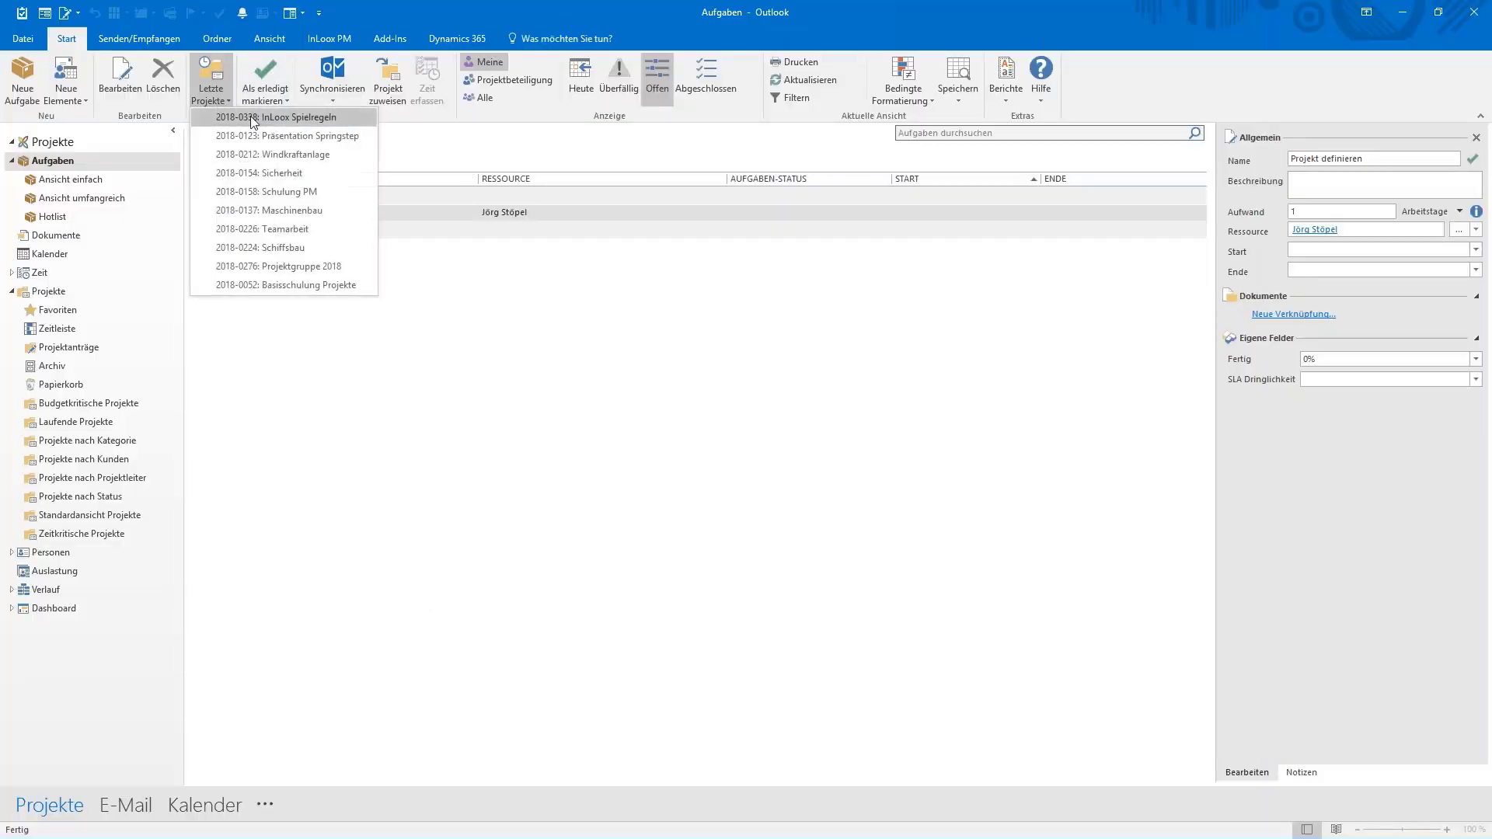
{"action": "left_click", "coordinate": [250, 117]}
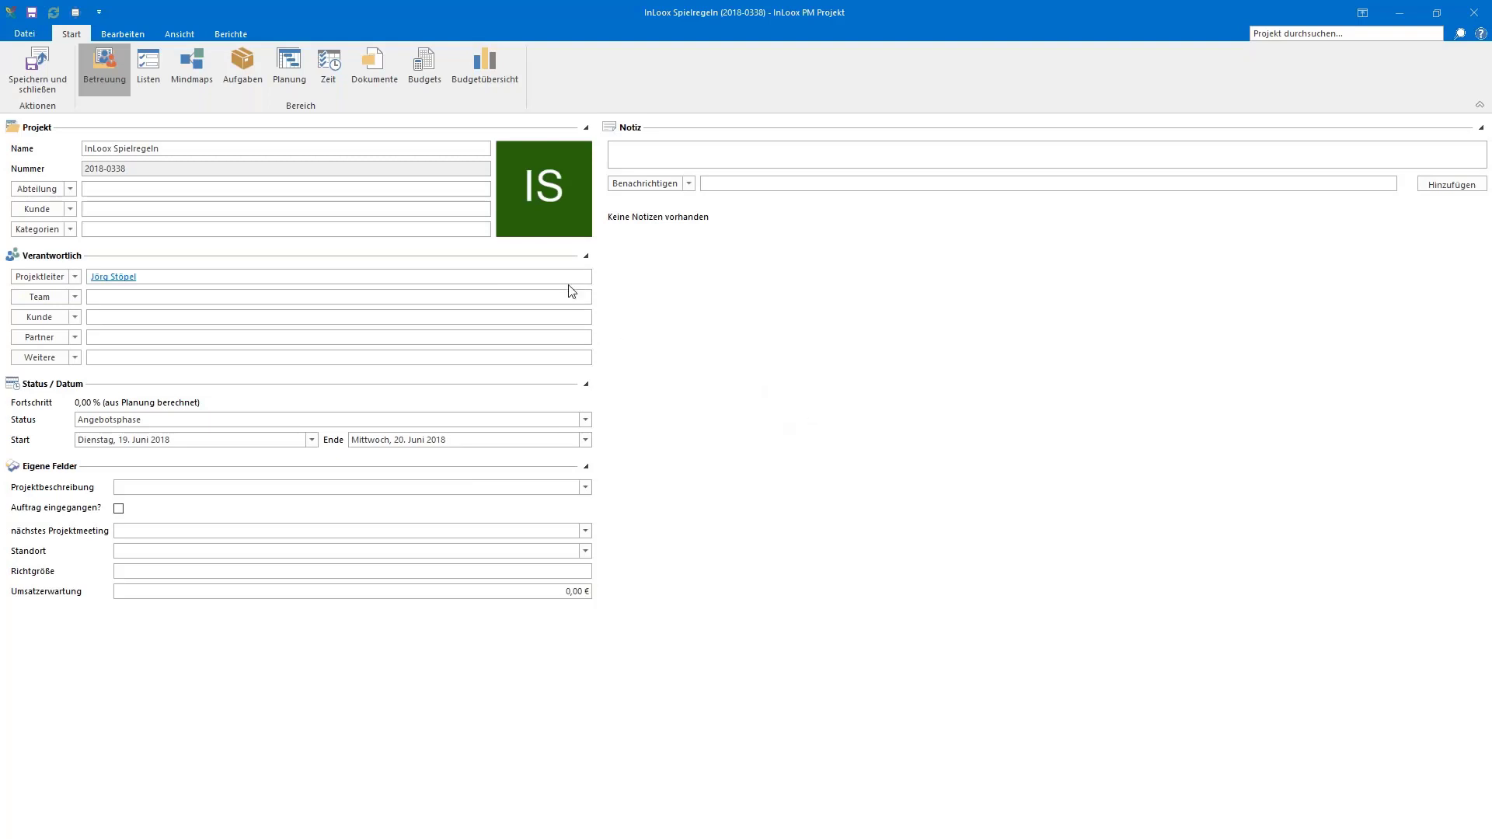
{"action": "left_click", "coordinate": [381, 76]}
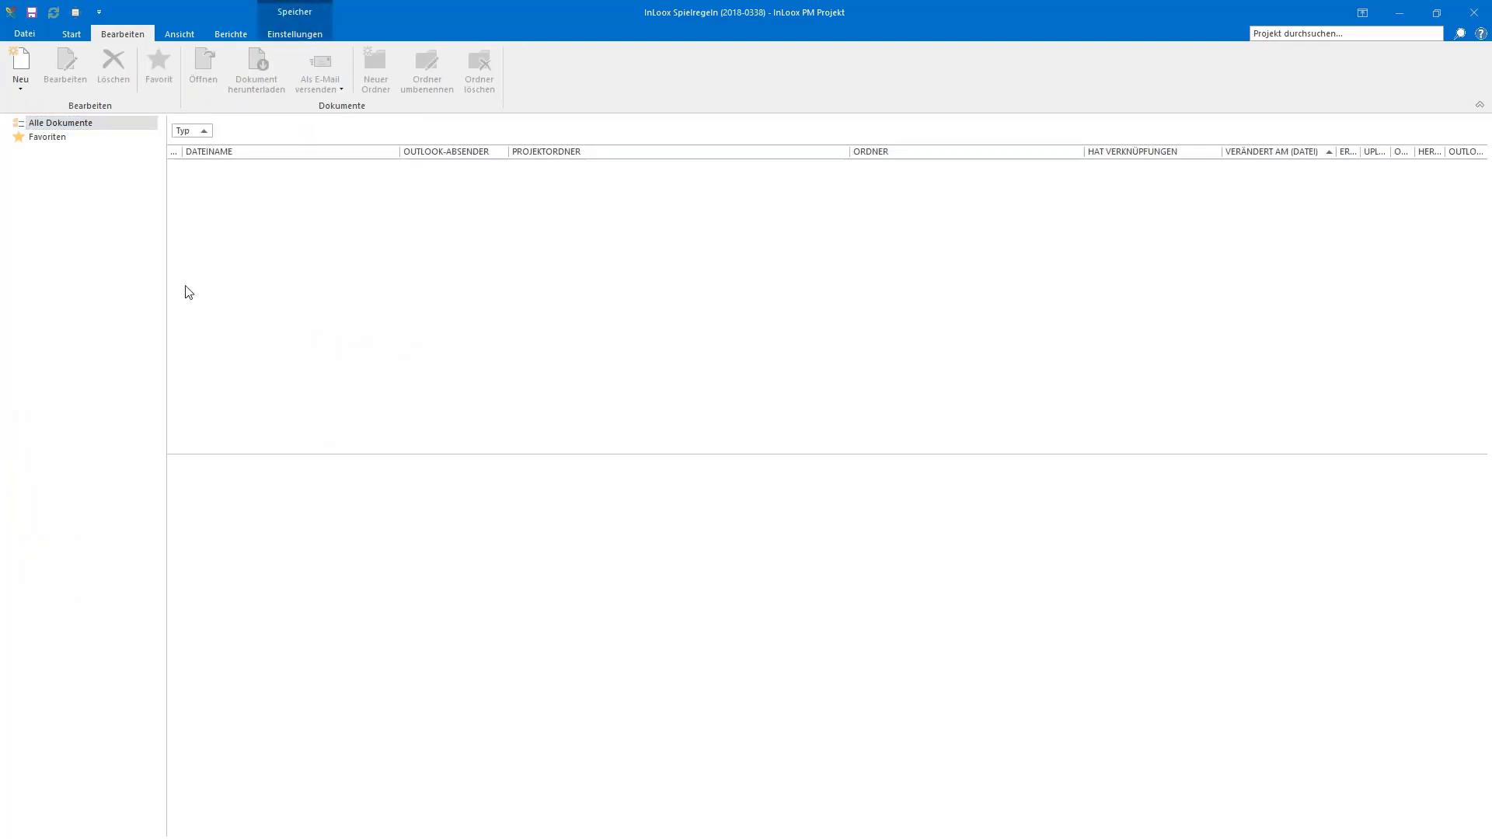
{"action": "left_click", "coordinate": [27, 86]}
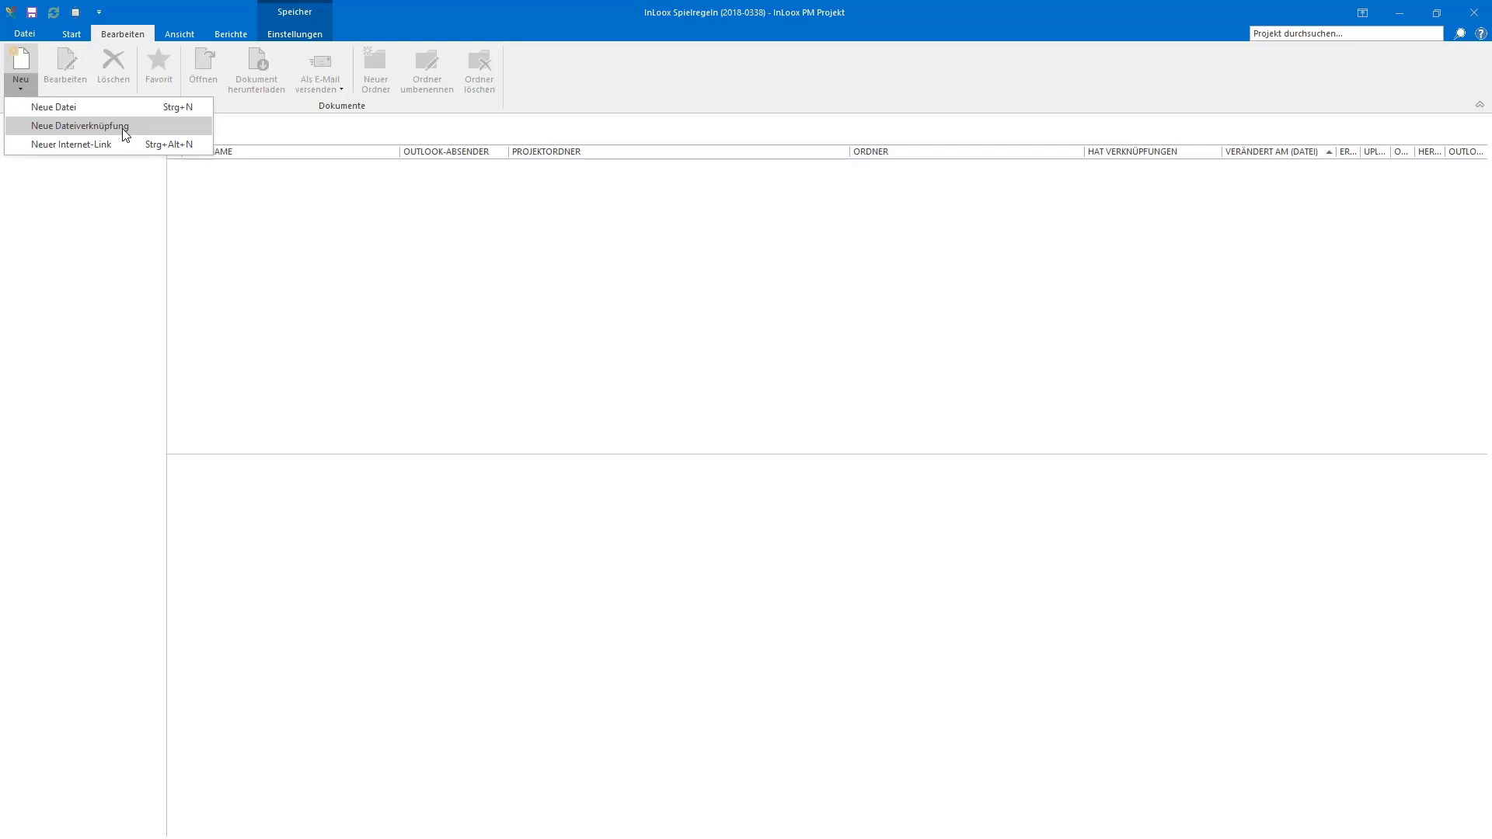
{"action": "left_click", "coordinate": [123, 130]}
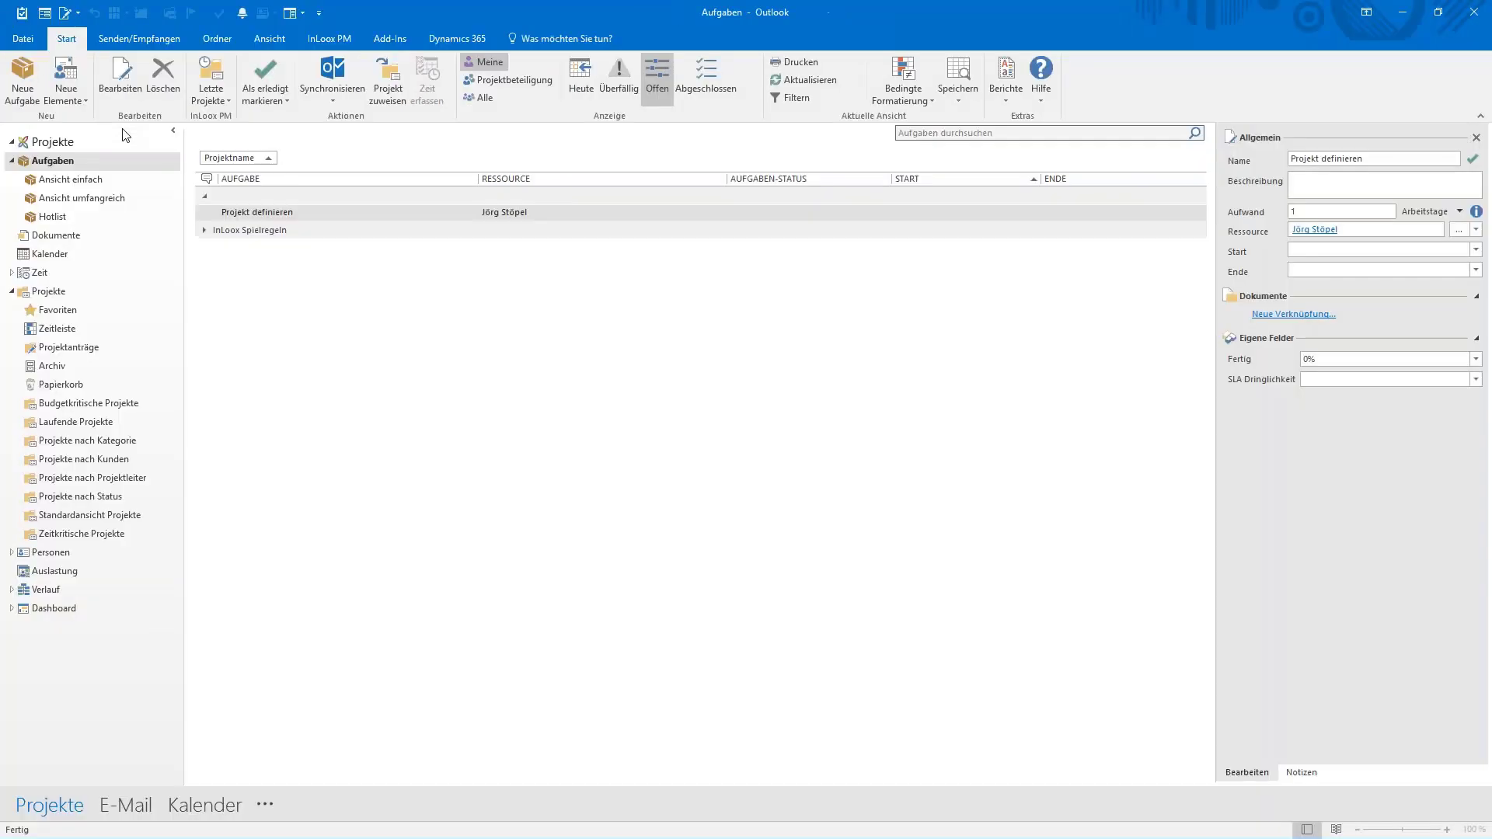
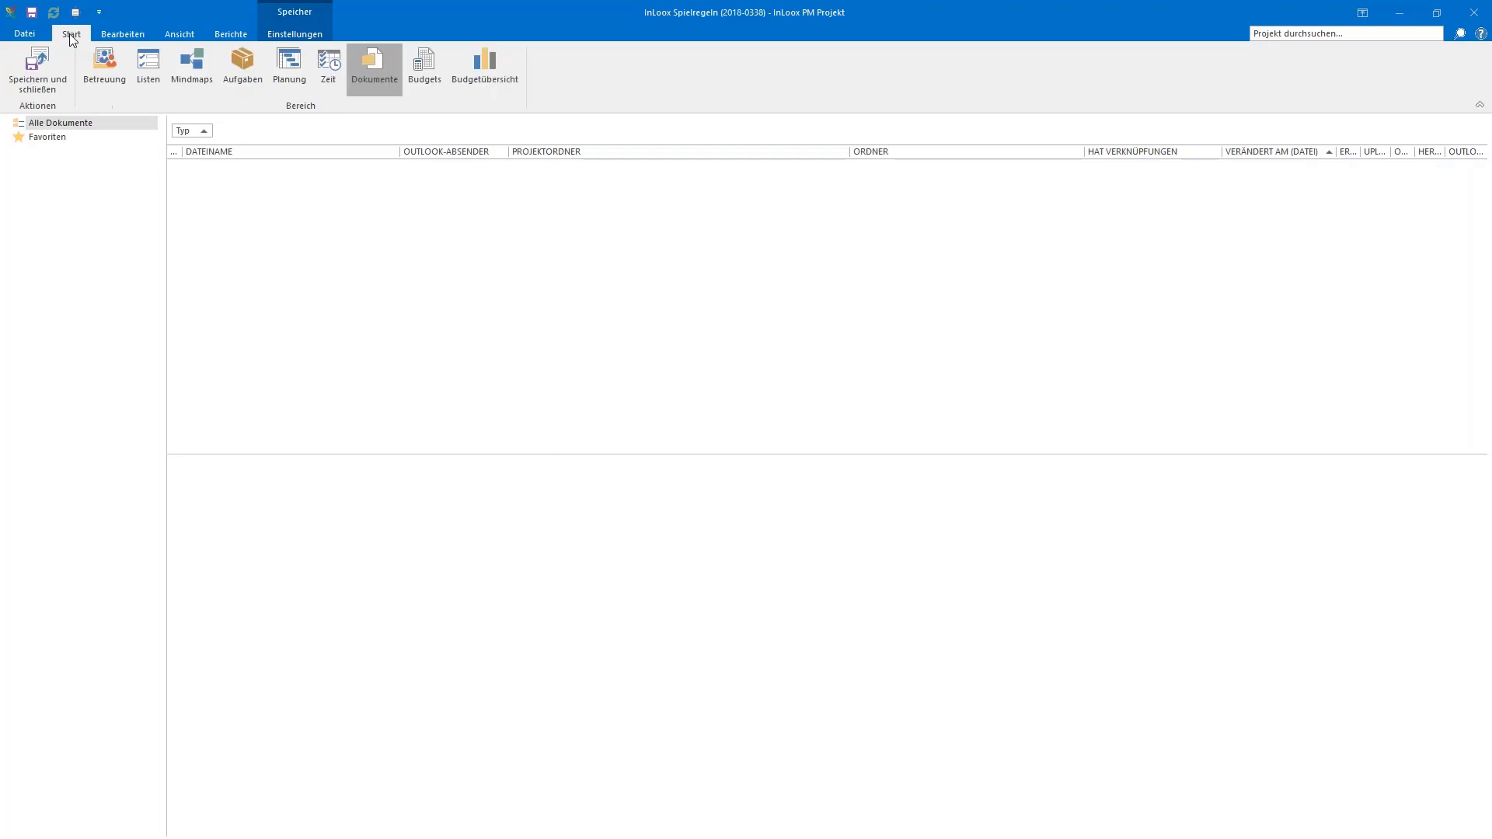
Step: Show the project's Aufgaben area and open the task Behalte Deine InLoox Aufgaben im Blick for editing
{"action": "left_click", "coordinate": [243, 69]}
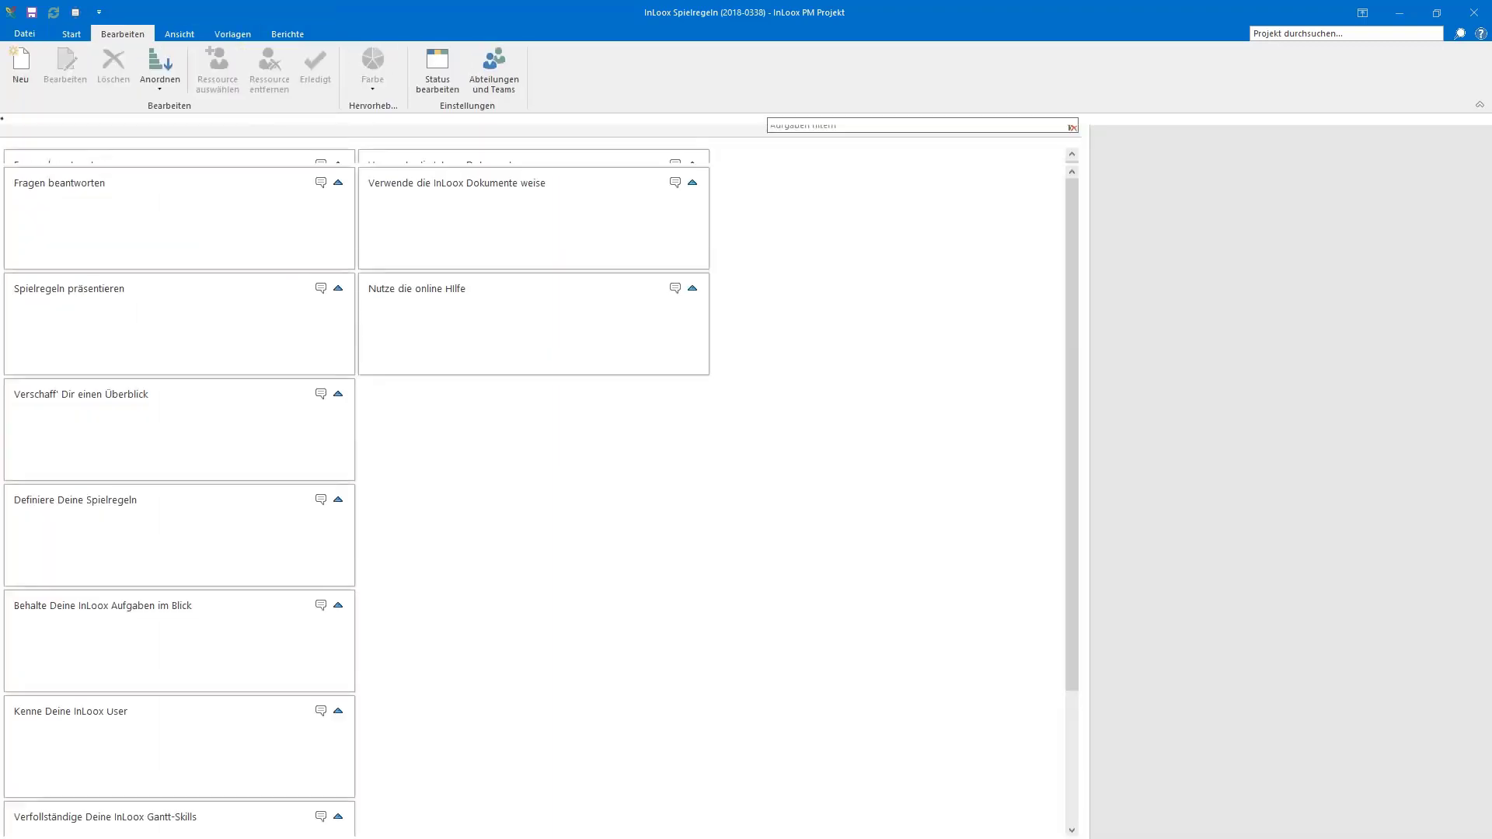
{"action": "left_click", "coordinate": [236, 606]}
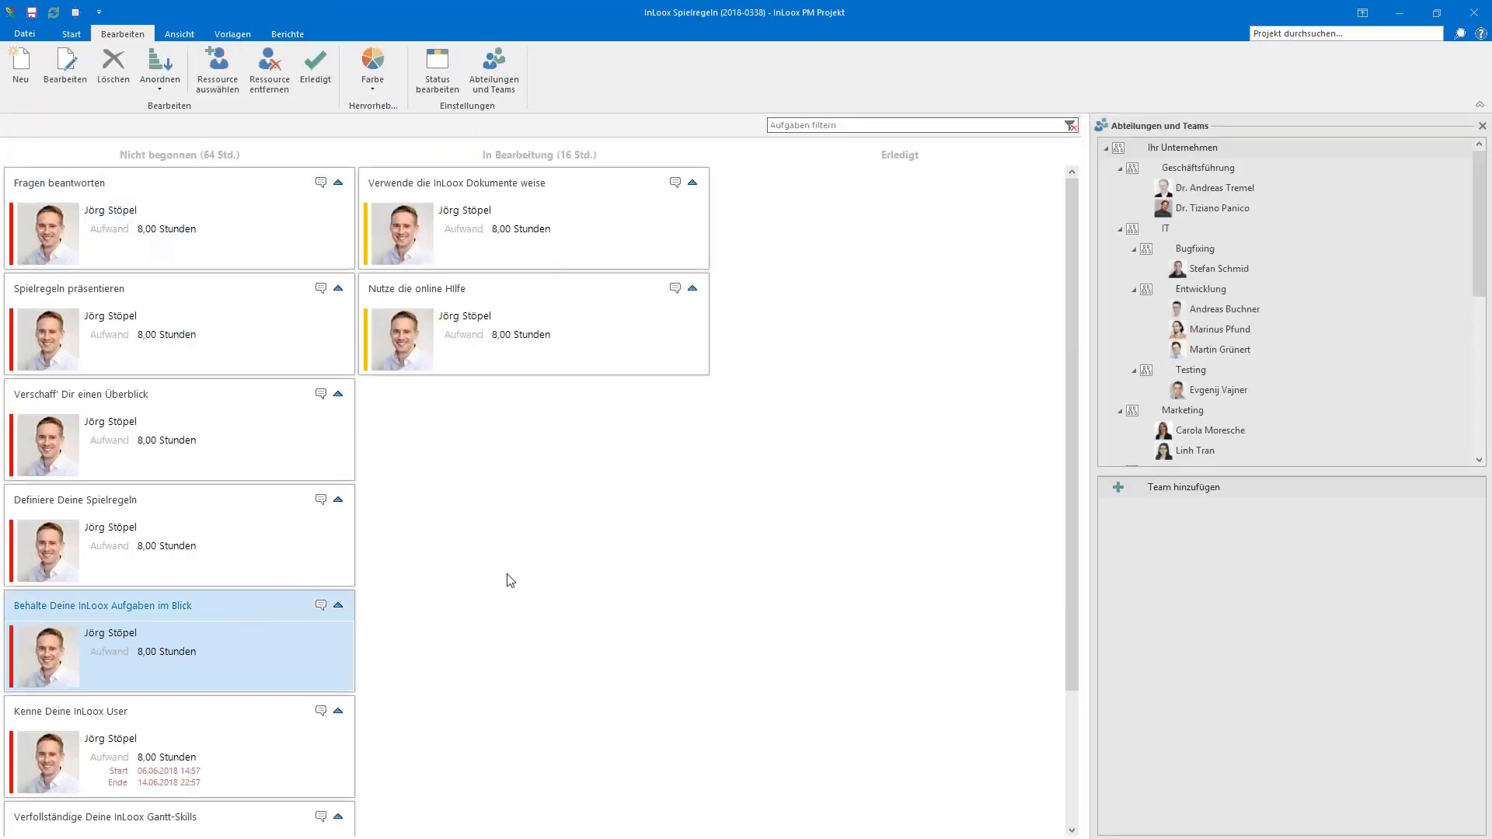
{"action": "double_click", "coordinate": [259, 606]}
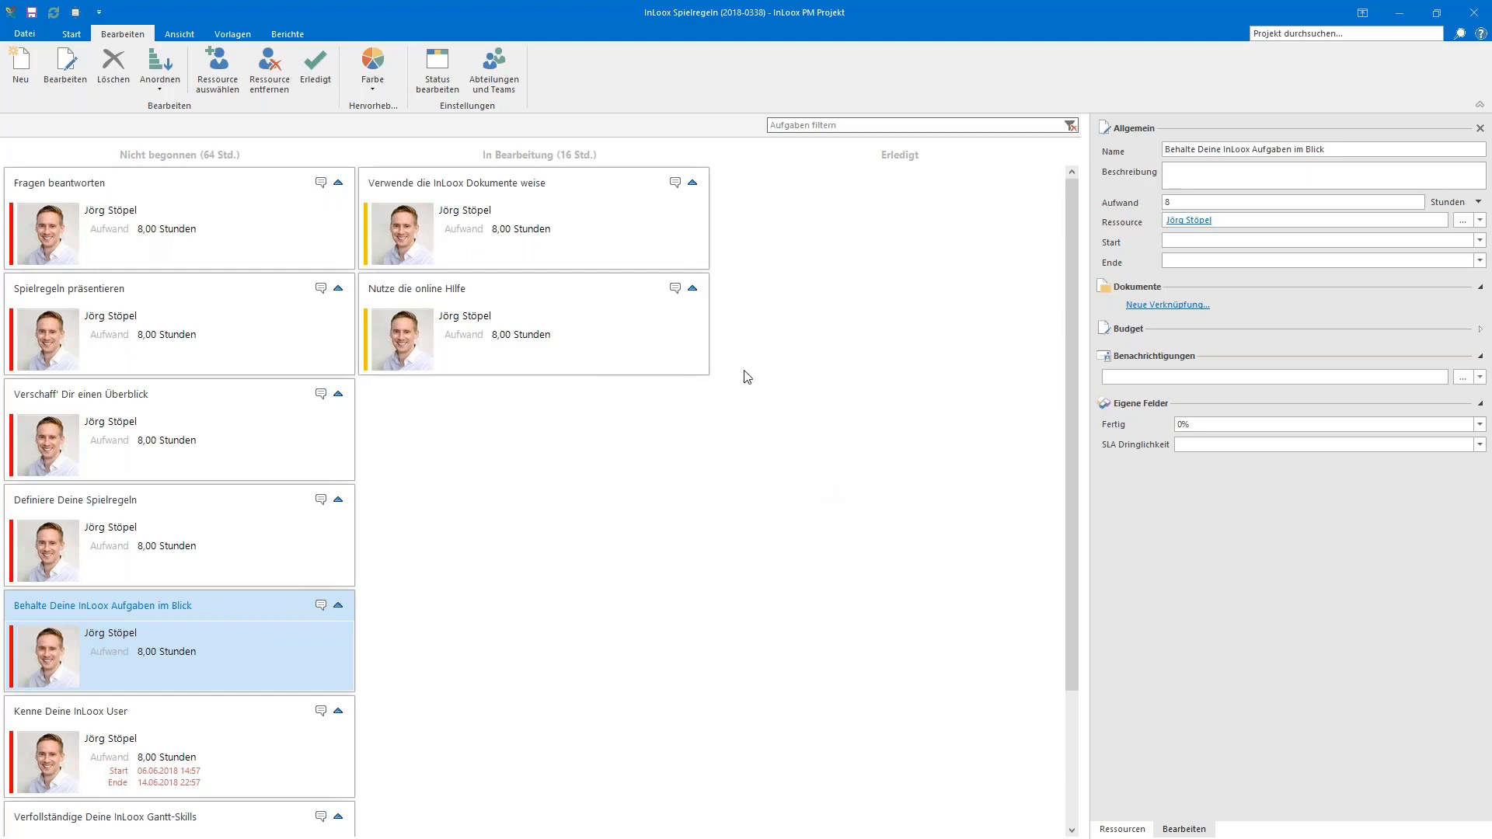
Step: Browse the address book for the task's resource, switch it to the InLoox Adressliste and leave without changing the resource
{"action": "left_click", "coordinate": [1464, 227]}
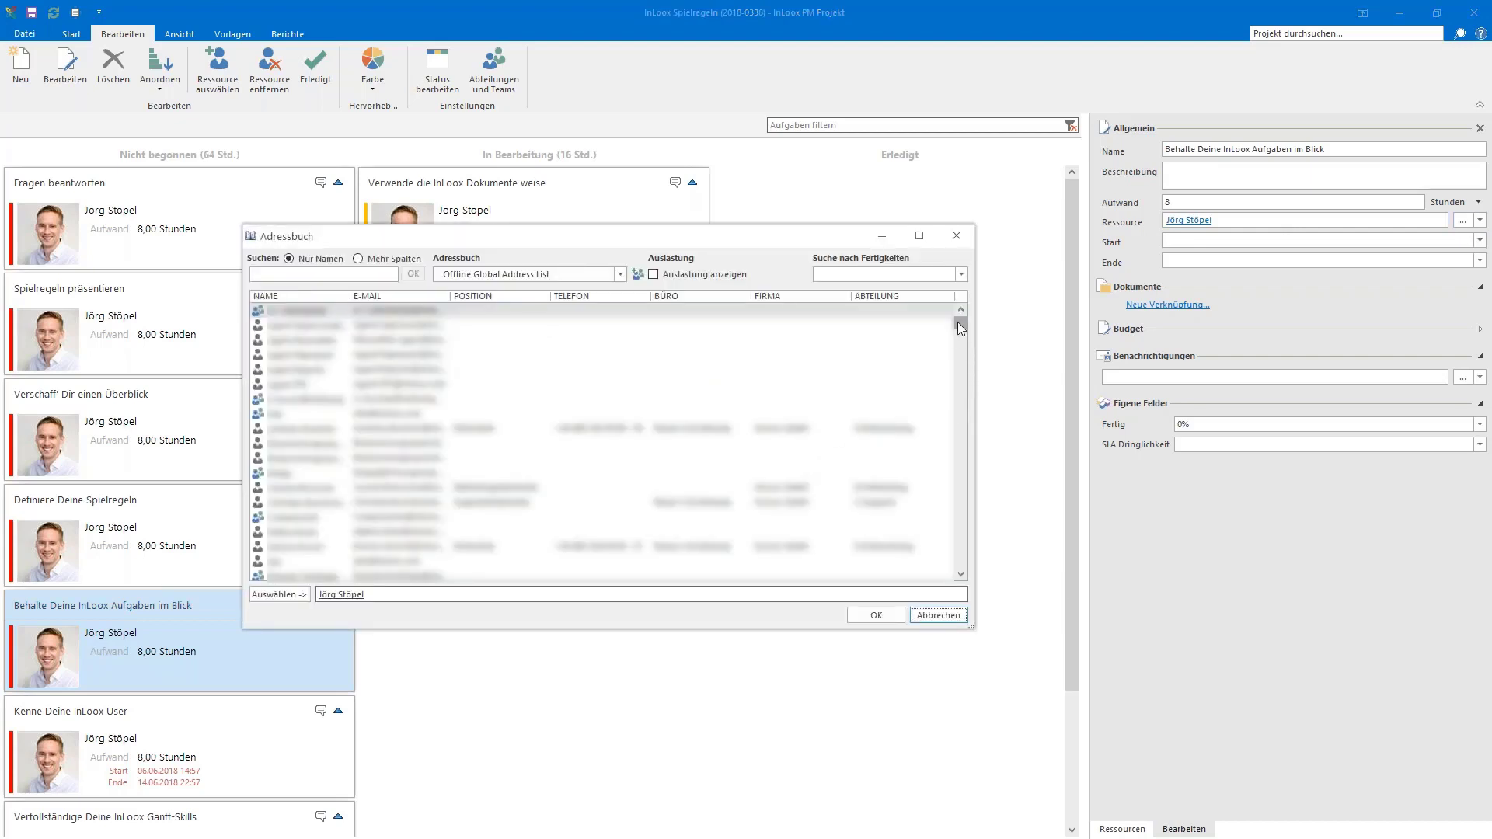
{"action": "left_click", "coordinate": [621, 275]}
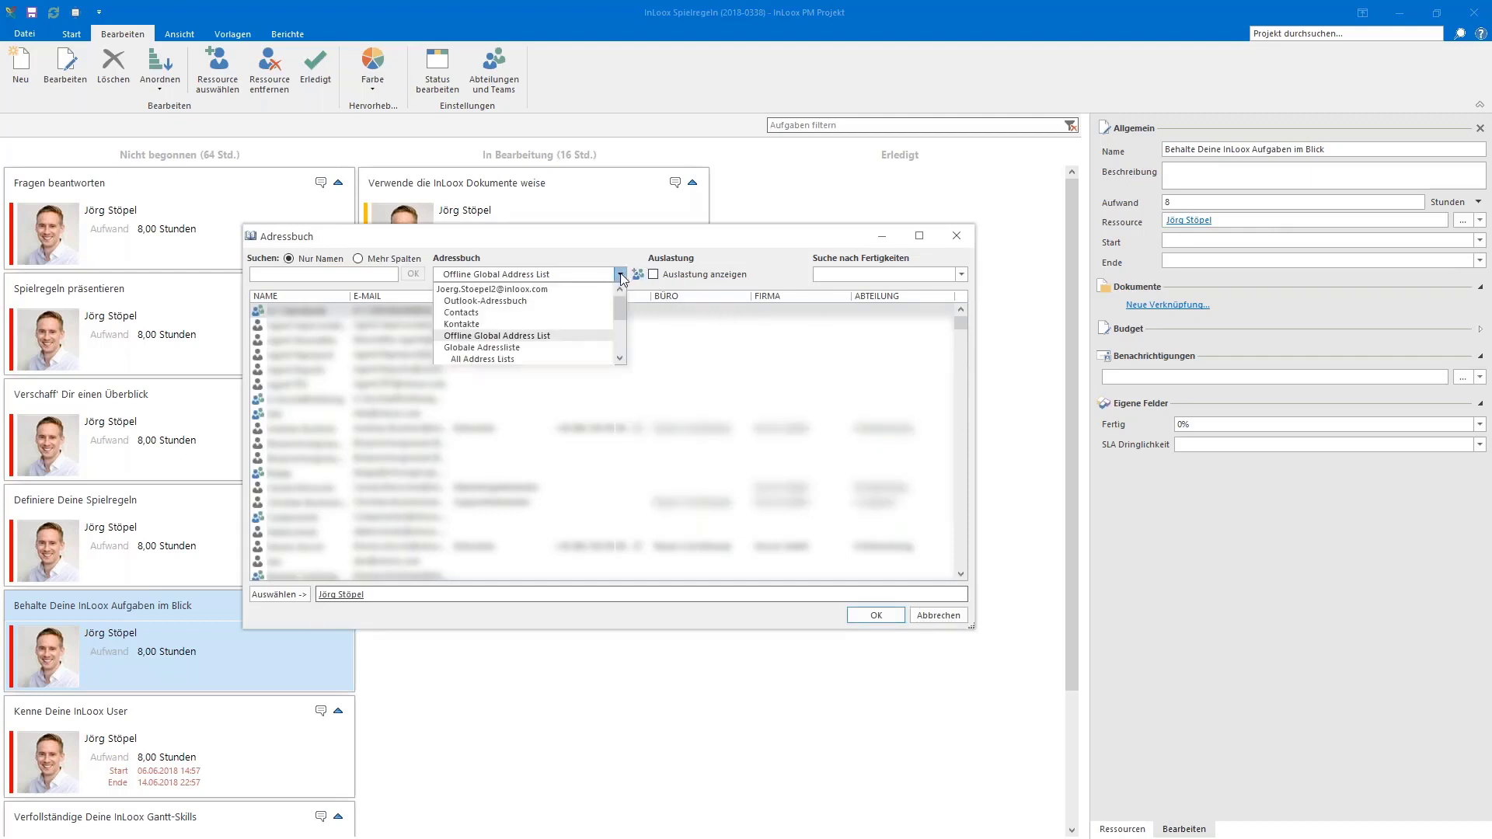
{"action": "scroll", "coordinate": [528, 327], "scroll_direction": "down", "scroll_amount": 3}
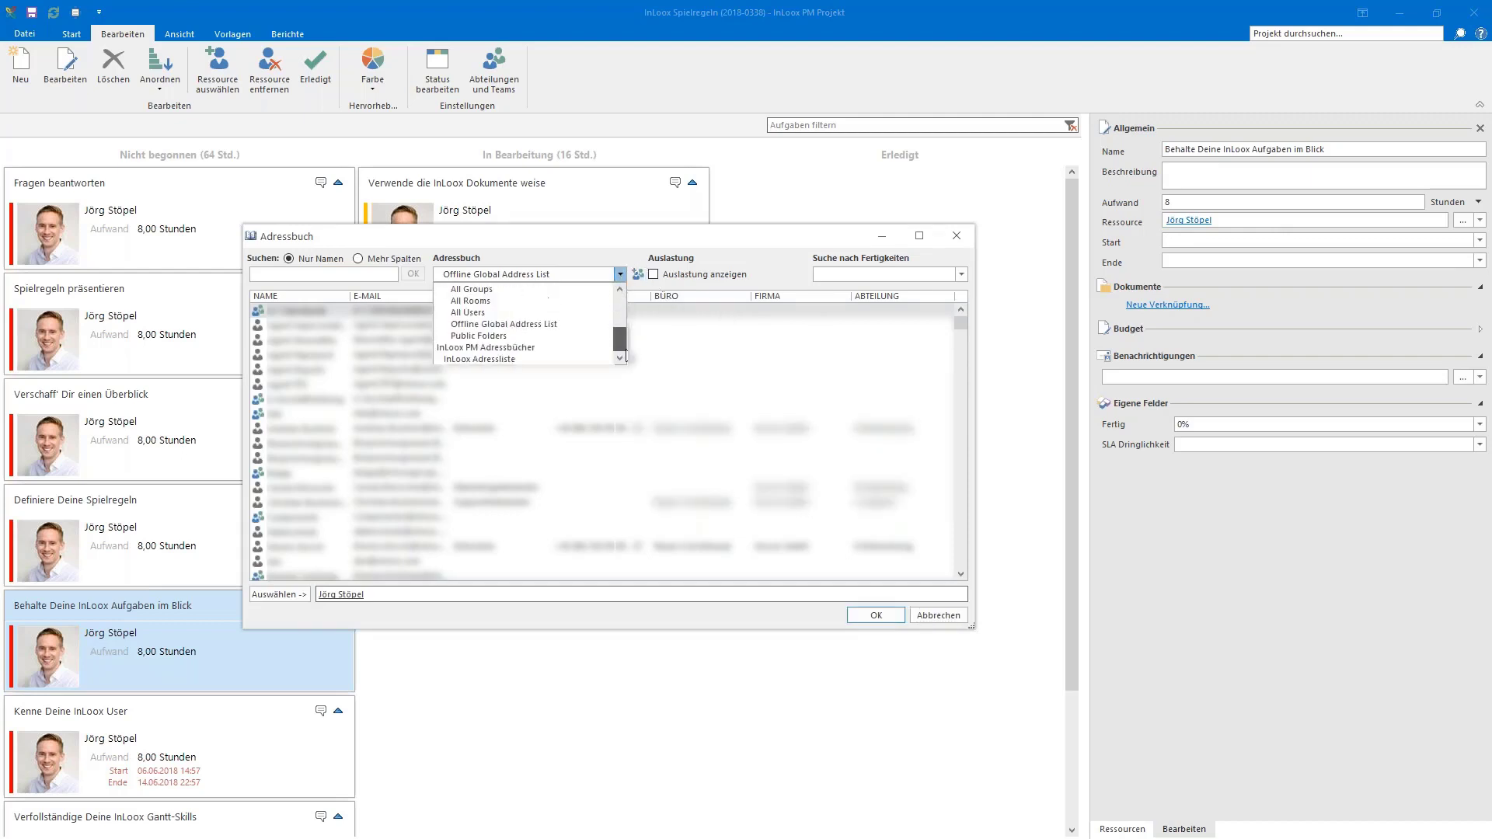
{"action": "left_click", "coordinate": [470, 360]}
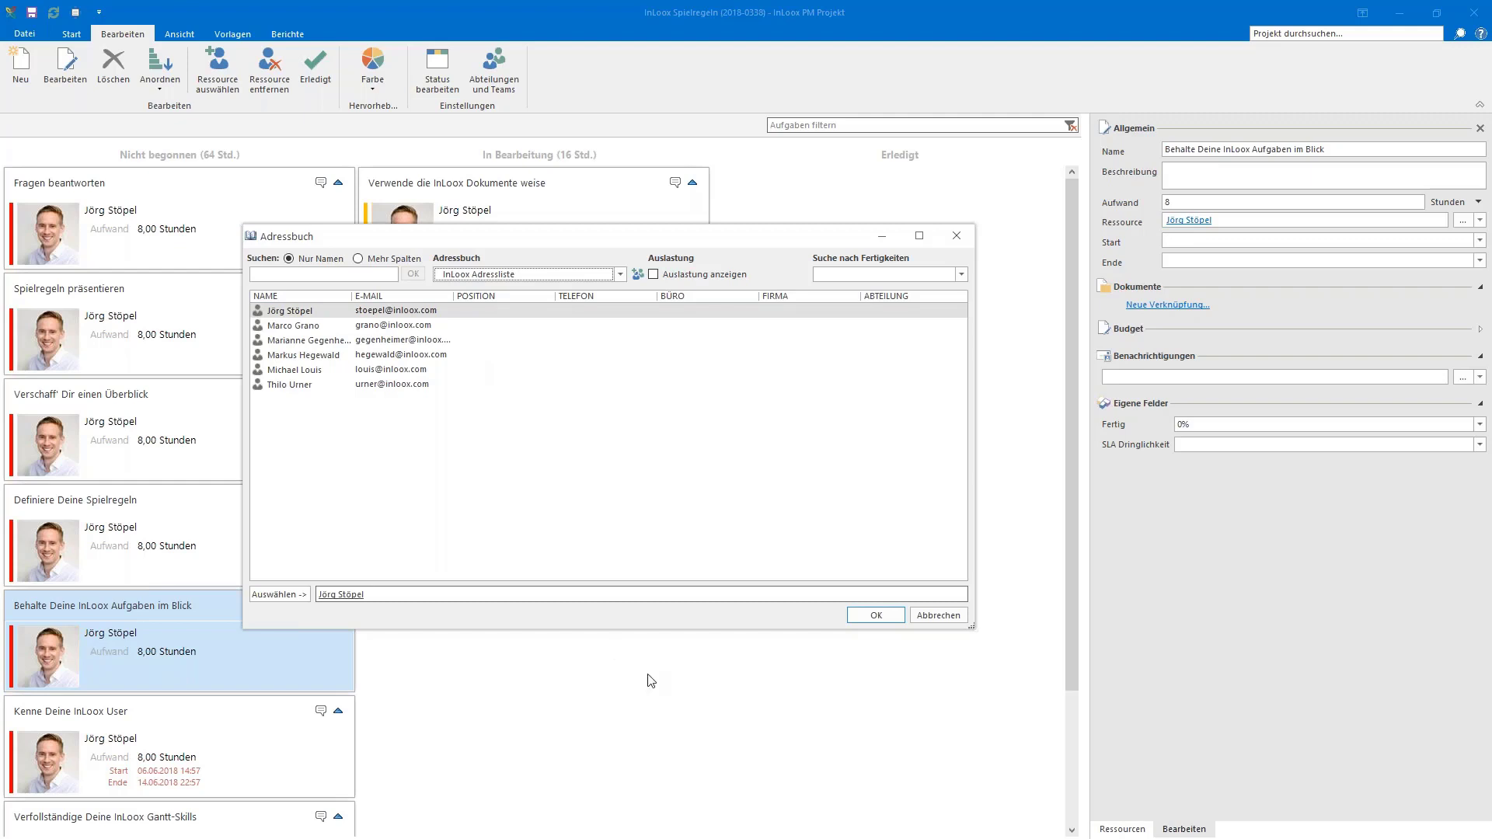
{"action": "left_click", "coordinate": [939, 615]}
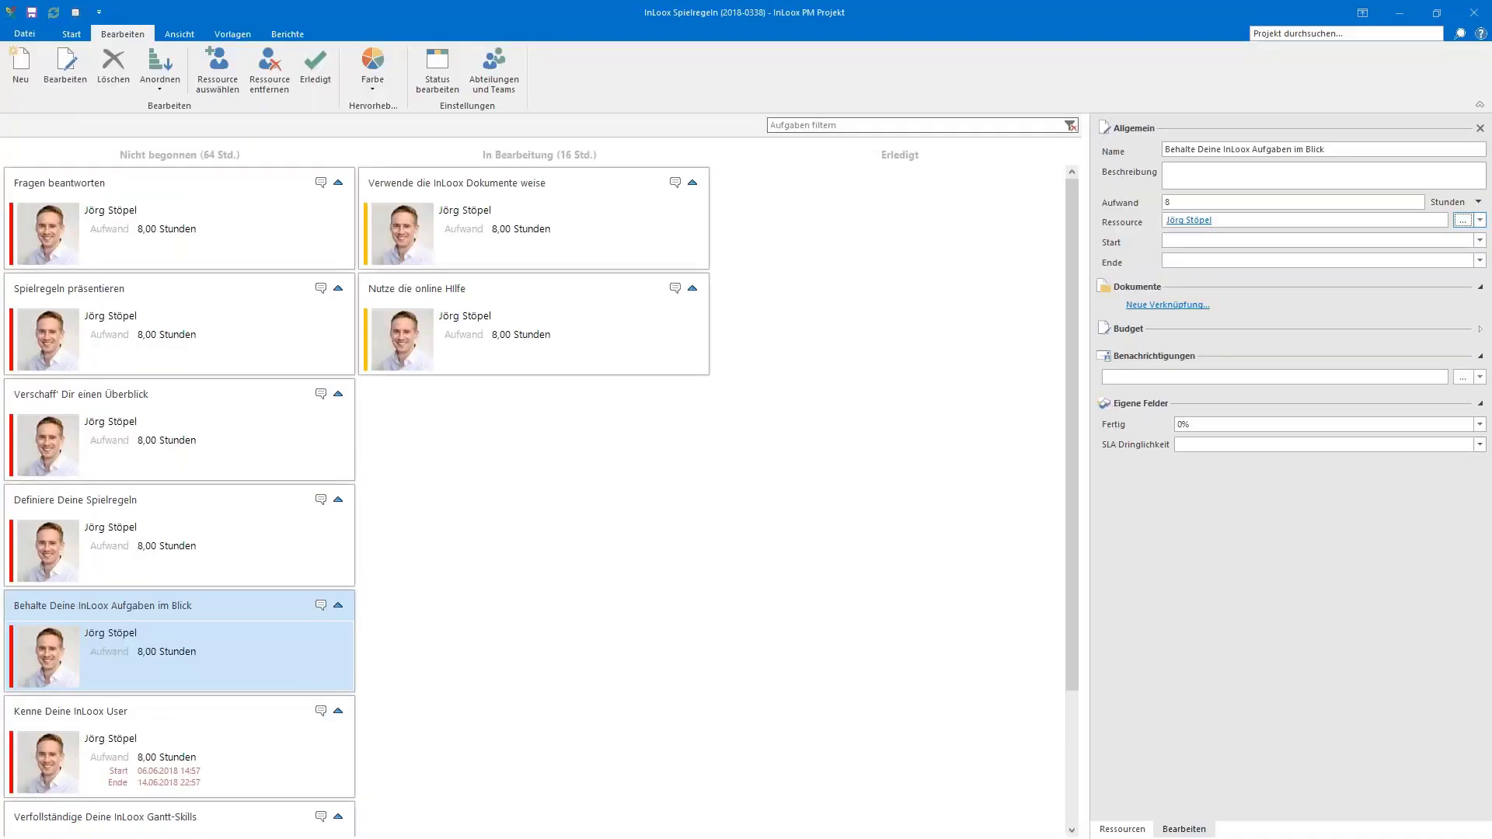
Step: Show the project's Planung area and add the Fortschritt column between the Name and Arbeitsdauer columns
{"action": "left_click", "coordinate": [81, 36]}
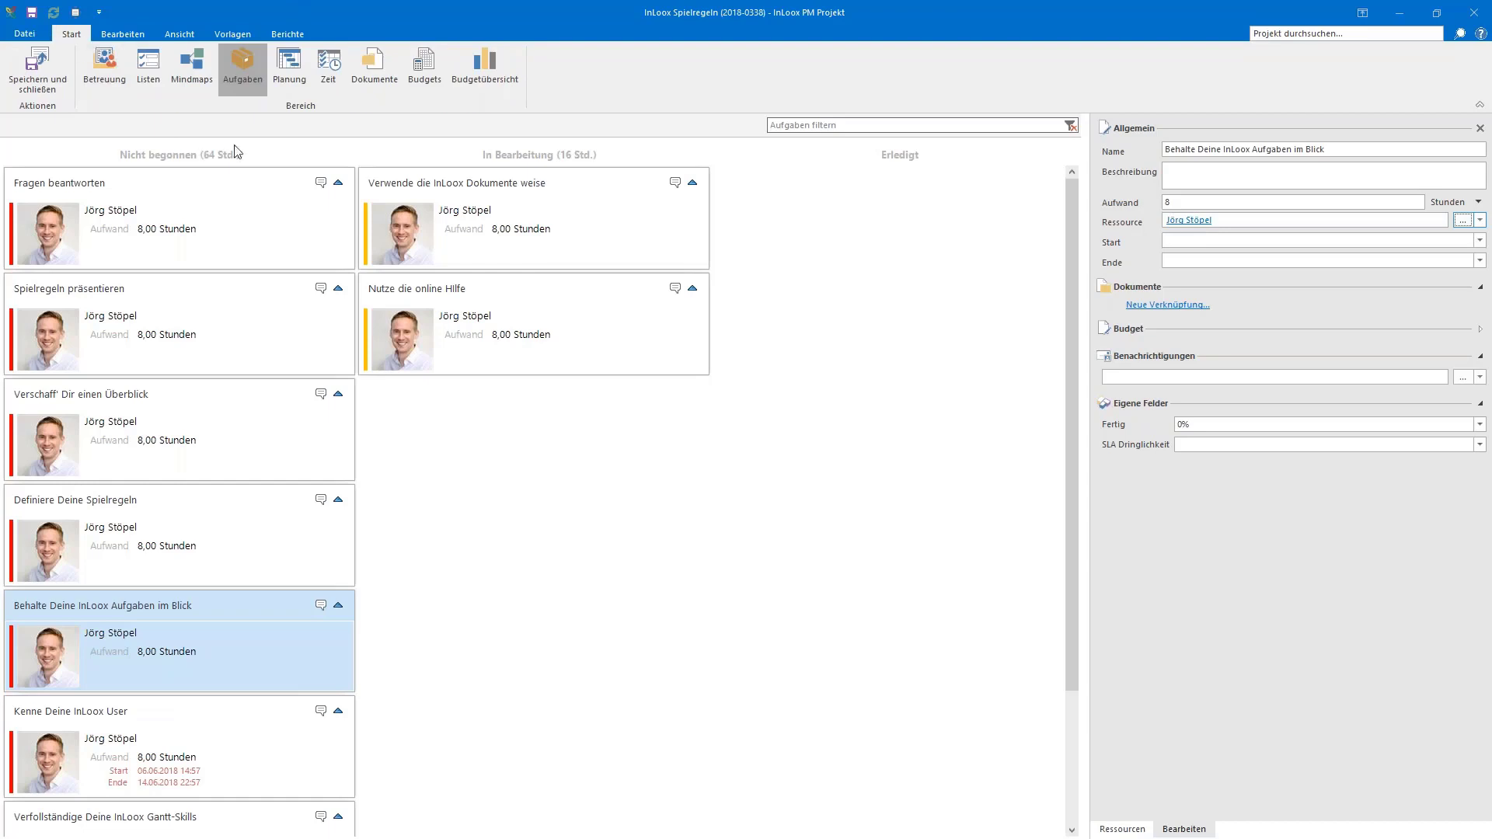
{"action": "left_click", "coordinate": [297, 72]}
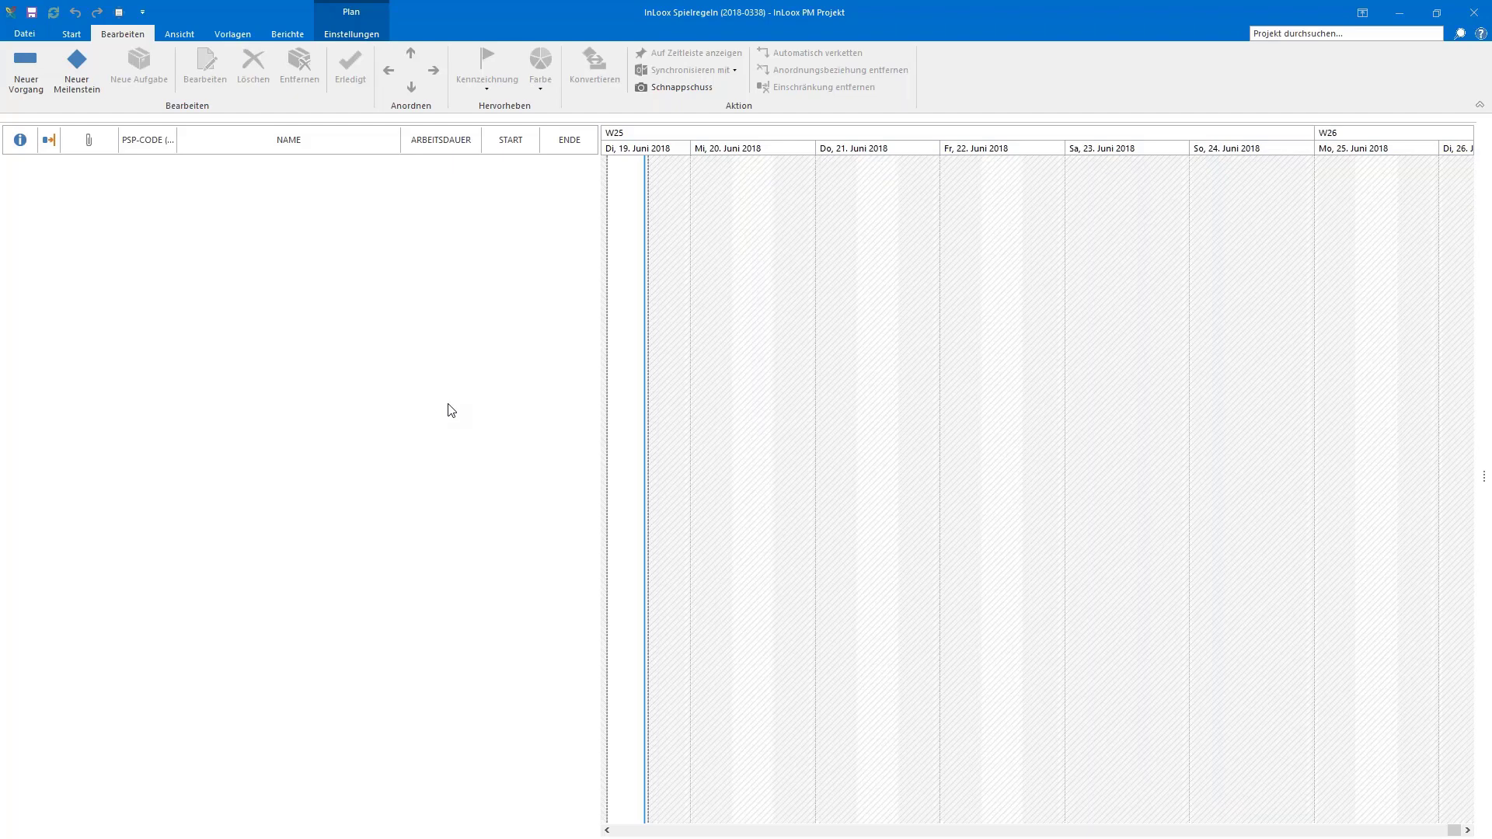
{"action": "right_click", "coordinate": [407, 412]}
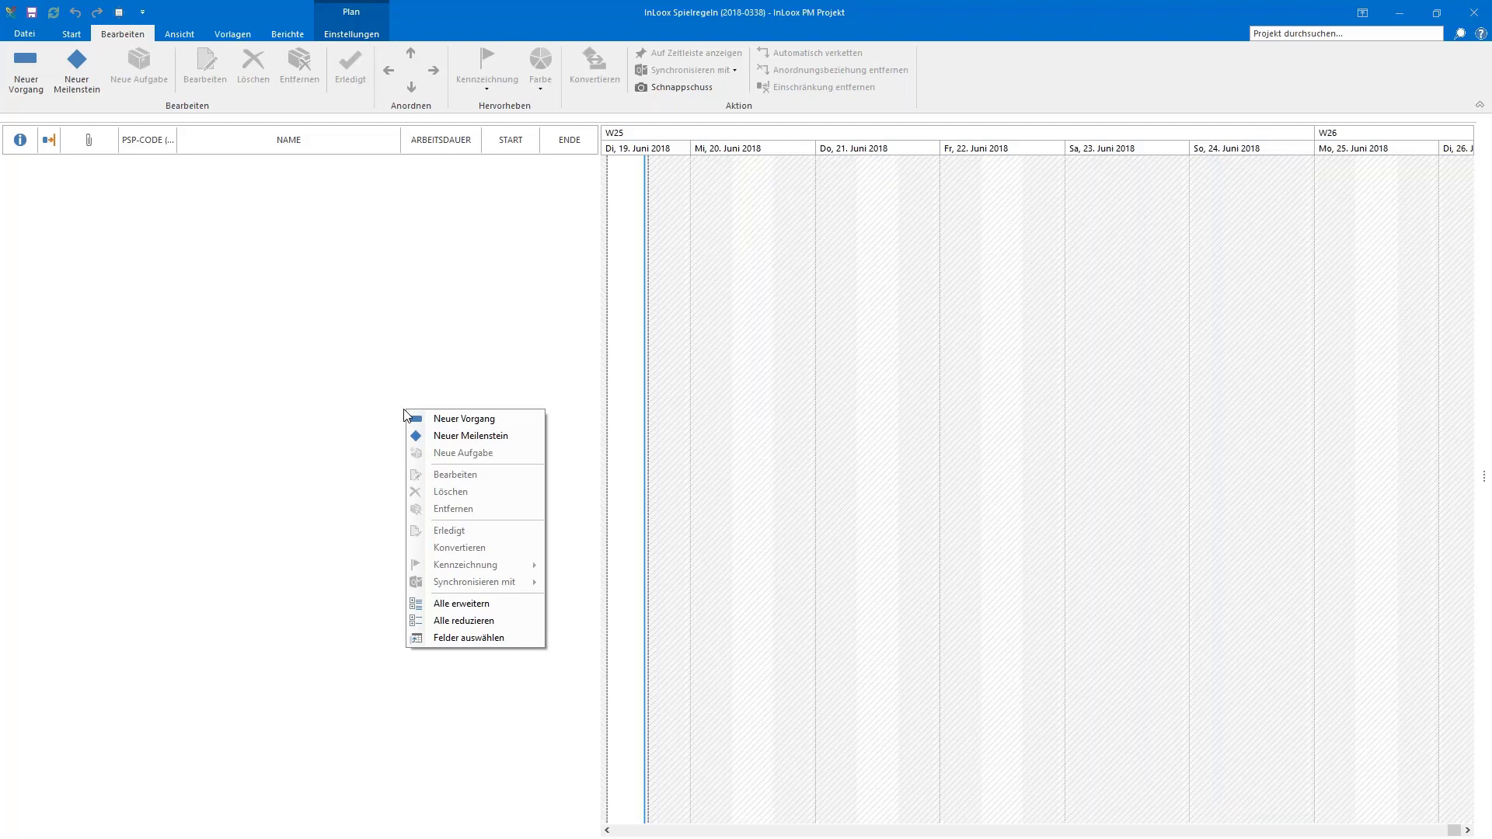
{"action": "left_click", "coordinate": [452, 642]}
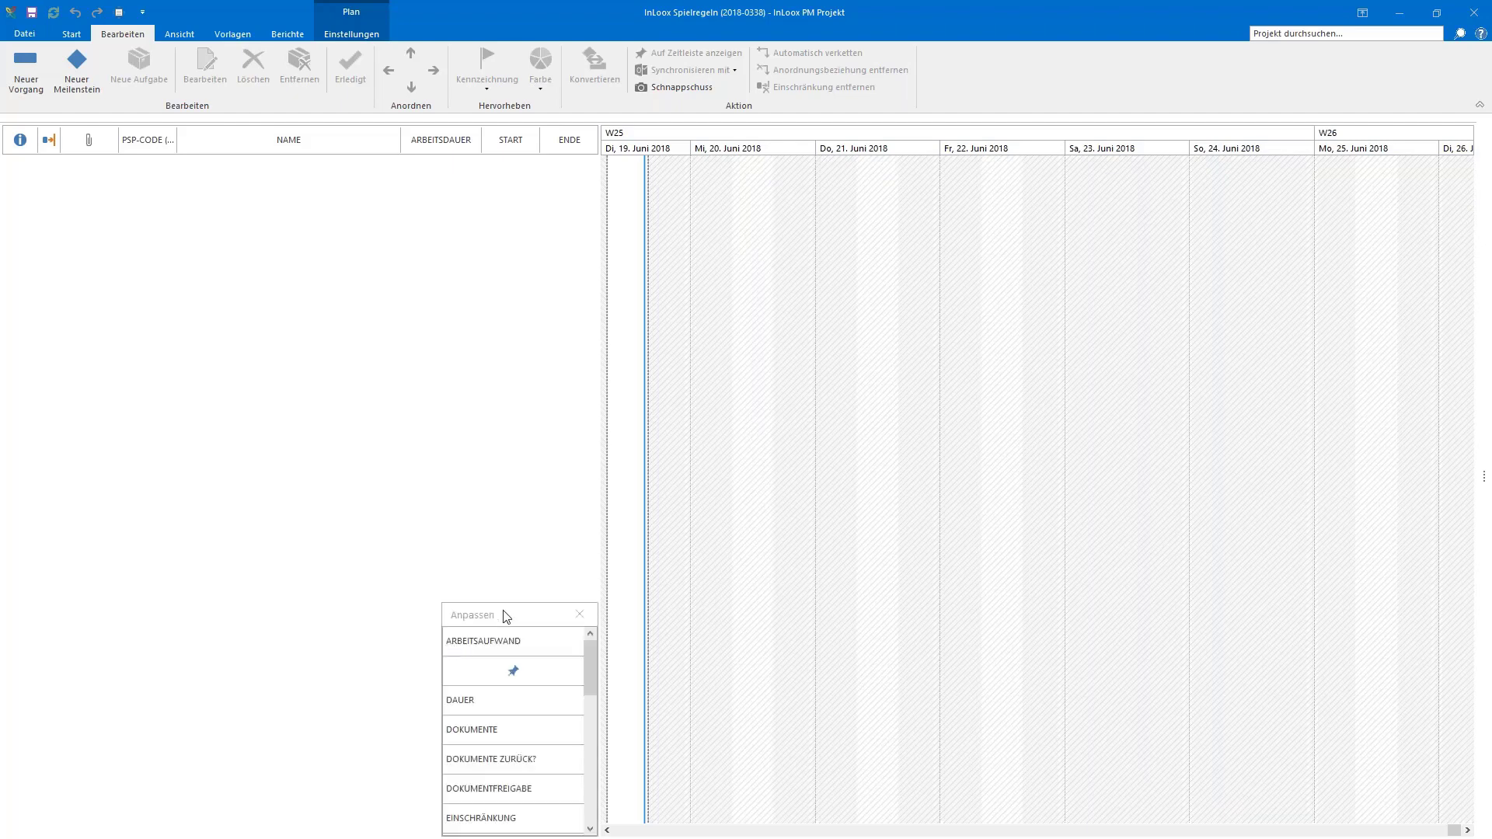
{"action": "left_click_drag", "start_coordinate": [513, 597], "coordinate": [544, 148]}
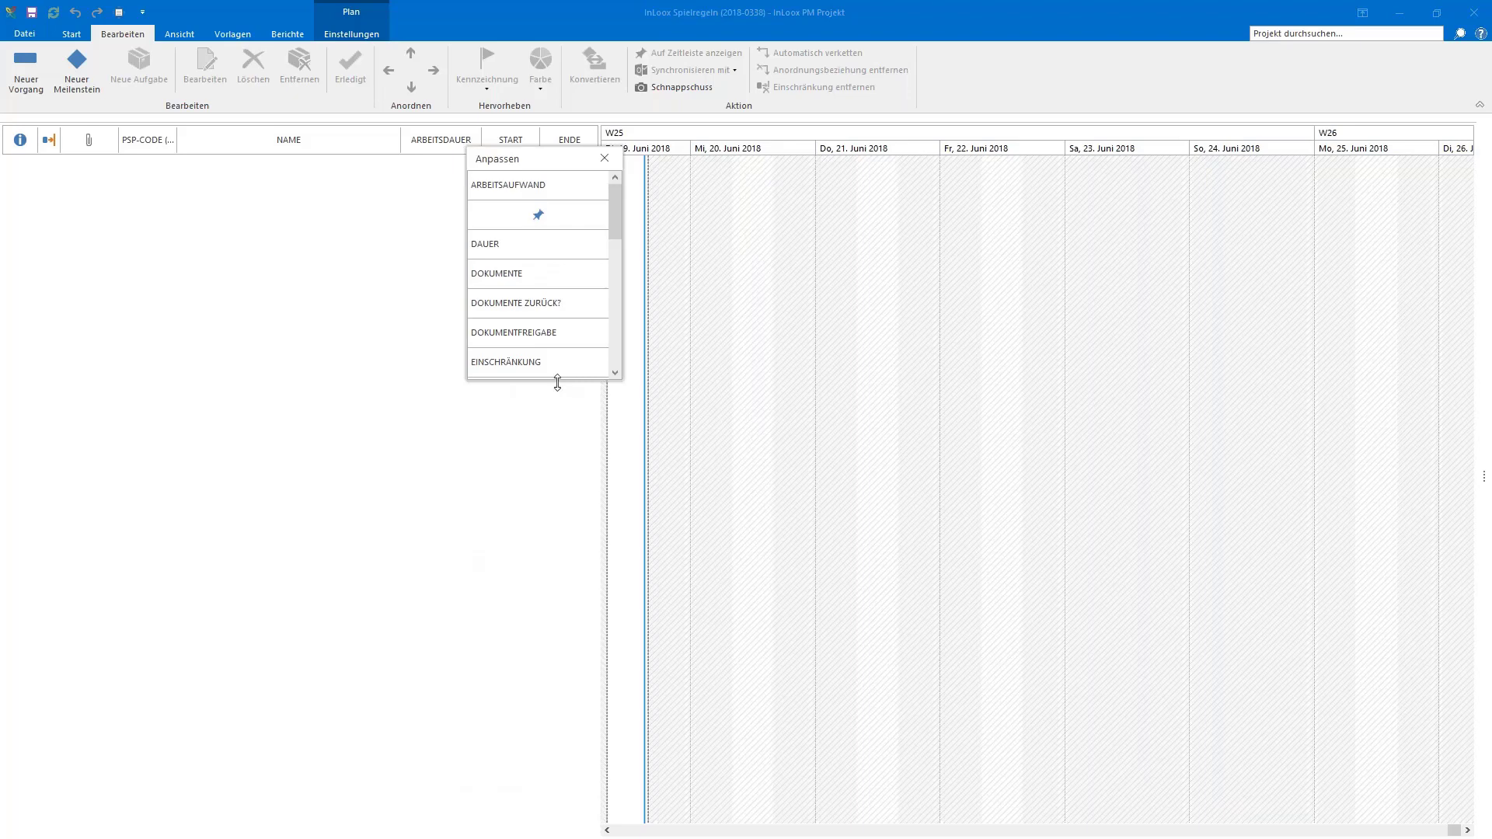
{"action": "left_click_drag", "start_coordinate": [558, 383], "coordinate": [562, 728]}
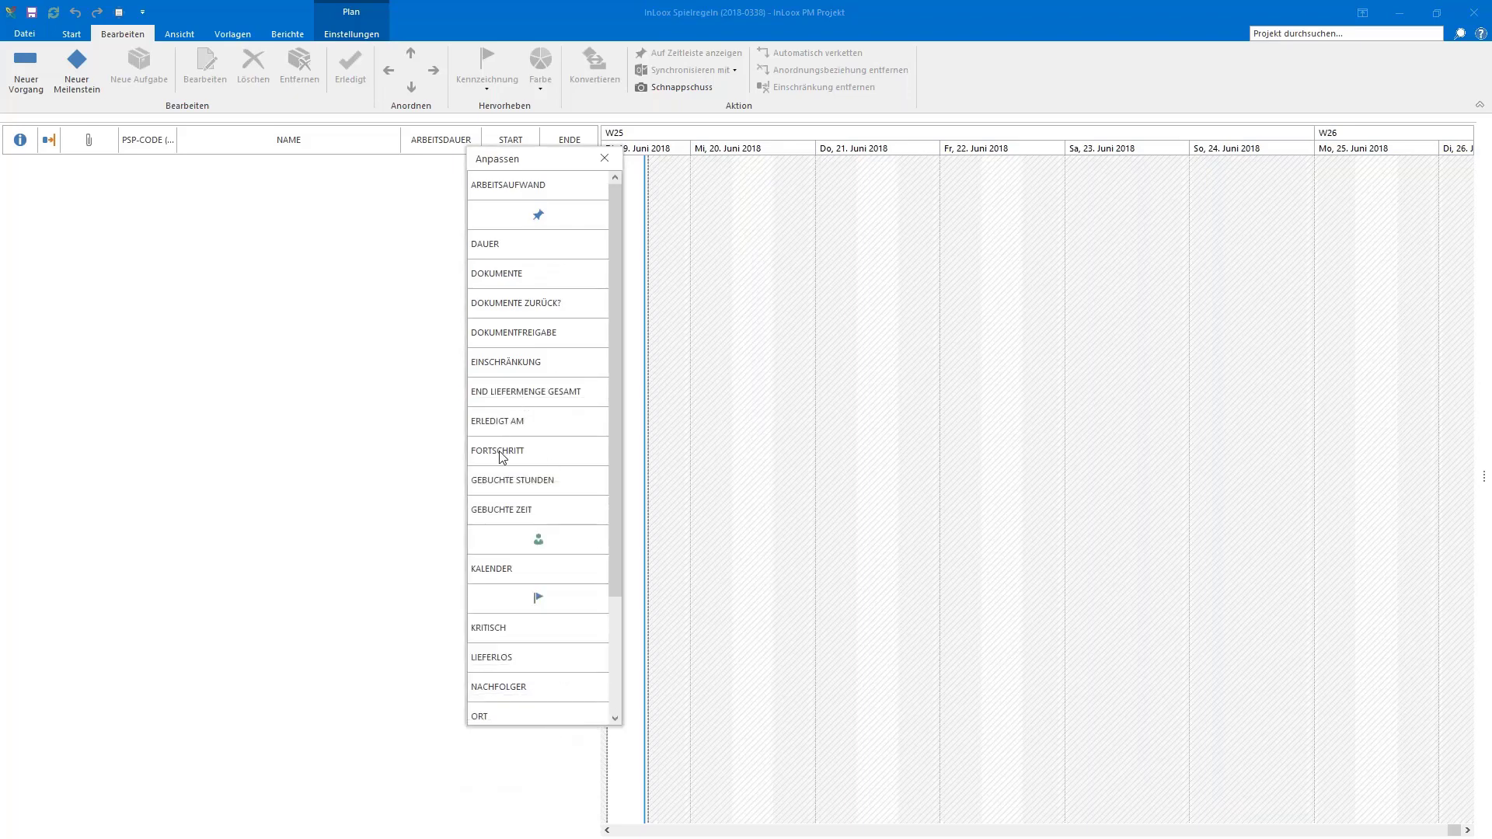
{"action": "left_click_drag", "start_coordinate": [506, 452], "coordinate": [400, 139]}
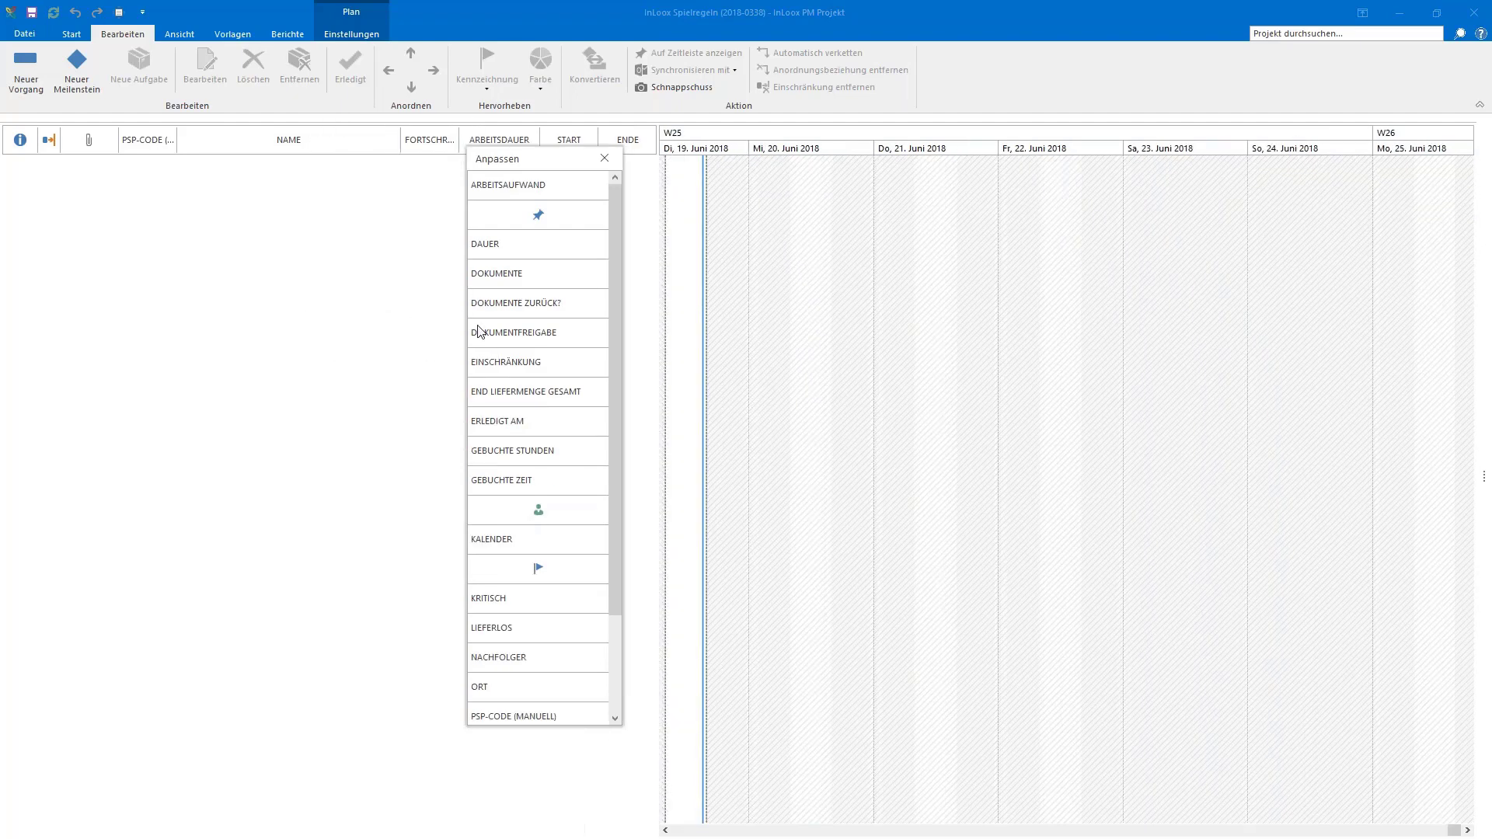
Step: Remove the Arbeitsdauer column from the plan table and close the field chooser
{"action": "left_click_drag", "start_coordinate": [529, 160], "coordinate": [631, 215]}
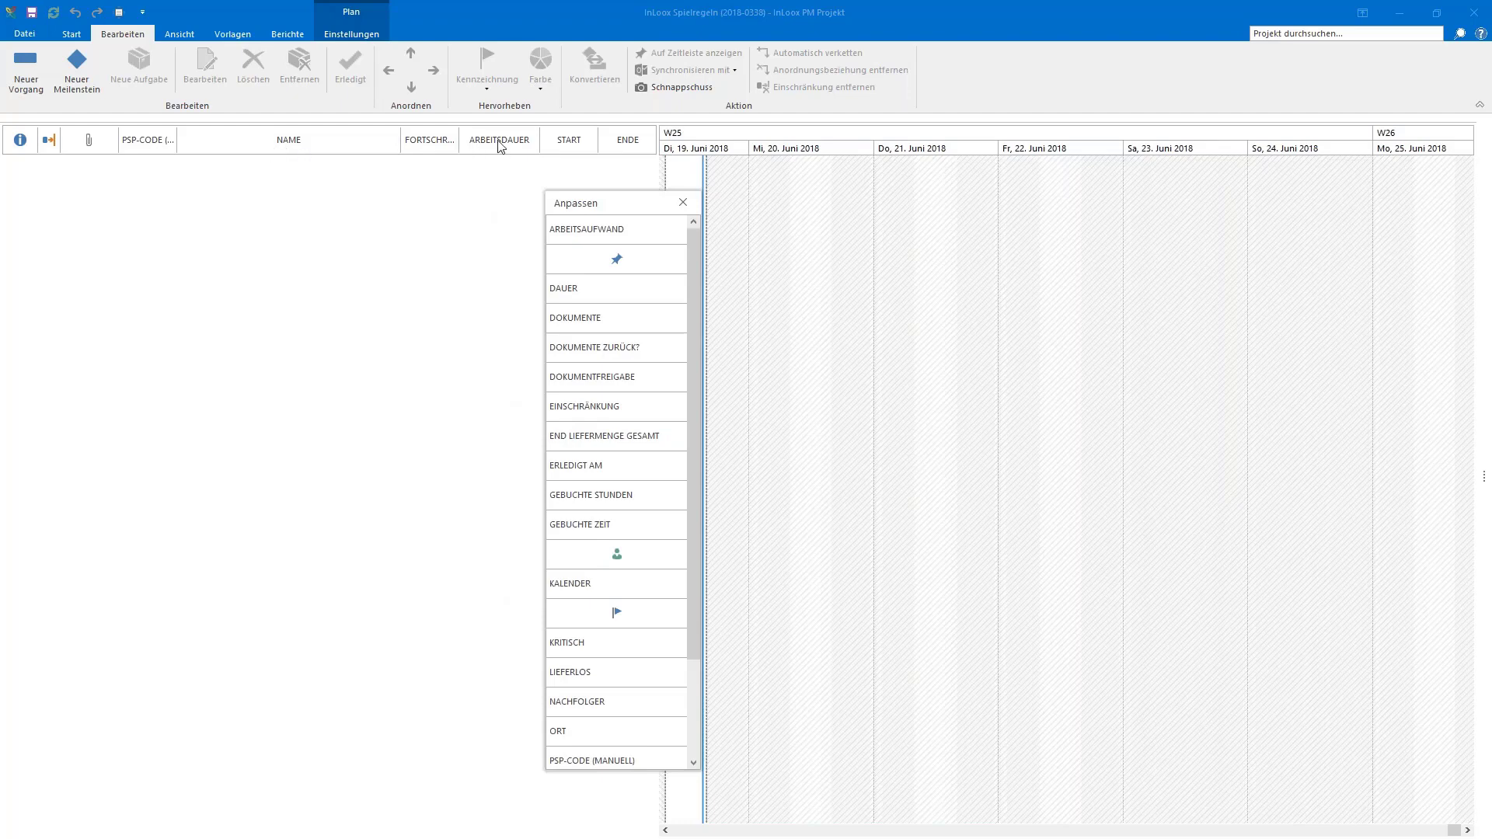
{"action": "left_click_drag", "start_coordinate": [500, 144], "coordinate": [461, 286]}
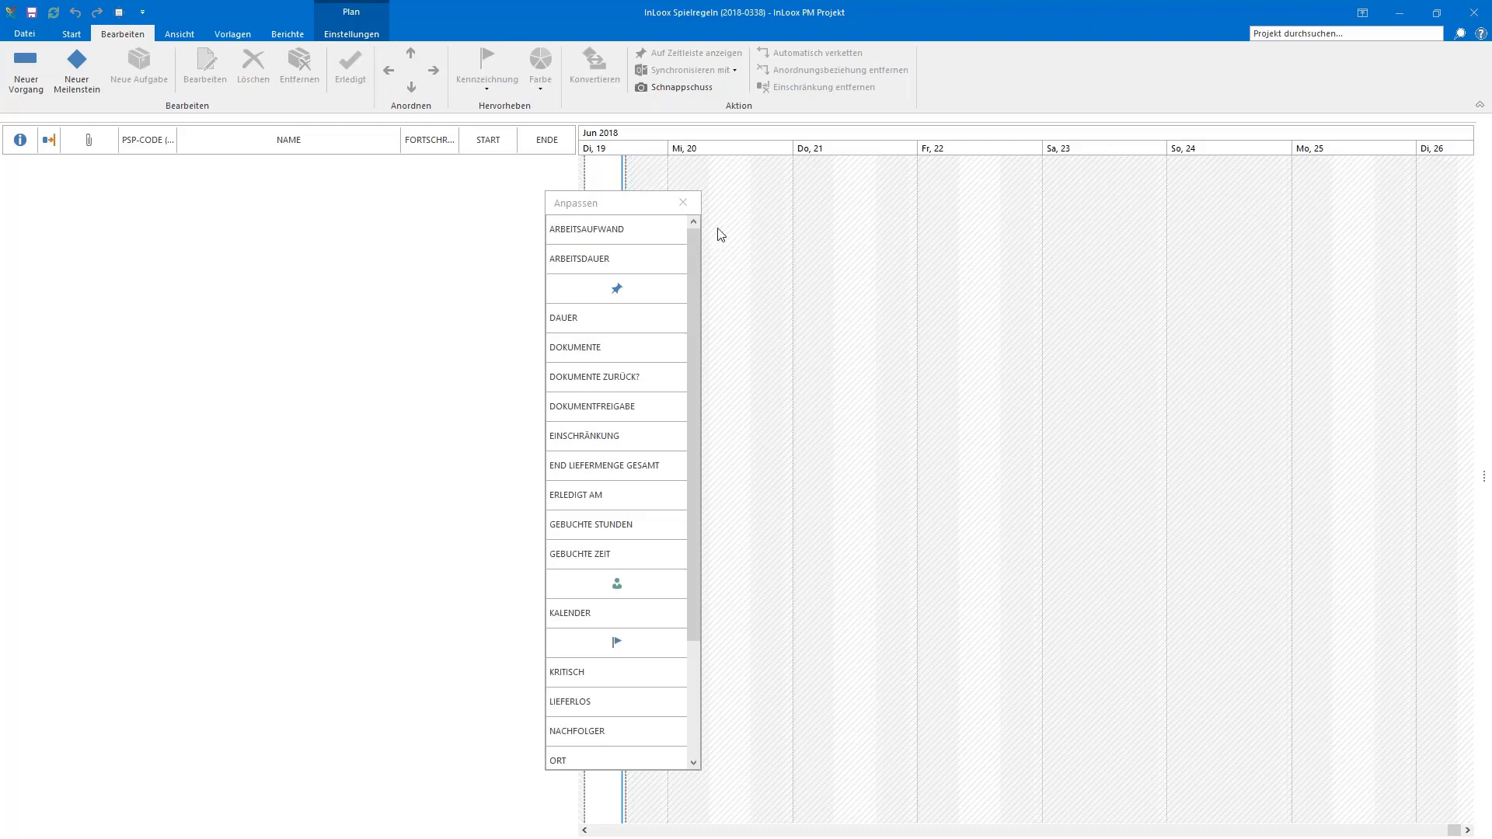
{"action": "left_click", "coordinate": [684, 203]}
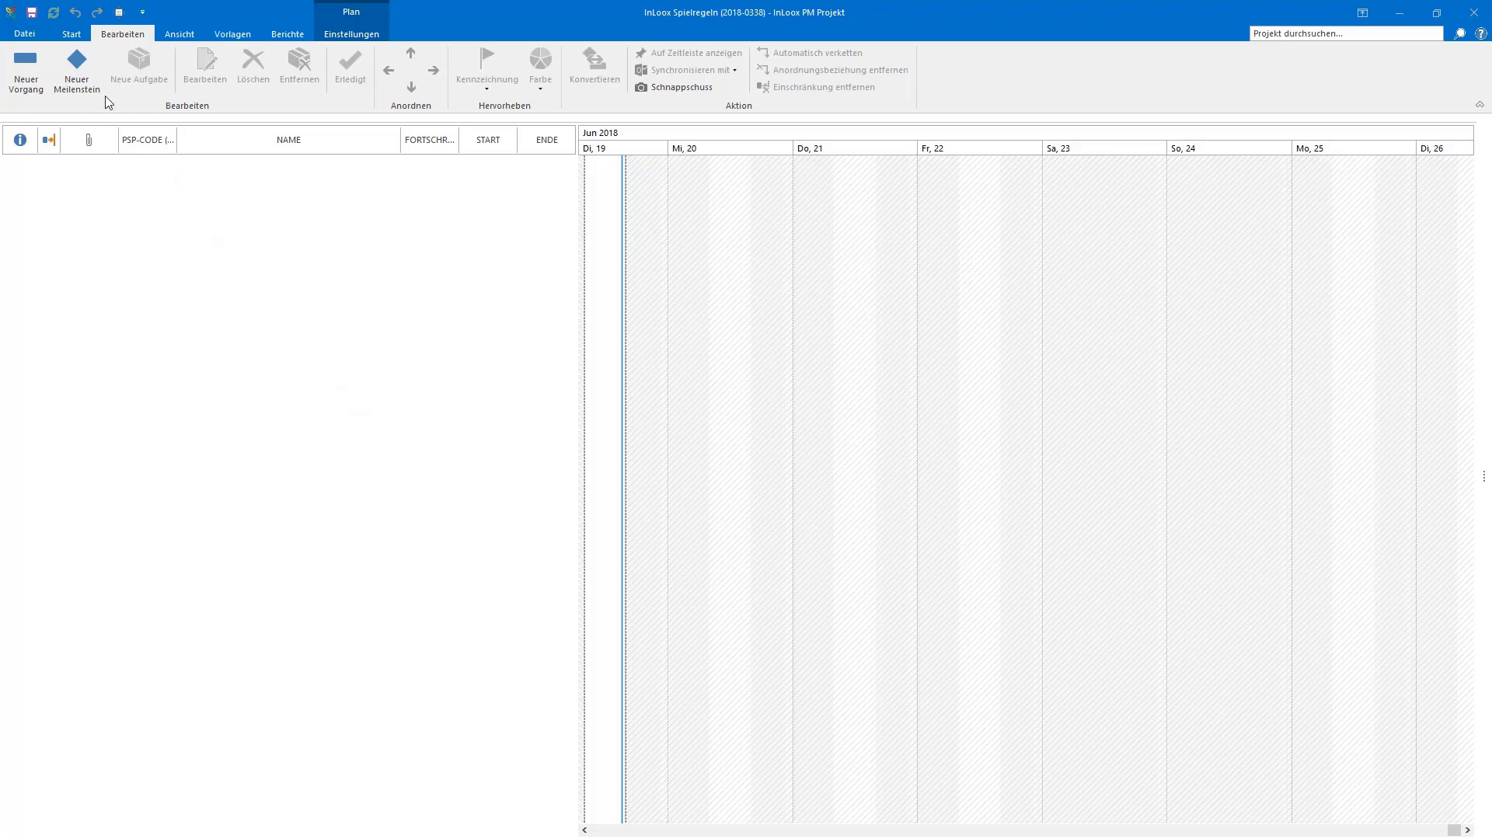
Step: Add a new activity with its default name, using the Standard calendar and a duration of 10 working days
{"action": "left_click", "coordinate": [25, 68]}
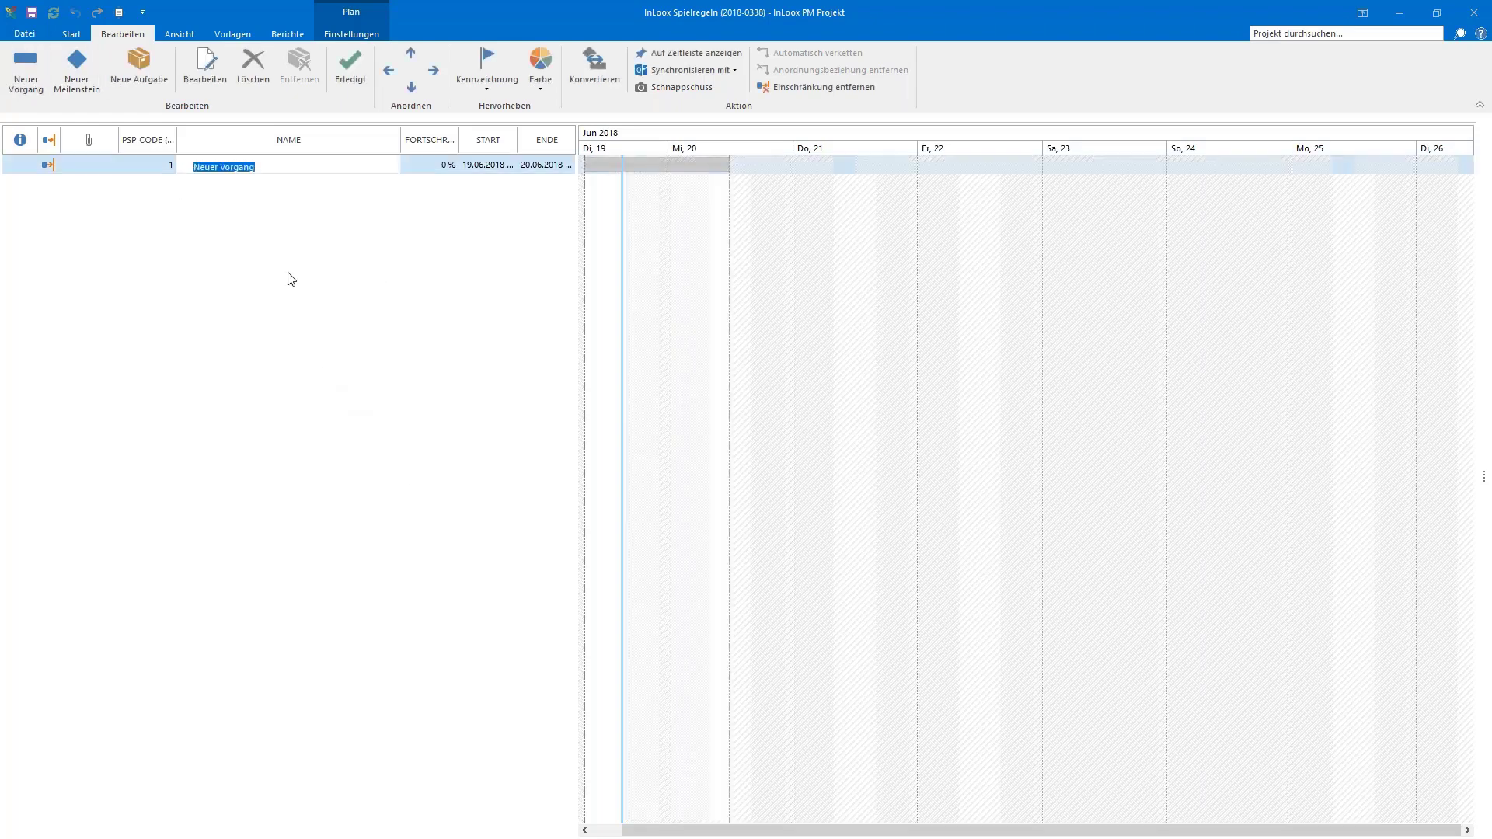
{"action": "left_click", "coordinate": [336, 319]}
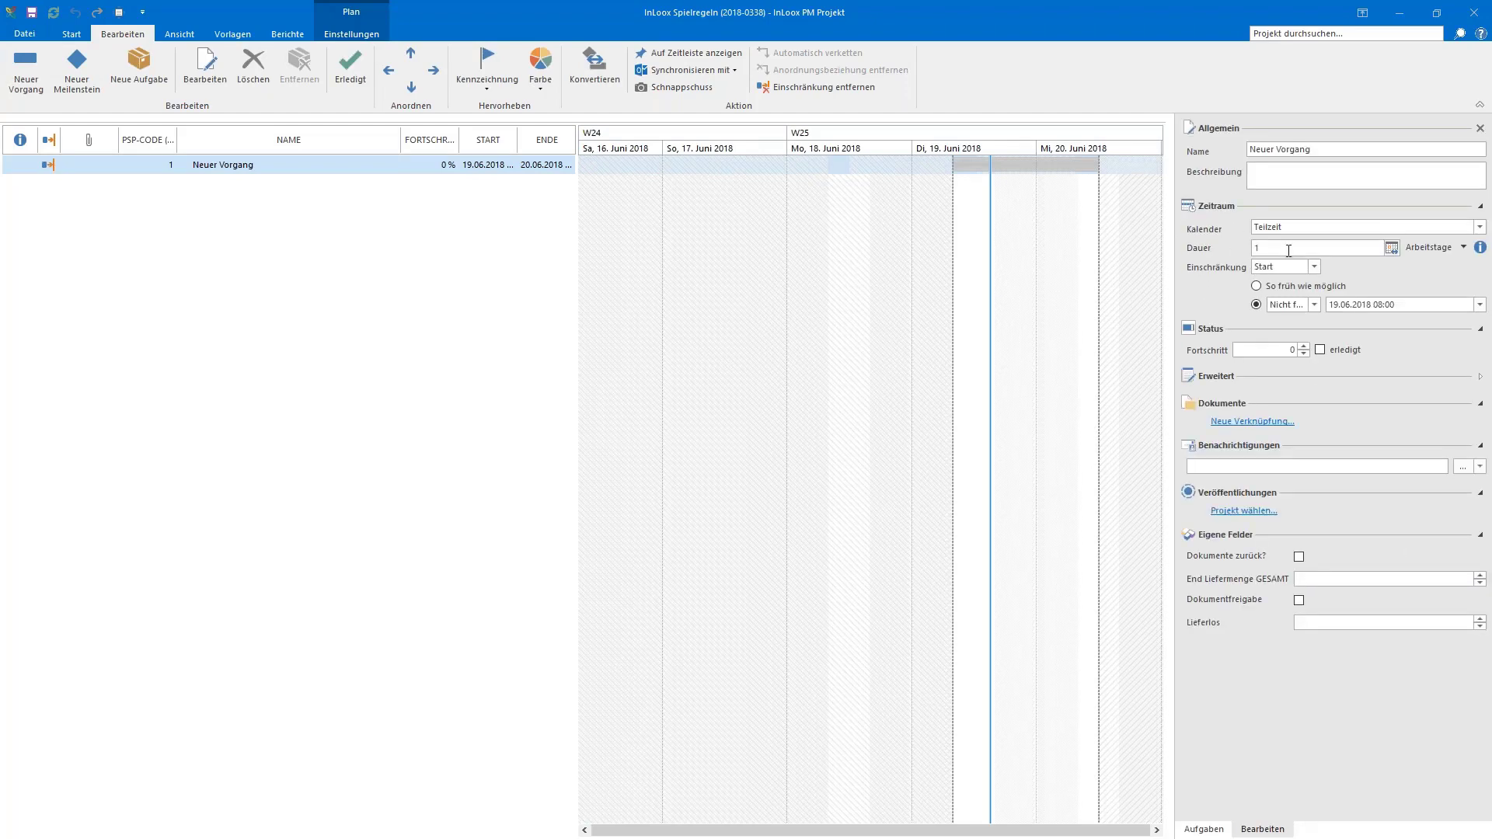
{"action": "left_click", "coordinate": [1480, 227]}
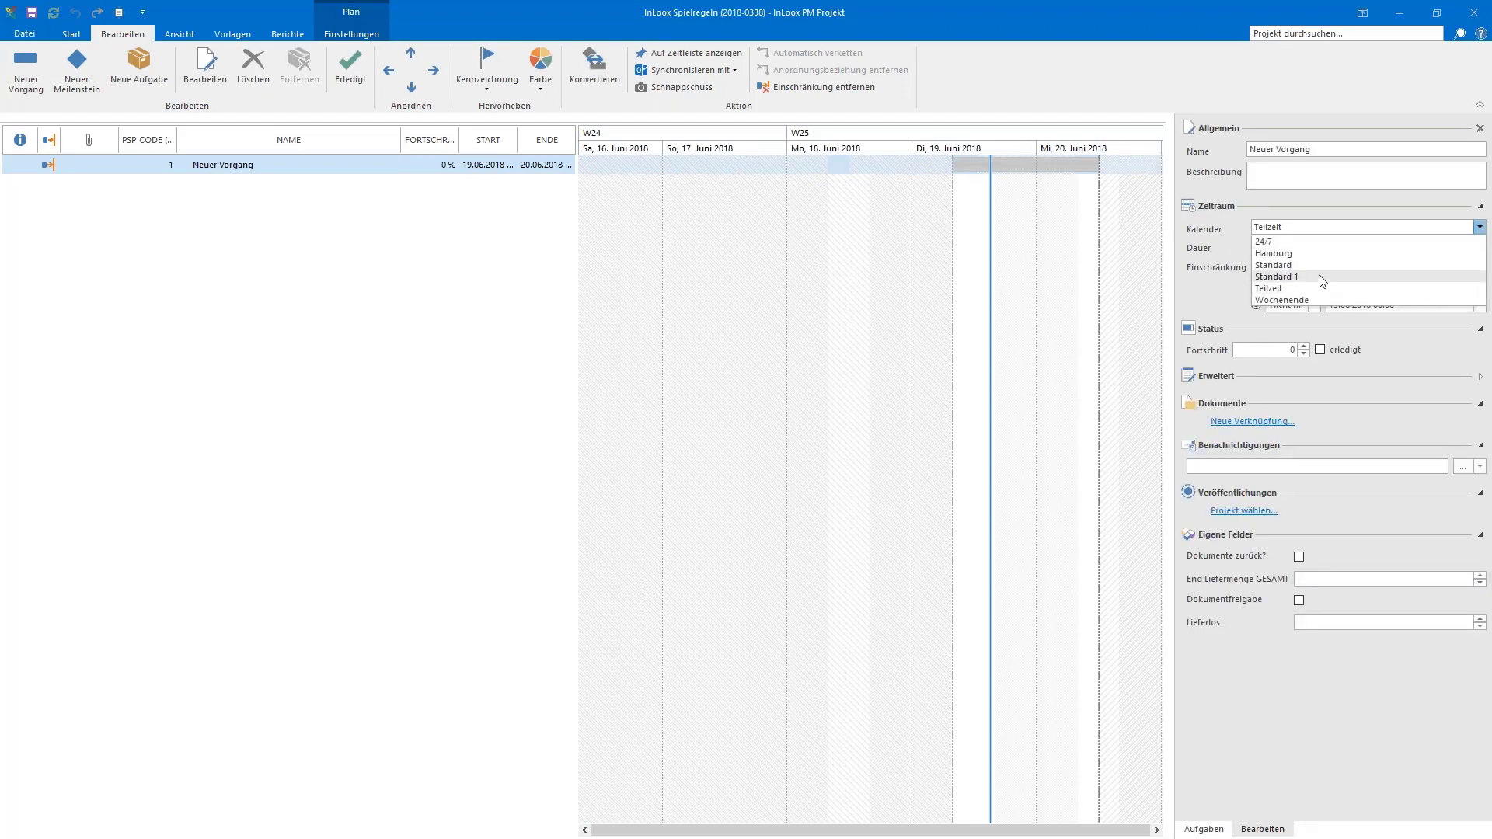
{"action": "left_click", "coordinate": [1281, 265]}
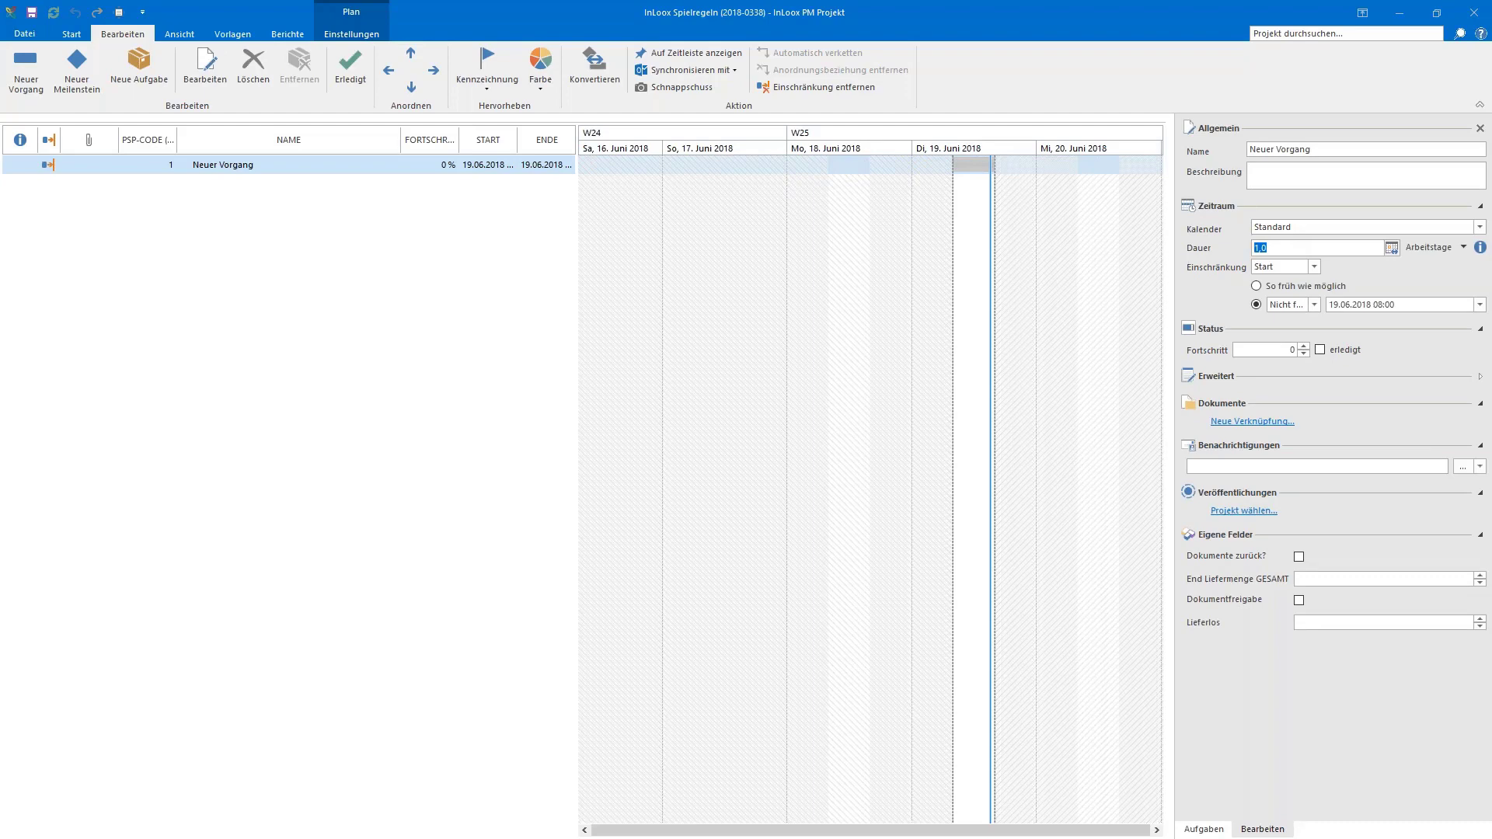
{"action": "type", "text": "10"}
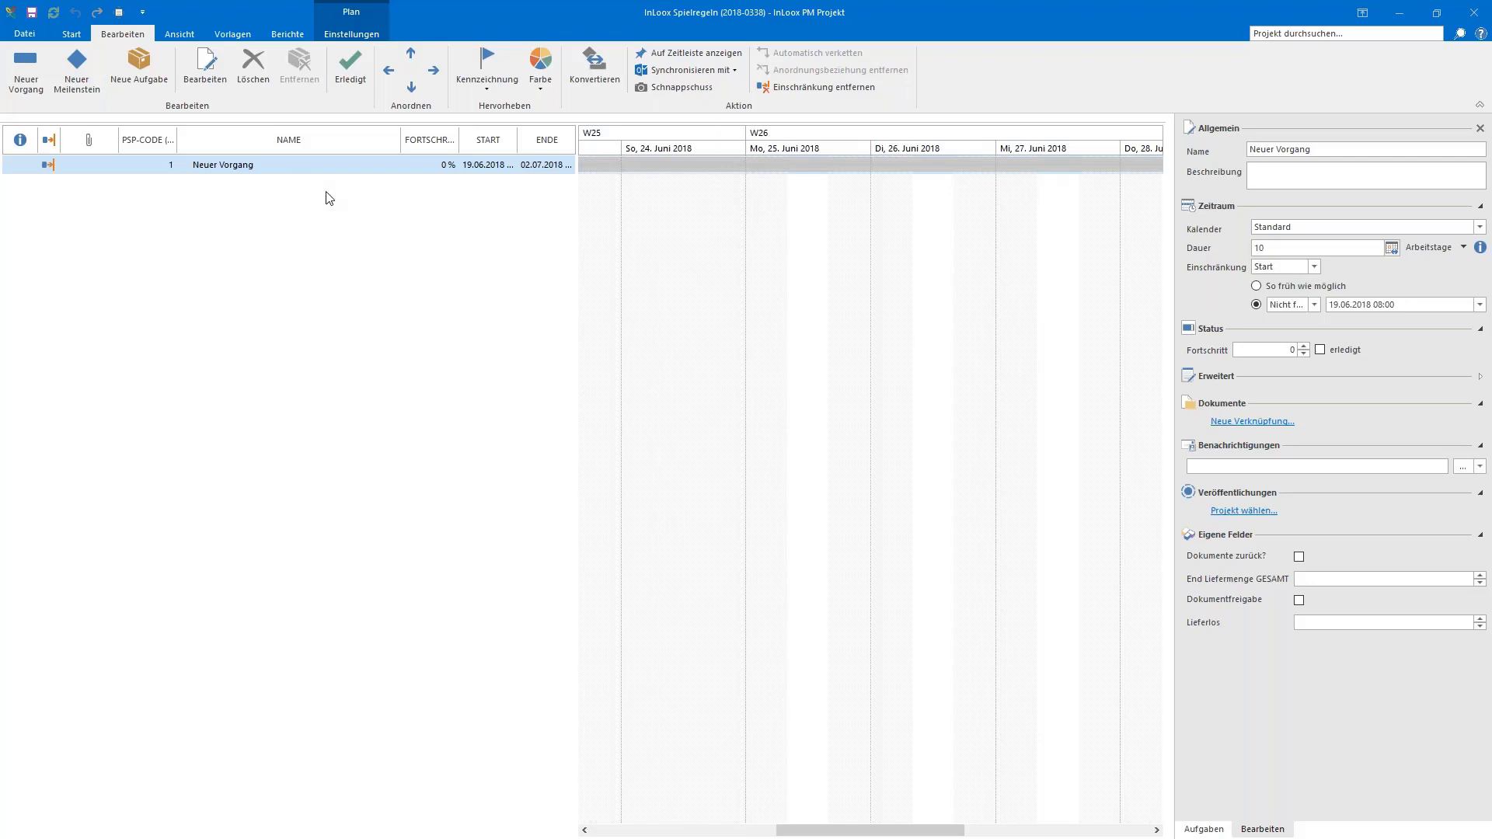
Step: Add four more activities with default names below the first one and close the activity details
{"action": "key", "text": "Insert"}
{"action": "key", "text": "Insert"}
{"action": "key", "text": "Insert"}
{"action": "key", "text": "Insert"}
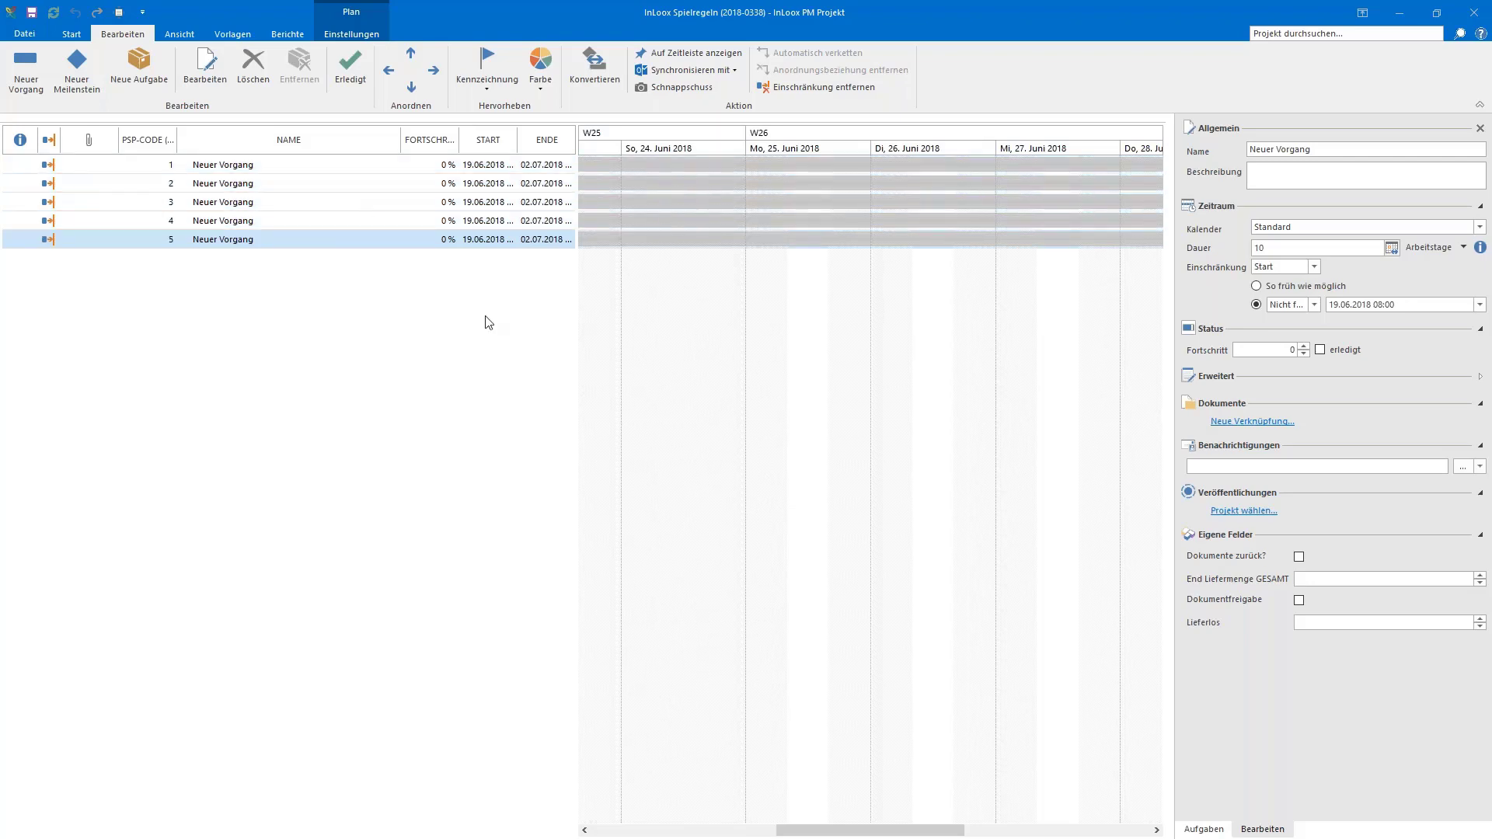
{"action": "left_click", "coordinate": [1481, 128]}
Step: Link all five activities automatically in sequence and check the chained bars of activities 2 and 3 in the Gantt chart
{"action": "left_click", "coordinate": [314, 172]}
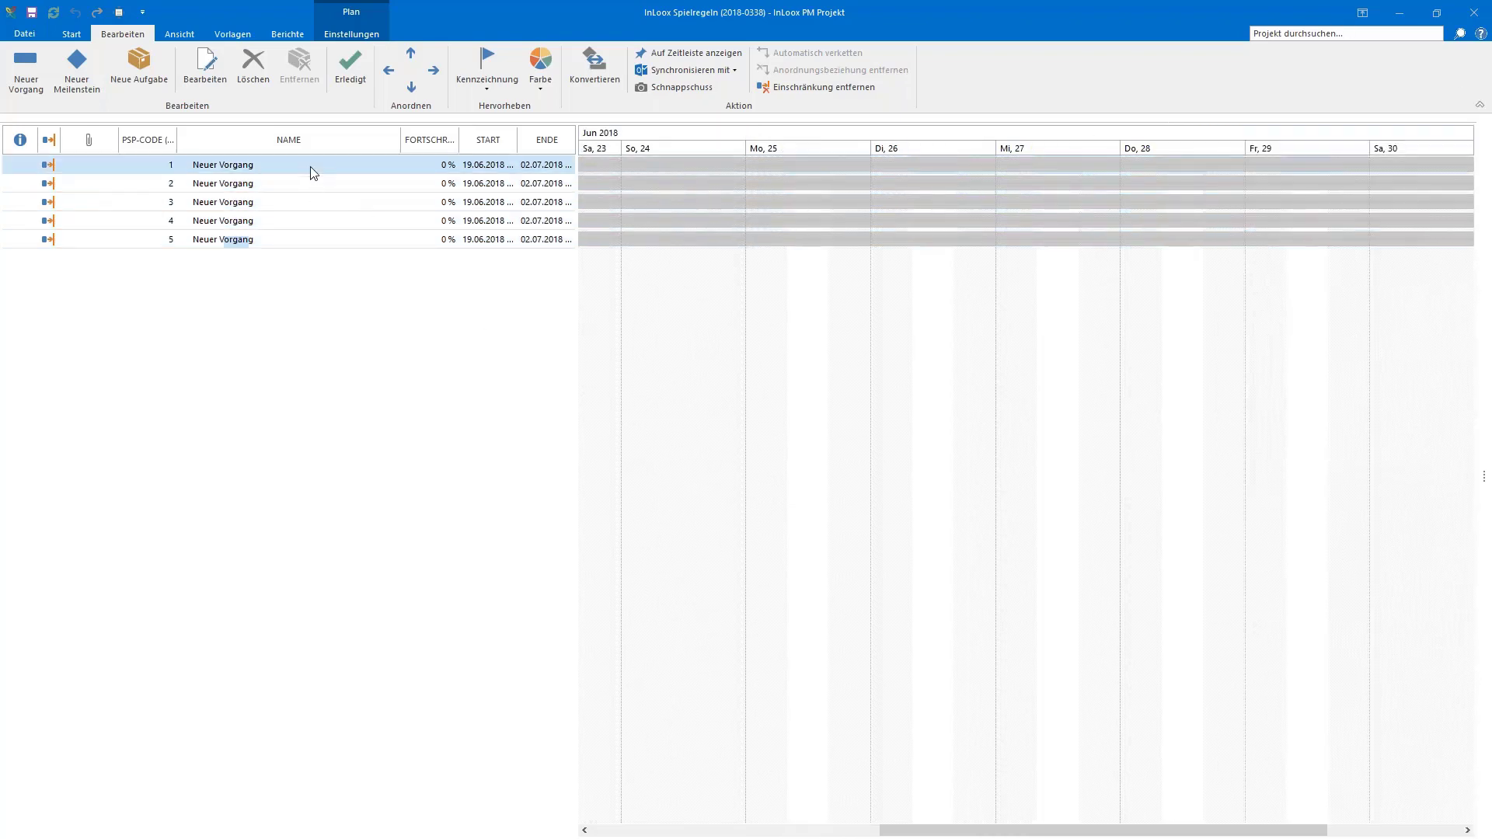
{"action": "left_click", "coordinate": [321, 241], "text": "shift"}
{"action": "left_click", "coordinate": [809, 53]}
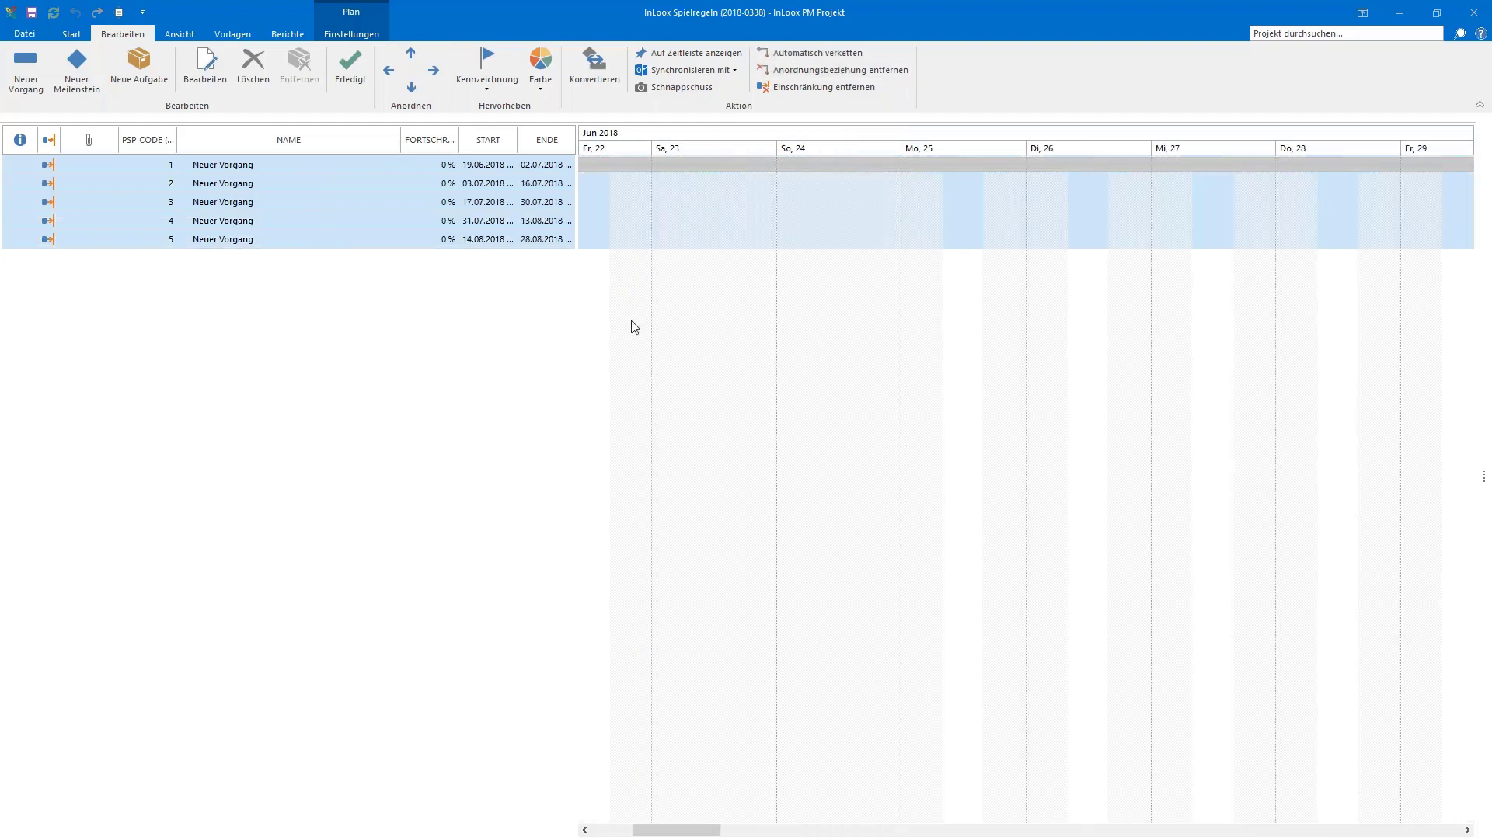
{"action": "left_click", "coordinate": [119, 12]}
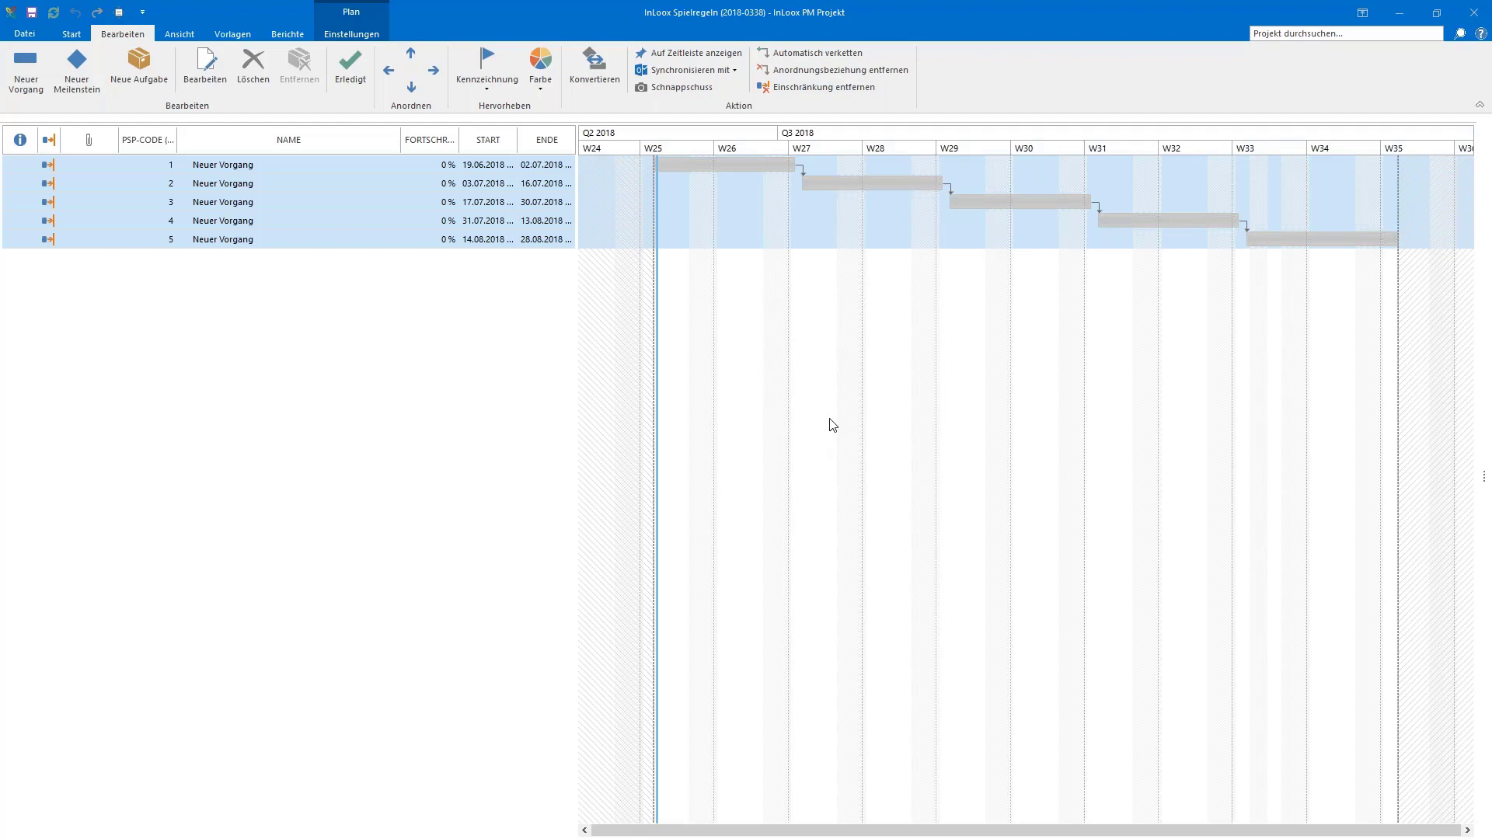
{"action": "left_click", "coordinate": [869, 180]}
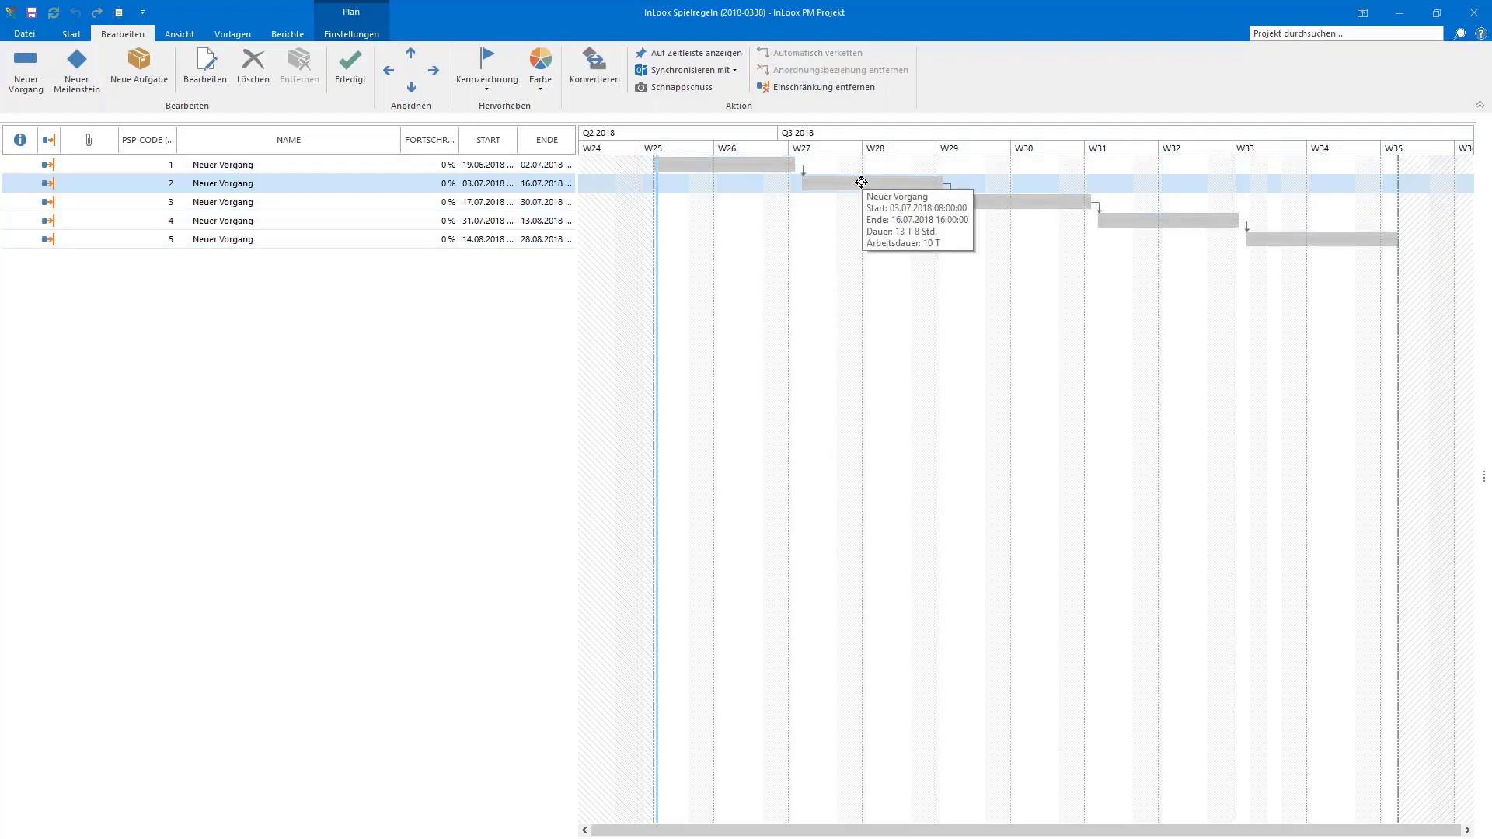
{"action": "left_click", "coordinate": [991, 200]}
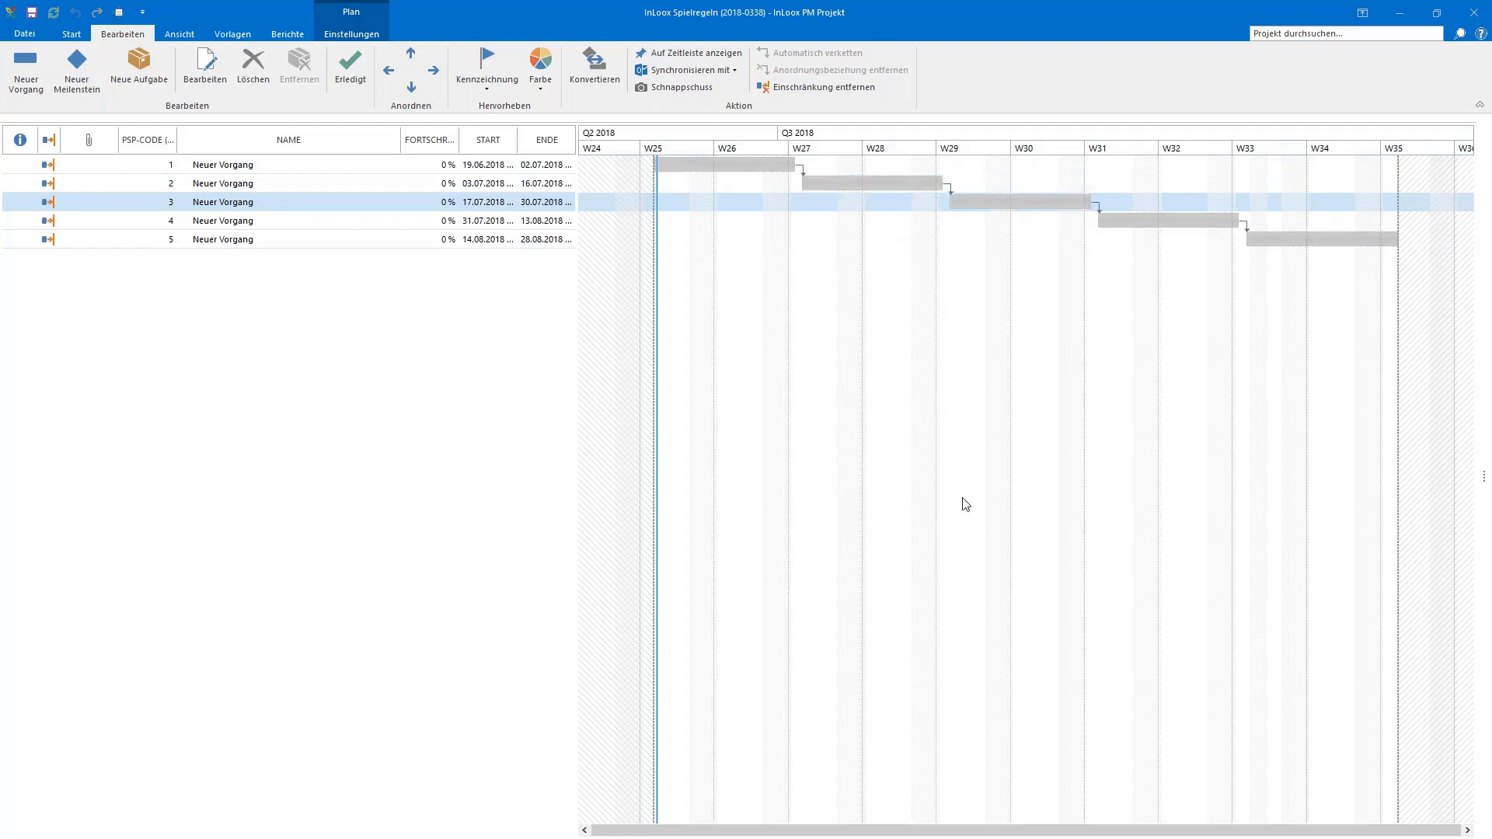
Step: Remove the scheduling constraints from all five activities
{"action": "left_click", "coordinate": [392, 165]}
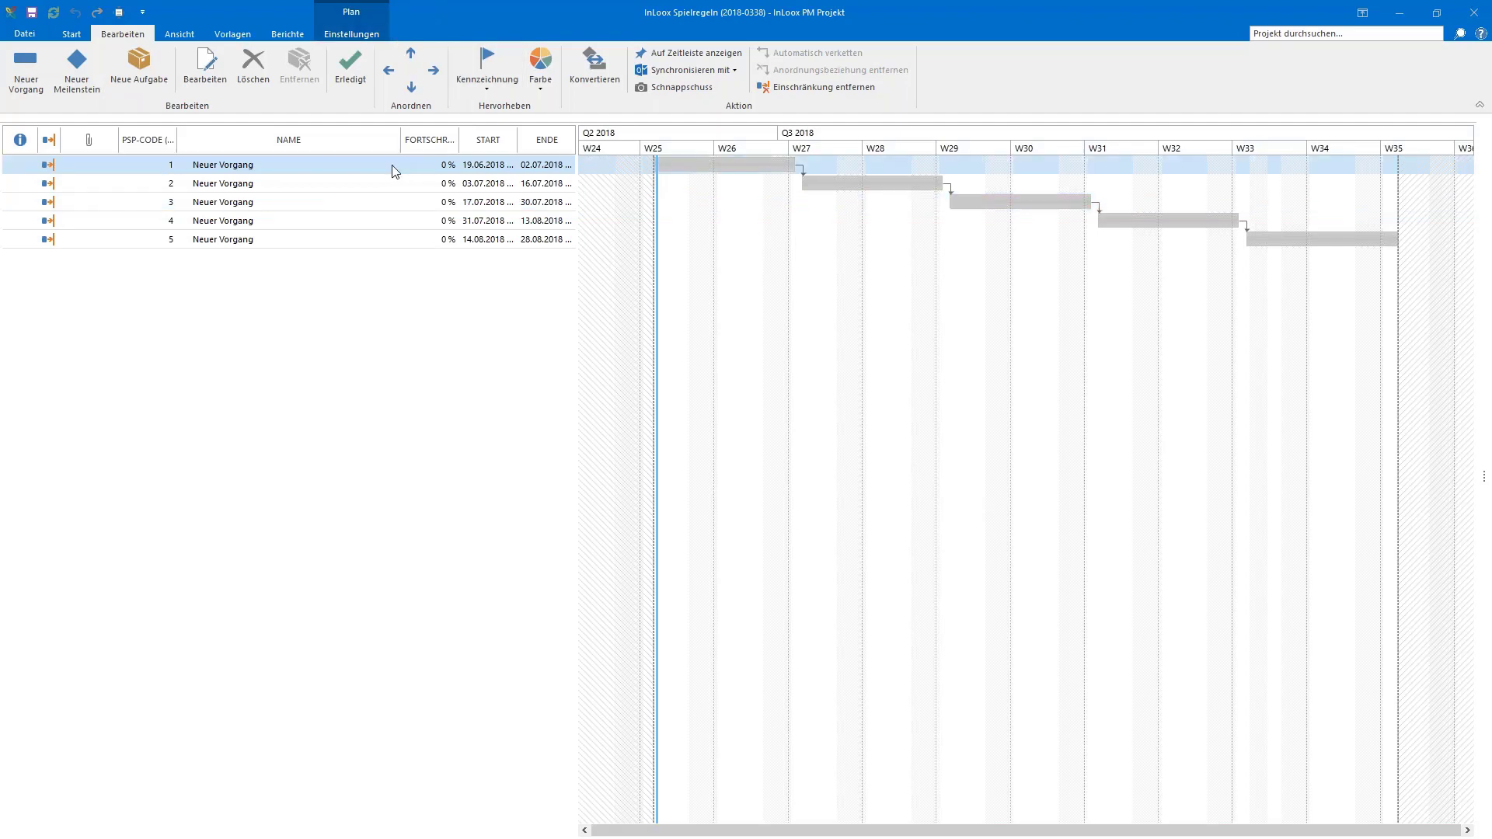
{"action": "left_click", "coordinate": [371, 242], "text": "shift"}
{"action": "left_click", "coordinate": [814, 87]}
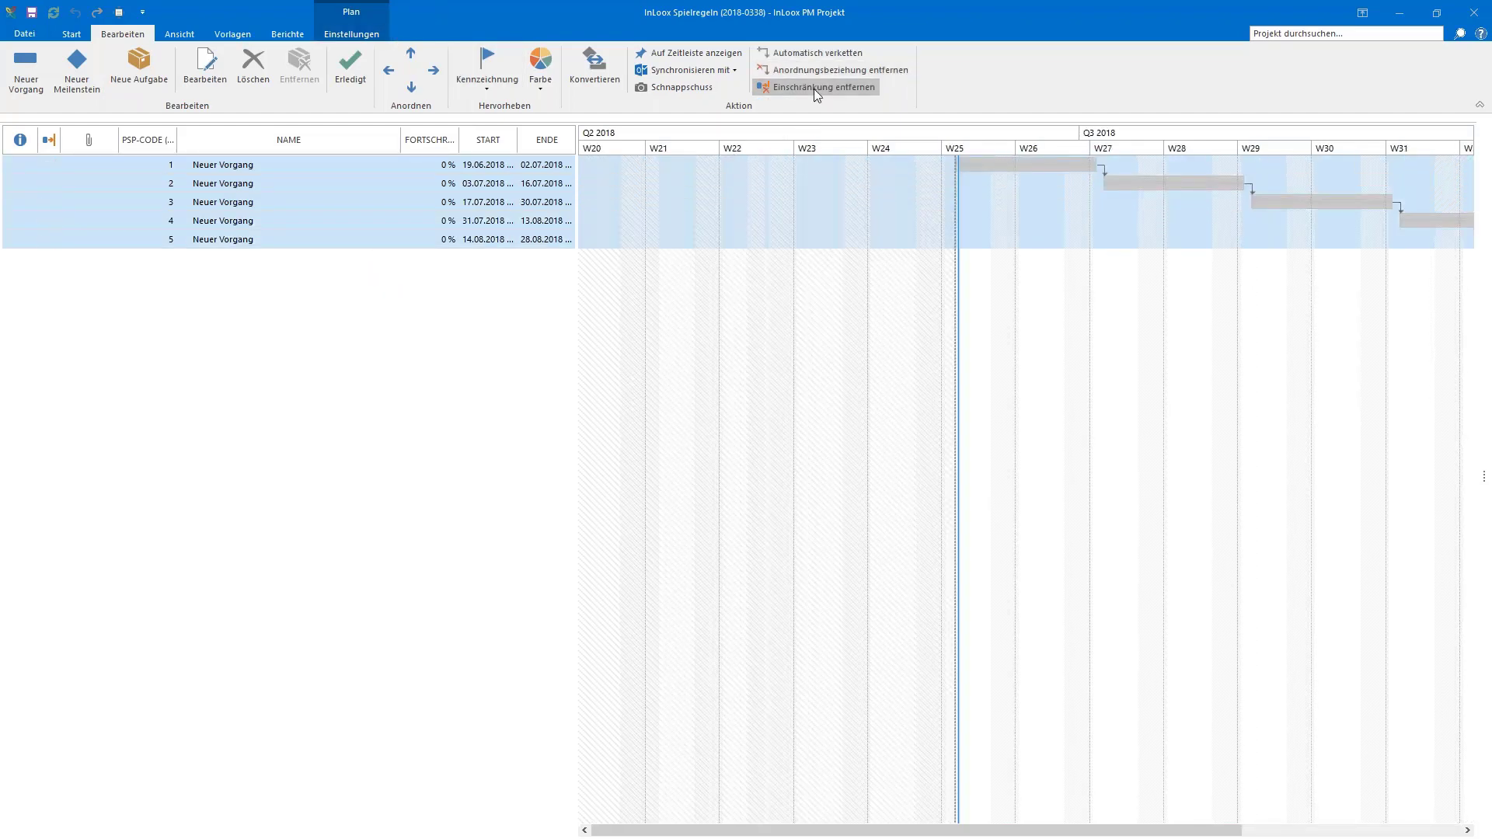
Step: Extend the bar of activity 2 in the Gantt chart so it ends on 27.07.2018
{"action": "left_click_drag", "start_coordinate": [1071, 830], "coordinate": [1291, 831]}
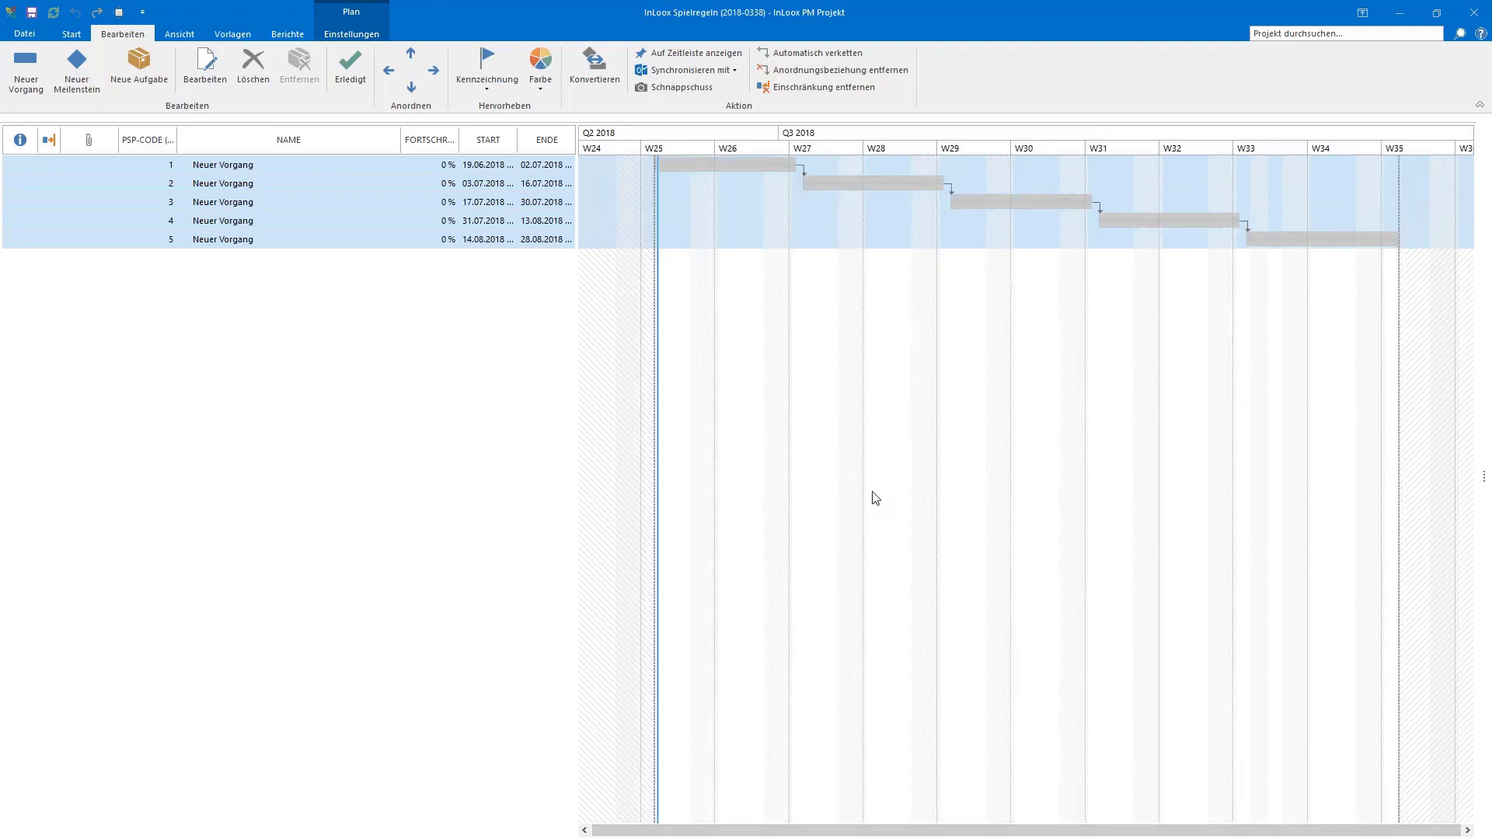
{"action": "left_click", "coordinate": [983, 204]}
{"action": "left_click", "coordinate": [935, 180]}
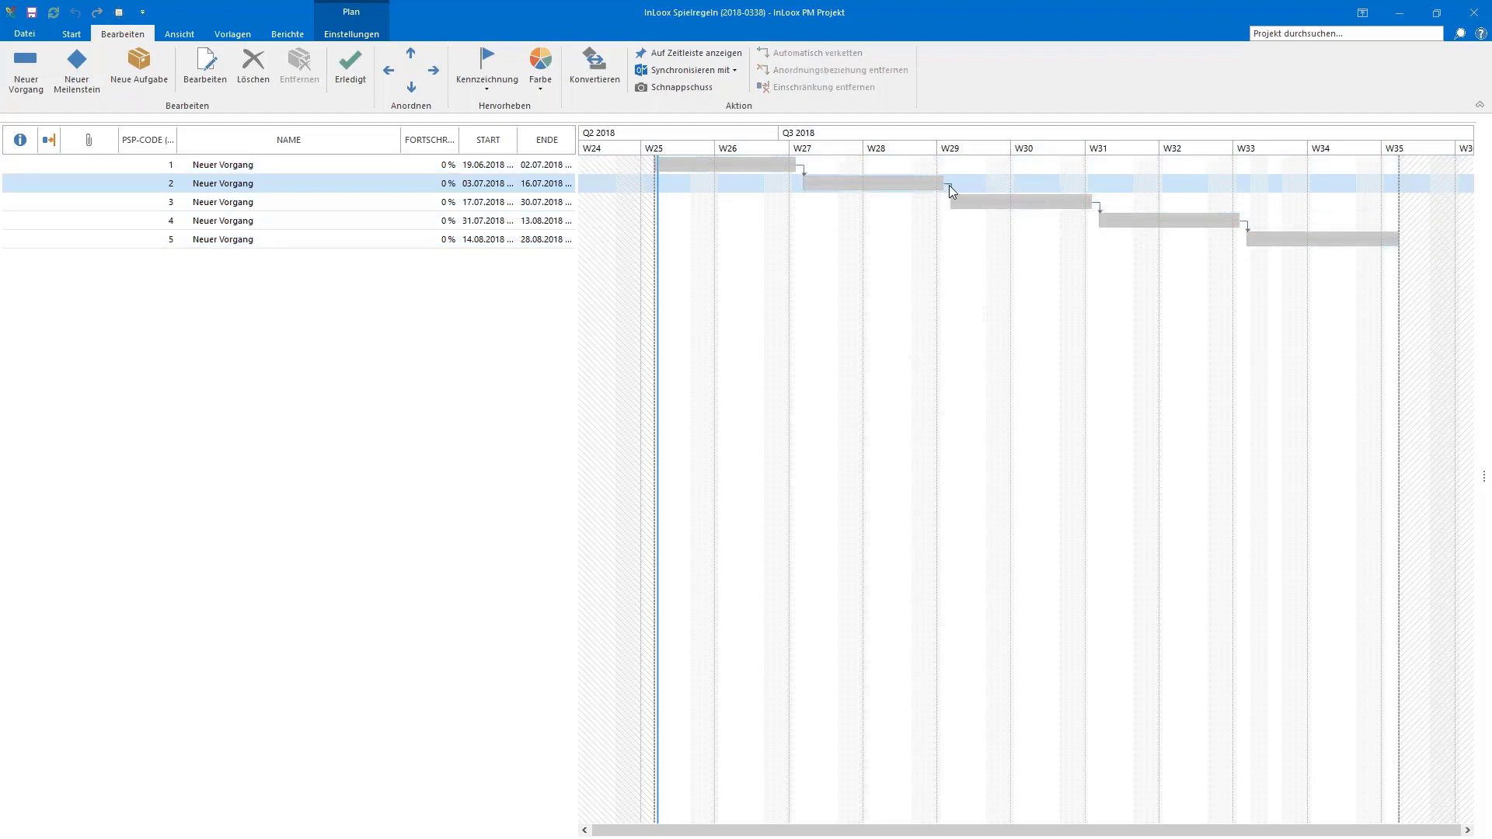
{"action": "left_click_drag", "start_coordinate": [943, 177], "coordinate": [1061, 180]}
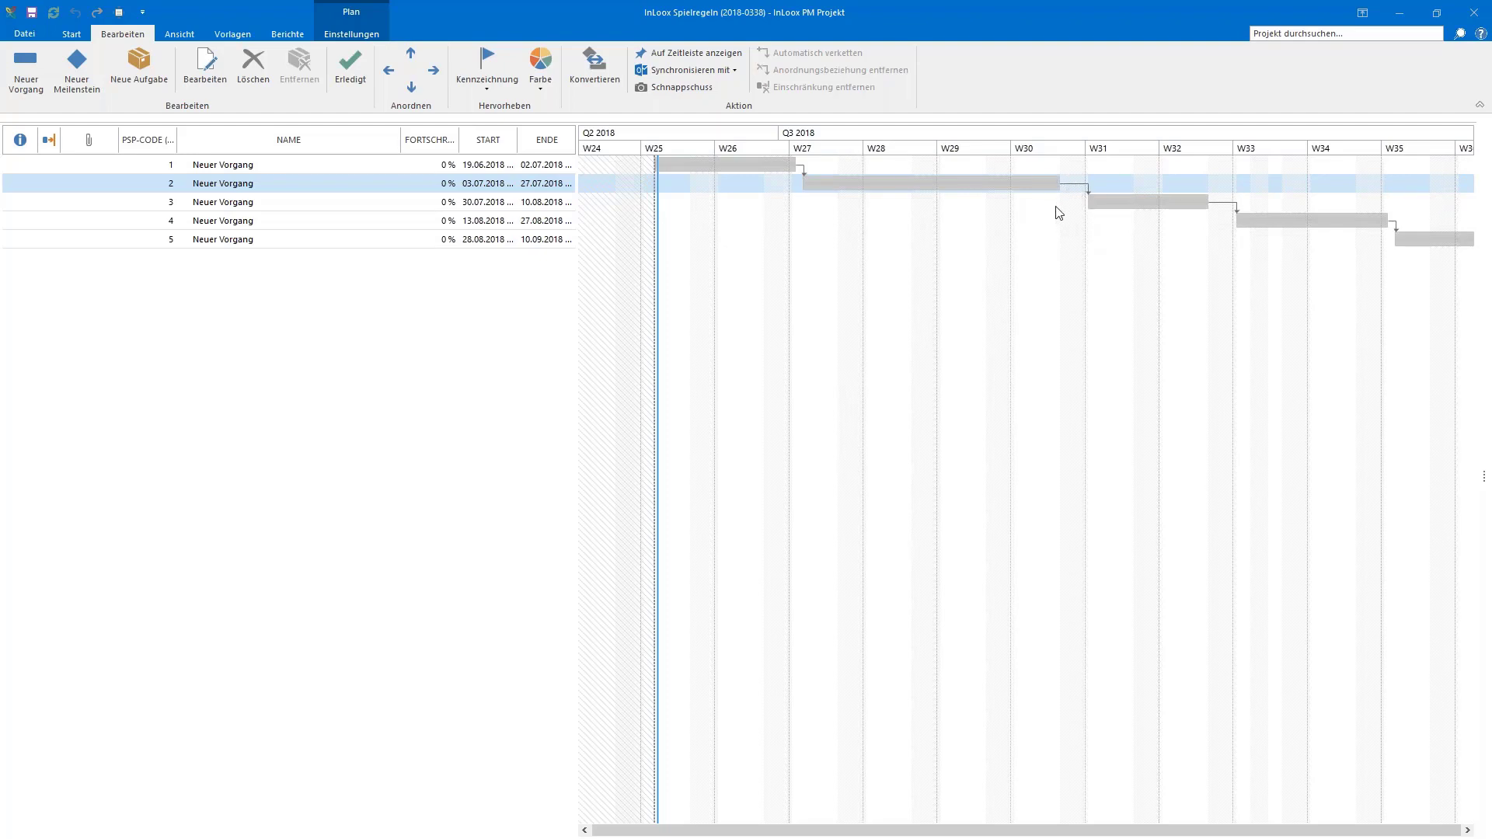
Step: Move the bar of activity 3 in the Gantt chart so it starts on 20.08.2018
{"action": "mouse_move", "coordinate": [1104, 199]}
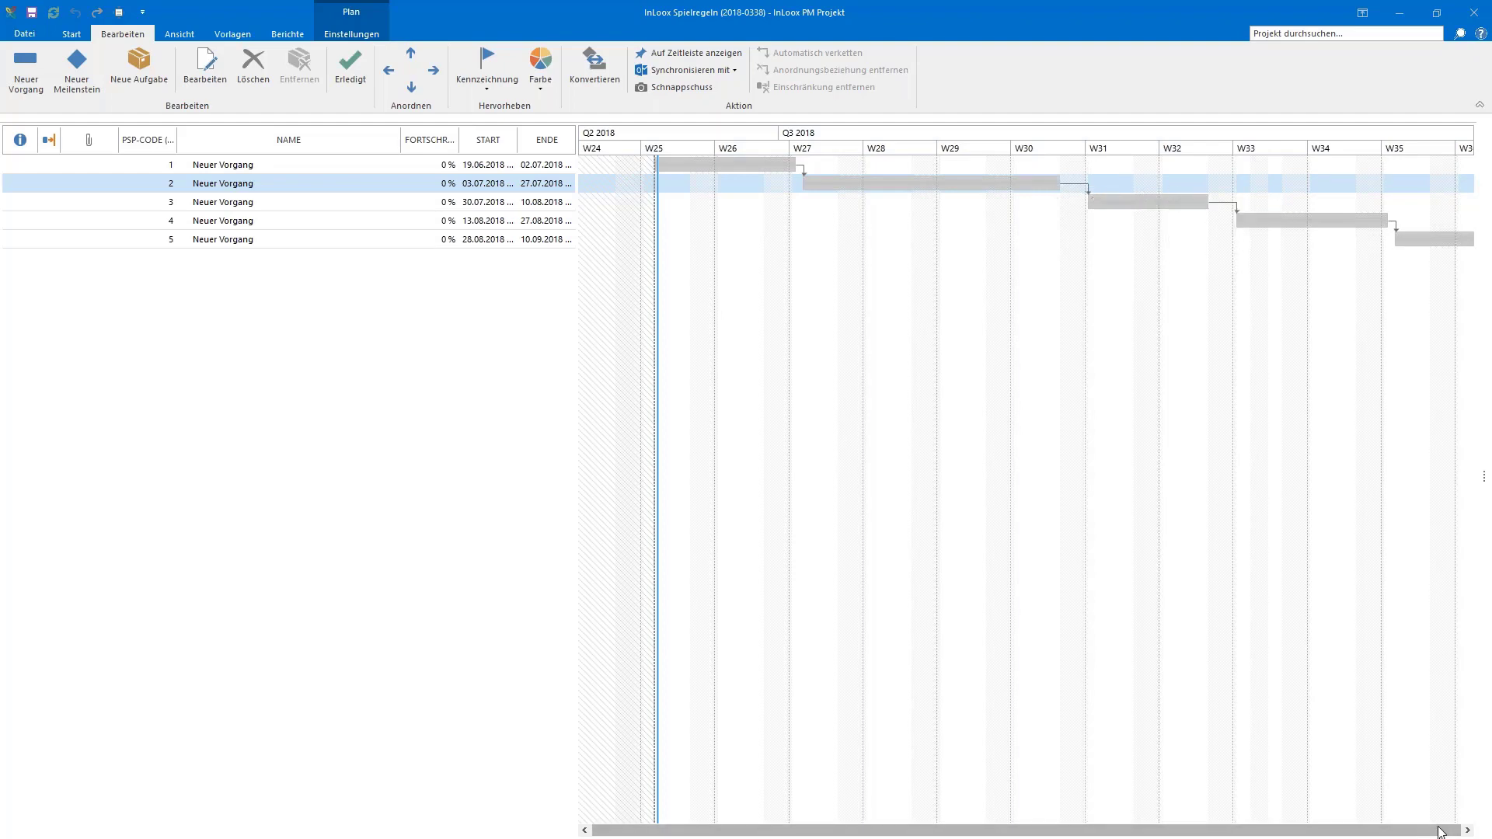
{"action": "left_click", "coordinate": [1468, 830]}
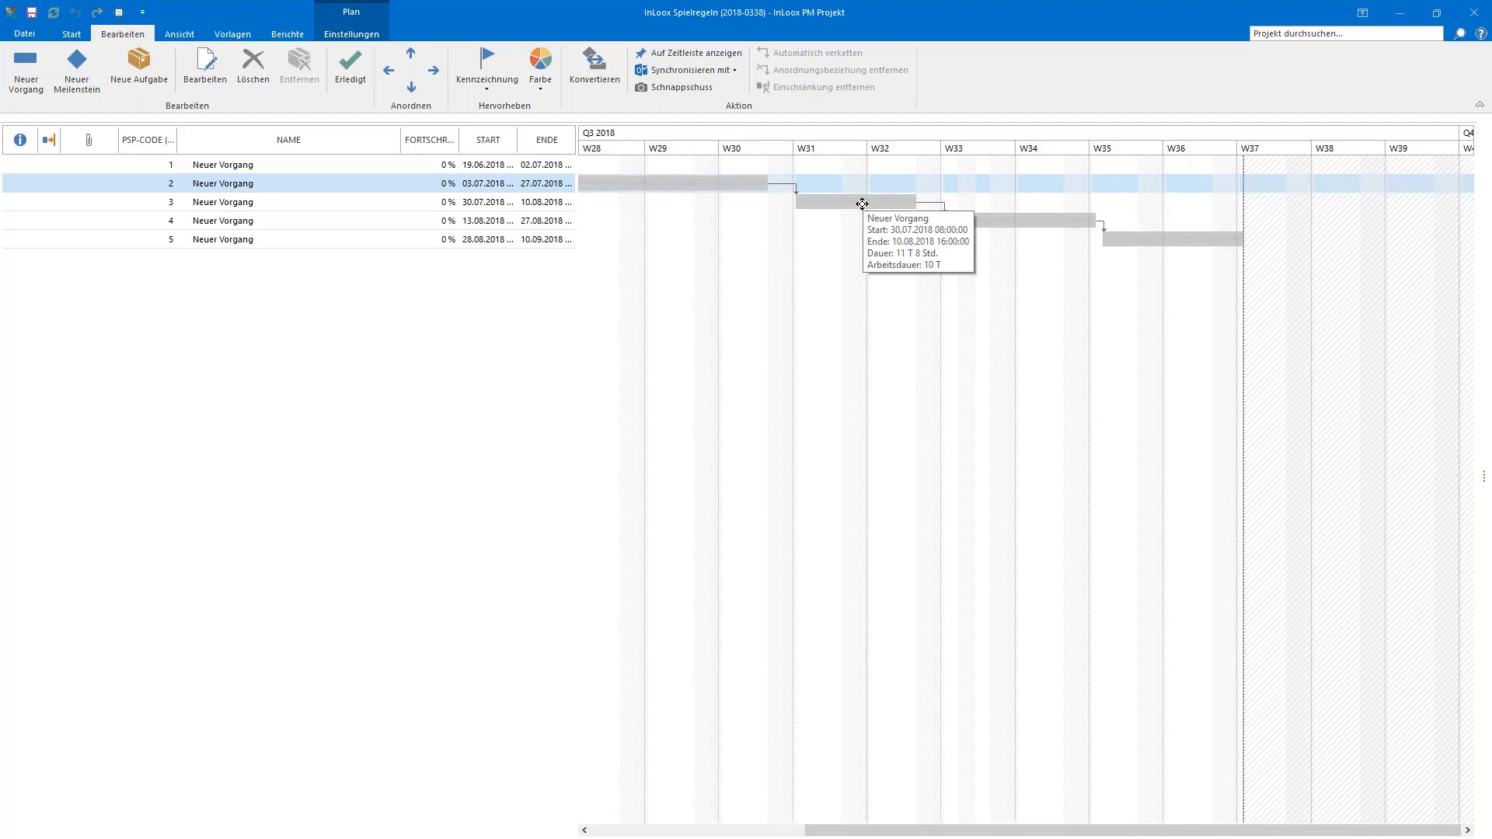
{"action": "left_click_drag", "start_coordinate": [862, 202], "coordinate": [1071, 194]}
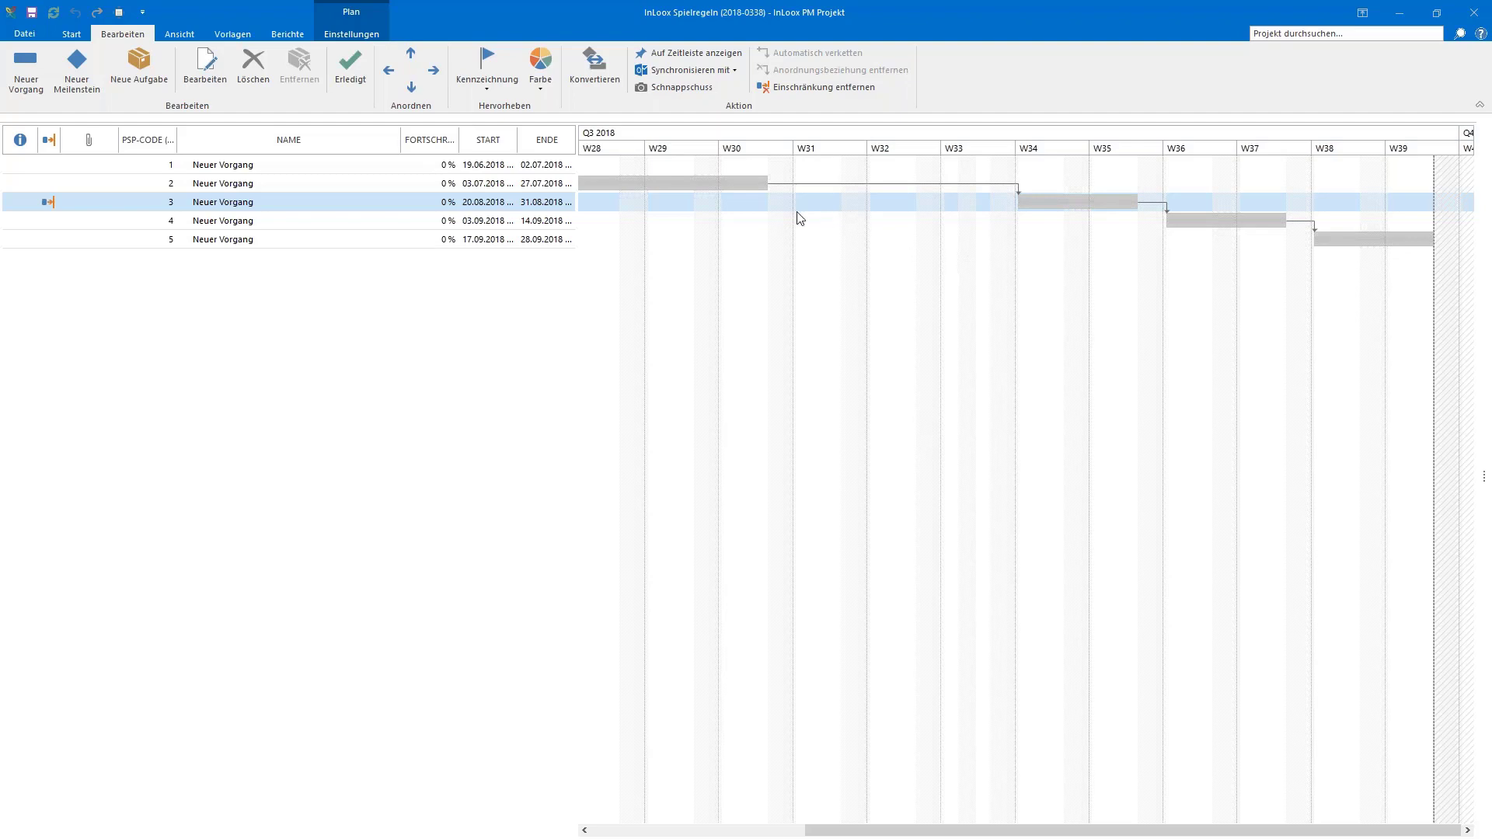
Step: Open the details of activity 3 to examine its start constraint
{"action": "mouse_move", "coordinate": [751, 185]}
{"action": "mouse_move", "coordinate": [53, 207]}
{"action": "double_click", "coordinate": [129, 204]}
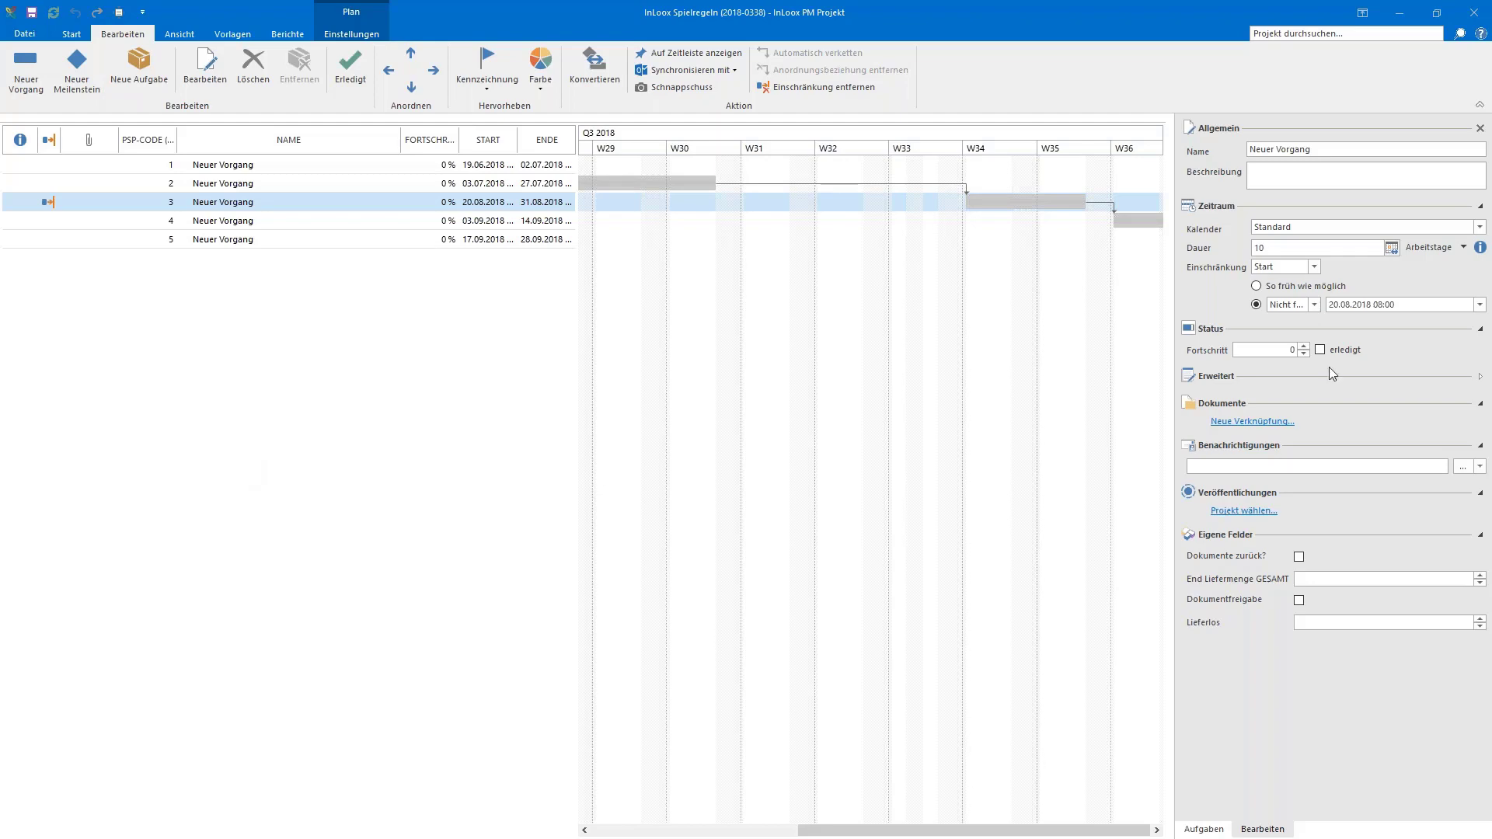
Step: Set activity 3's start constraint to "Am" 20.08.2018 08:00 and close its details
{"action": "left_click", "coordinate": [1314, 305]}
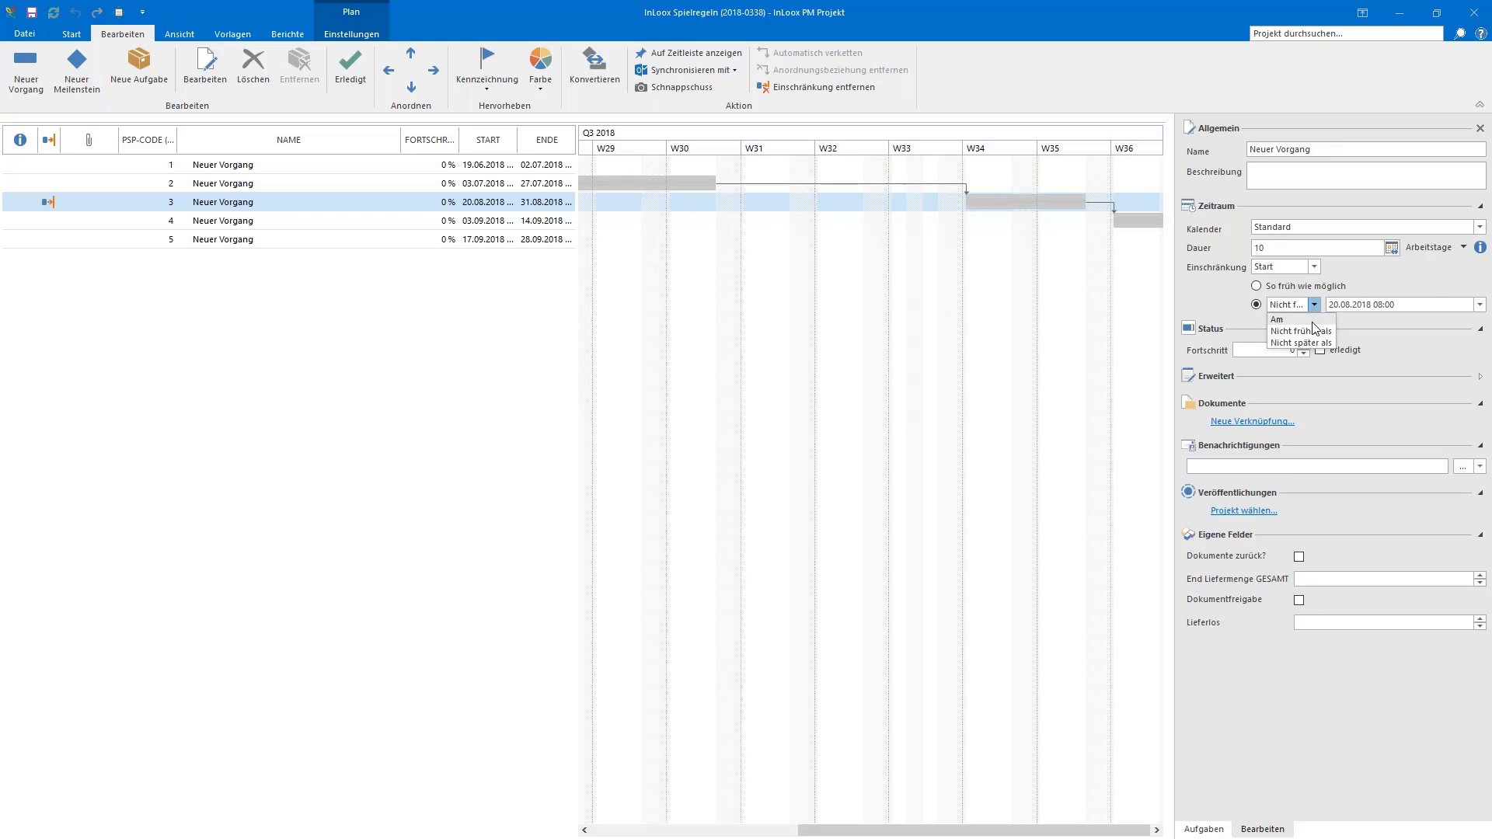
{"action": "left_click", "coordinate": [1291, 320]}
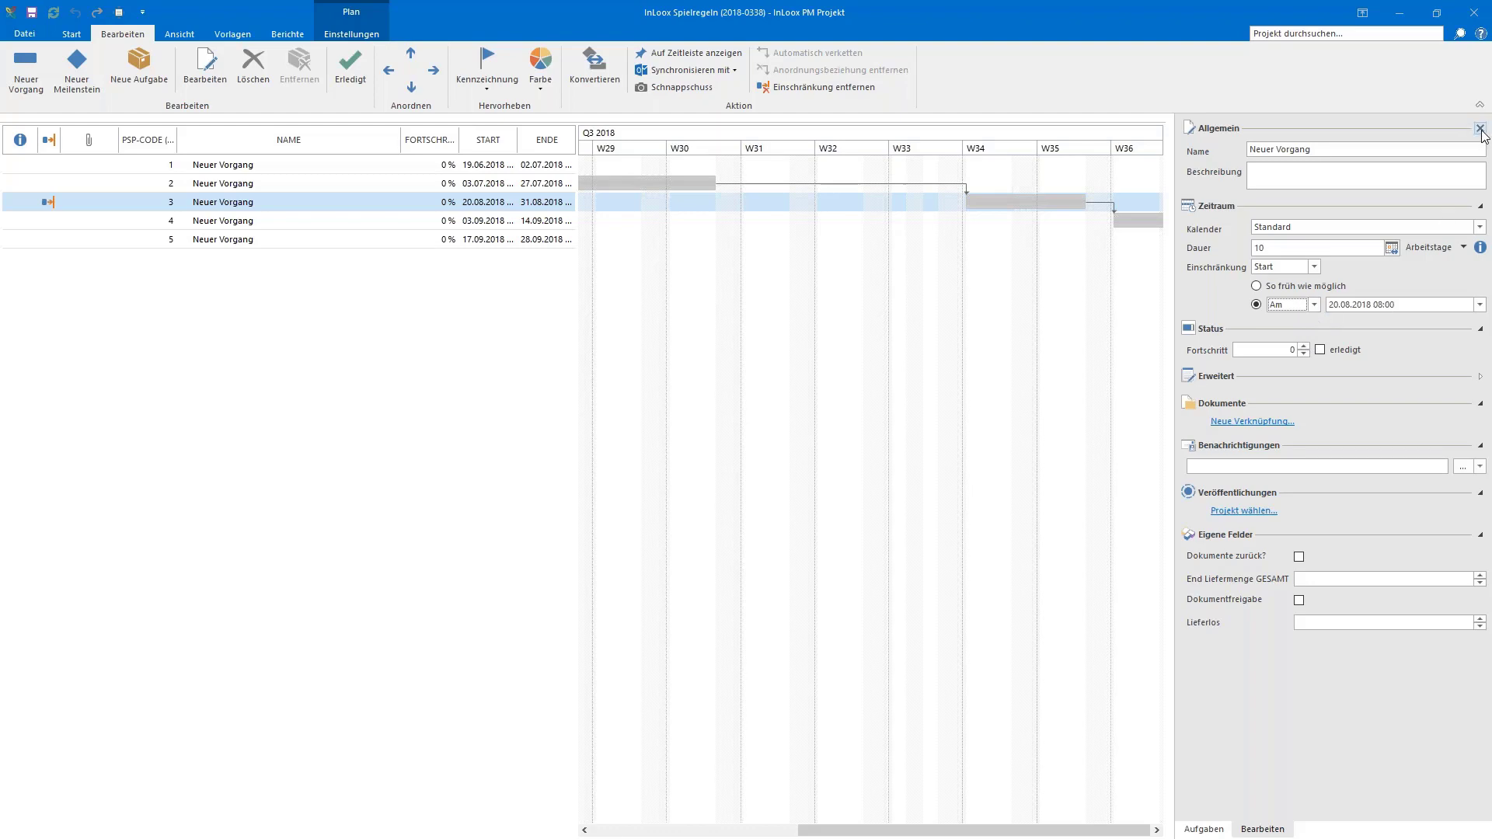
{"action": "left_click", "coordinate": [1480, 129]}
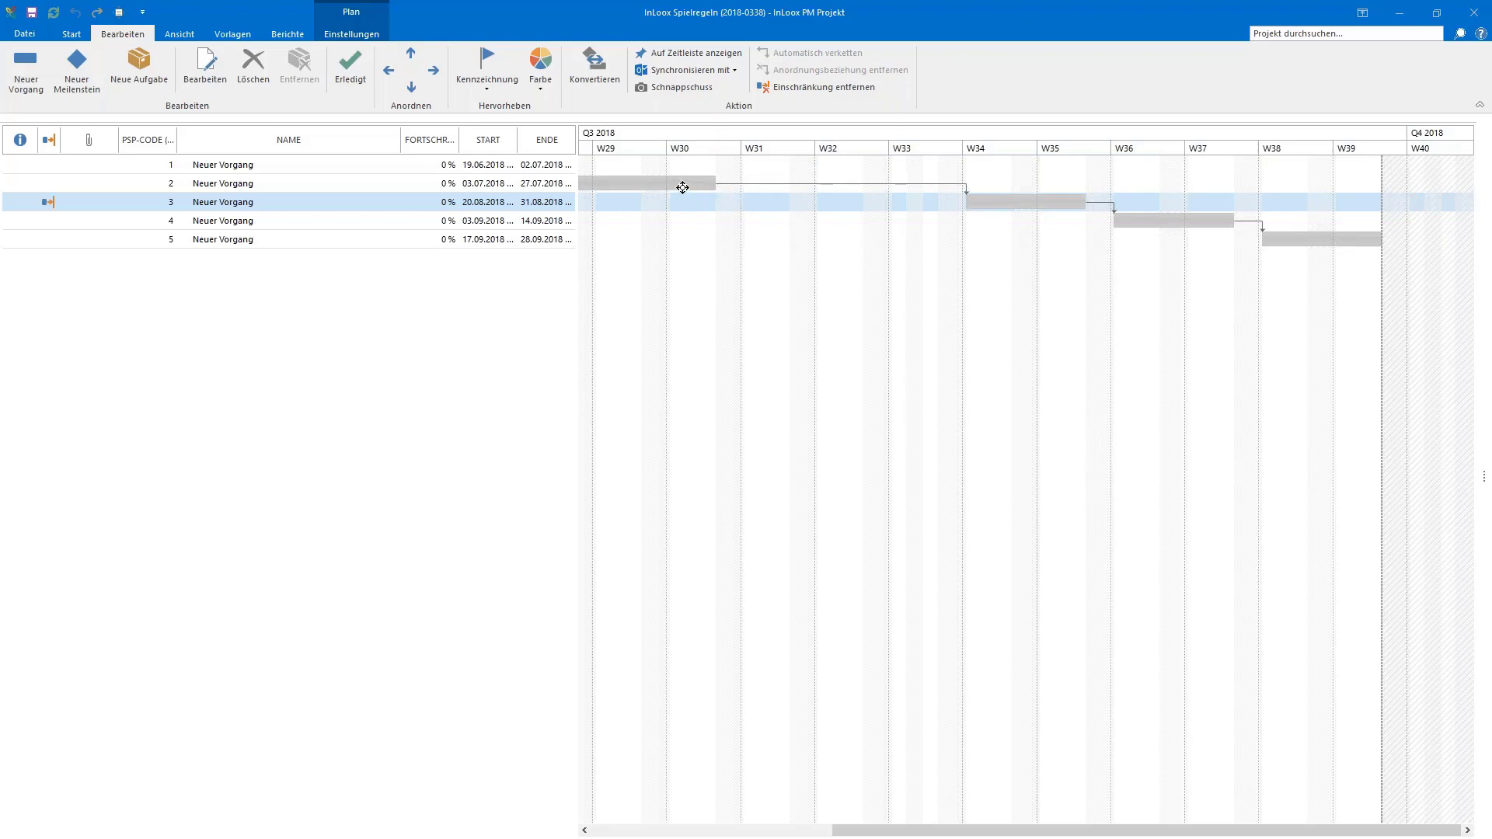
Step: Try extending activity 2's bar in the Gantt chart to 07.09.2018 and to 31.08.2018, shortening it to 10.08.2018 after each attempt
{"action": "left_click", "coordinate": [735, 187]}
{"action": "left_click_drag", "start_coordinate": [723, 187], "coordinate": [1165, 176]}
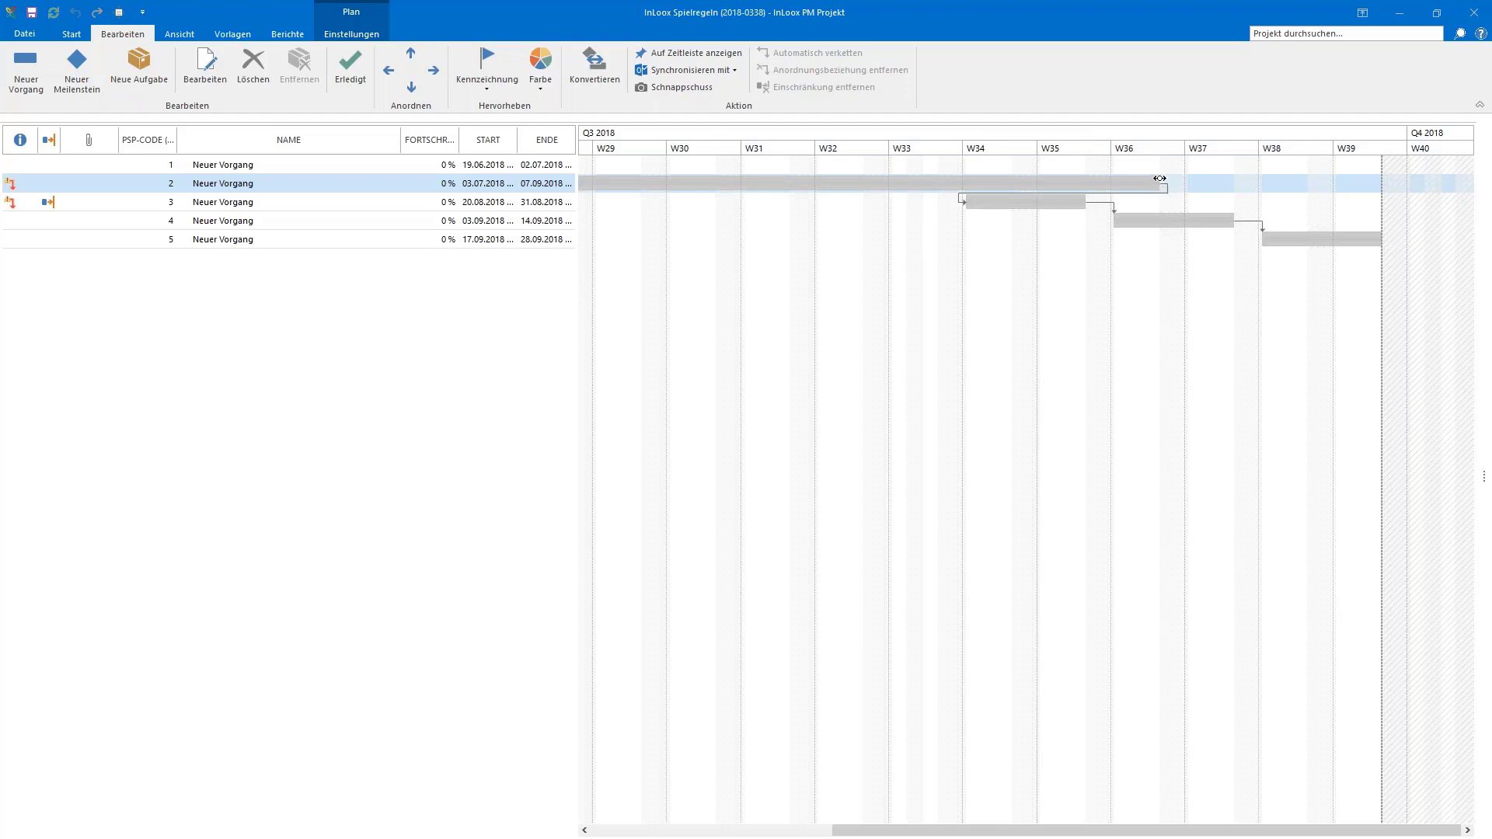
{"action": "left_click_drag", "start_coordinate": [1159, 184], "coordinate": [864, 184]}
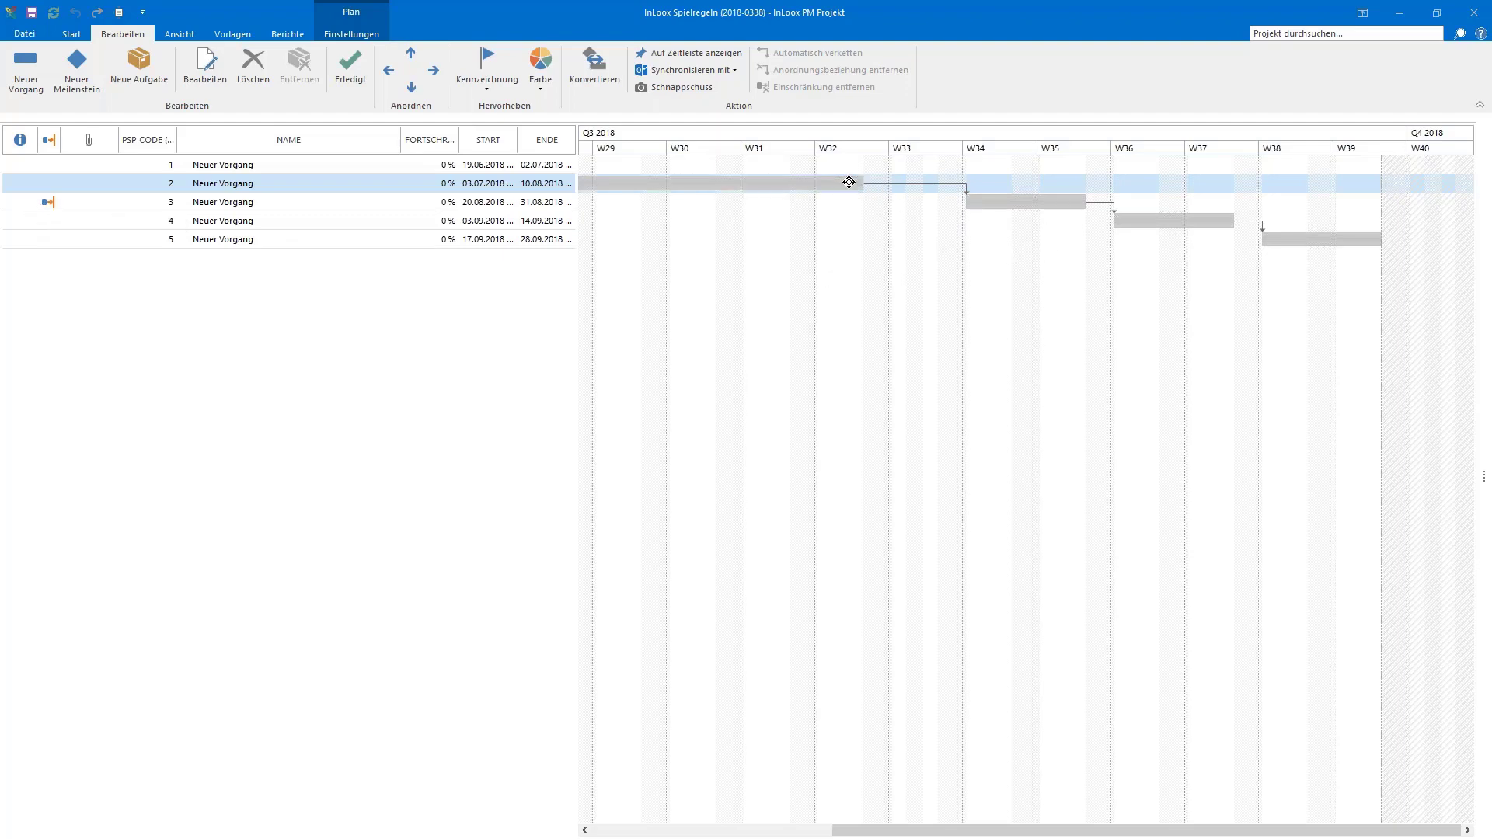
{"action": "left_click_drag", "start_coordinate": [863, 183], "coordinate": [1085, 181]}
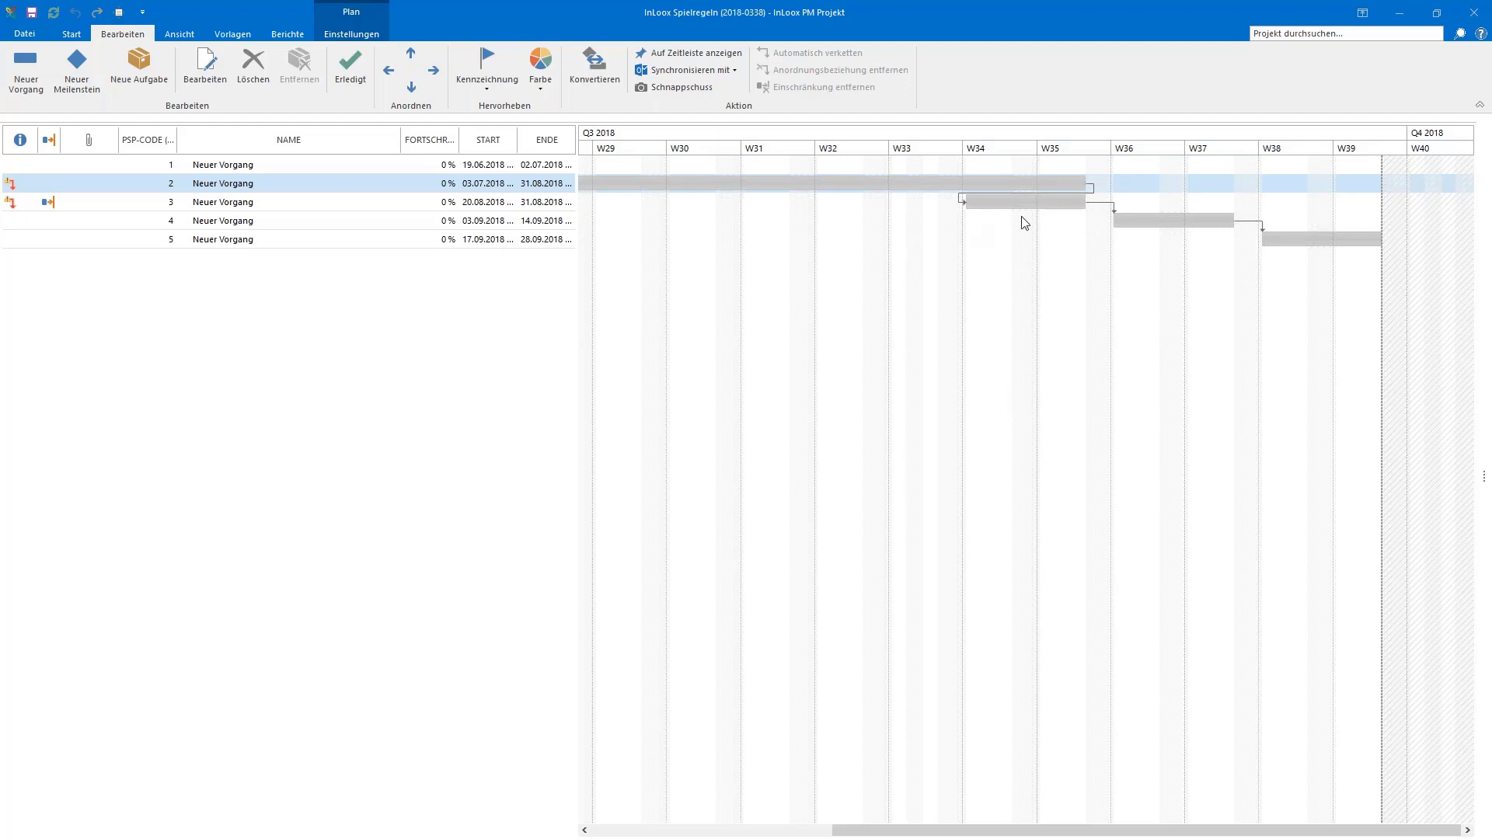
{"action": "left_click_drag", "start_coordinate": [1086, 181], "coordinate": [878, 193]}
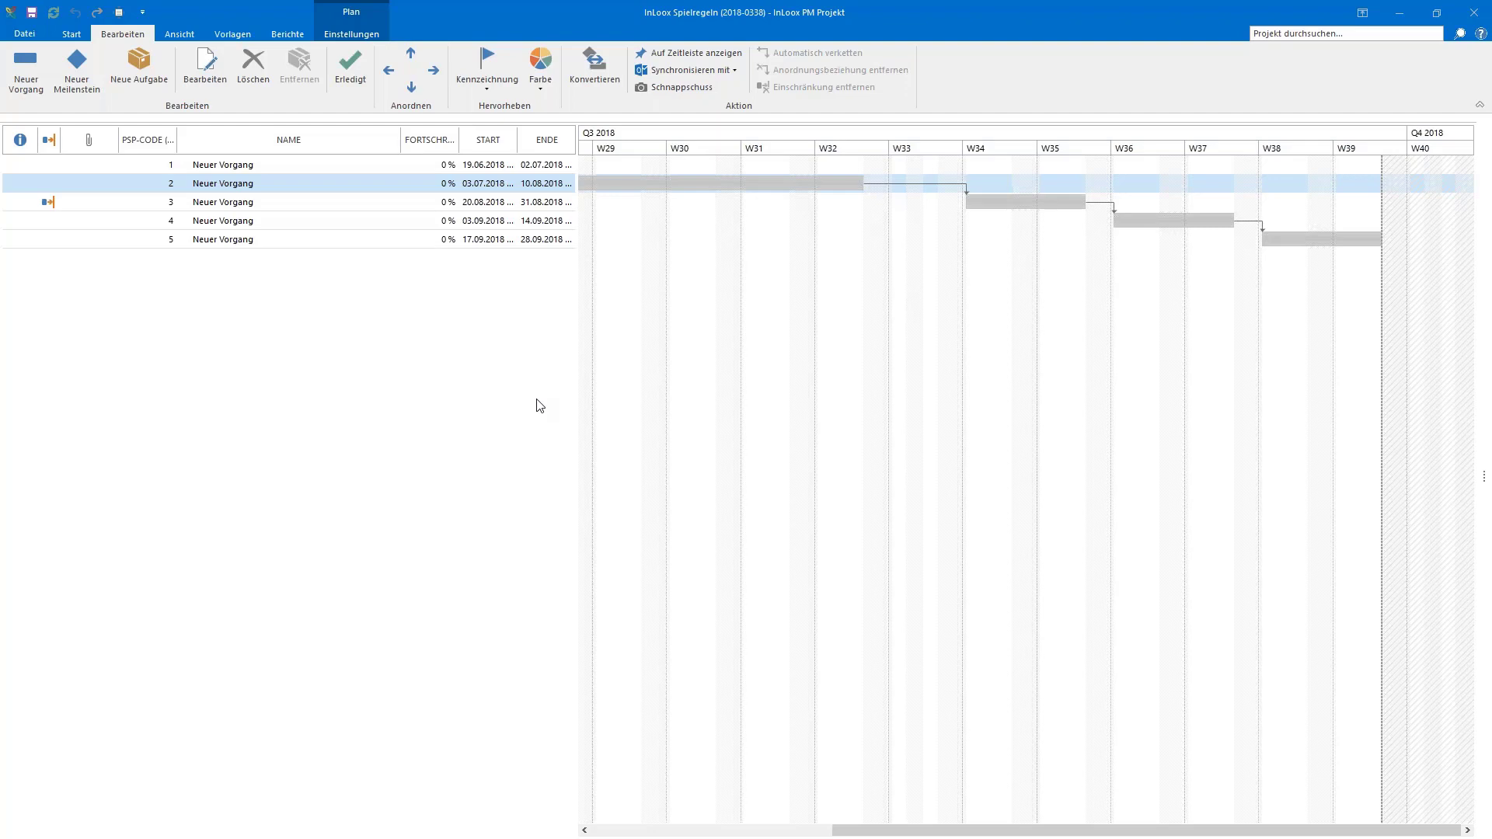
Step: Change activity 3's start constraint type to "Nicht früher als" and close its details
{"action": "left_click", "coordinate": [403, 202]}
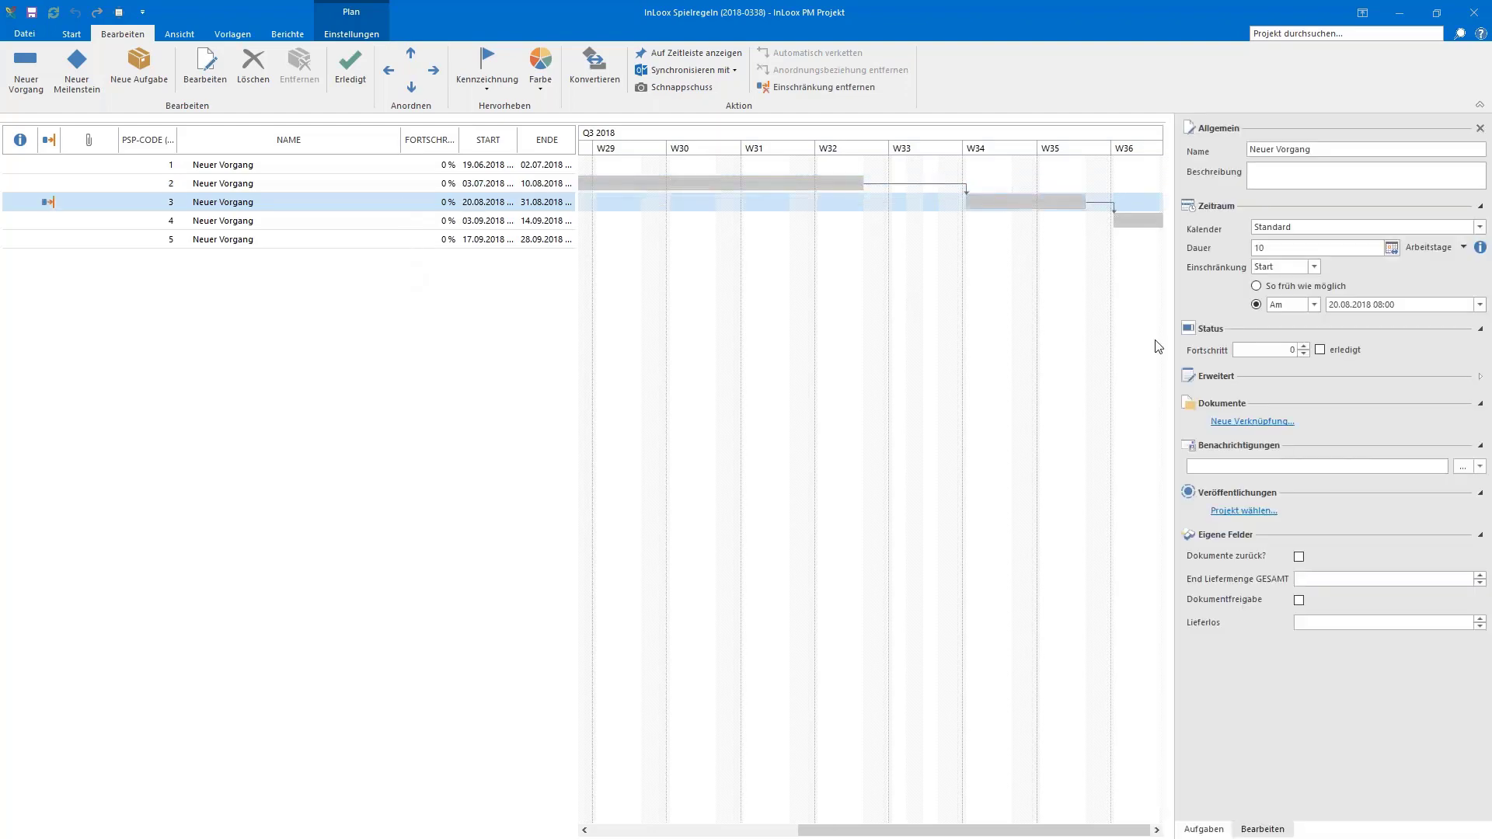
{"action": "left_click", "coordinate": [1315, 305]}
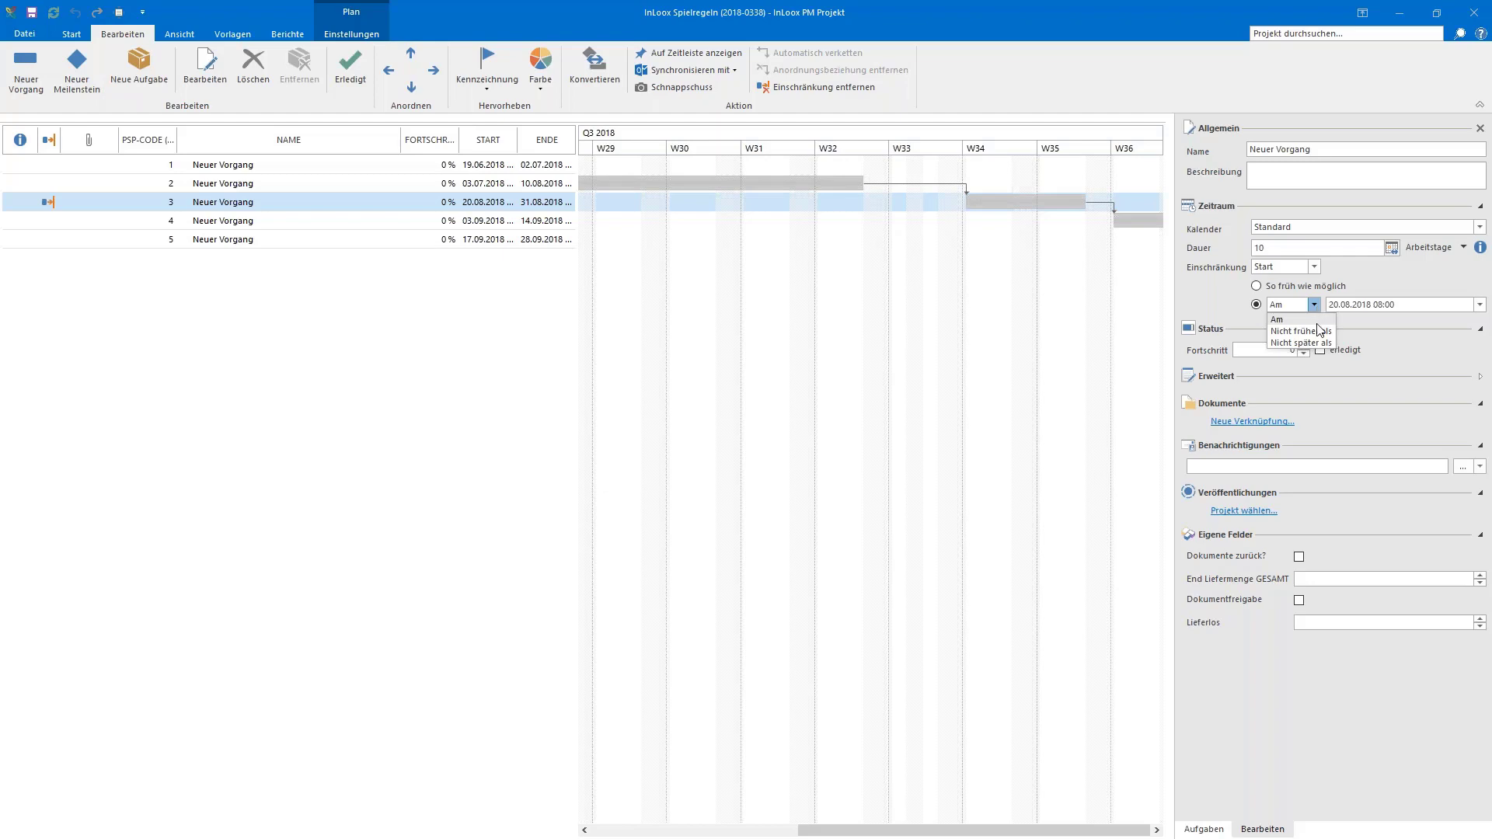
{"action": "left_click", "coordinate": [1297, 333]}
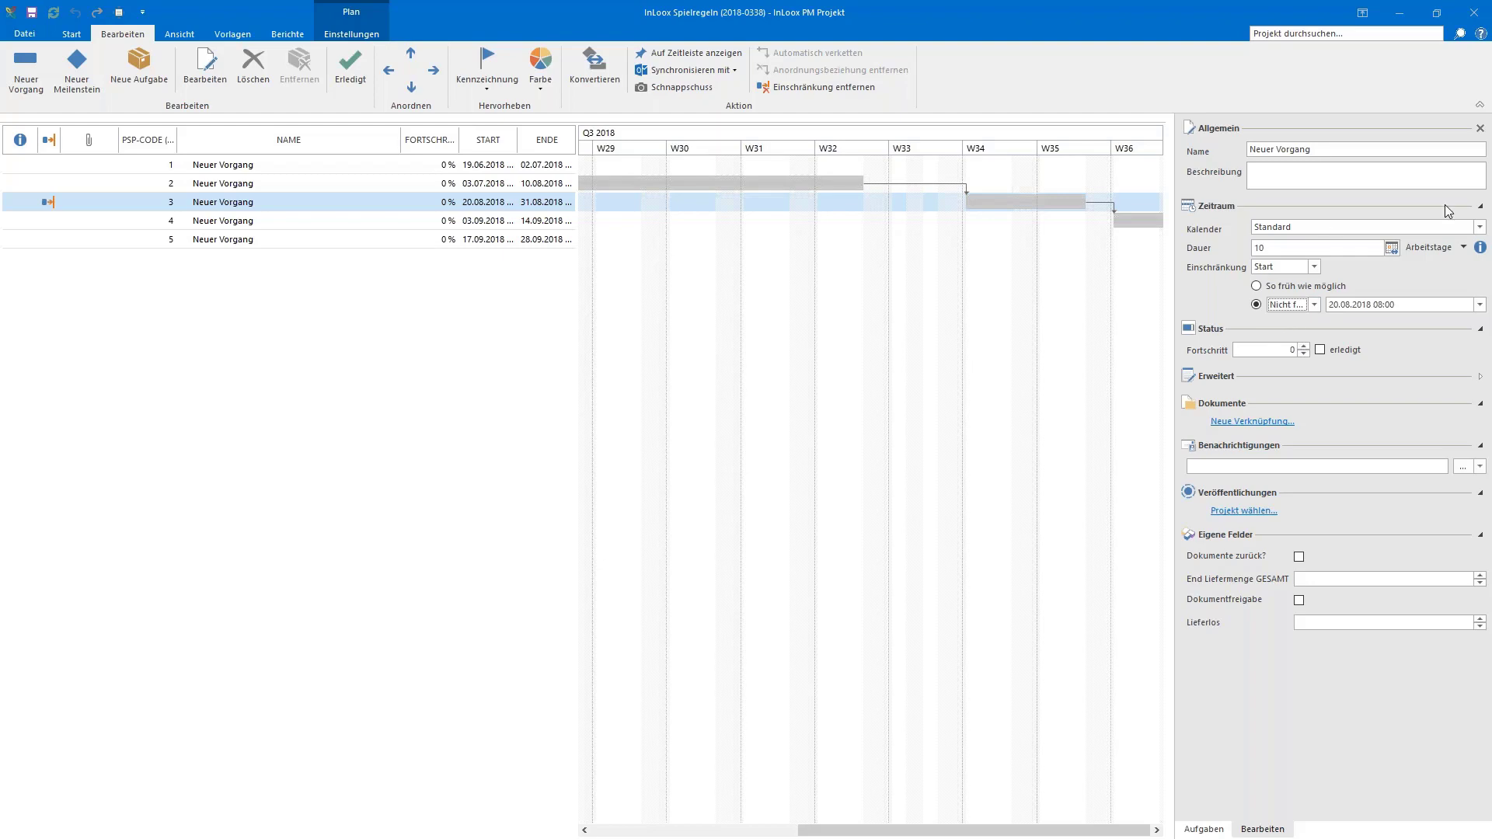
{"action": "left_click", "coordinate": [1481, 128]}
Step: Extend activity 2's bar in the Gantt chart to 28.08.2018, and shorten it to end on 03.08.2018
{"action": "left_click", "coordinate": [866, 184]}
{"action": "left_click_drag", "start_coordinate": [866, 184], "coordinate": [1049, 180]}
{"action": "mouse_move", "coordinate": [1134, 204]}
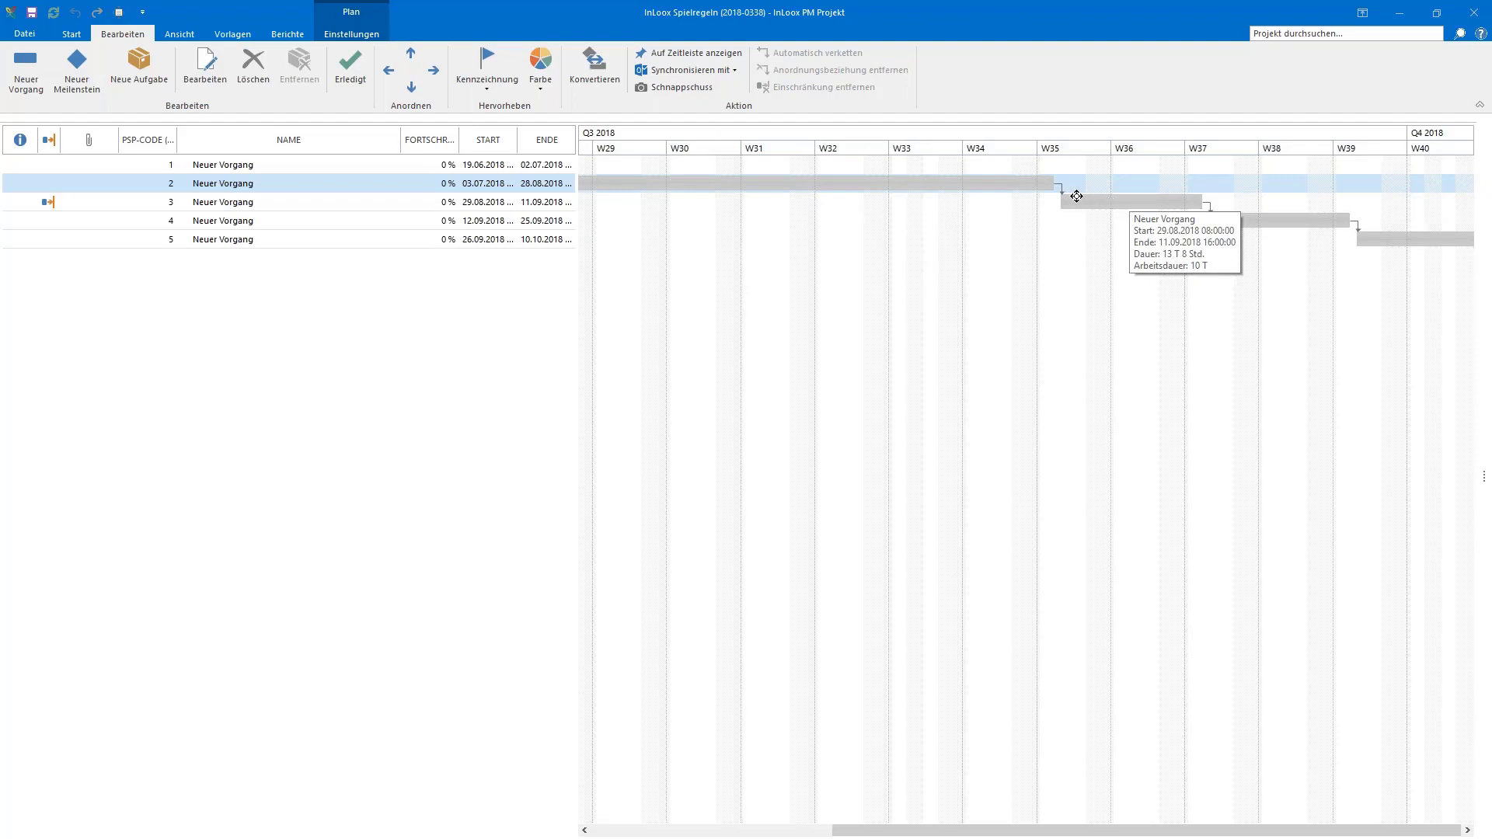
{"action": "left_click_drag", "start_coordinate": [1054, 177], "coordinate": [789, 184]}
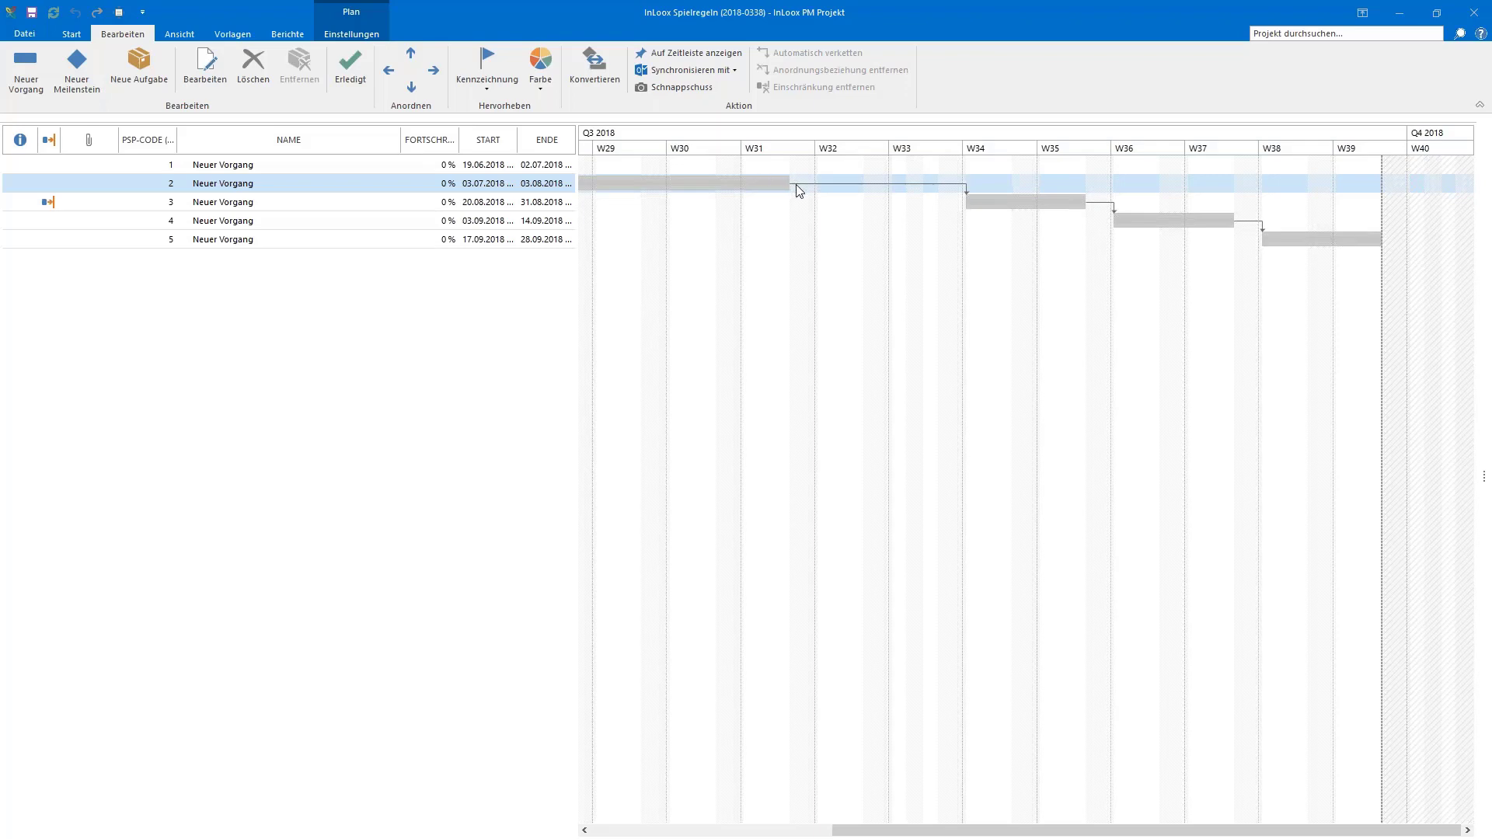
Step: Change activity 3's start constraint type to "Nicht später als" and close its details
{"action": "left_click", "coordinate": [843, 208]}
{"action": "double_click", "coordinate": [839, 208]}
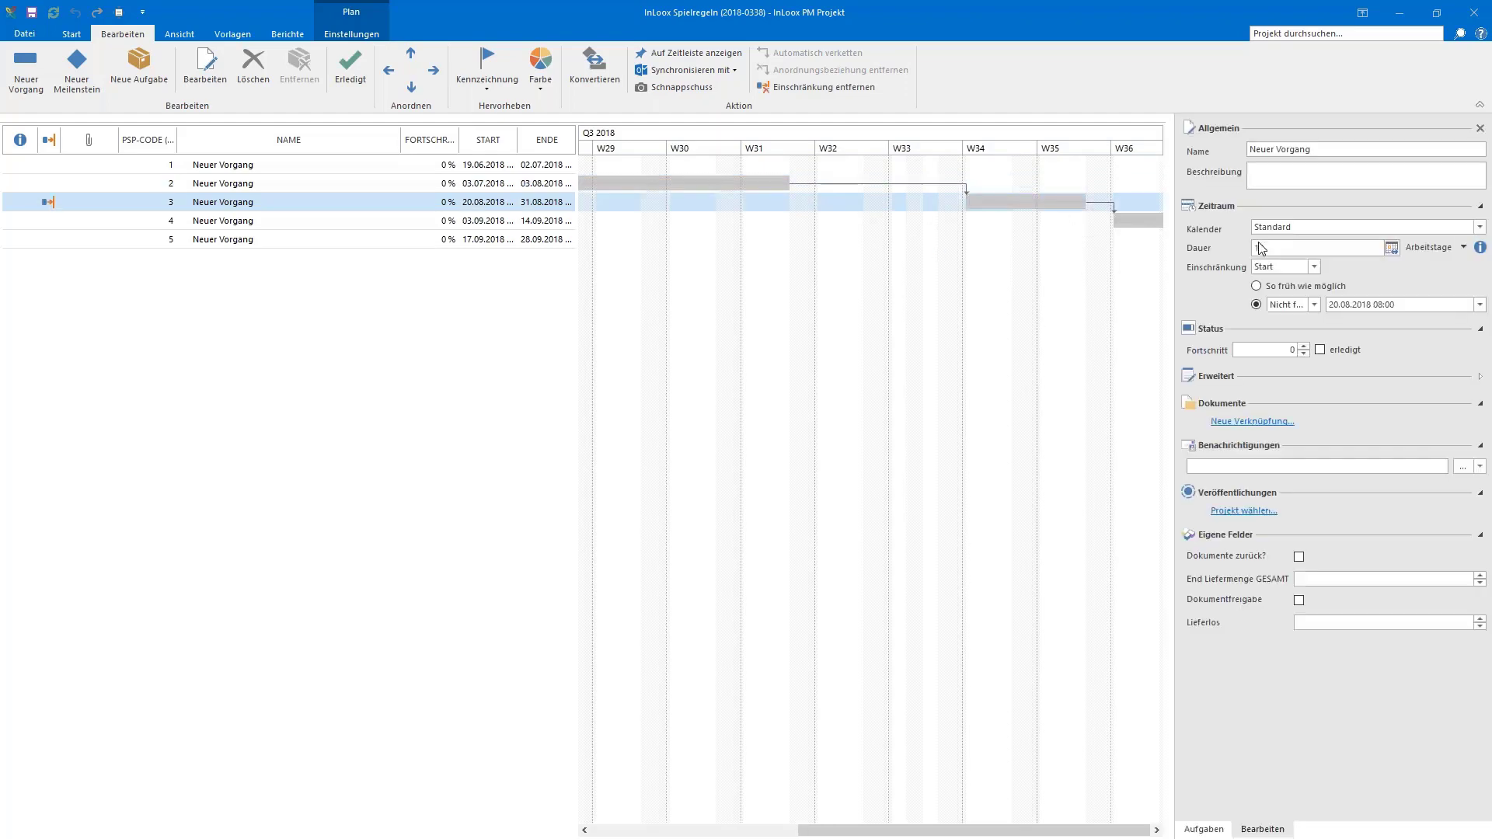
{"action": "left_click", "coordinate": [1315, 304]}
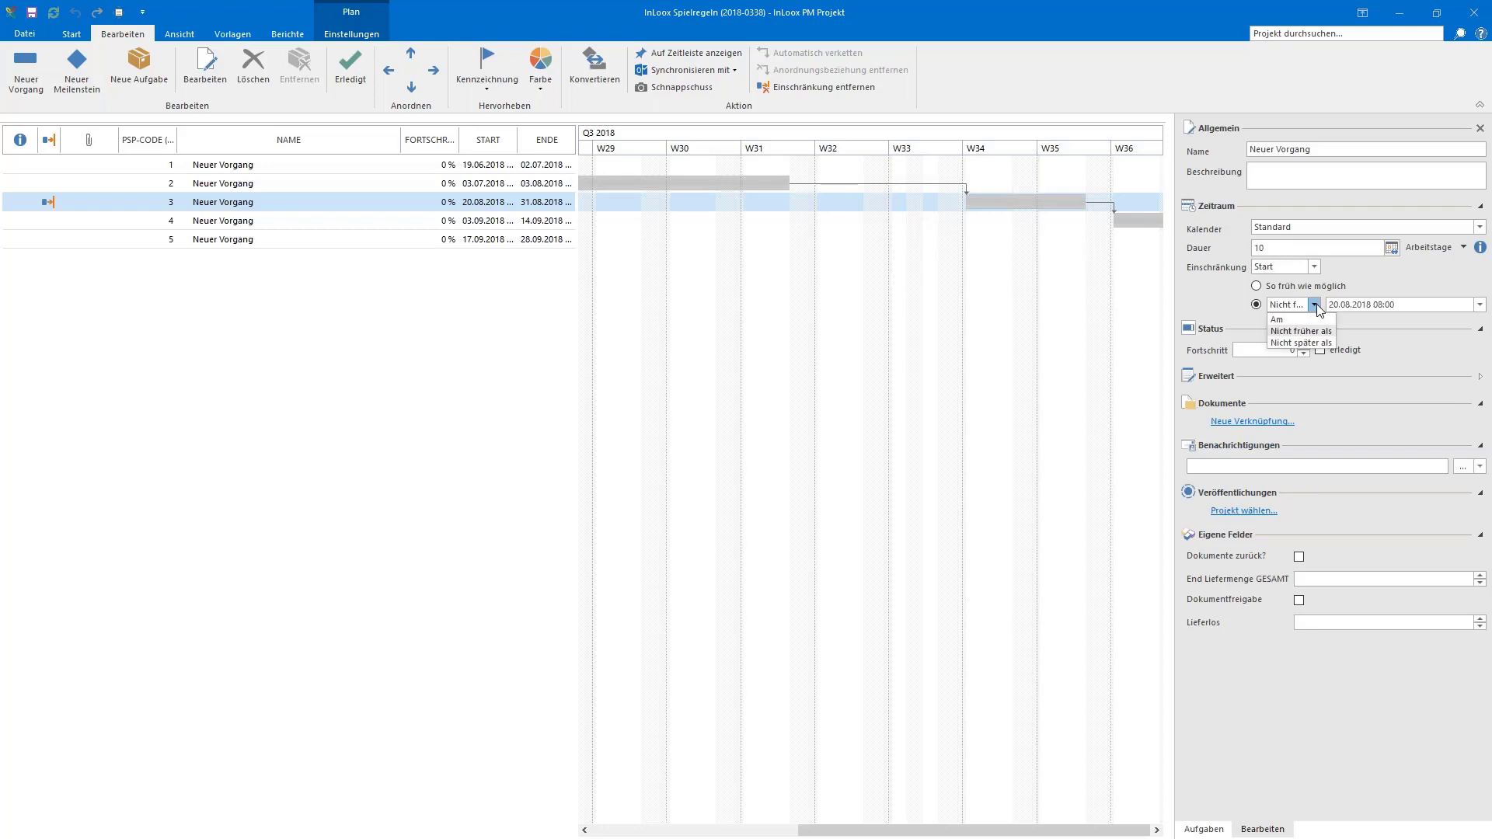
{"action": "left_click", "coordinate": [1314, 338]}
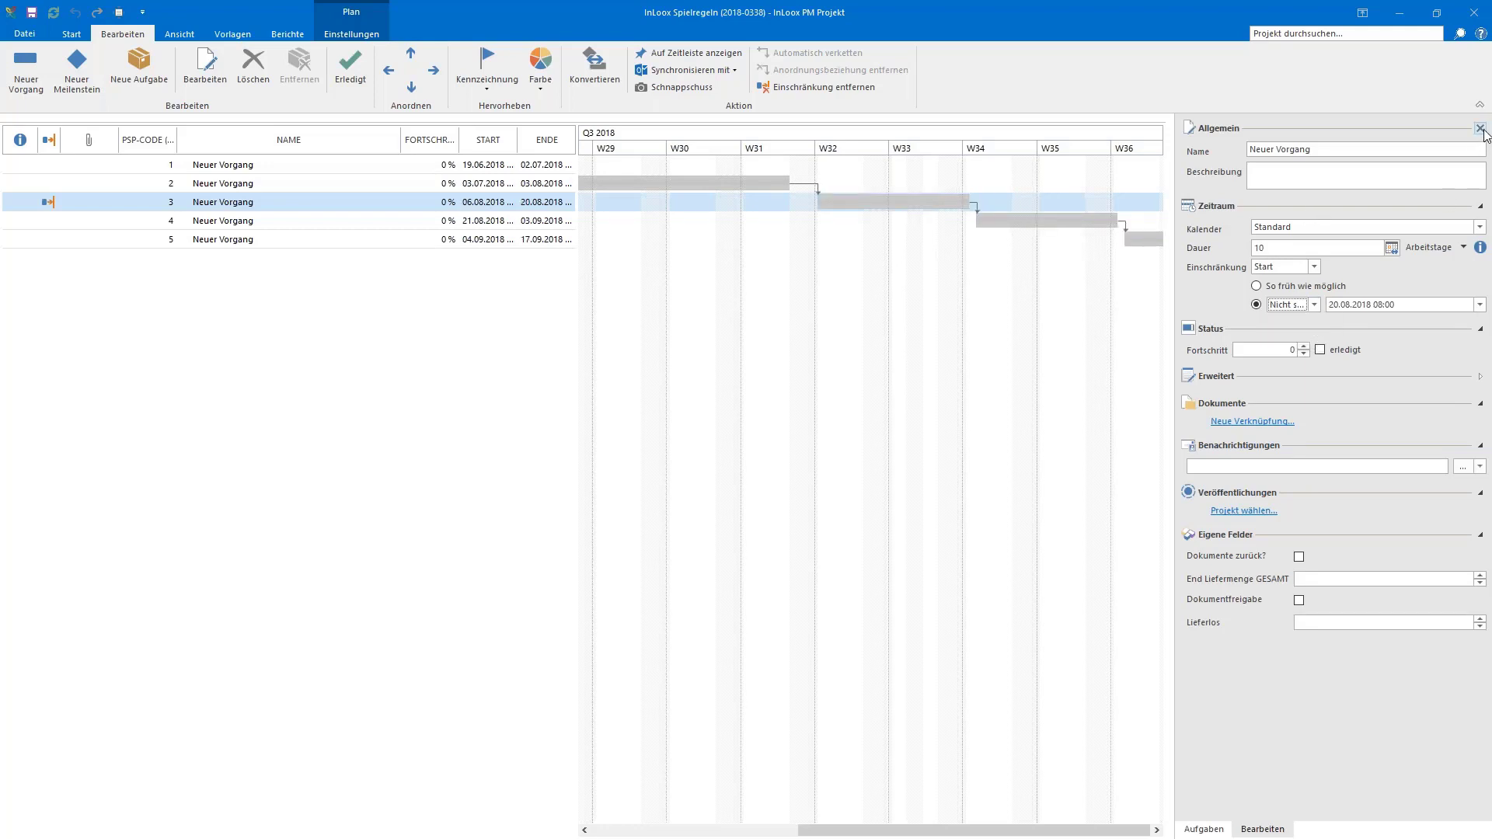
{"action": "left_click", "coordinate": [1481, 129]}
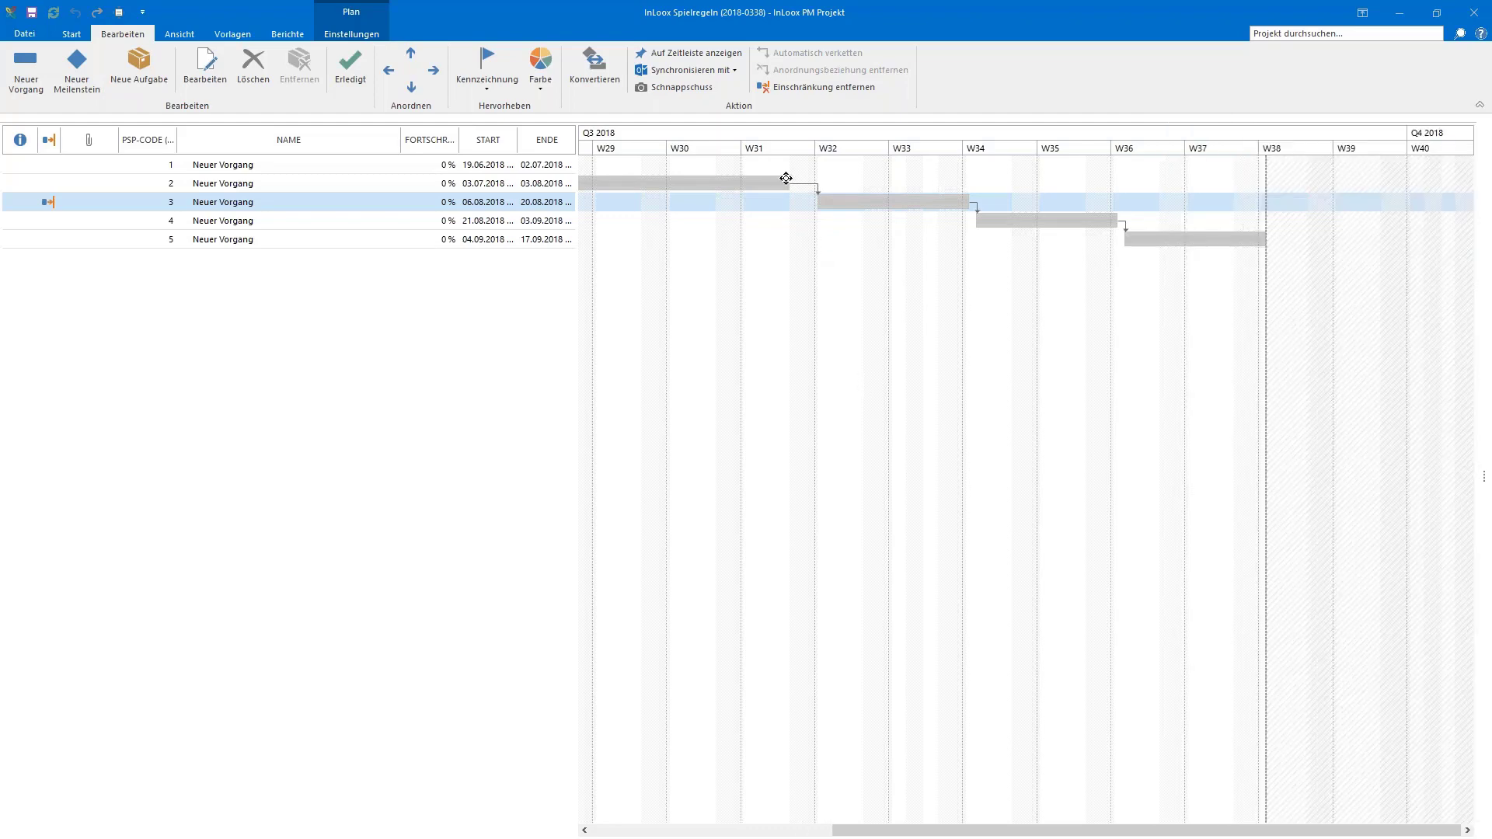
Step: Extend activity 2's bar in the Gantt chart to 05.09.2018, and shorten it to end on 07.08.2018
{"action": "left_click_drag", "start_coordinate": [790, 183], "coordinate": [1144, 183]}
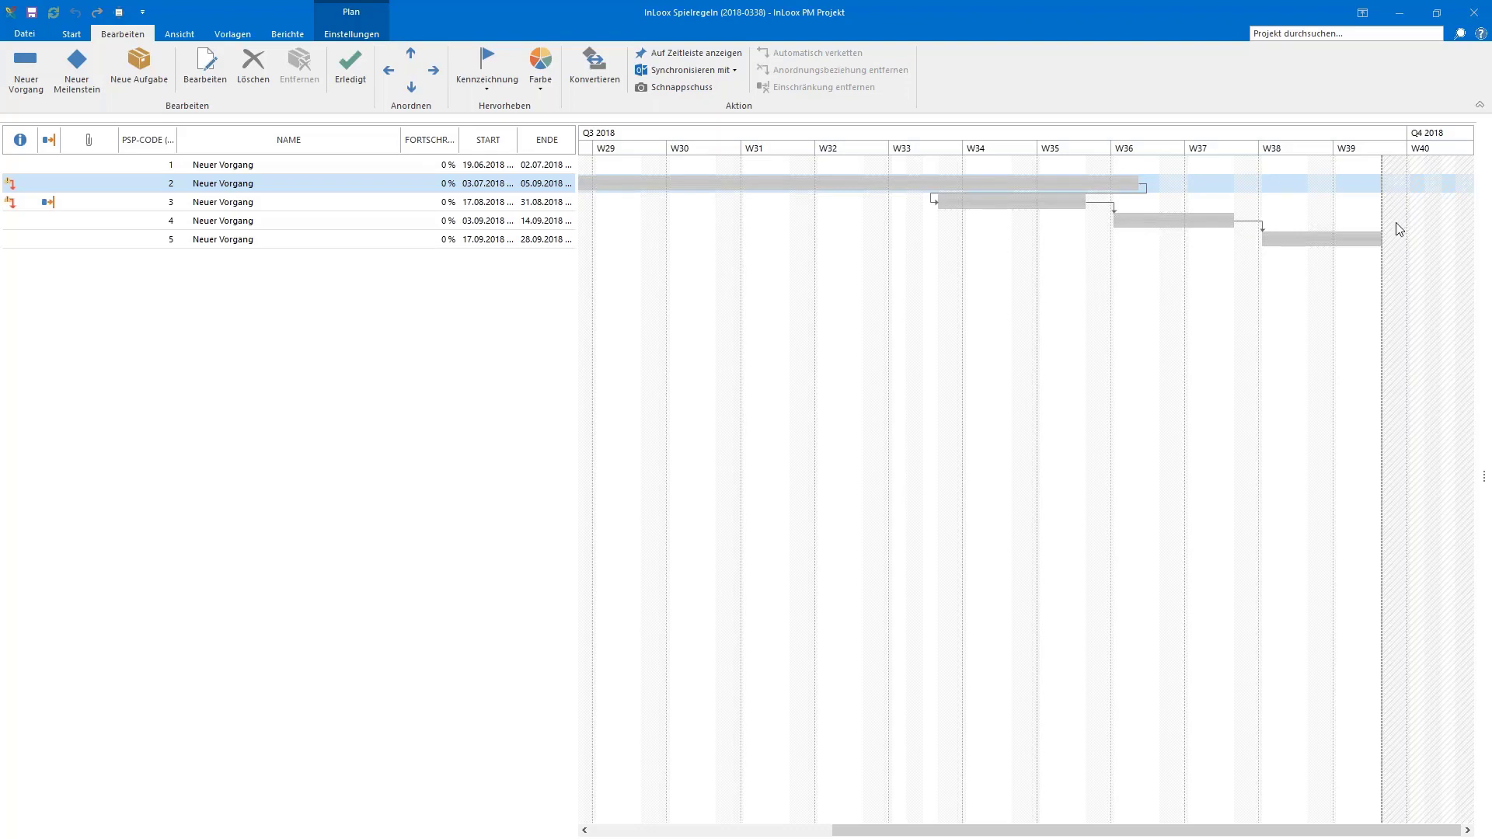
{"action": "left_click_drag", "start_coordinate": [1141, 183], "coordinate": [828, 179]}
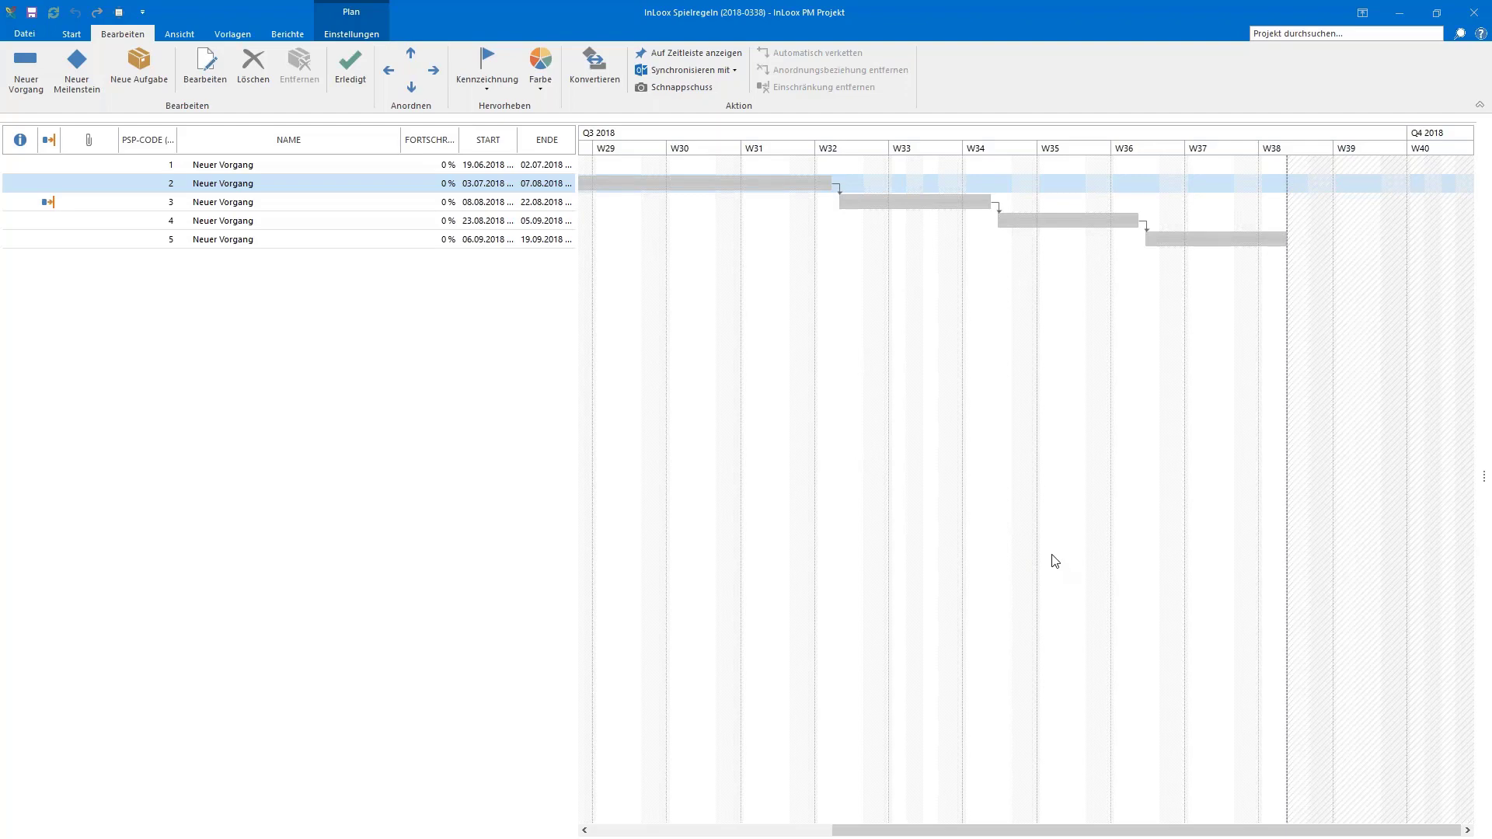
Step: Insert three new activities directly below activity 2
{"action": "left_click_drag", "start_coordinate": [1032, 834], "coordinate": [766, 816]}
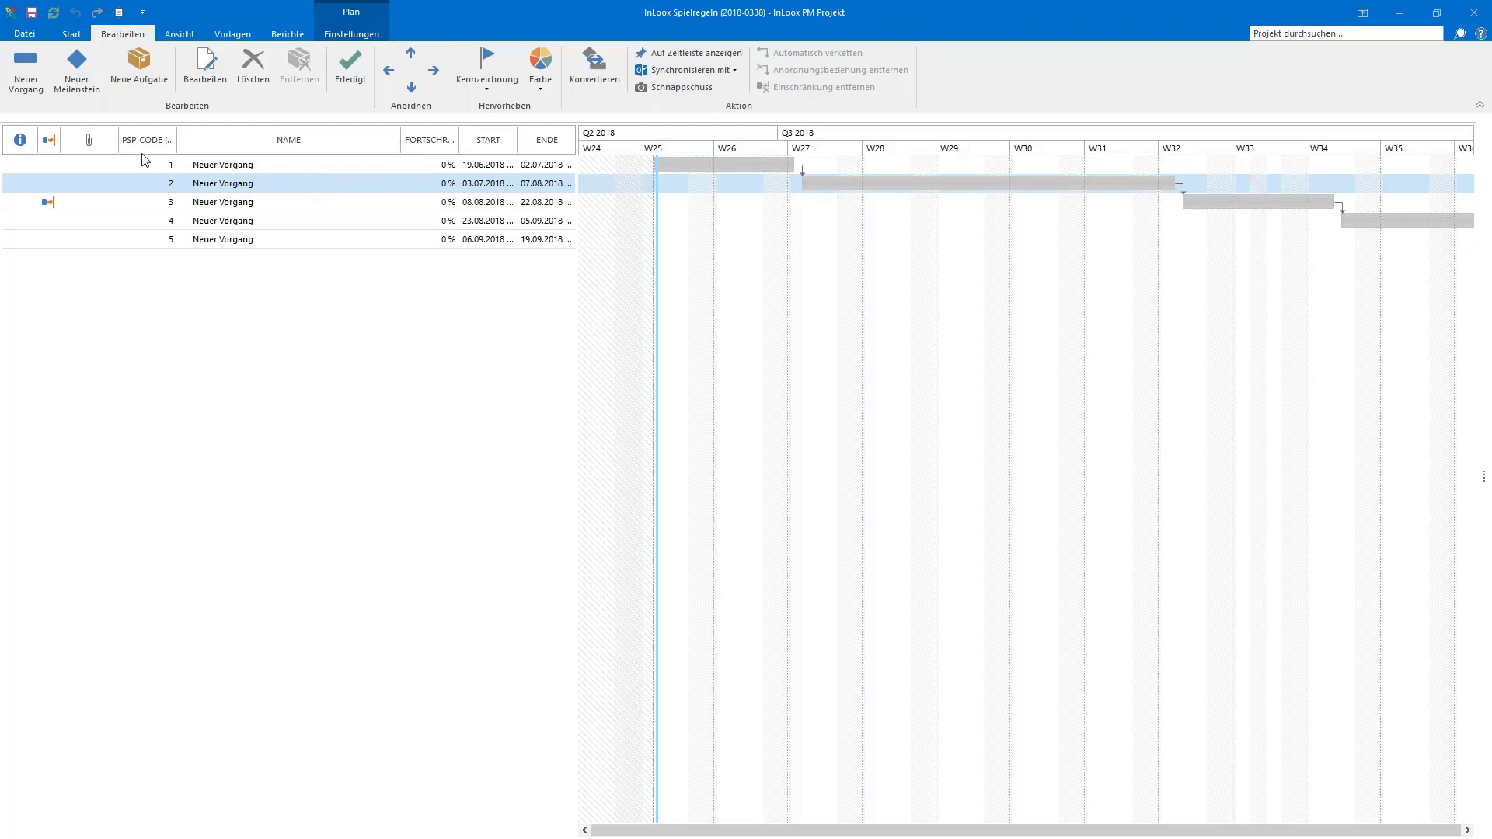
{"action": "left_click", "coordinate": [34, 80]}
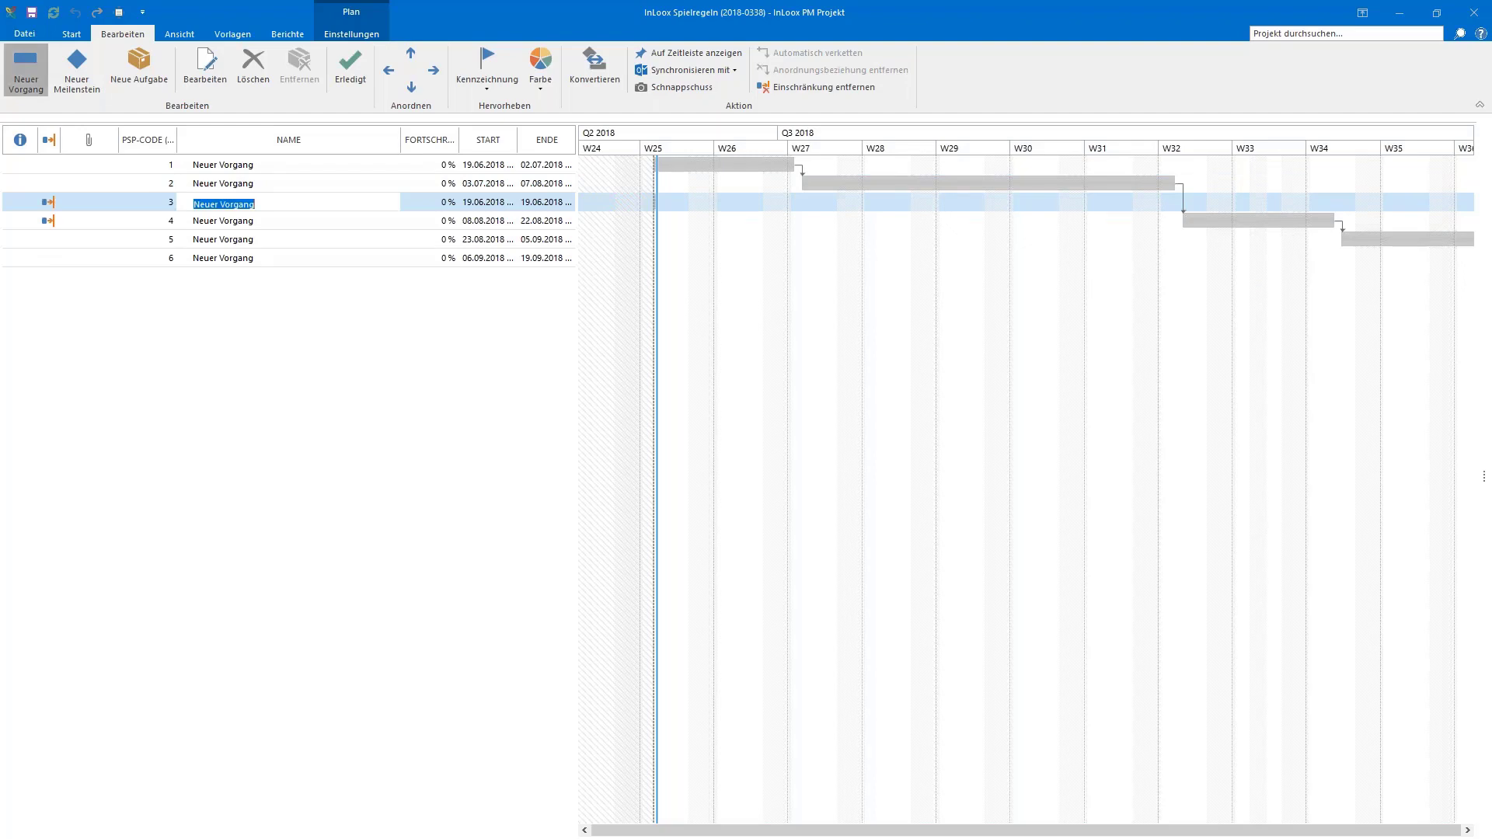
{"action": "left_click", "coordinate": [33, 80]}
{"action": "left_click", "coordinate": [34, 81]}
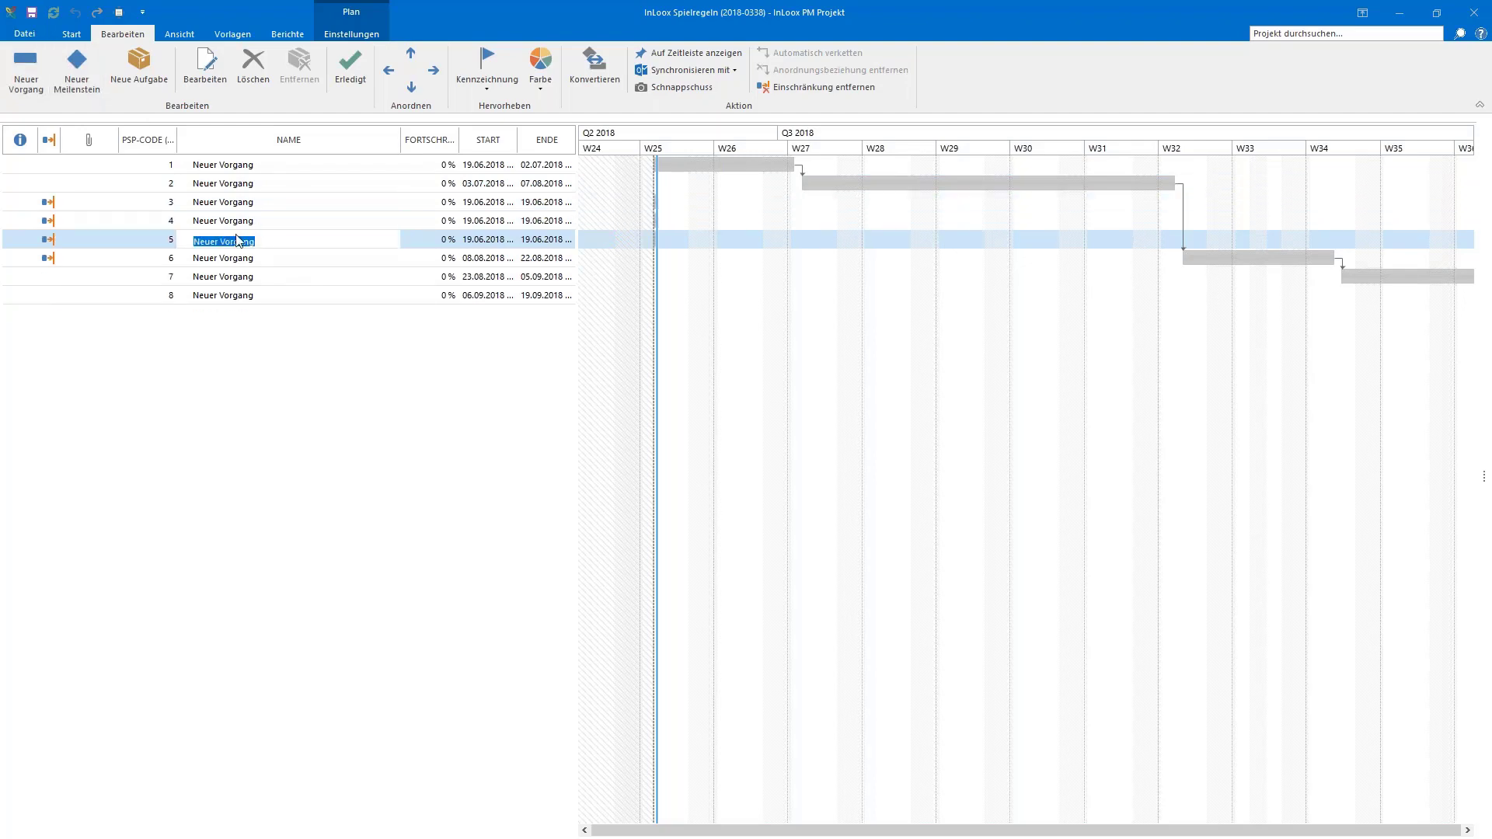
Step: Indent the three new activities 3 to 5 as subactivities of activity 2
{"action": "left_click", "coordinate": [230, 204]}
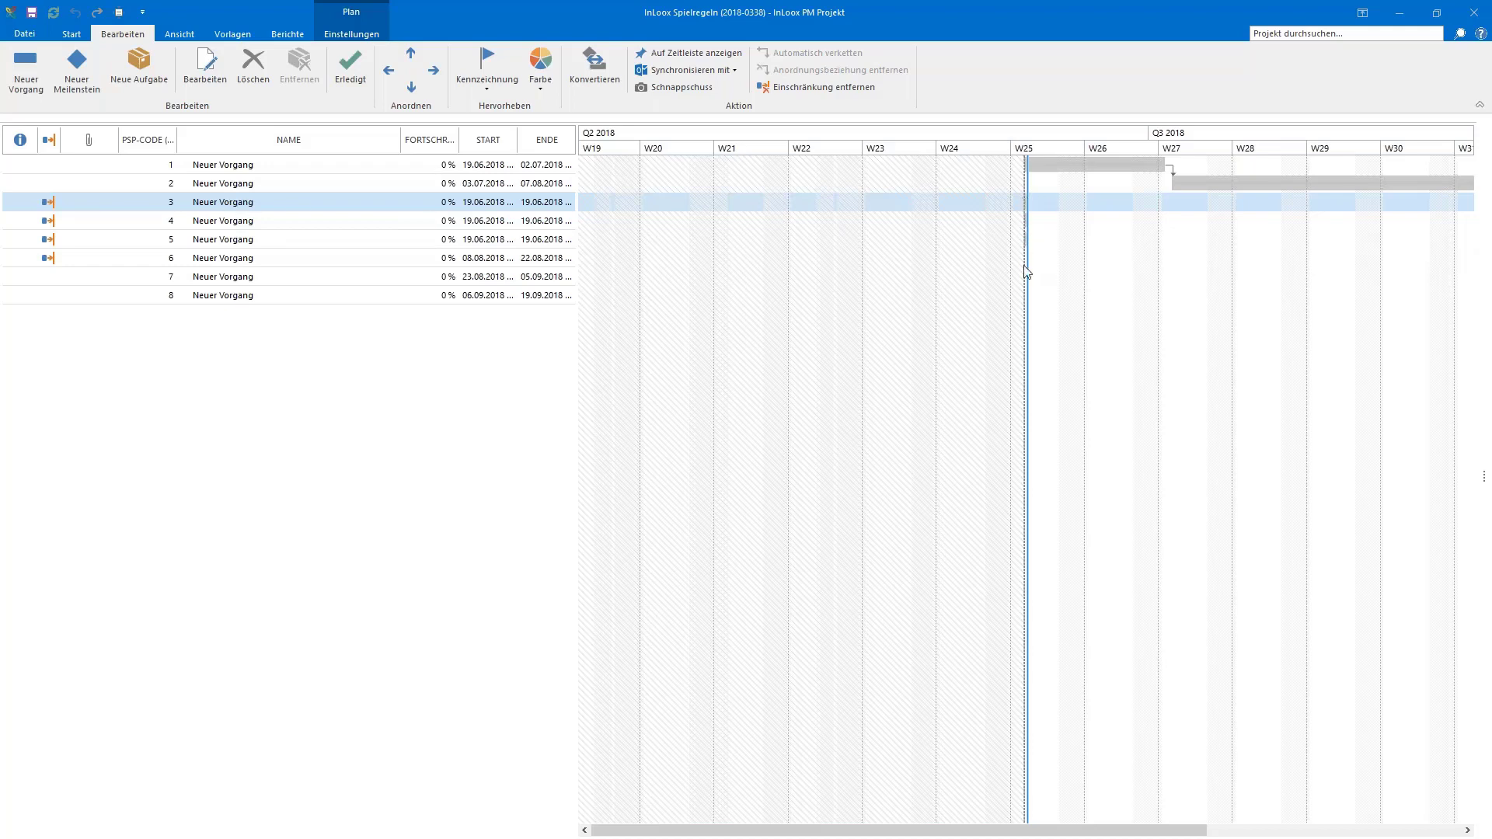
{"action": "left_click", "coordinate": [281, 241], "text": "shift"}
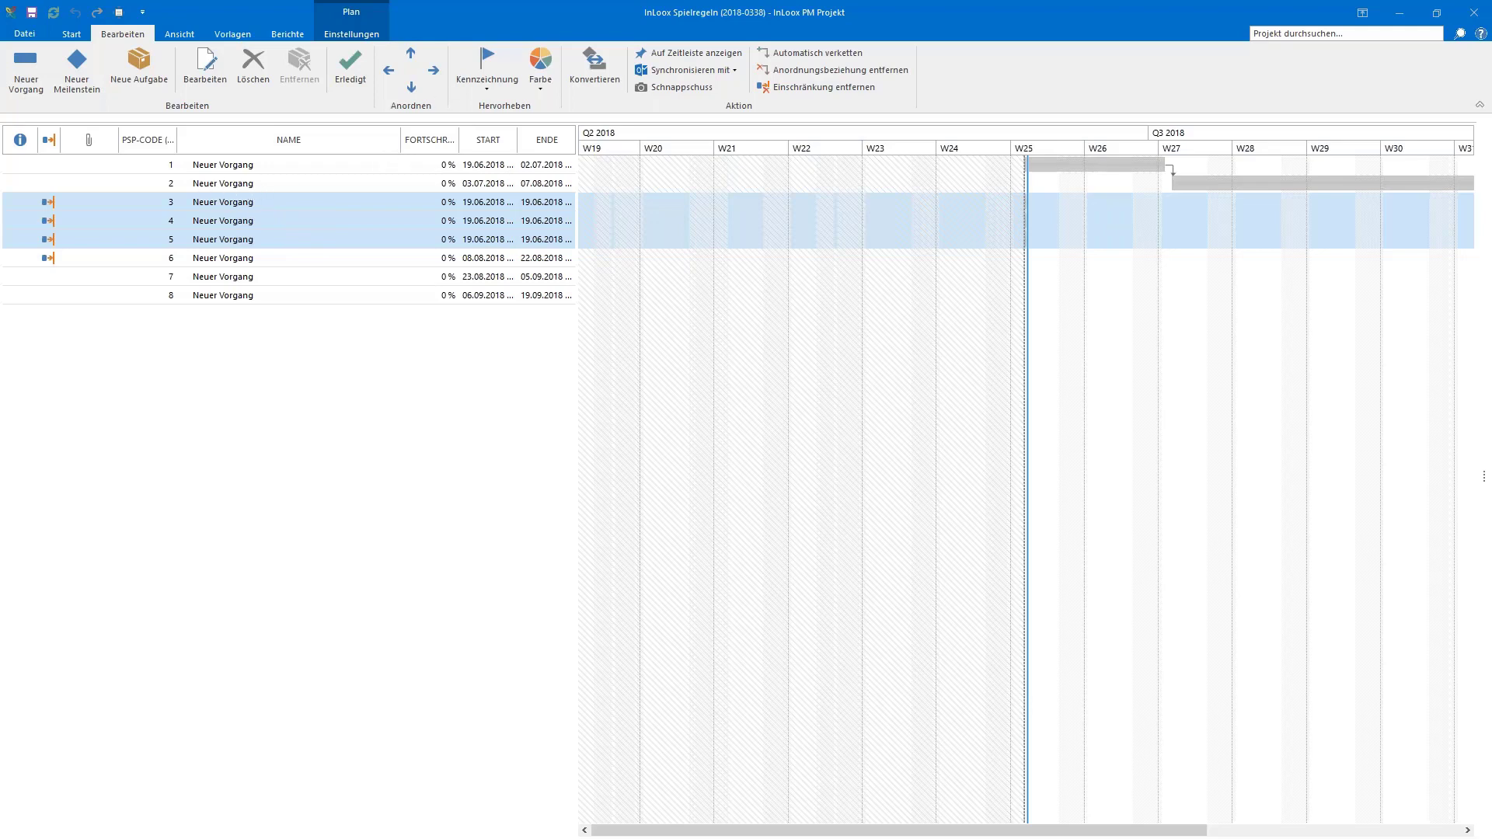
{"action": "left_click", "coordinate": [435, 72]}
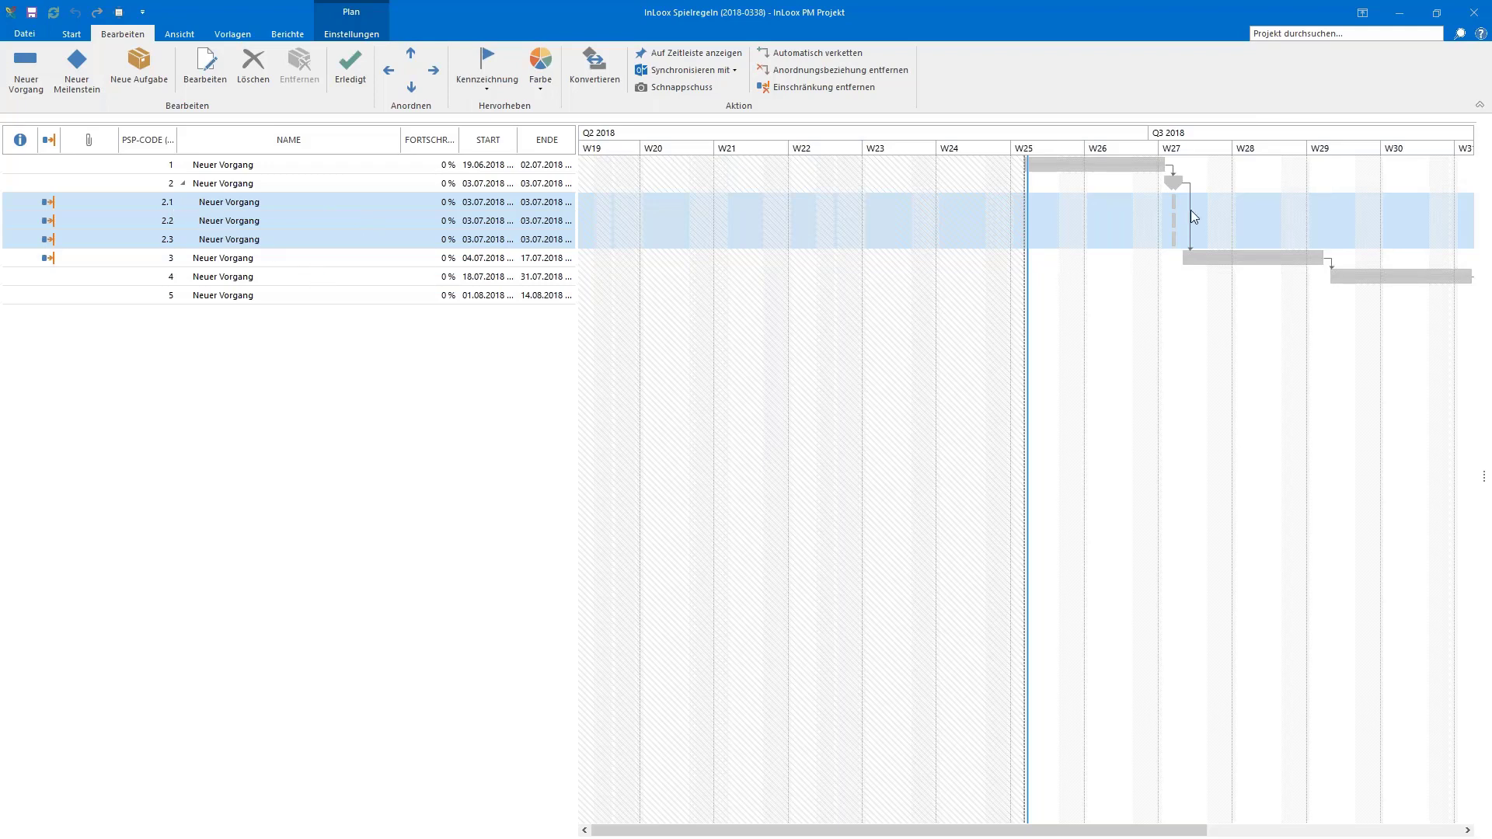
Step: Link subactivity 2.1 to 2.2 and subactivity 2.2 to 2.3 in the Gantt chart
{"action": "left_click_drag", "start_coordinate": [1155, 149], "coordinate": [1211, 162]}
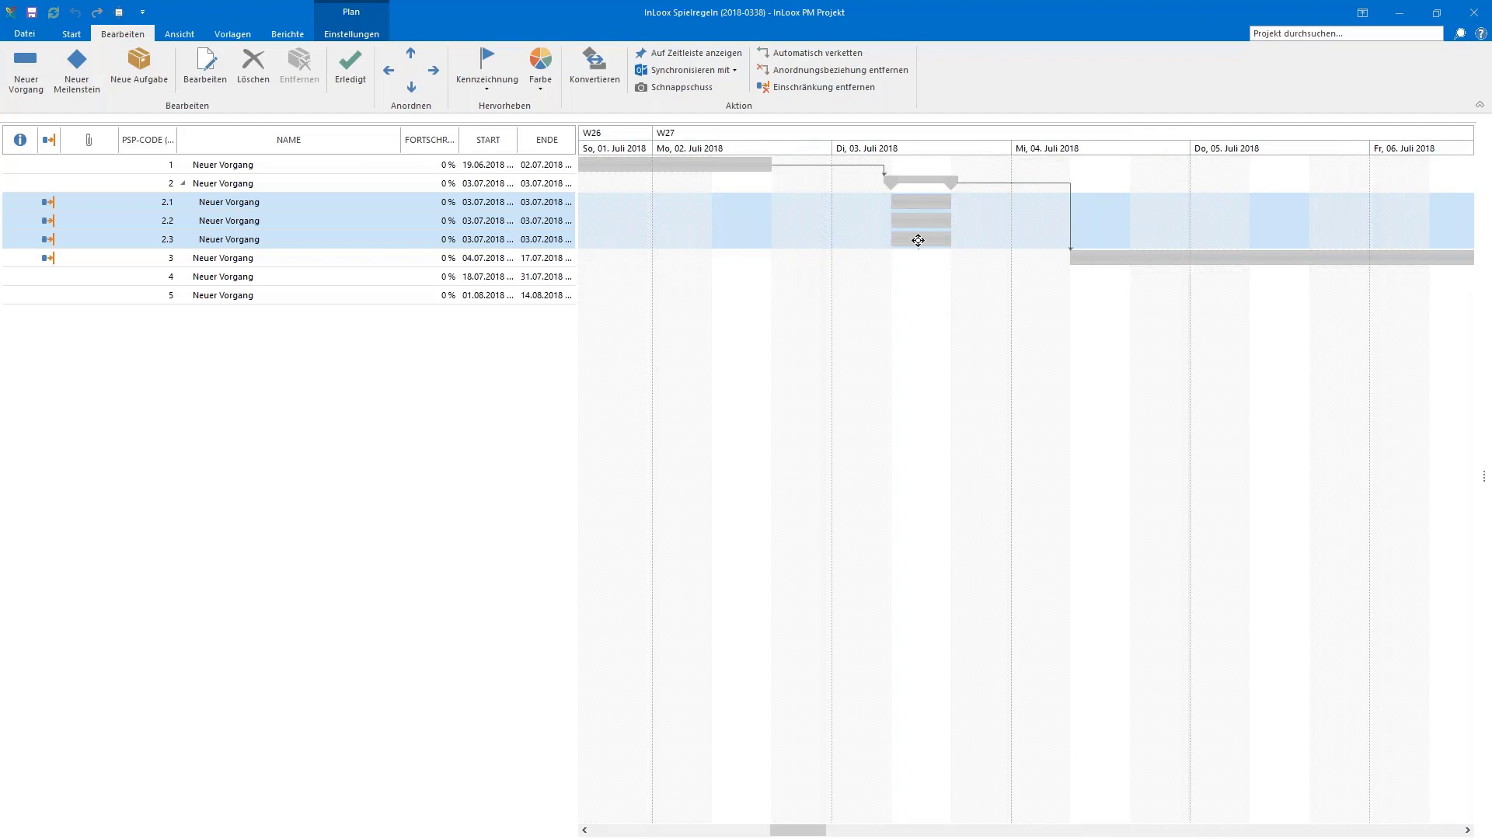
{"action": "mouse_move", "coordinate": [930, 241]}
{"action": "left_click_drag", "start_coordinate": [930, 200], "coordinate": [925, 220]}
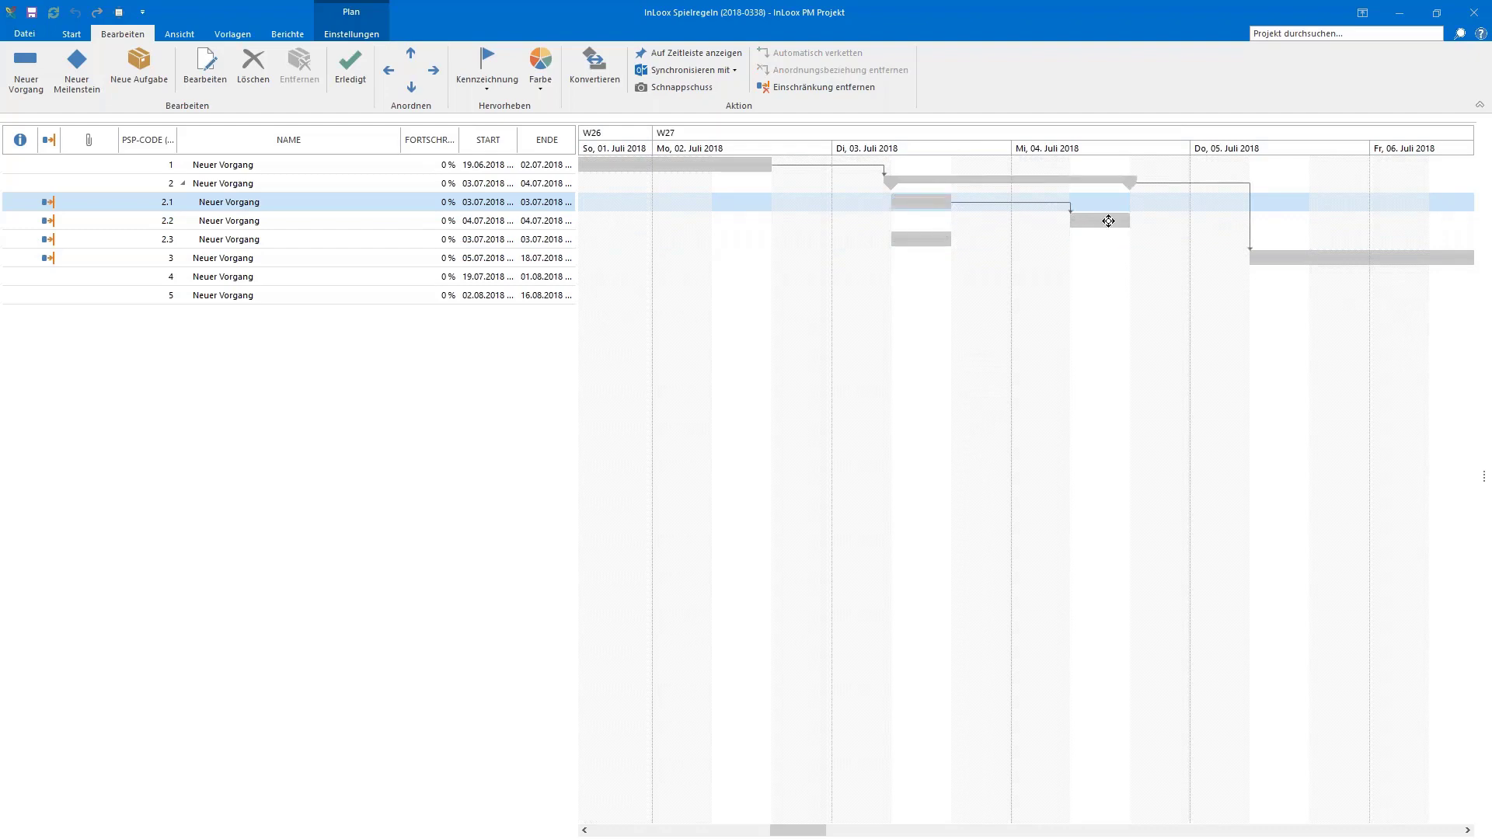
{"action": "left_click_drag", "start_coordinate": [1108, 220], "coordinate": [925, 239]}
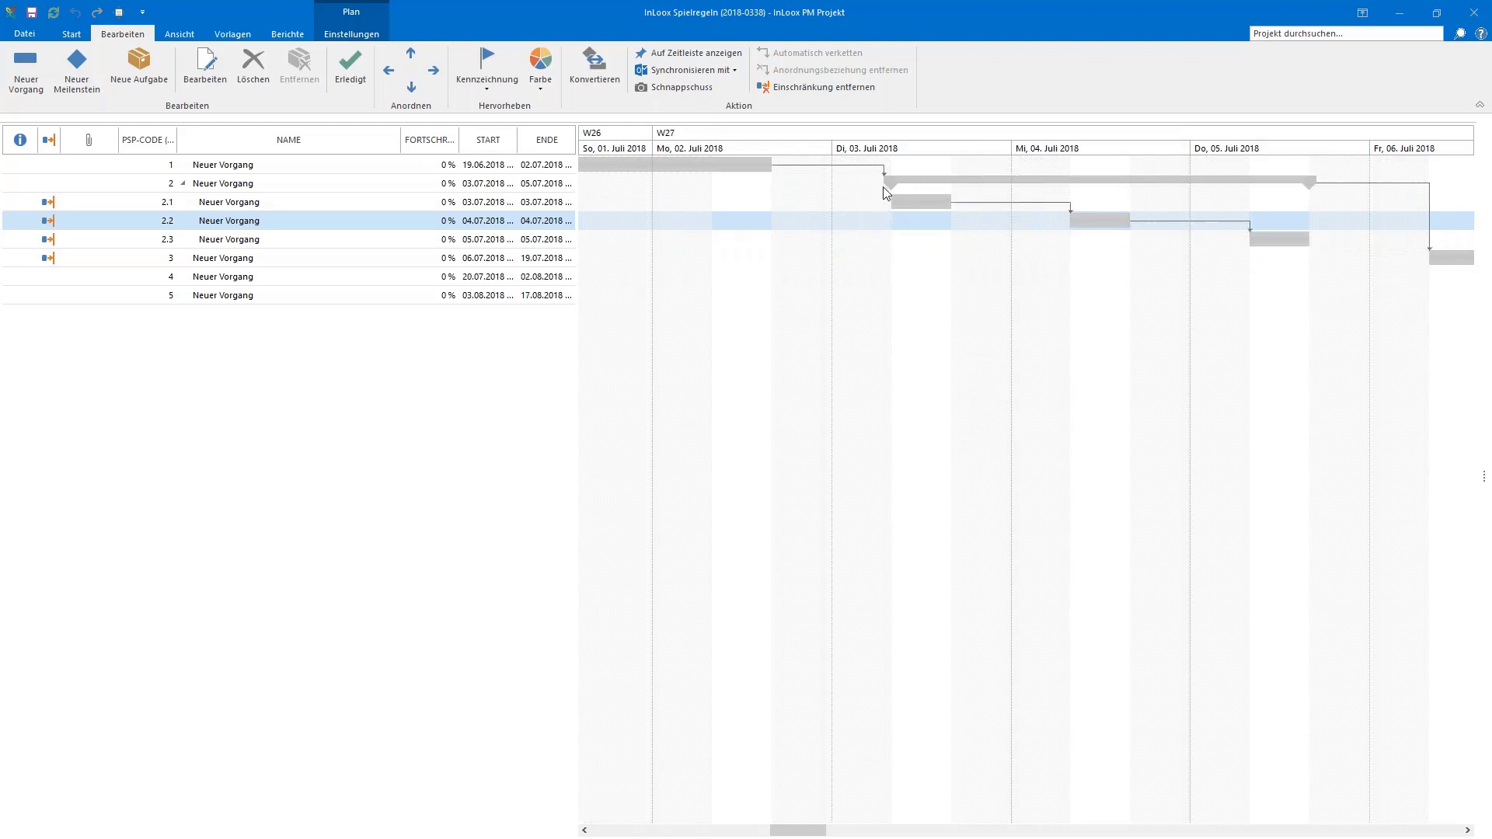
Step: Extend the bars of subactivities 2.1, 2.2 and 2.3 so they end on 06.07.2018, 13.07.2018 and 20.07.2018
{"action": "mouse_move", "coordinate": [1304, 189]}
{"action": "scroll", "coordinate": [1067, 373], "scroll_direction": "down", "scroll_amount": 3}
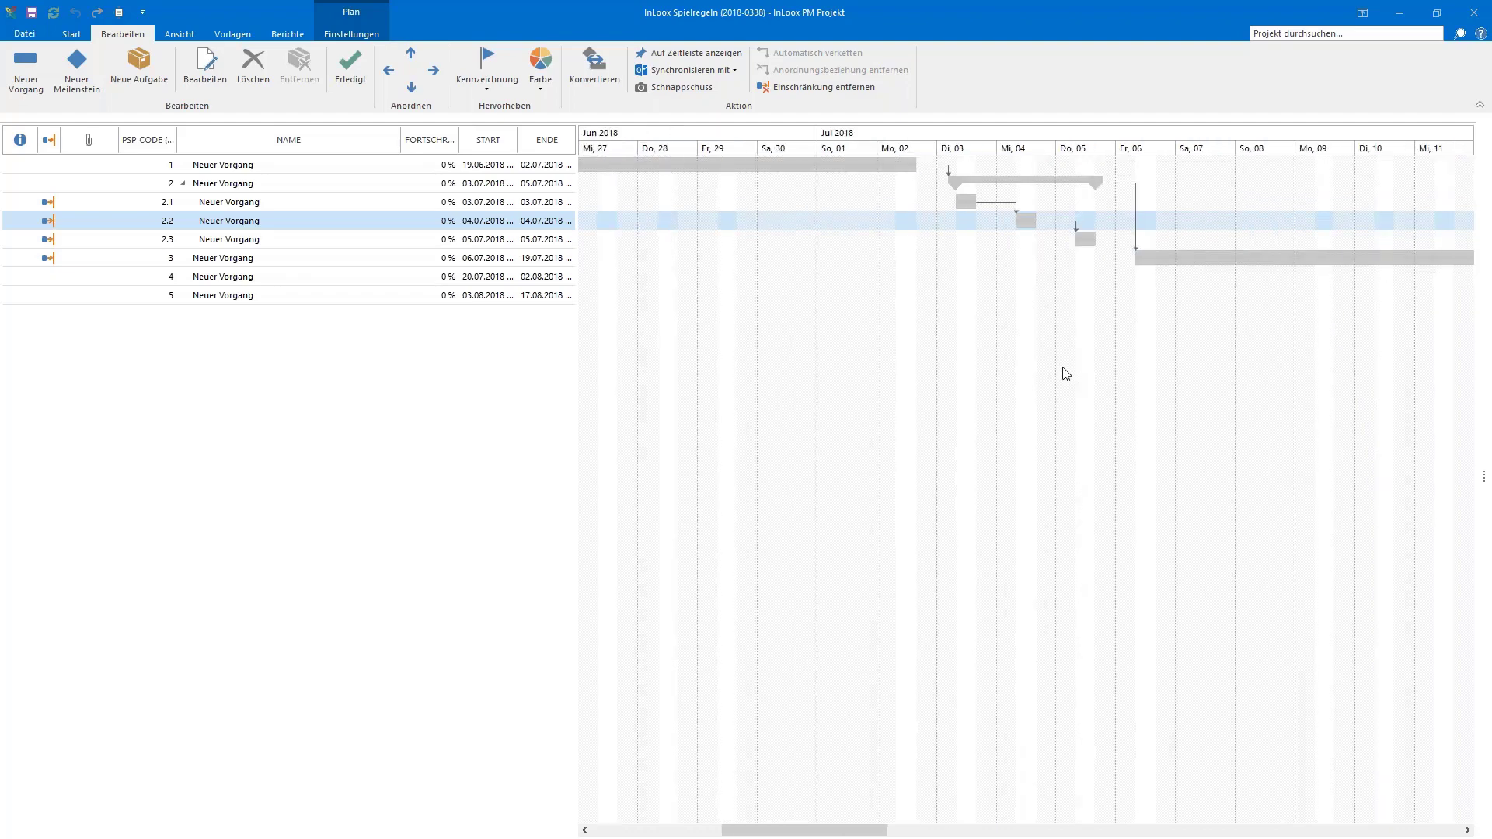
{"action": "left_click_drag", "start_coordinate": [1013, 201], "coordinate": [1348, 240]}
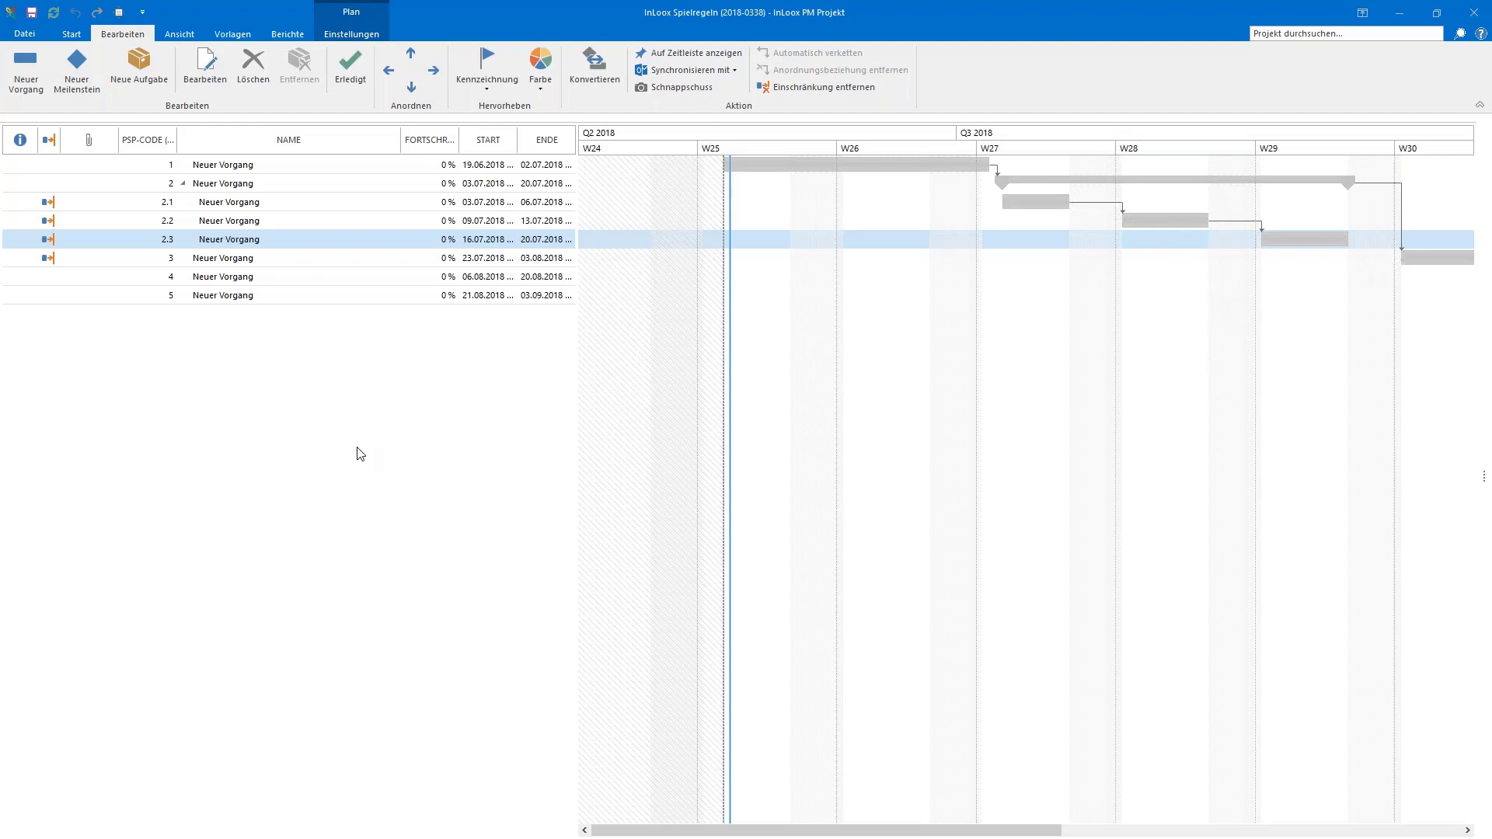
Step: Add the Arbeitsdauer column to the activity list between the name and progress columns
{"action": "right_click", "coordinate": [366, 411]}
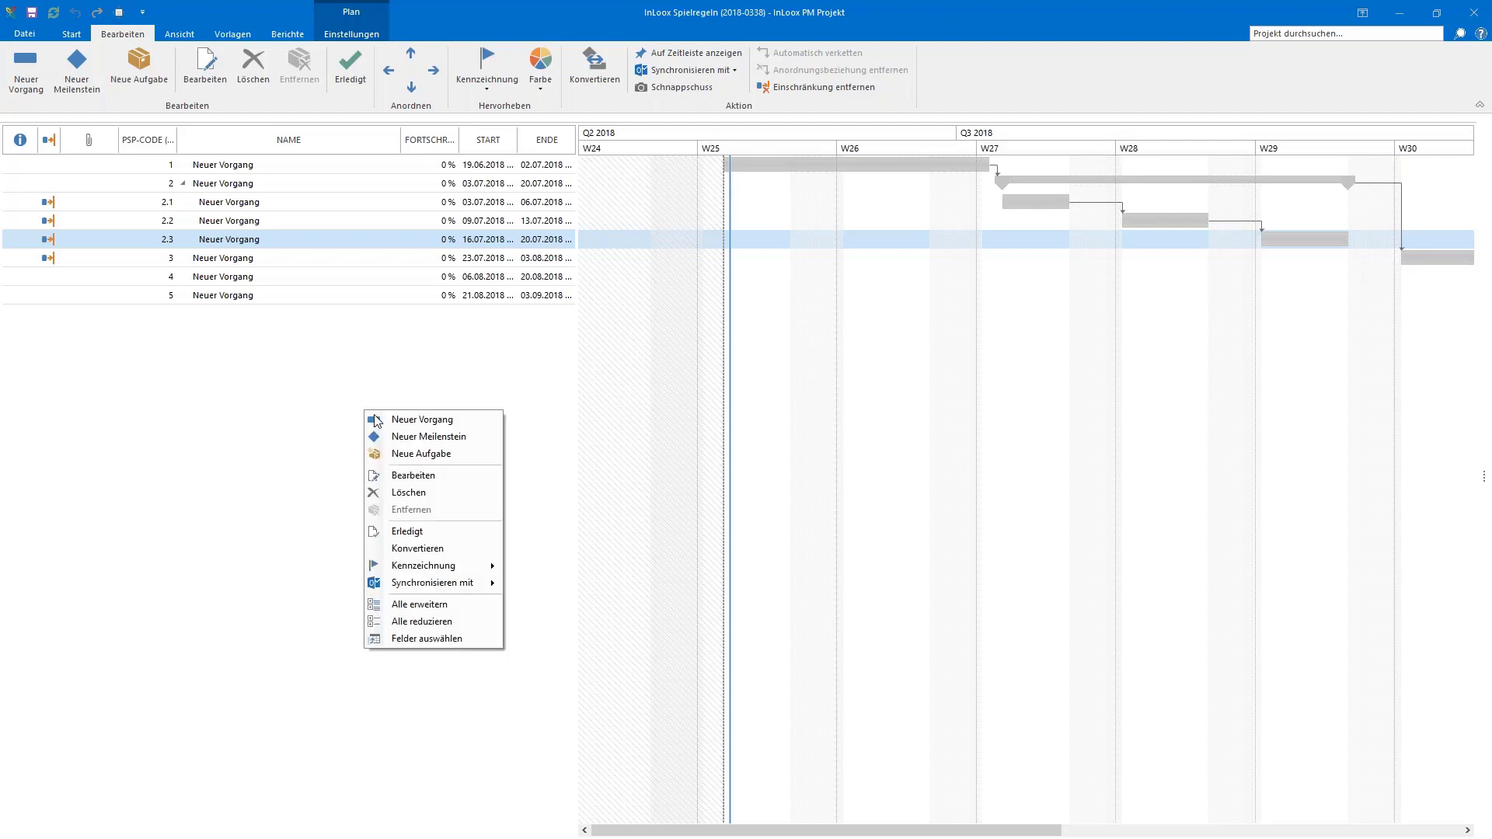
{"action": "left_click", "coordinate": [423, 638]}
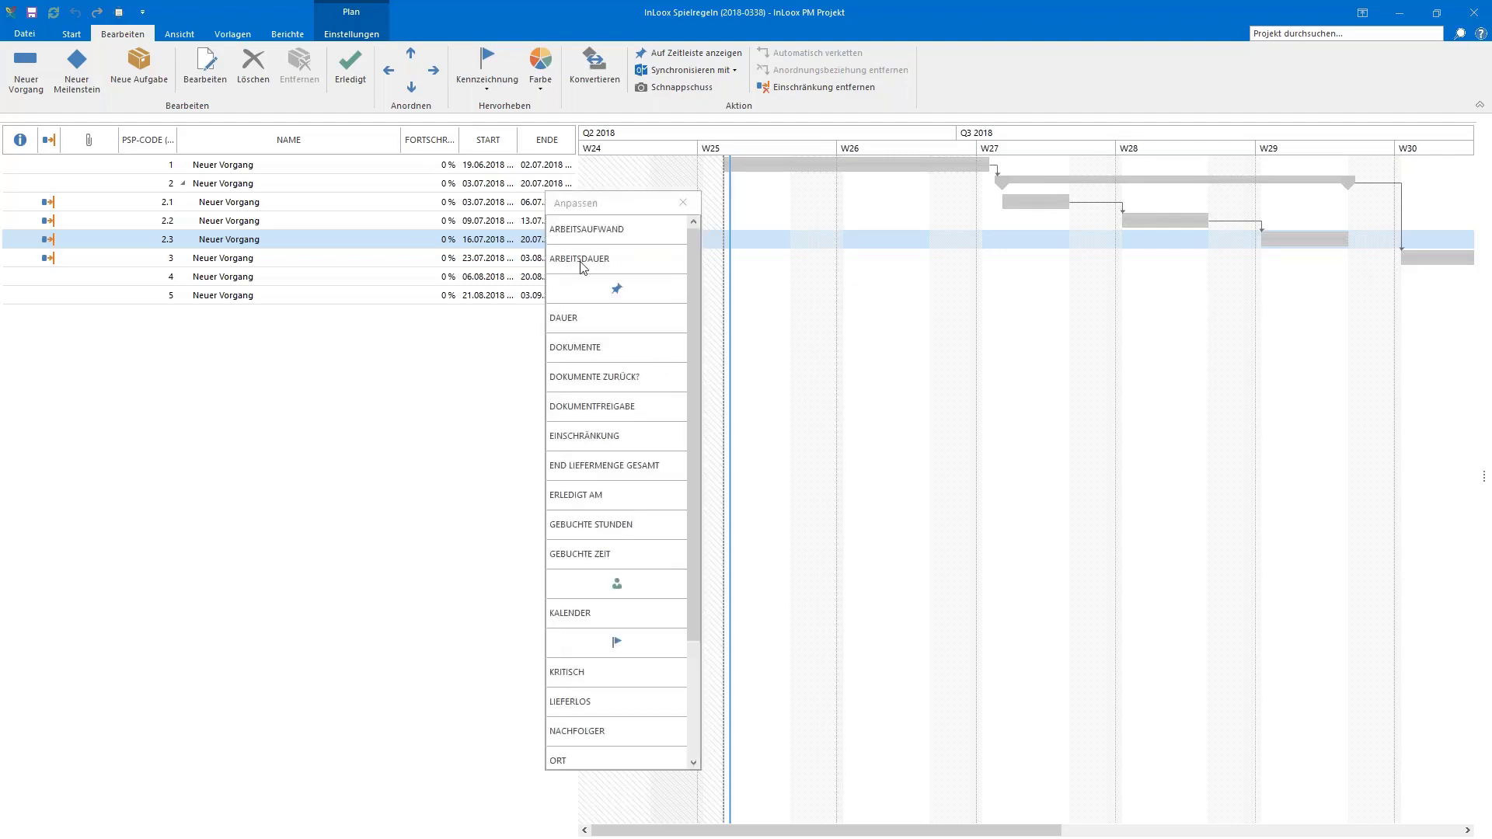
{"action": "left_click_drag", "start_coordinate": [583, 265], "coordinate": [401, 155]}
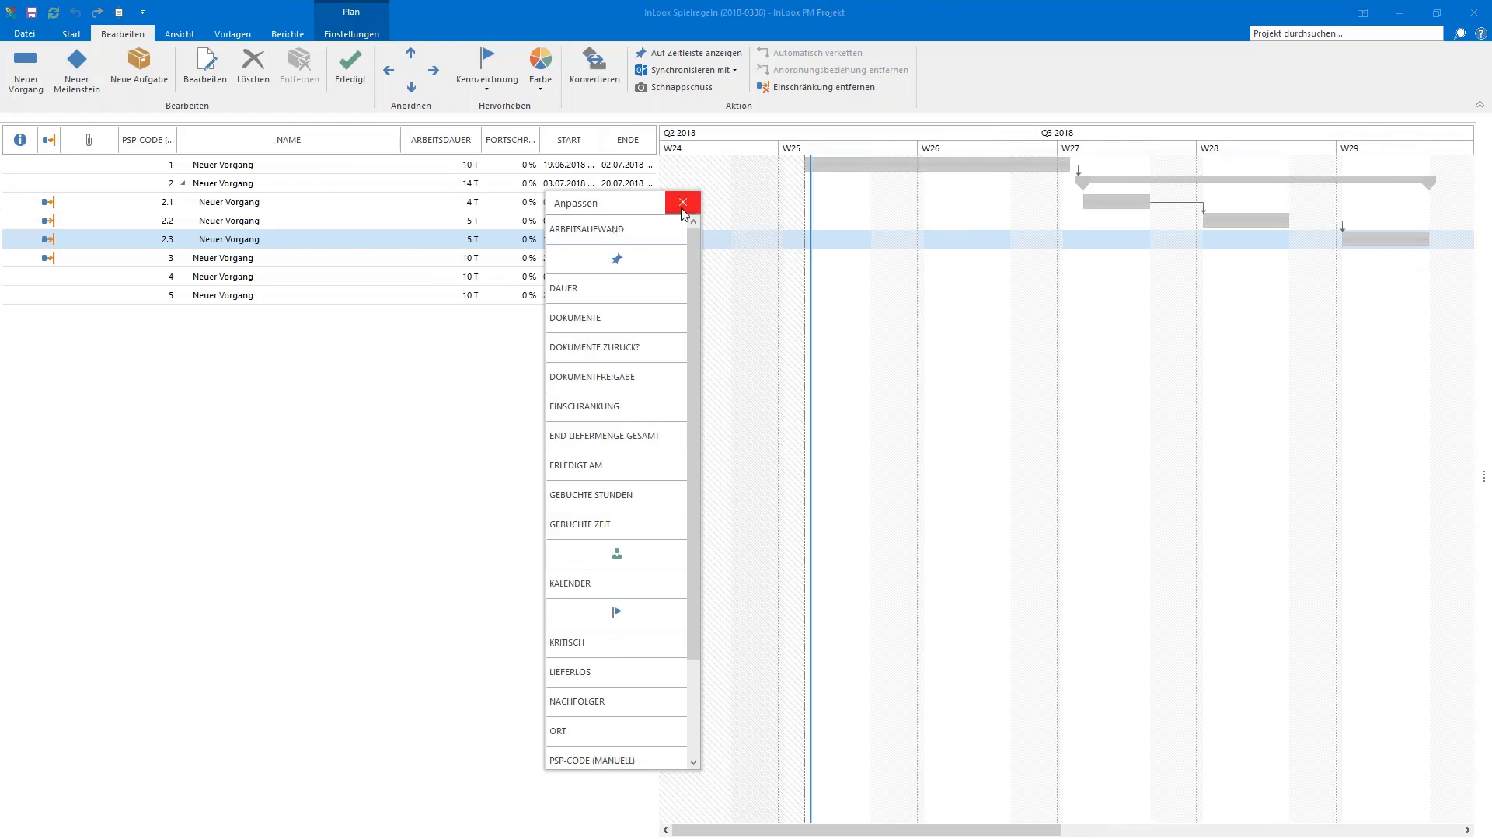
{"action": "left_click", "coordinate": [683, 202]}
Step: Replace the link from activity 1 to summary activity 2 with a link from activity 1 to subactivity 2.2
{"action": "left_click", "coordinate": [361, 187]}
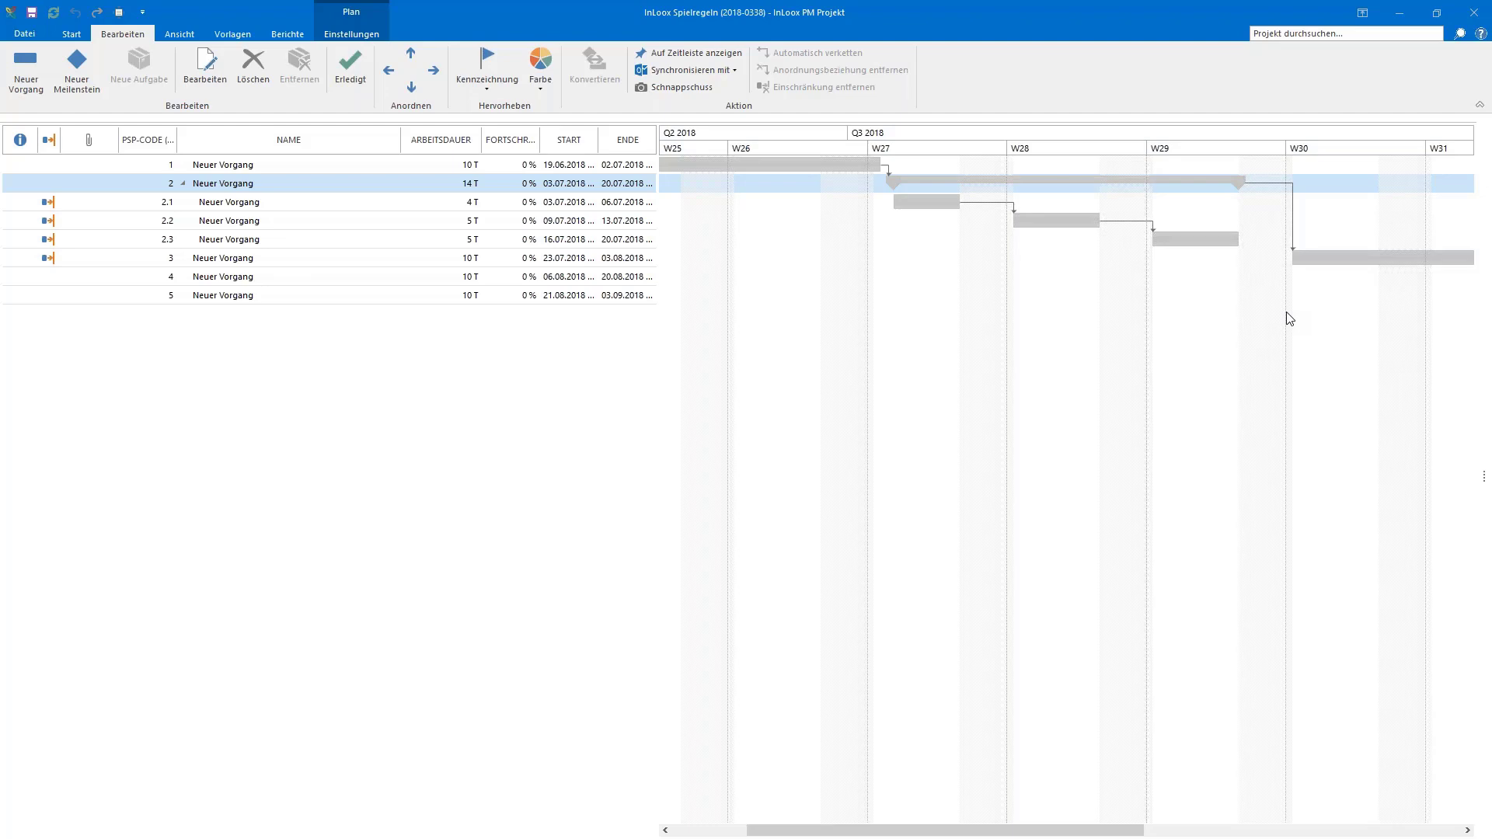
{"action": "mouse_move", "coordinate": [871, 165]}
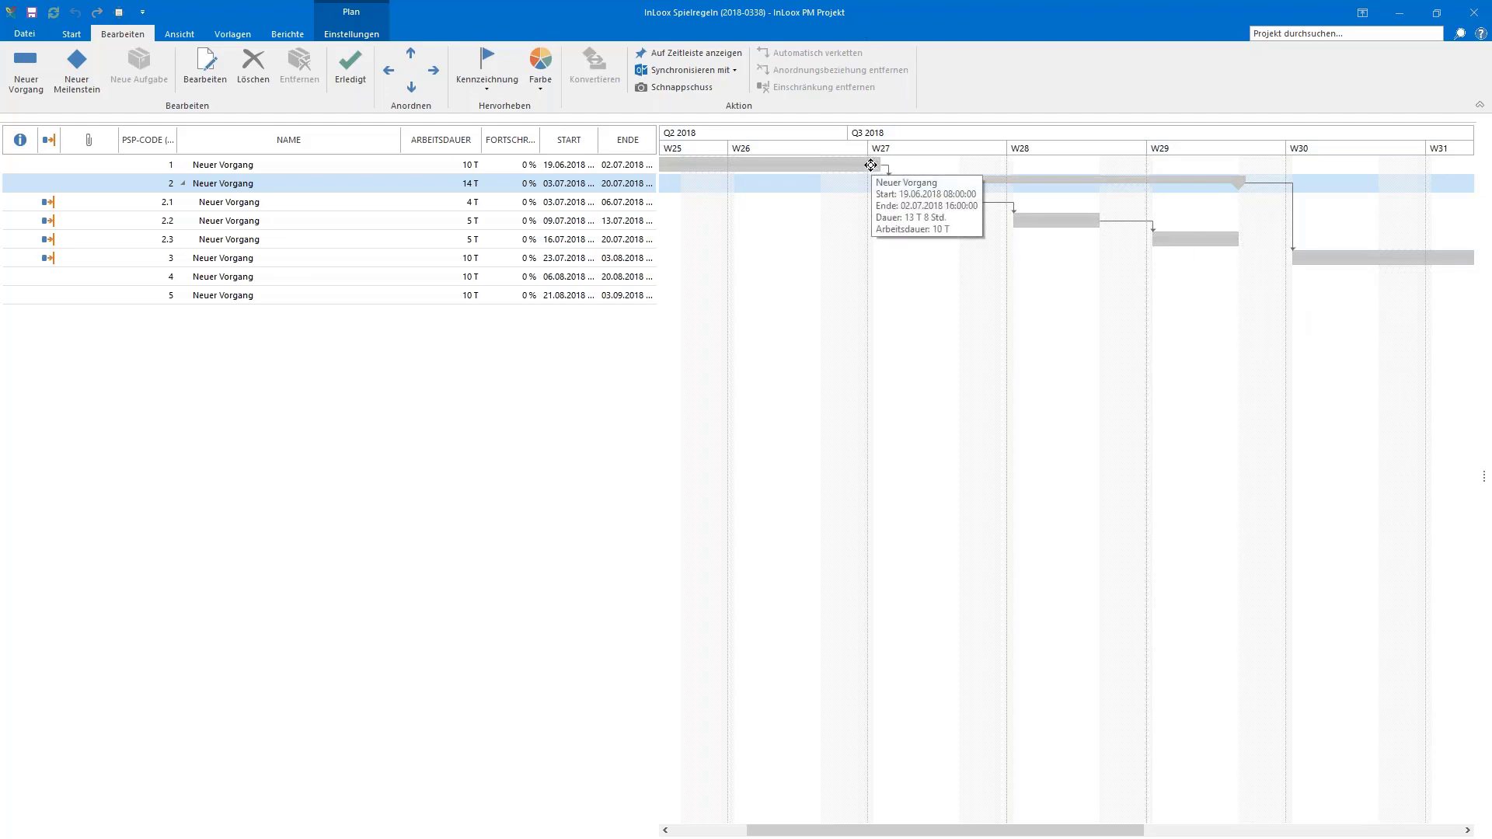
{"action": "left_click_drag", "start_coordinate": [871, 165], "coordinate": [898, 182]}
{"action": "left_click_drag", "start_coordinate": [851, 831], "coordinate": [777, 835]}
{"action": "left_click_drag", "start_coordinate": [927, 165], "coordinate": [928, 223]}
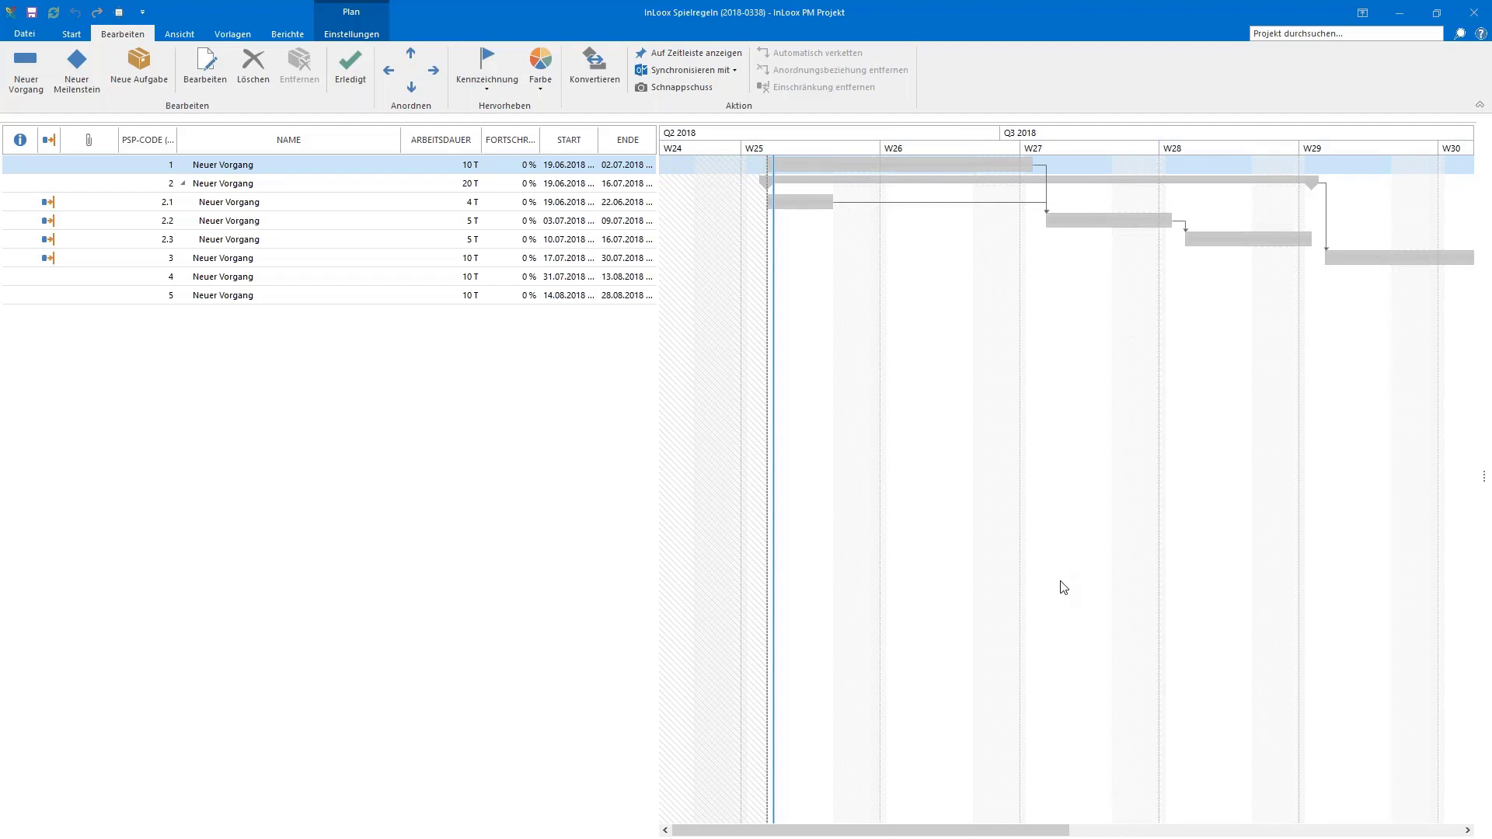
Step: Undo the link from activity 1 to subactivity 2.2 and link activity 1 to summary activity 2 instead
{"action": "left_click", "coordinate": [1012, 163]}
{"action": "key", "text": "ctrl+z"}
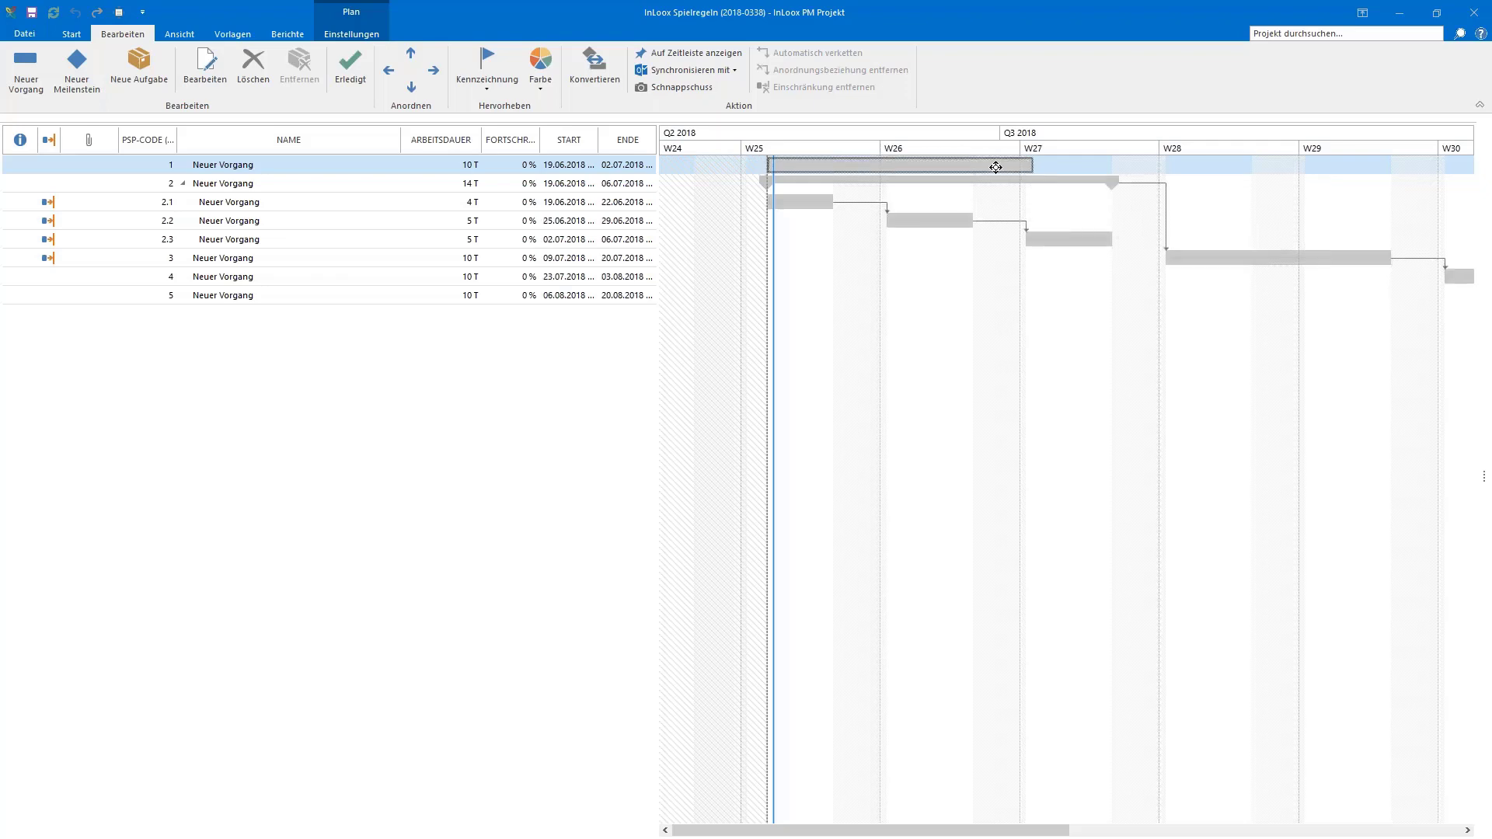
{"action": "left_click_drag", "start_coordinate": [996, 167], "coordinate": [990, 182]}
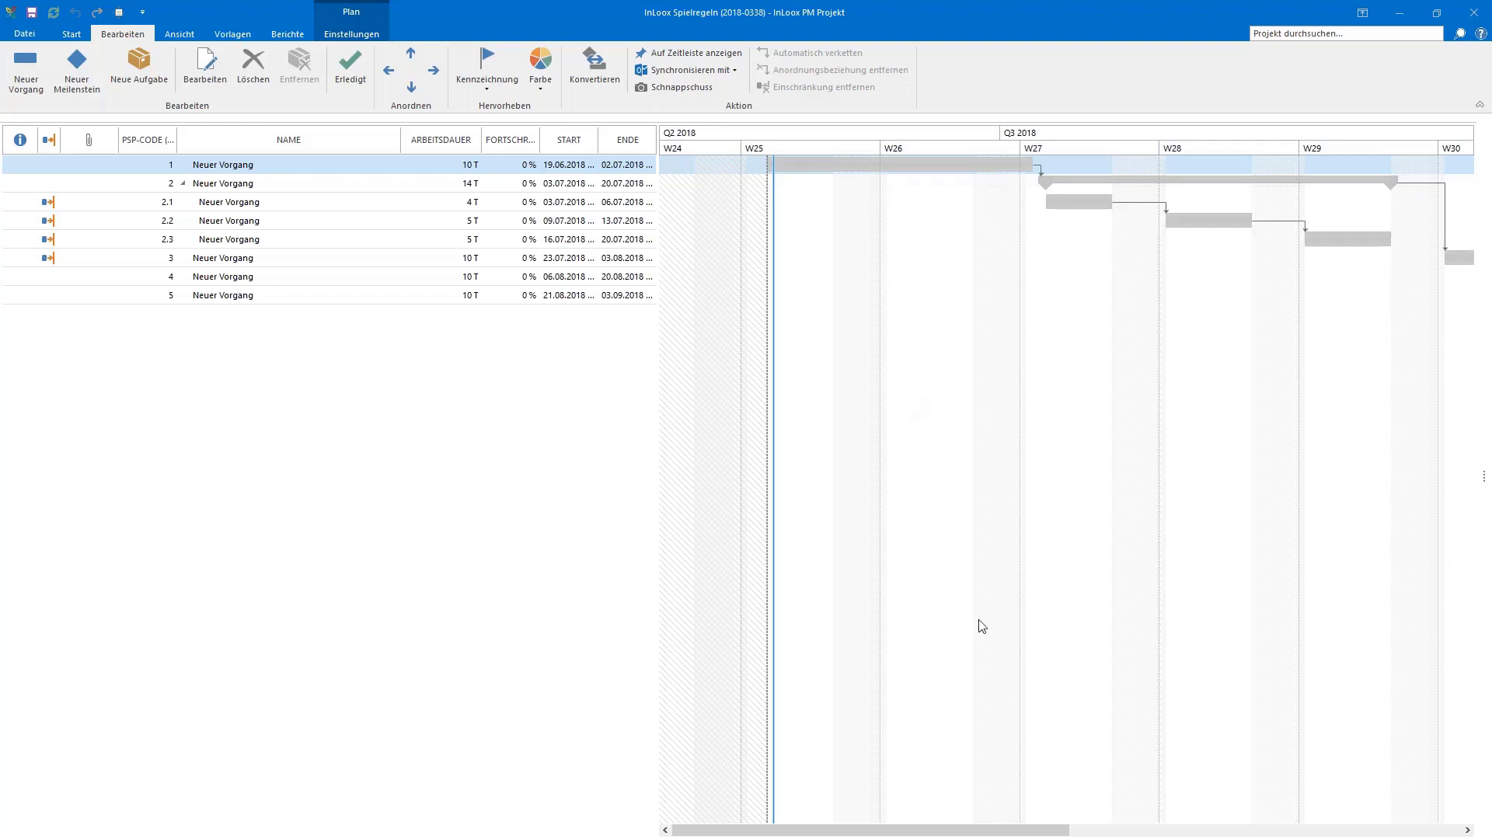
Step: Fit the whole project plan into the Gantt chart
{"action": "left_click_drag", "start_coordinate": [958, 834], "coordinate": [1351, 785]}
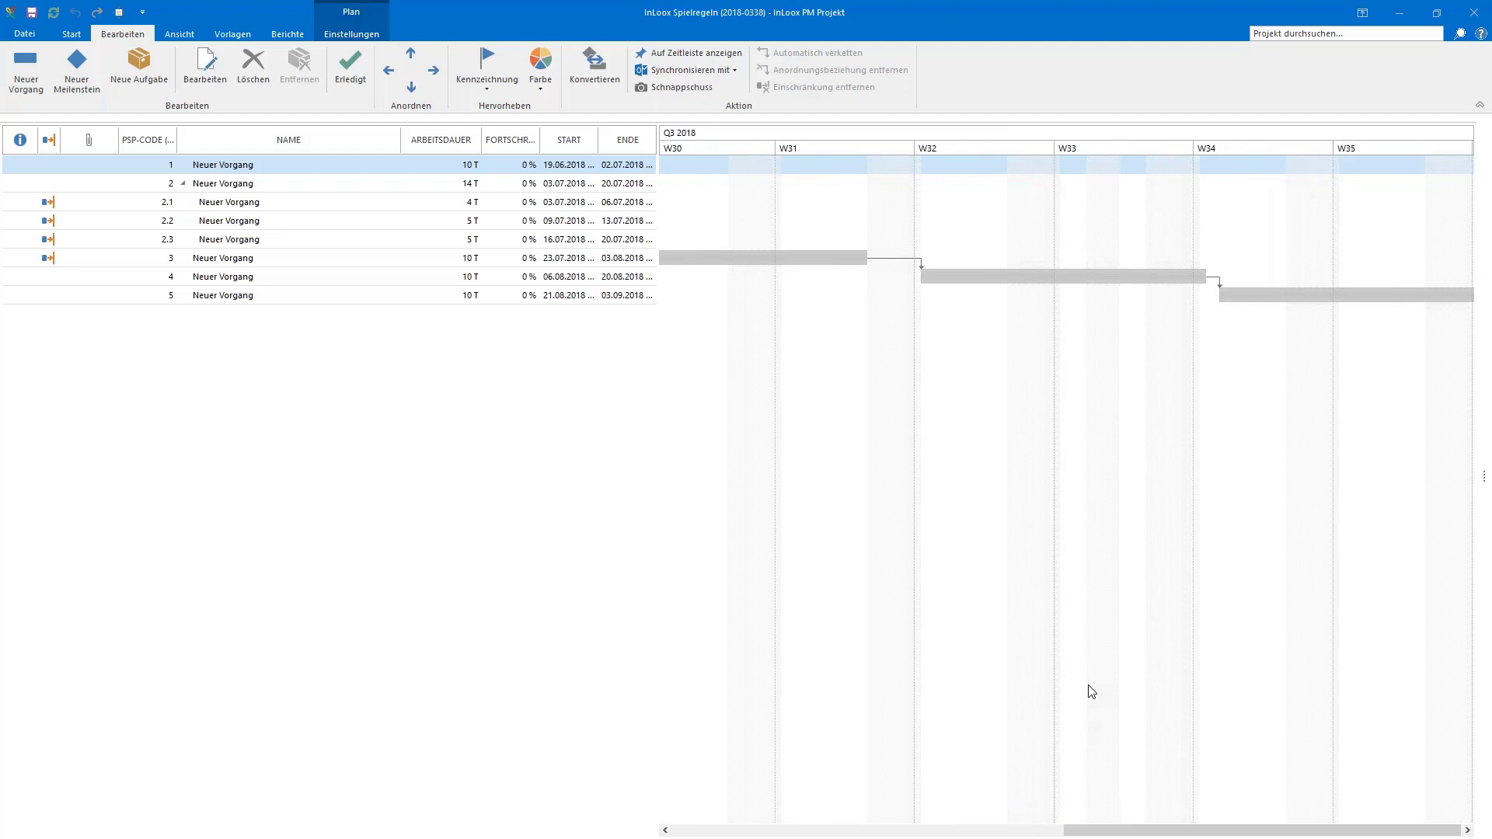
{"action": "left_click", "coordinate": [179, 35]}
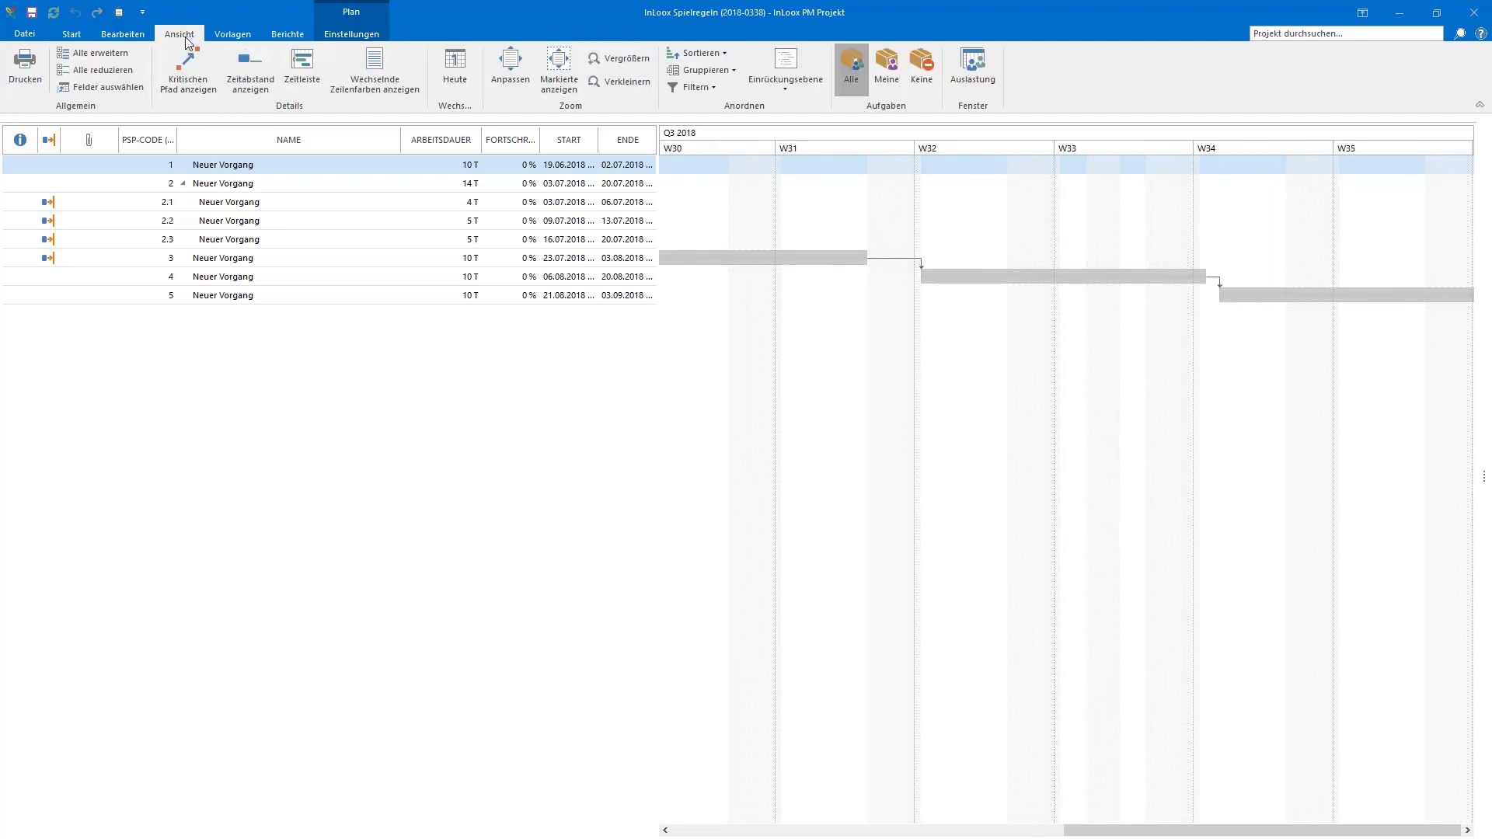
{"action": "left_click", "coordinate": [519, 85]}
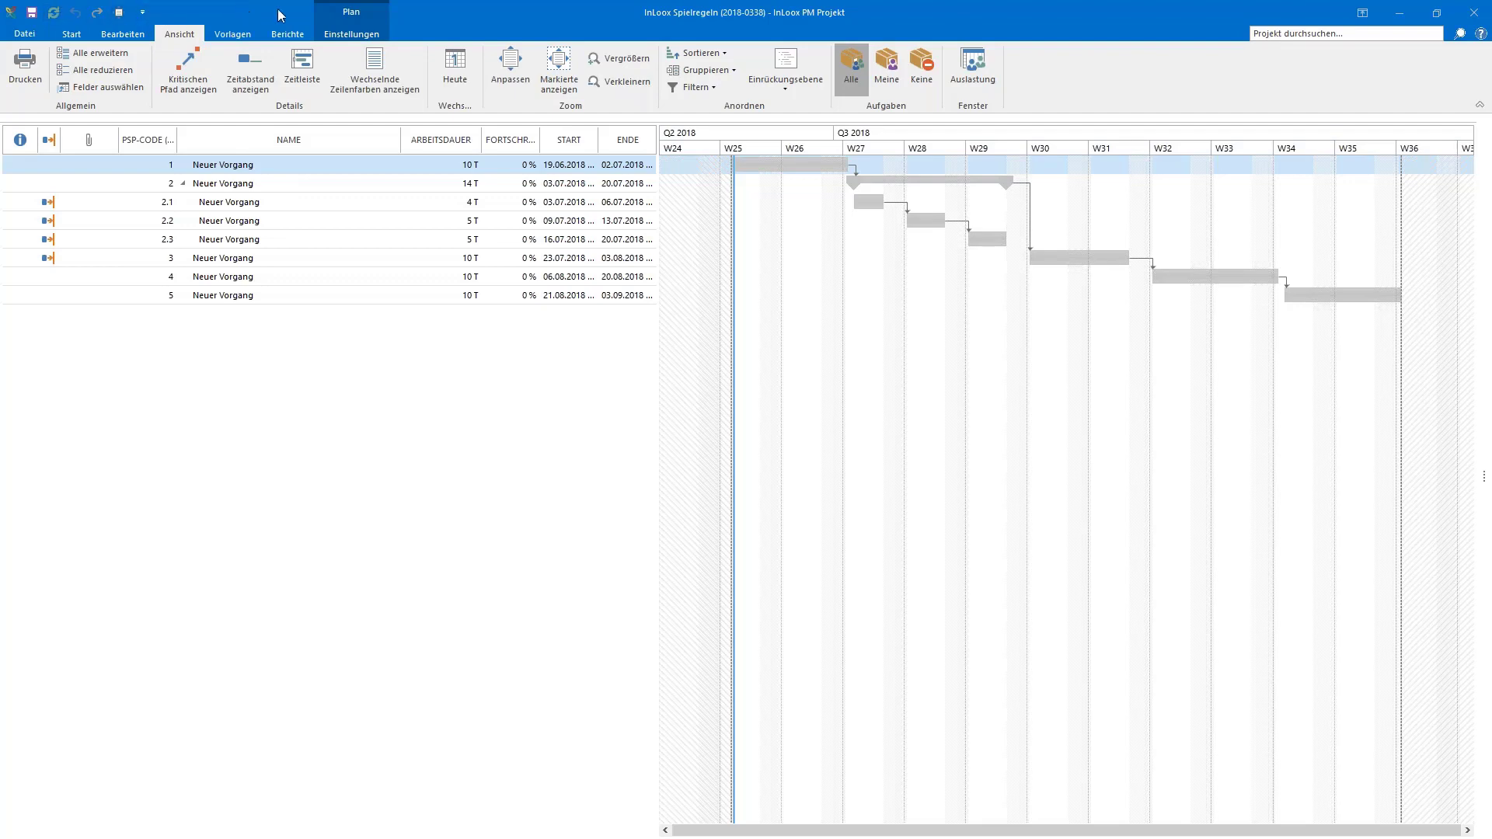
Step: Look at the weeks before the project start in the Gantt chart and jump back to today's date
{"action": "right_click", "coordinate": [519, 69]}
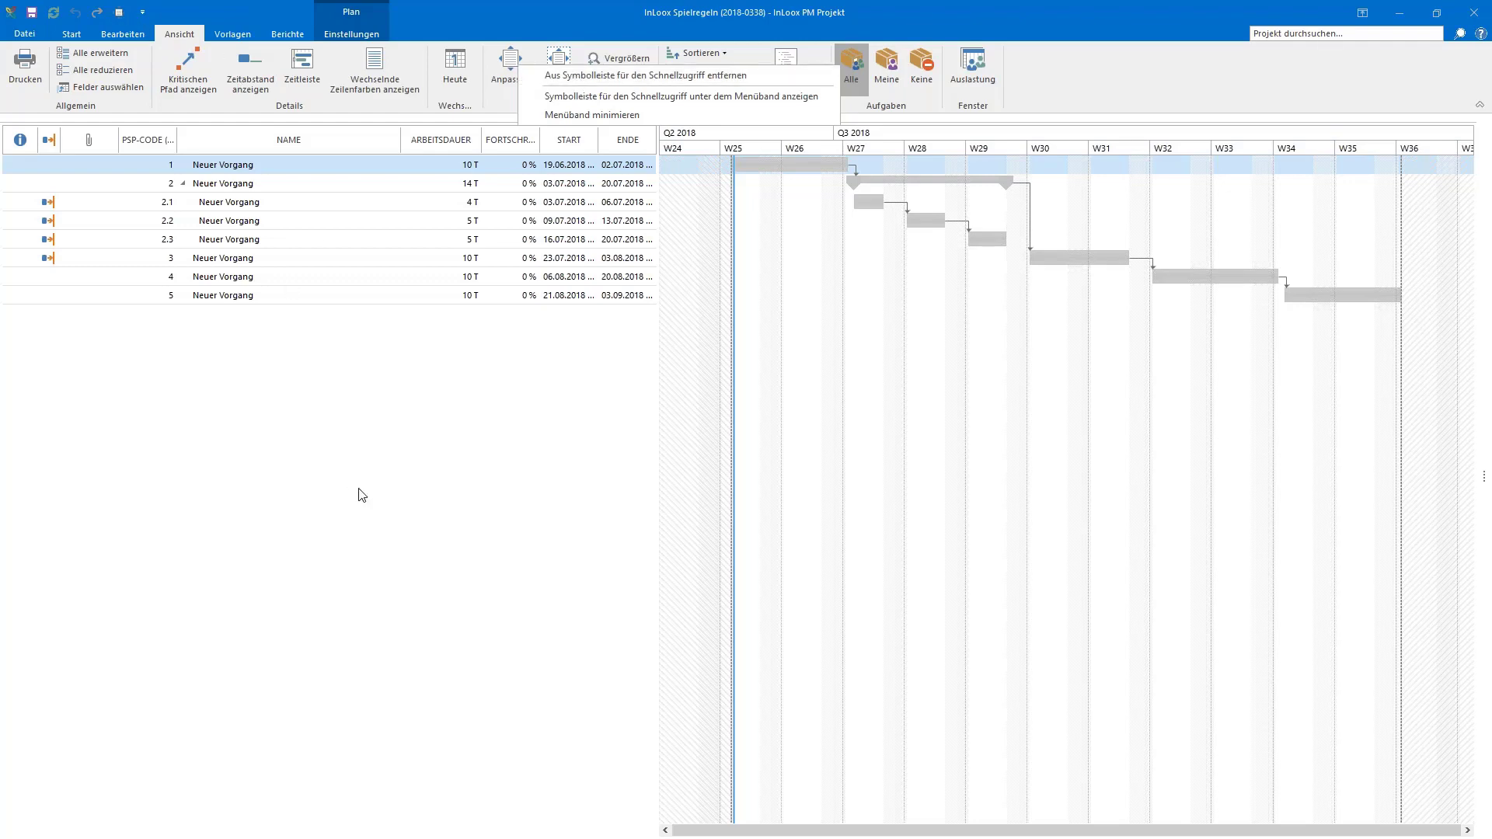
{"action": "left_click", "coordinate": [404, 422]}
{"action": "scroll", "coordinate": [1146, 366], "scroll_direction": "left", "scroll_amount": 3}
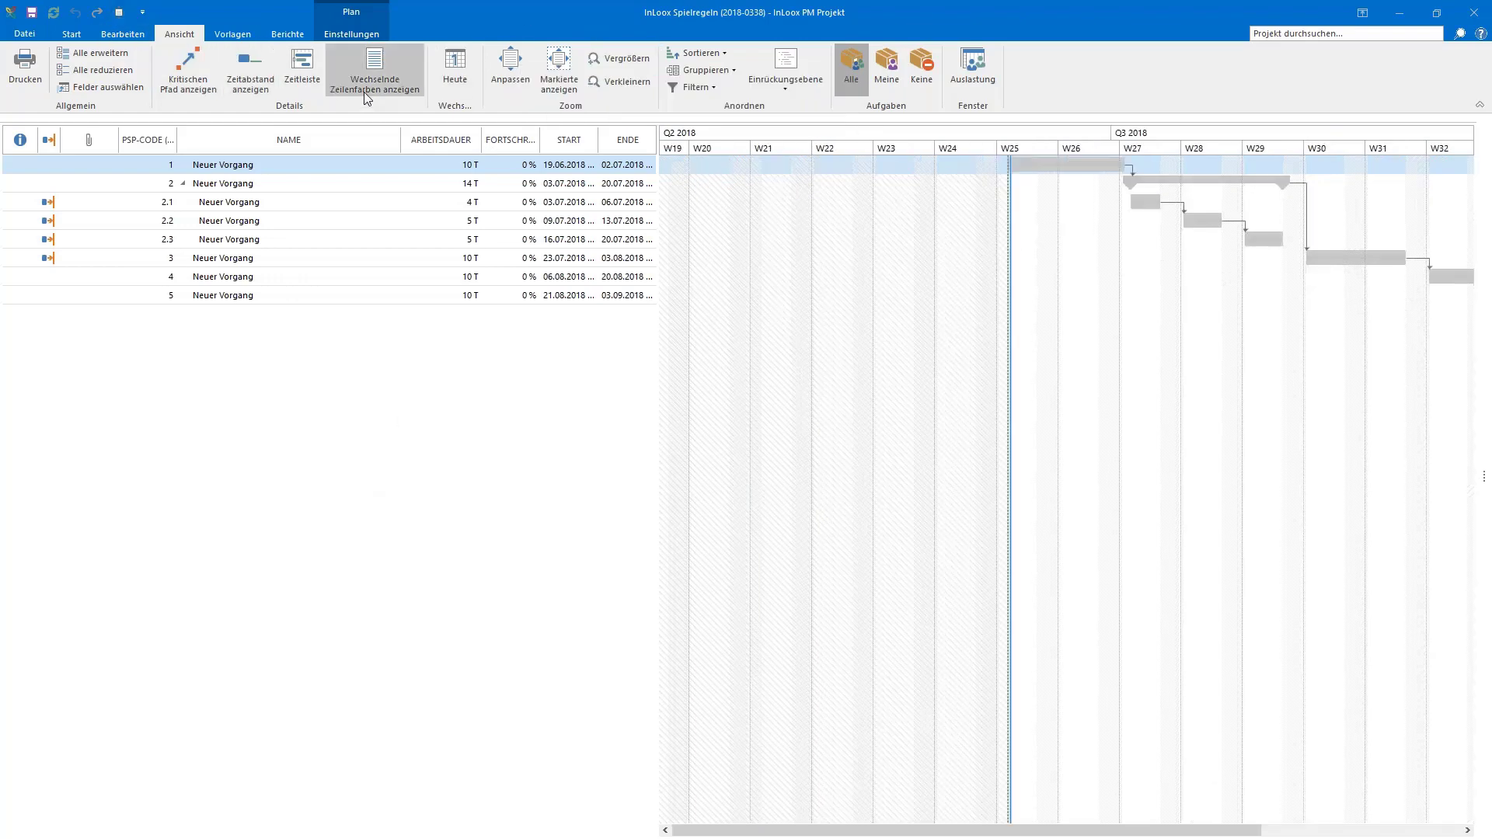
{"action": "left_click", "coordinate": [455, 70]}
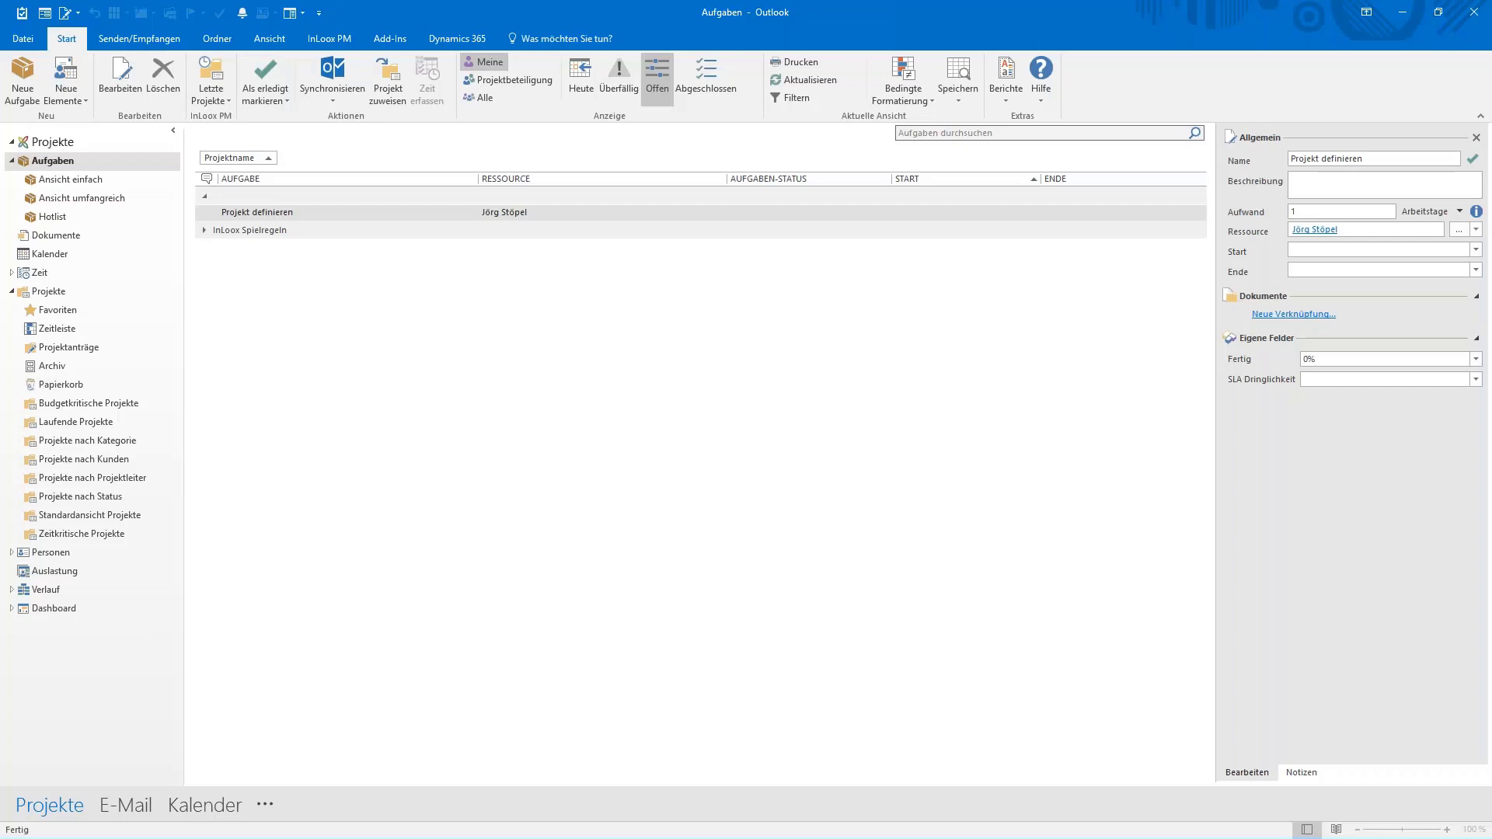
Step: Save and close the InLoox Spielregeln project, and hide the task details pane in the Outlook task list
{"action": "left_click", "coordinate": [544, 321]}
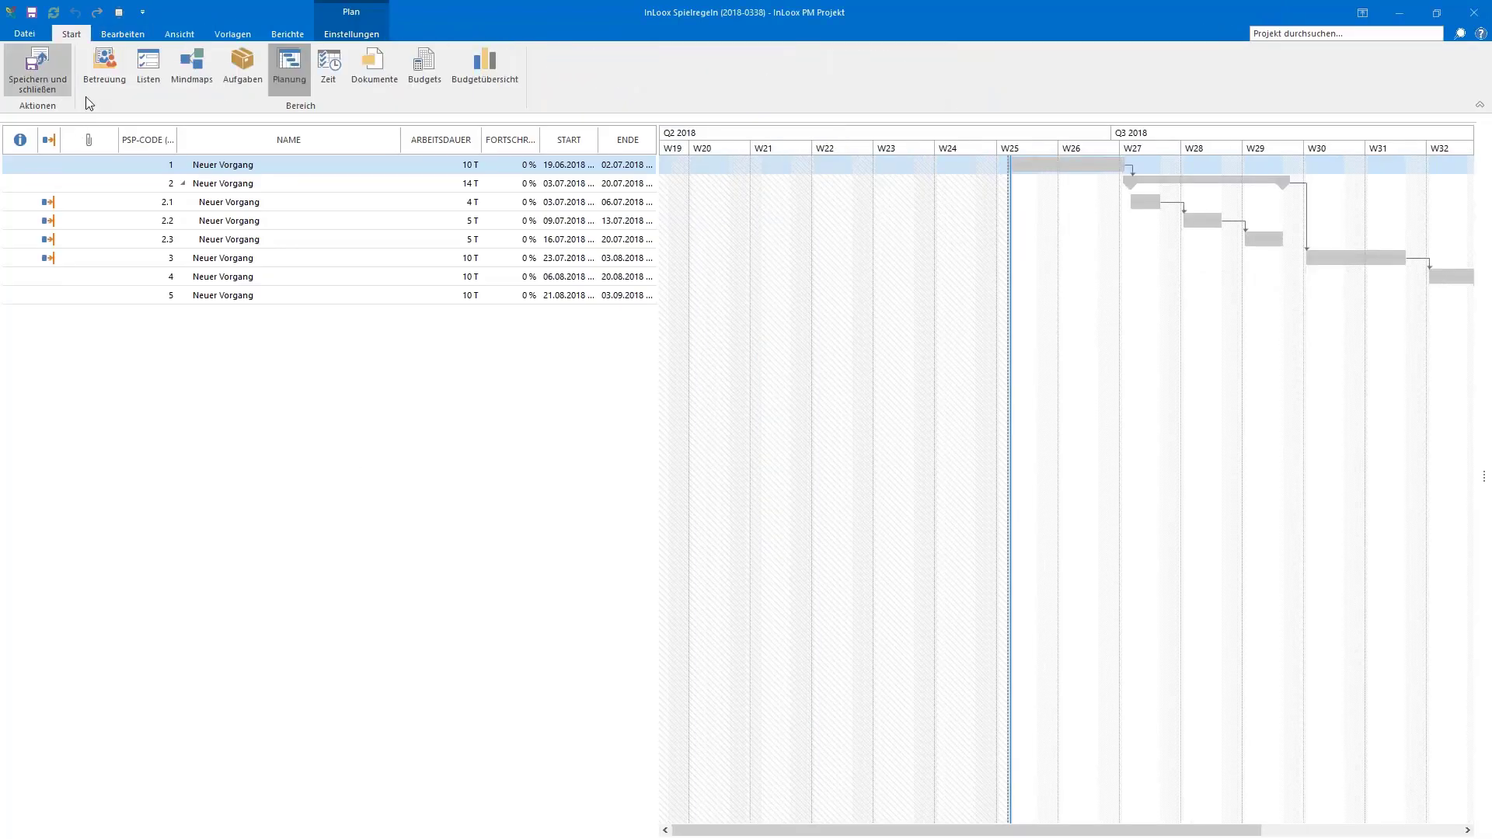
{"action": "left_click", "coordinate": [38, 71]}
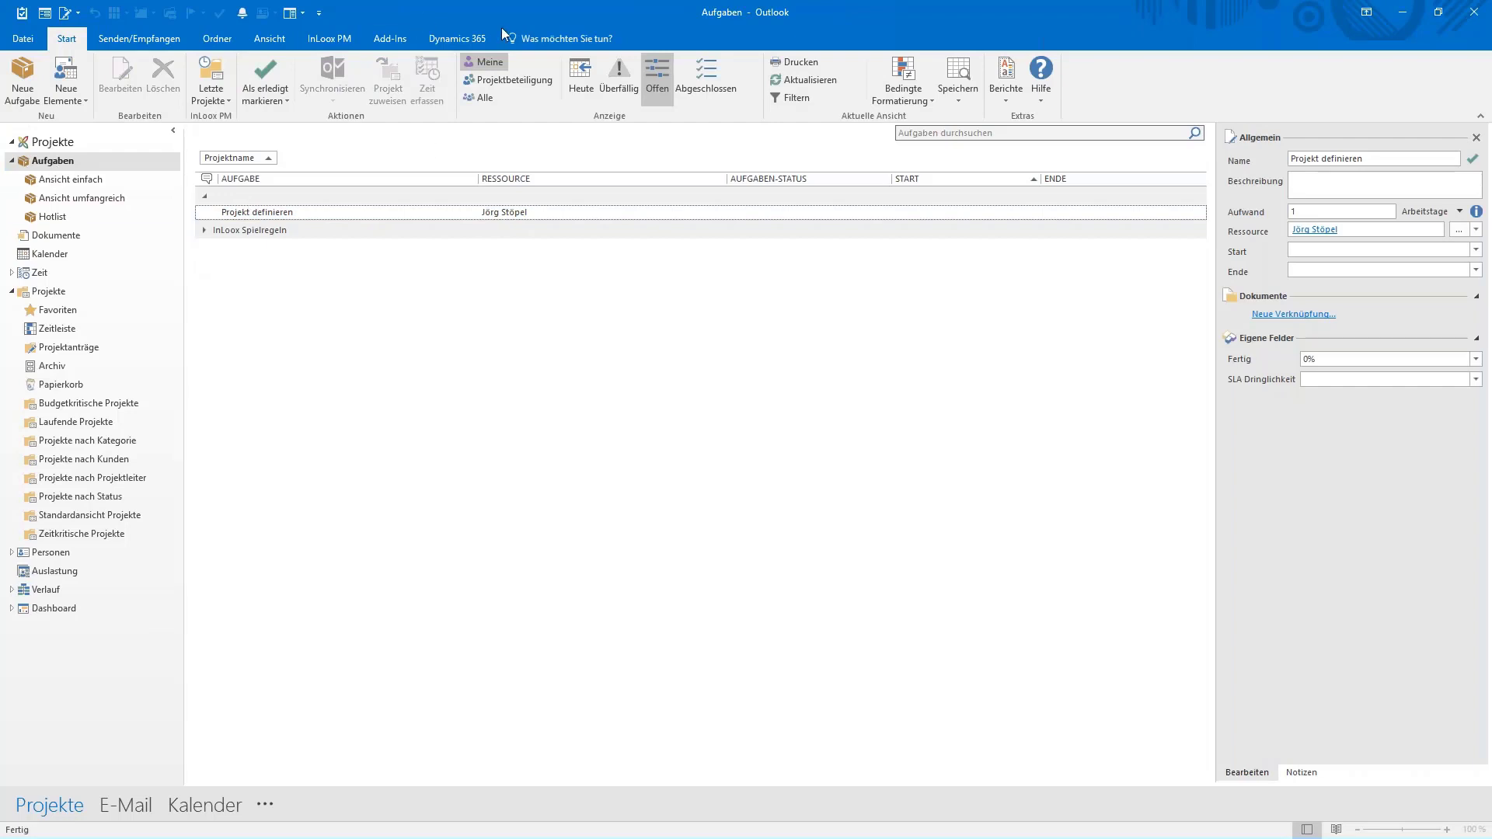
{"action": "left_click", "coordinate": [1477, 138]}
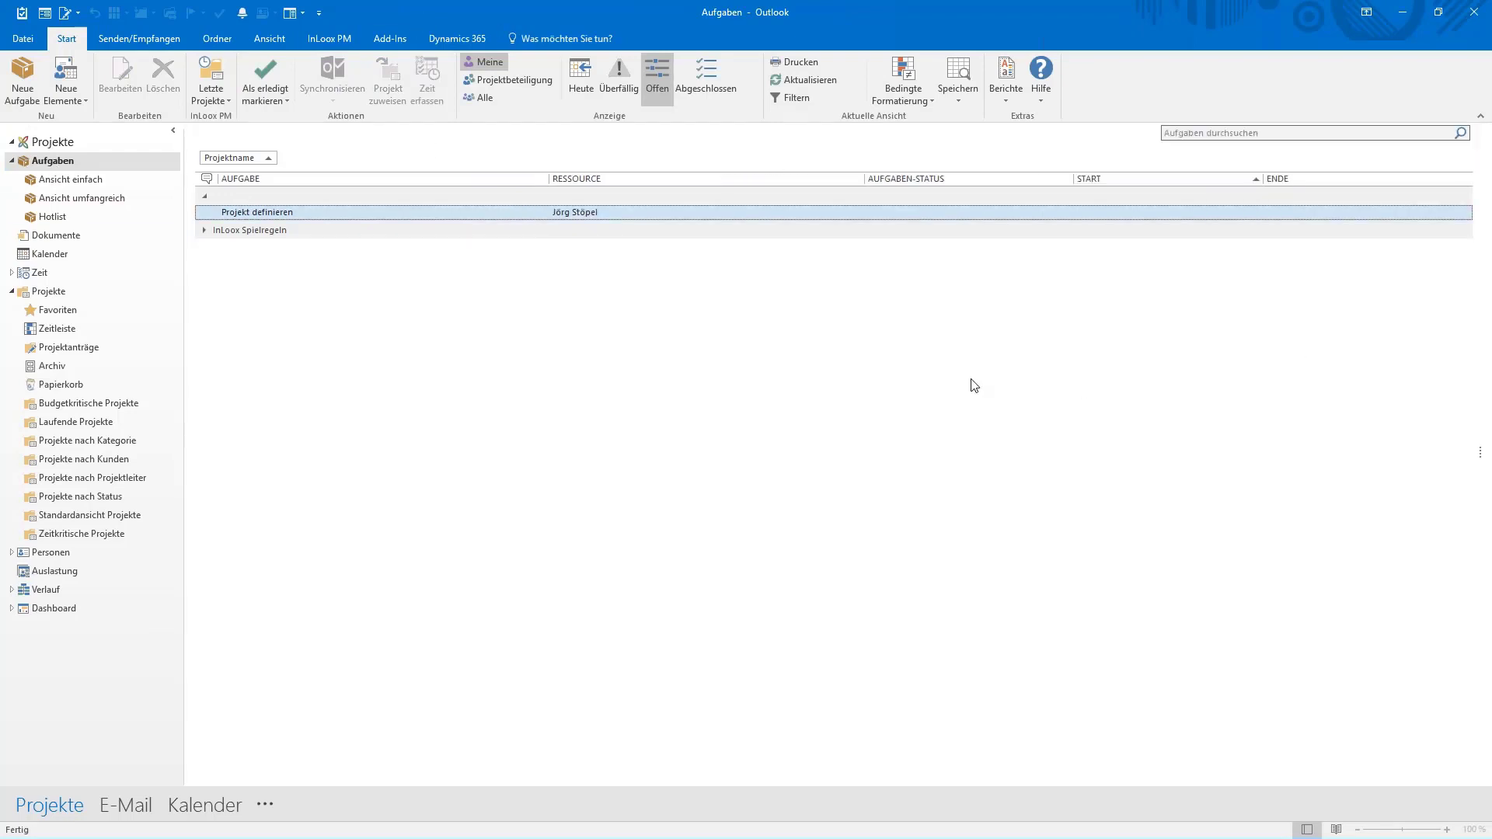
Step: Record a time entry of 05:00 for the task Spielregeln präsentieren in the InLoox Spielregeln project, keeping the group Beratung
{"action": "left_click", "coordinate": [204, 230]}
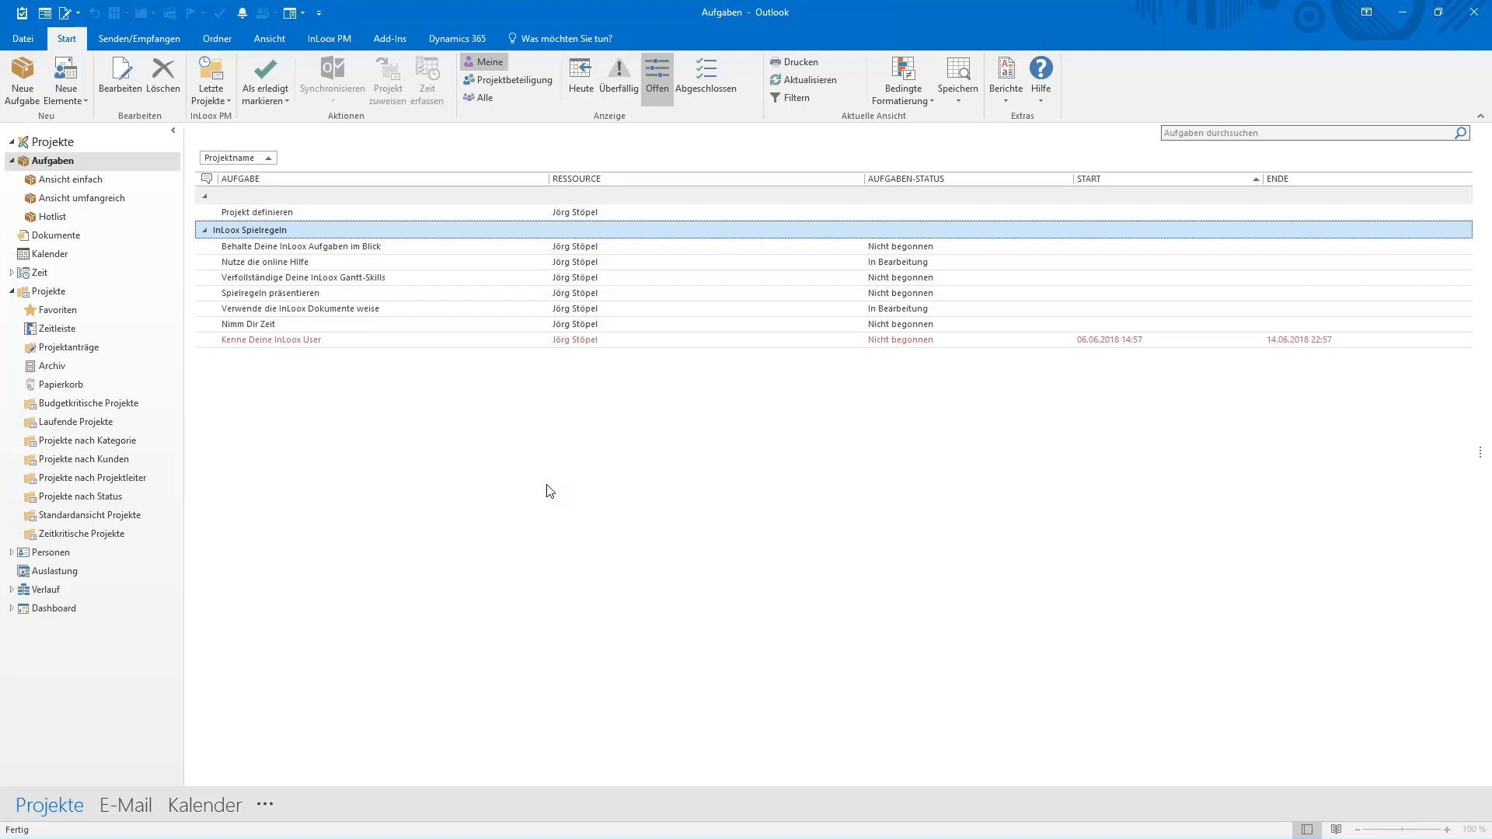
{"action": "left_click", "coordinate": [397, 301]}
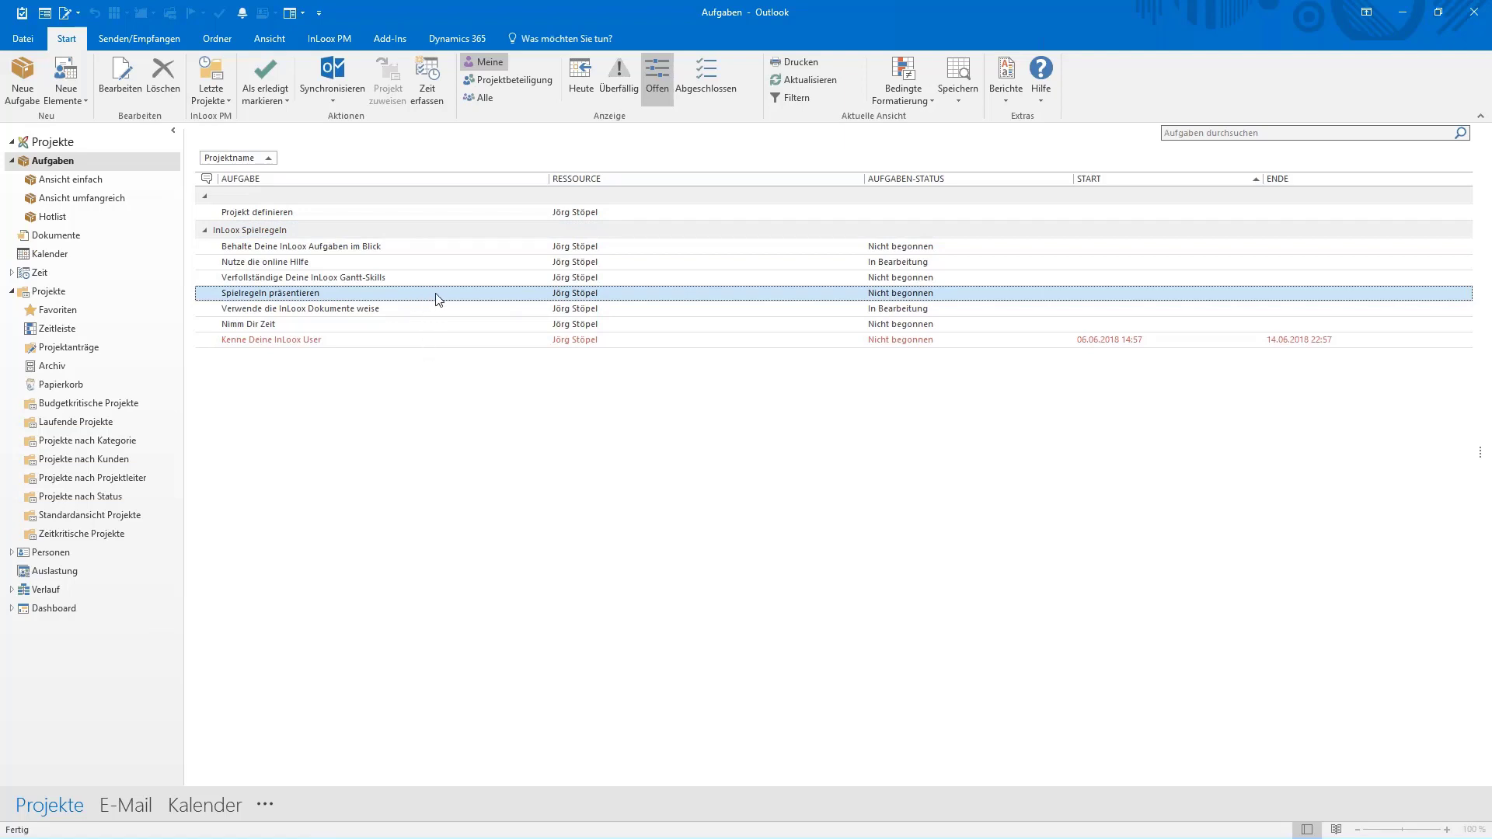
{"action": "left_click", "coordinate": [430, 91]}
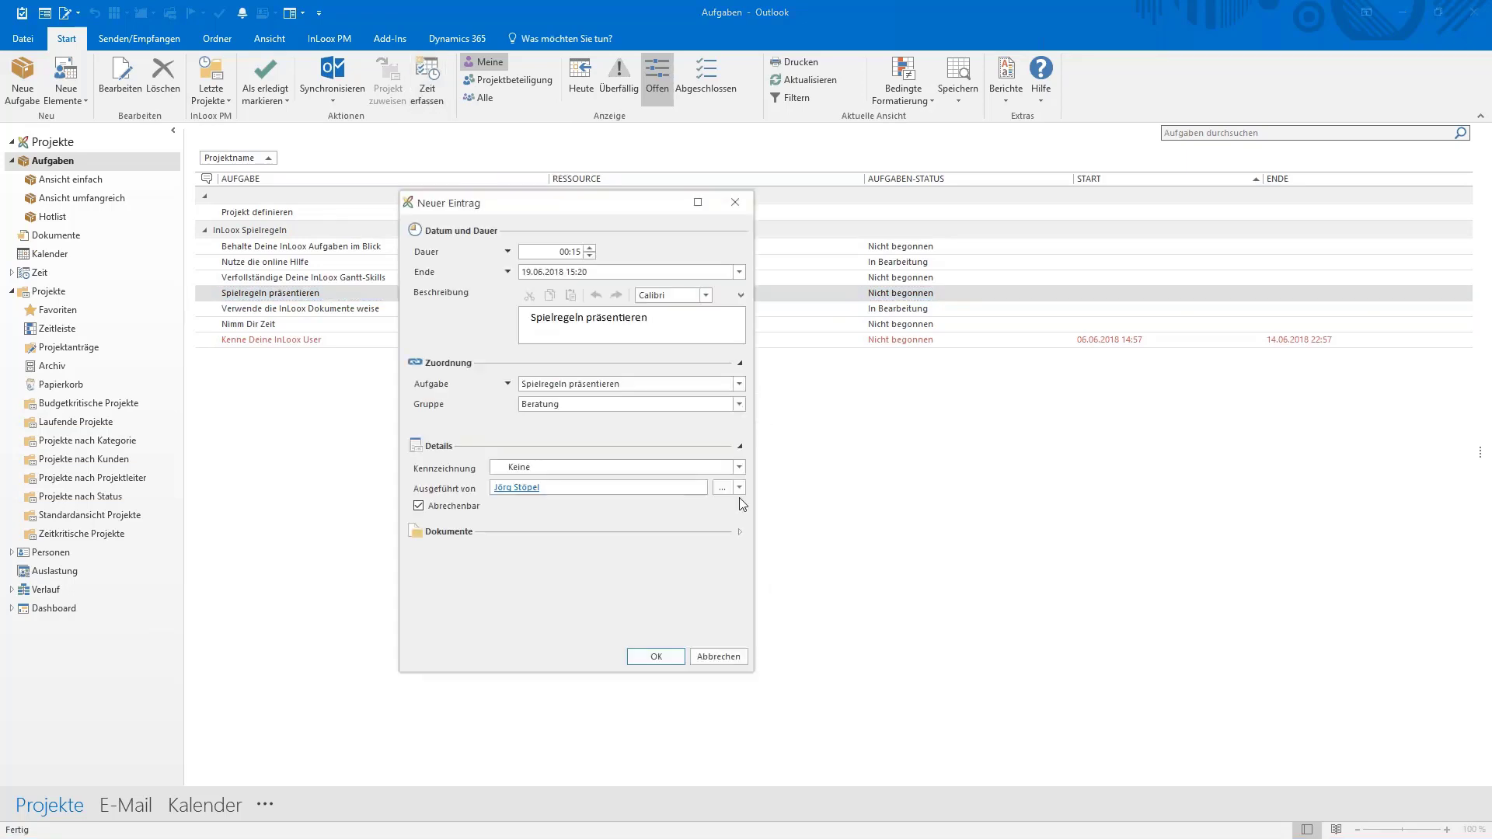
{"action": "left_click_drag", "start_coordinate": [610, 208], "coordinate": [735, 203]}
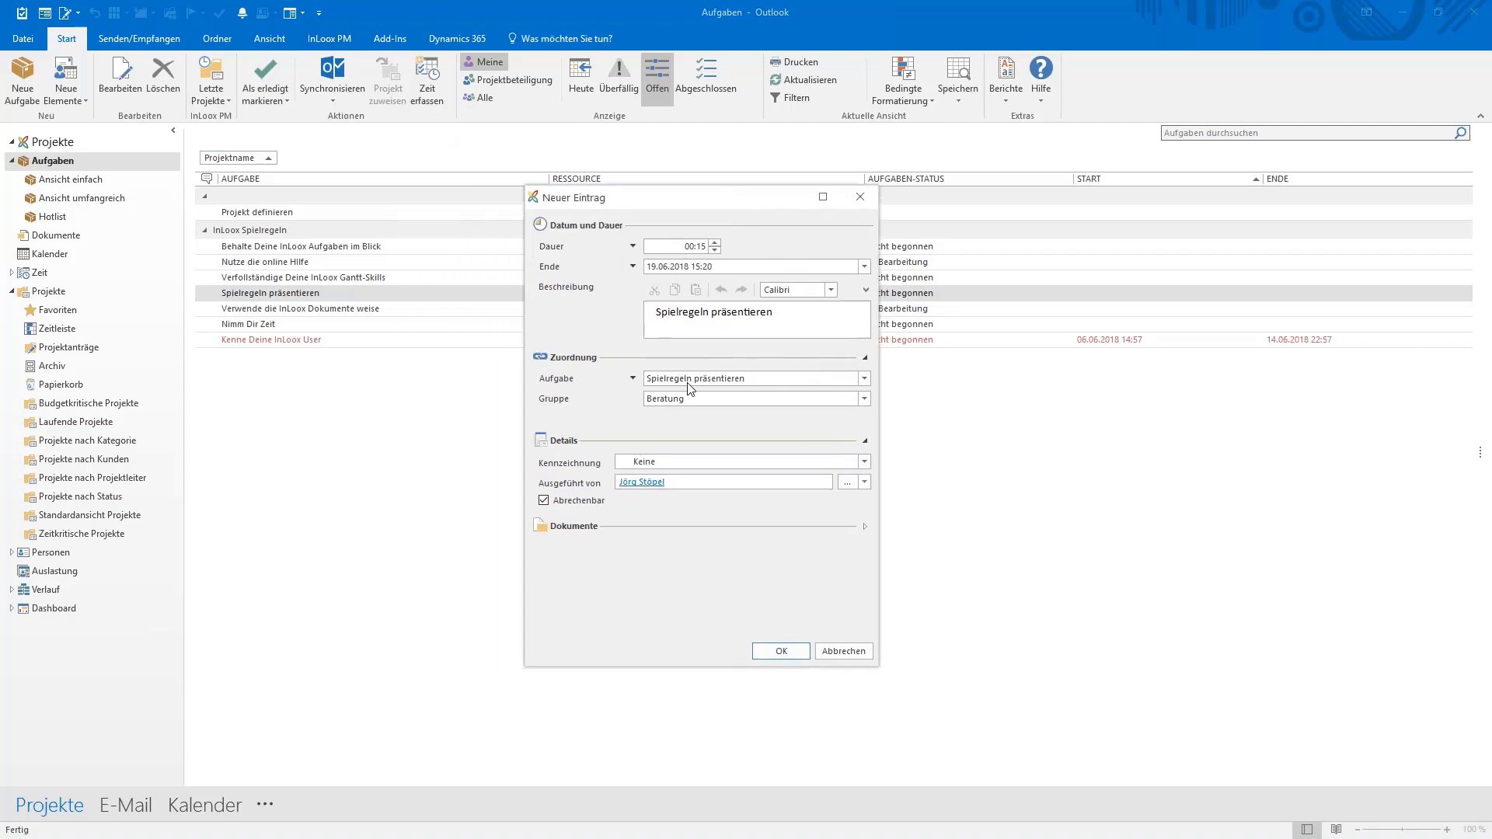
{"action": "left_click", "coordinate": [694, 246]}
{"action": "type", "text": "05:00"}
{"action": "left_click", "coordinate": [864, 399]}
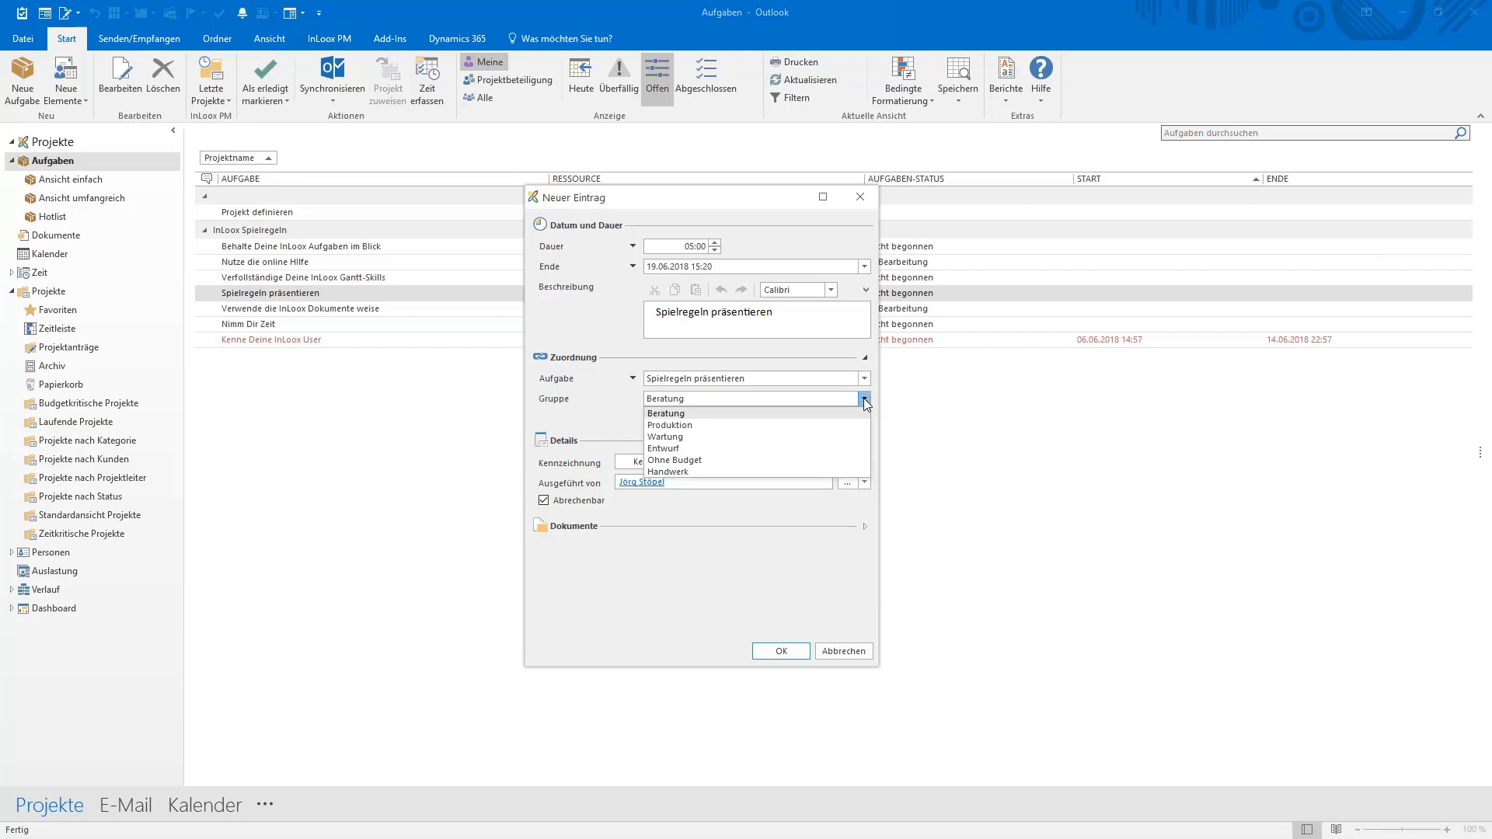
{"action": "left_click", "coordinate": [864, 398]}
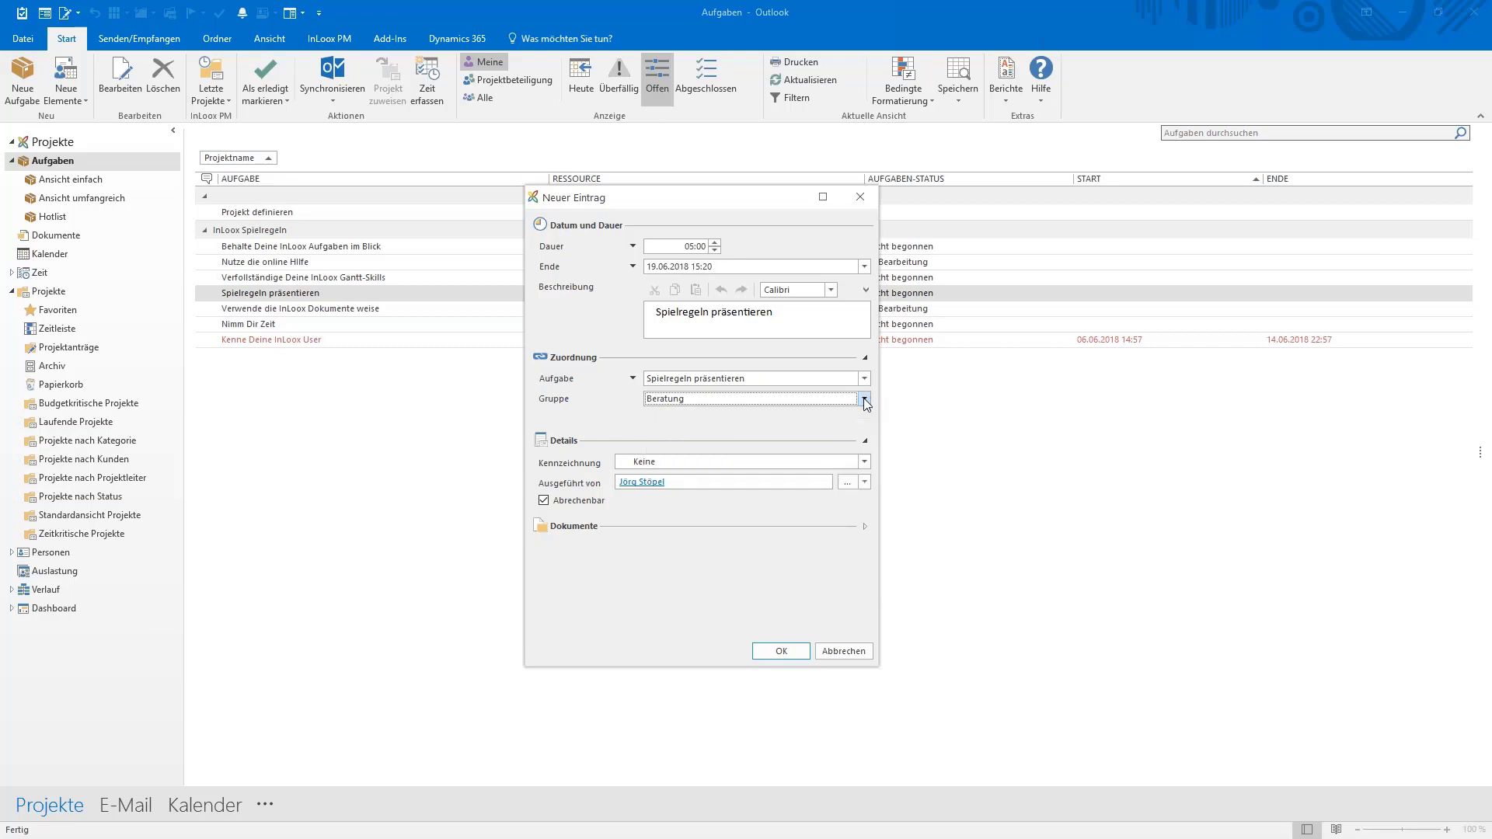
{"action": "left_click", "coordinate": [769, 651]}
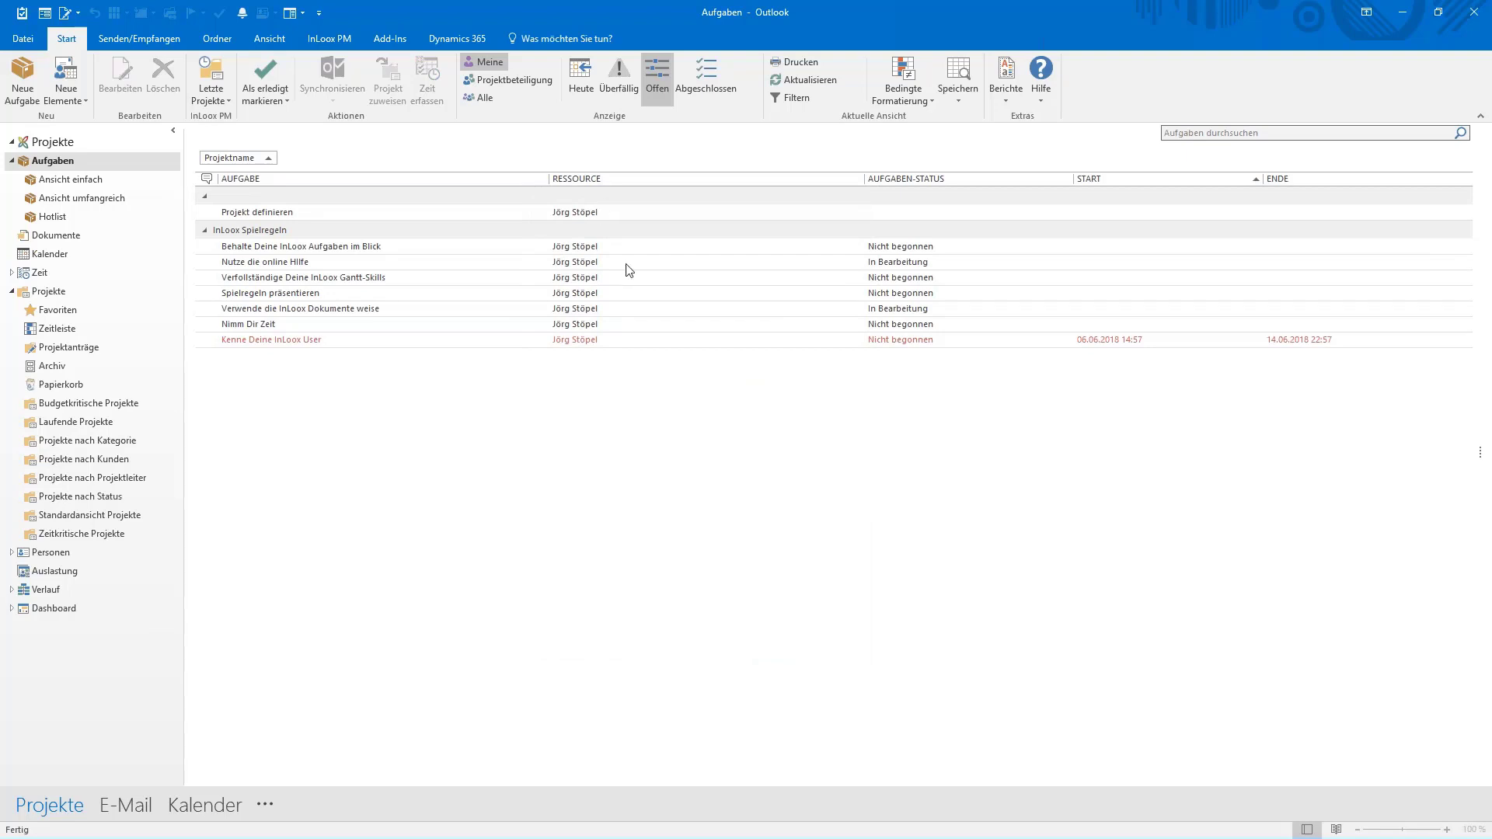
Step: Record another time entry of 2:00 for the task Spielregeln präsentieren
{"action": "left_click", "coordinate": [631, 295]}
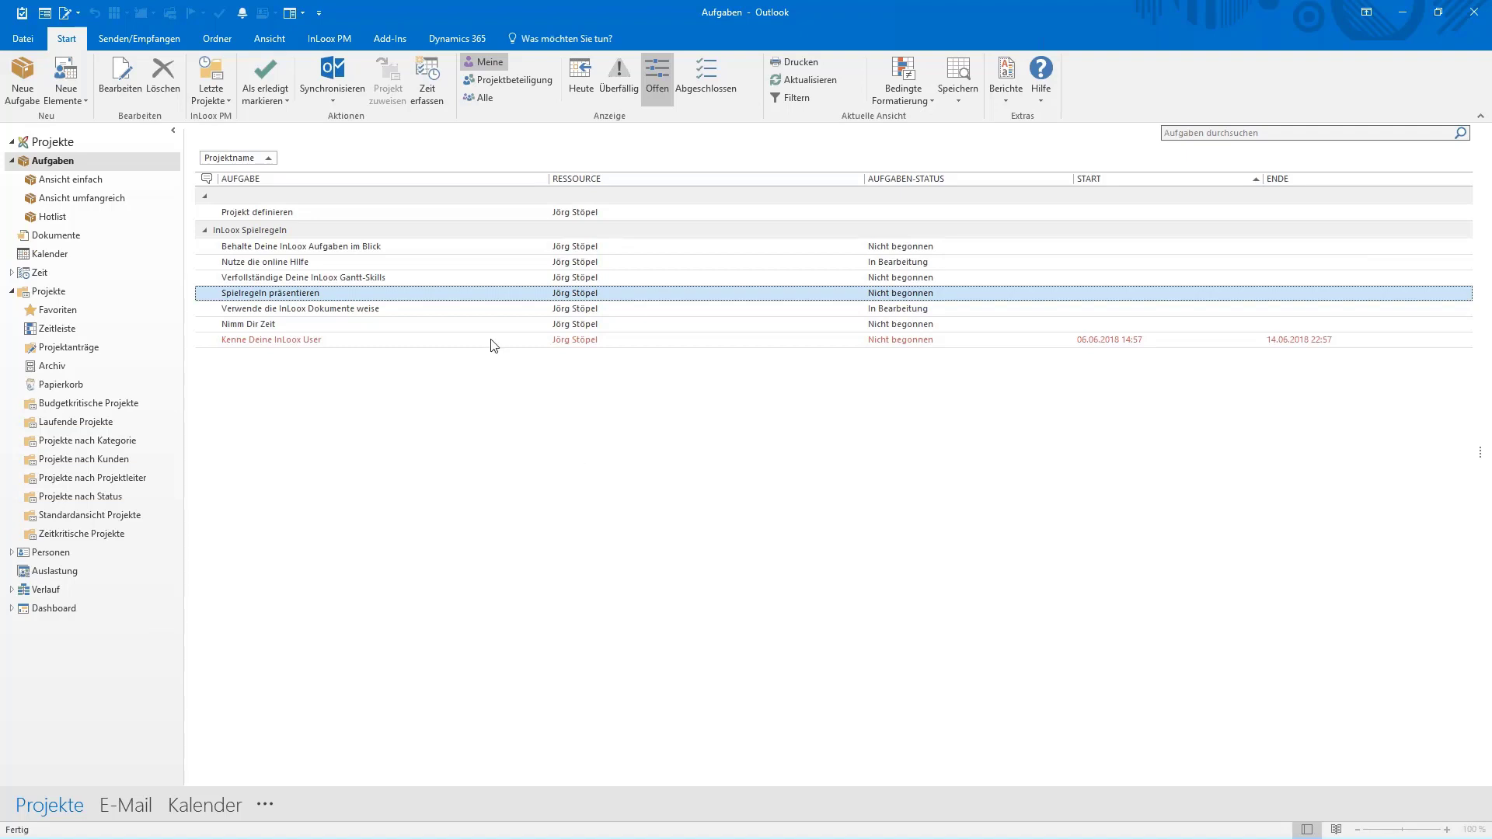
{"action": "left_click", "coordinate": [427, 94]}
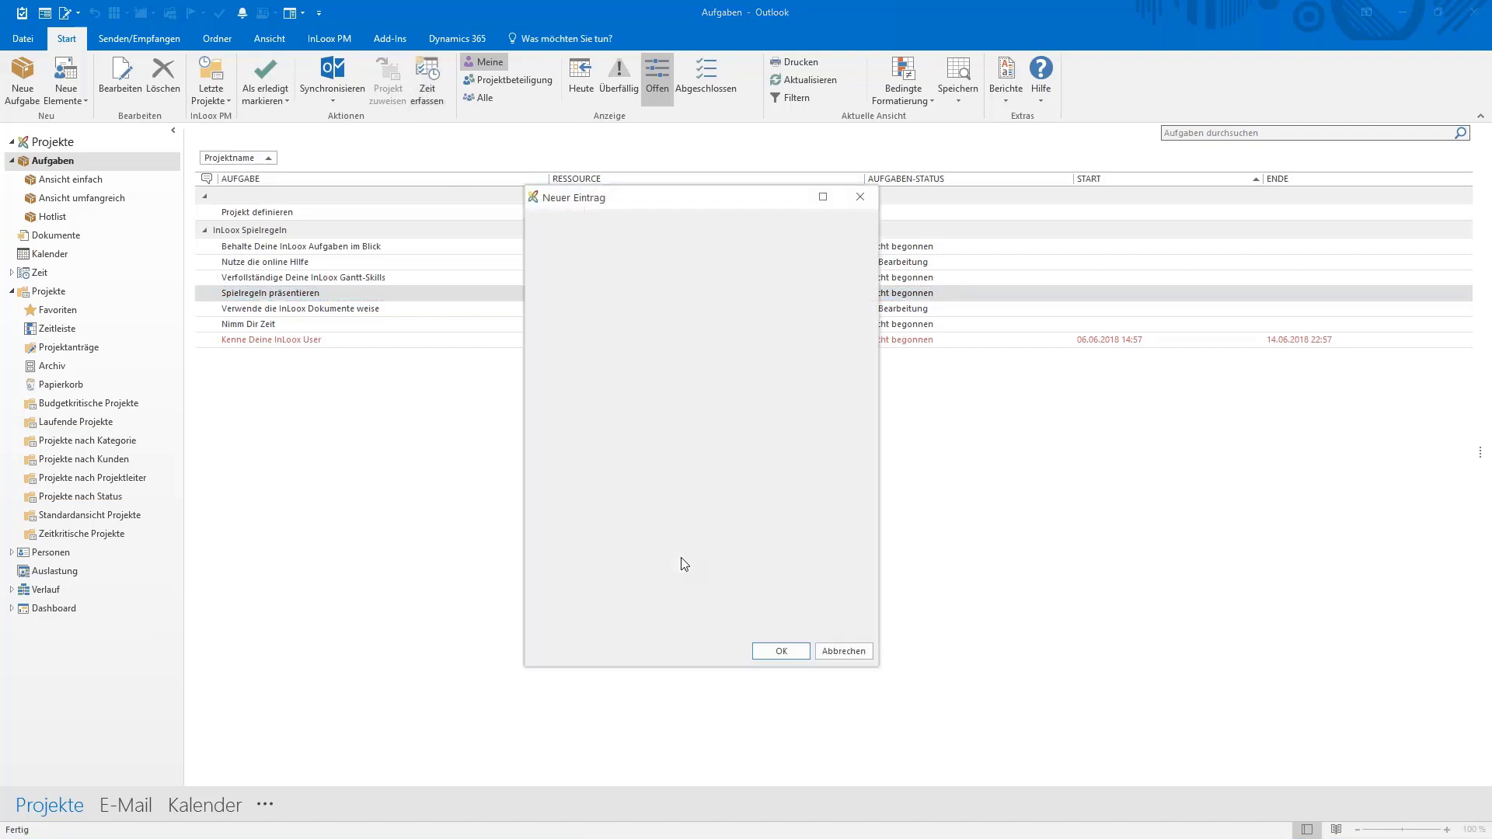
{"action": "left_click", "coordinate": [716, 249]}
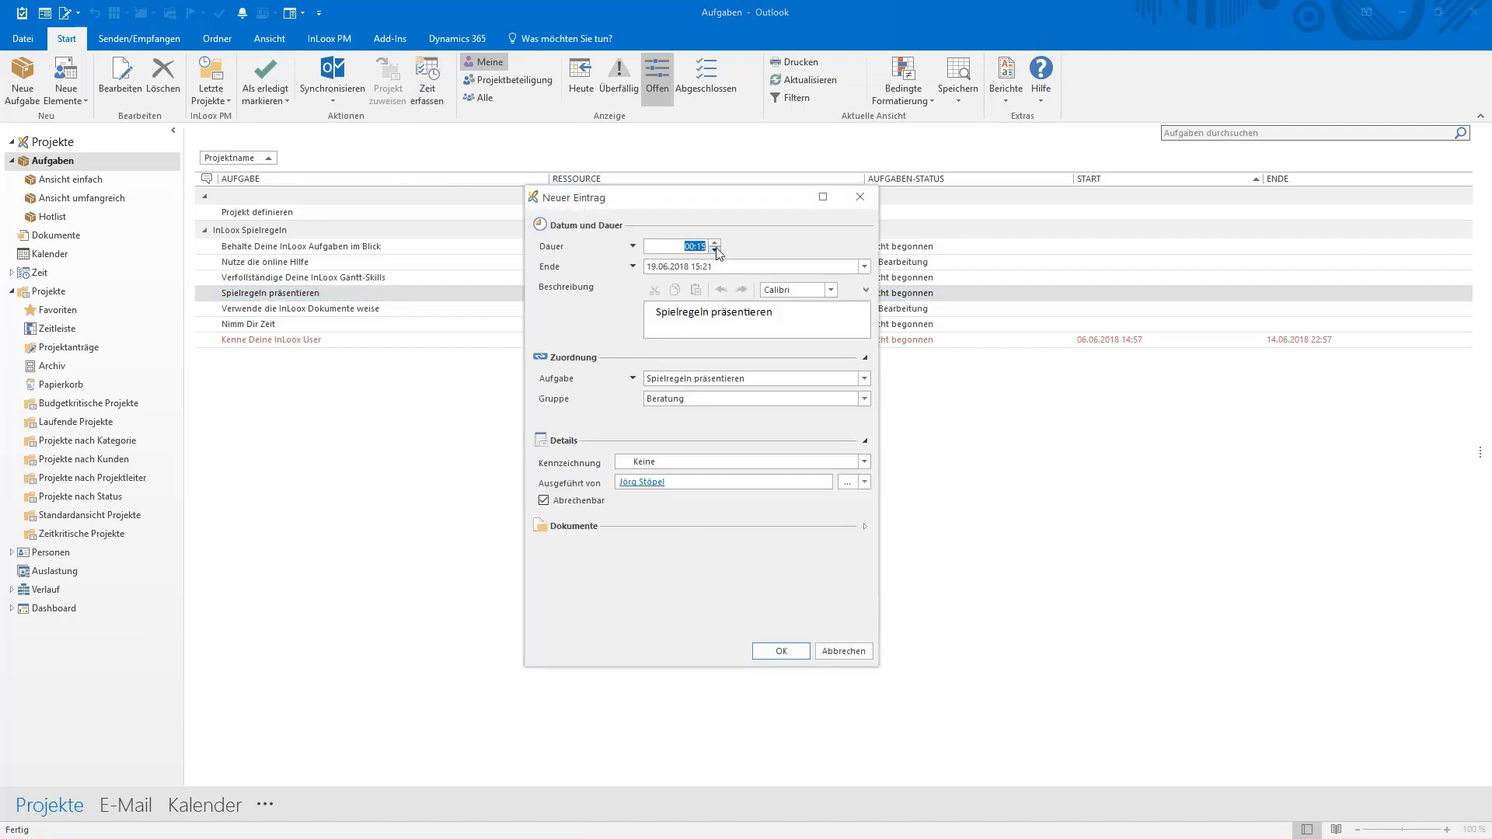
{"action": "type", "text": "2:00"}
{"action": "left_click", "coordinate": [791, 651]}
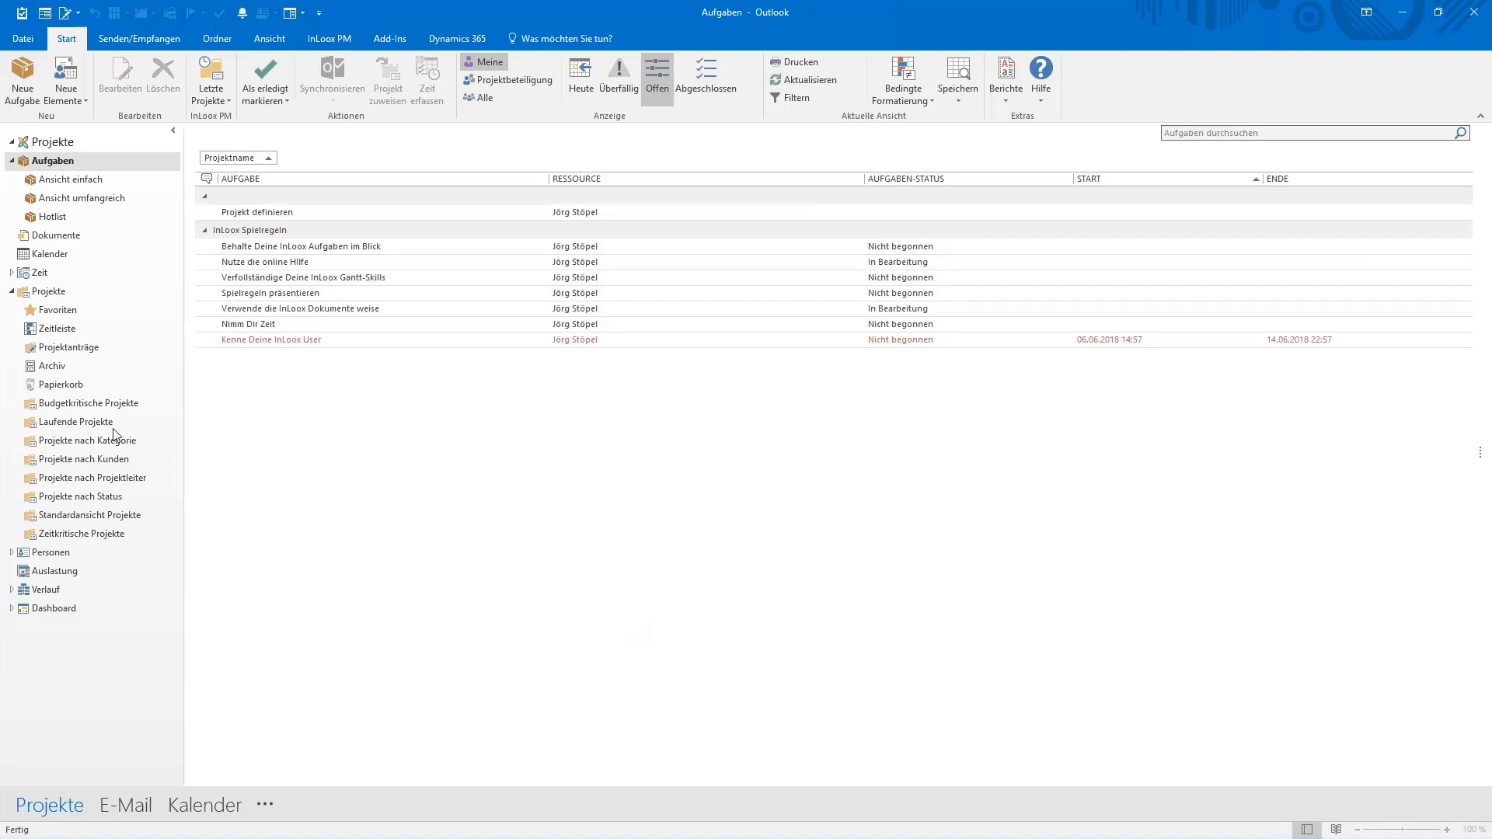
Step: Show the Zeit overview and expand all project groups of time entries
{"action": "left_click", "coordinate": [40, 273]}
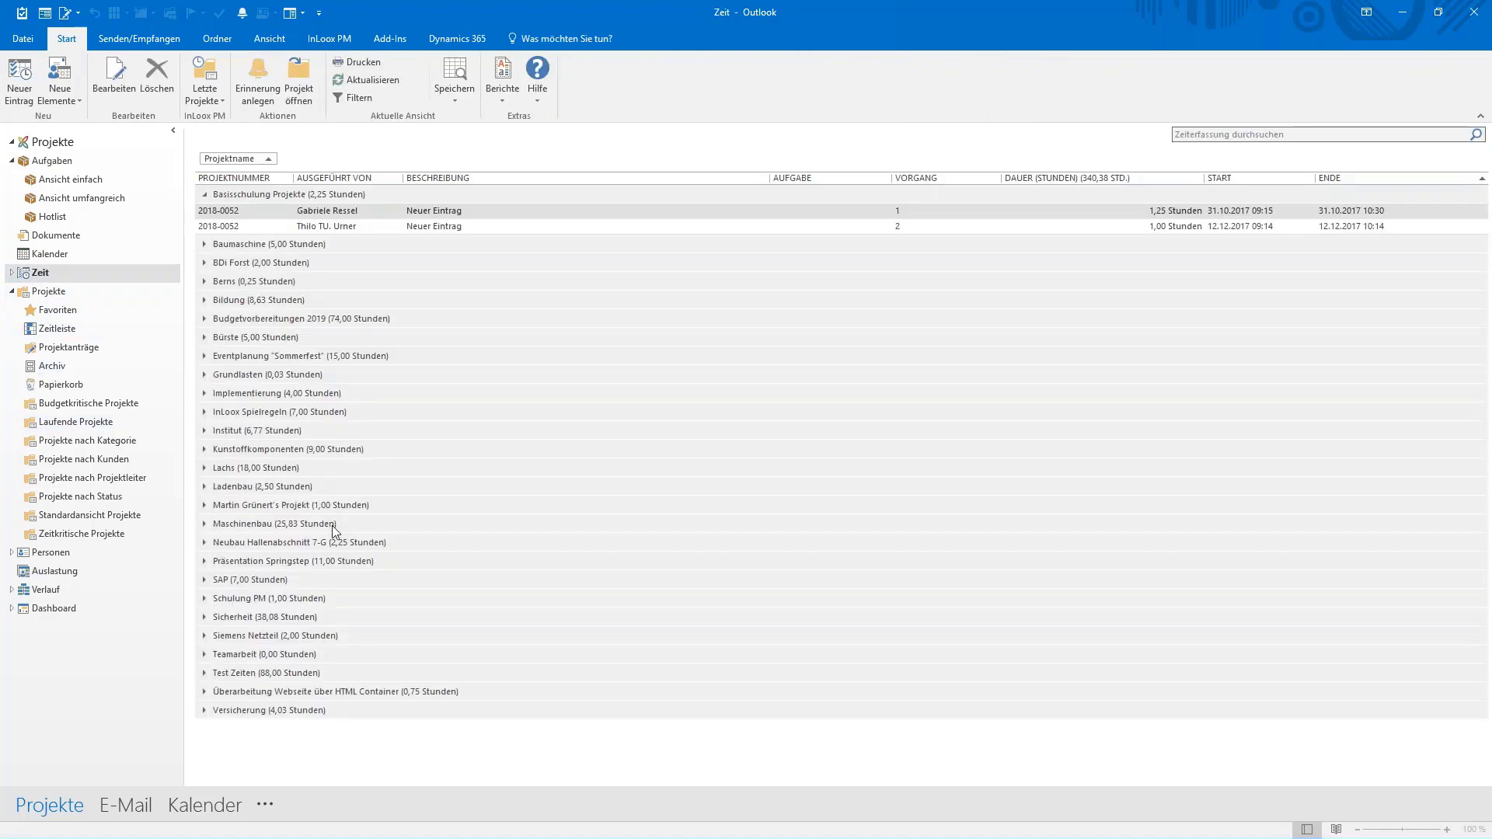
{"action": "right_click", "coordinate": [588, 407]}
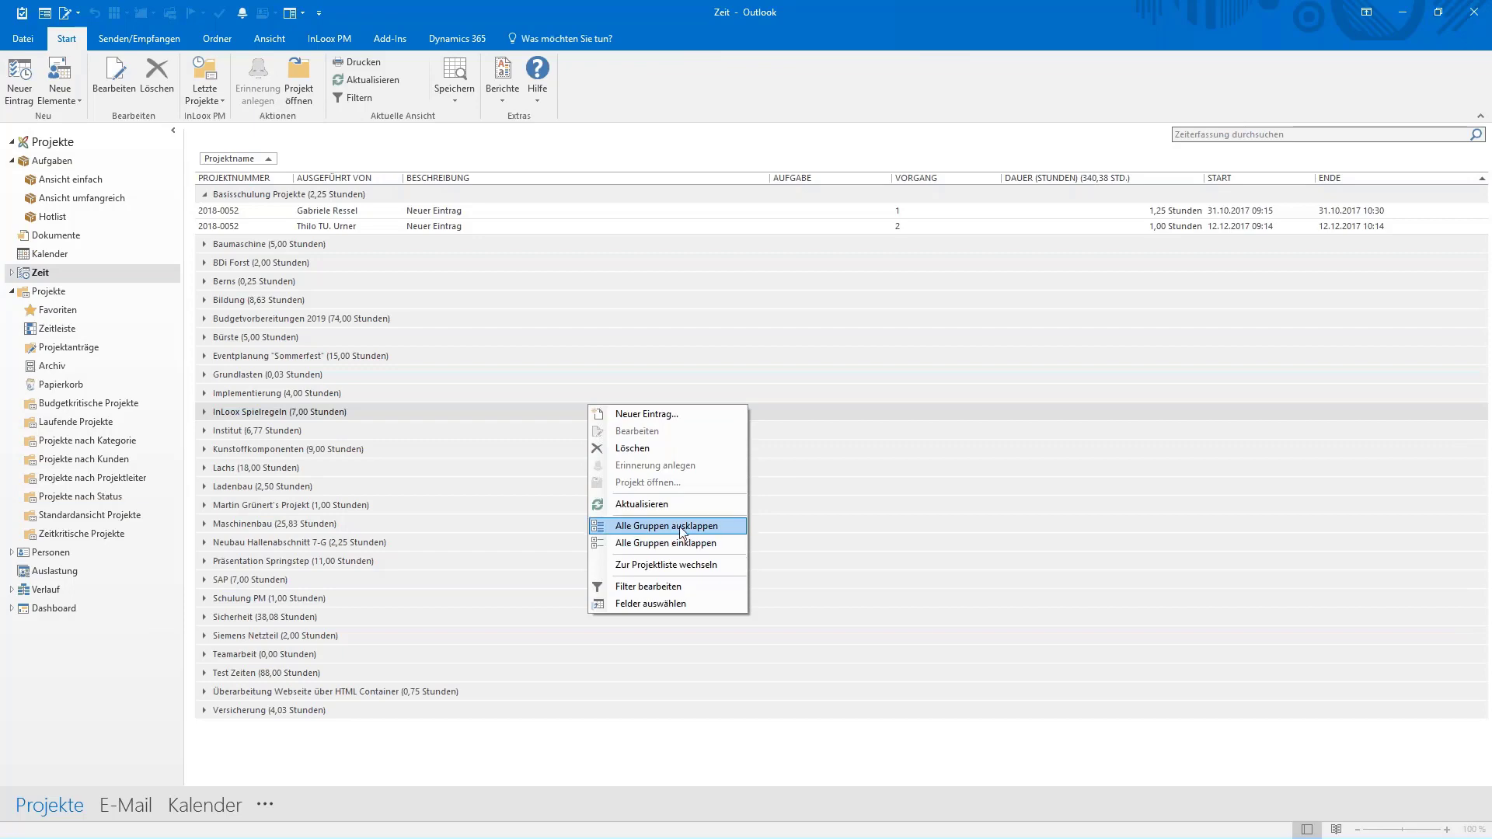
{"action": "left_click", "coordinate": [680, 526]}
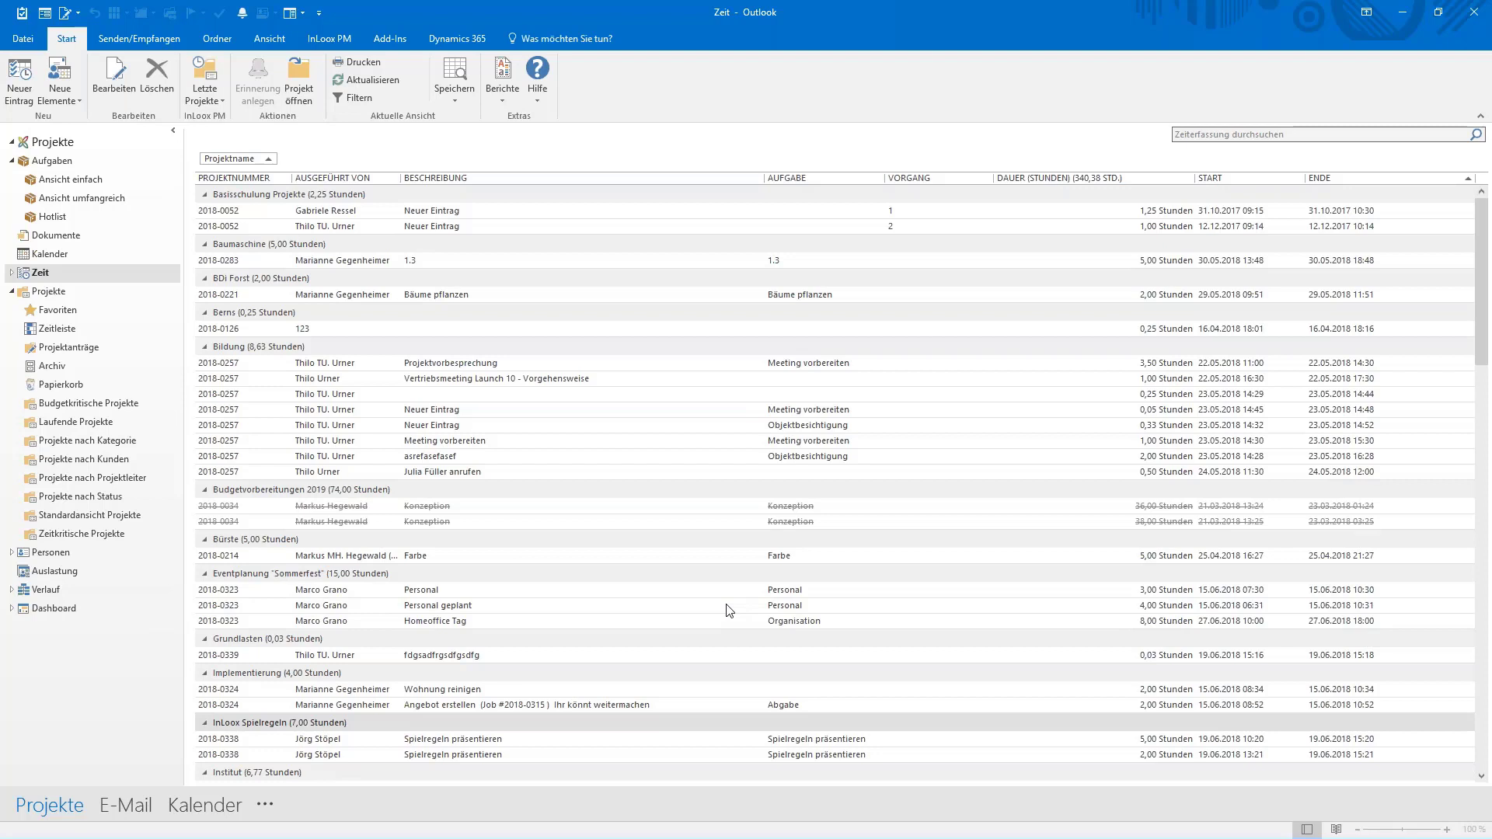
Step: Filter the time entries to the project name InLoox Spielregeln and group them additionally by Ausgeführt von
{"action": "left_click", "coordinate": [272, 160]}
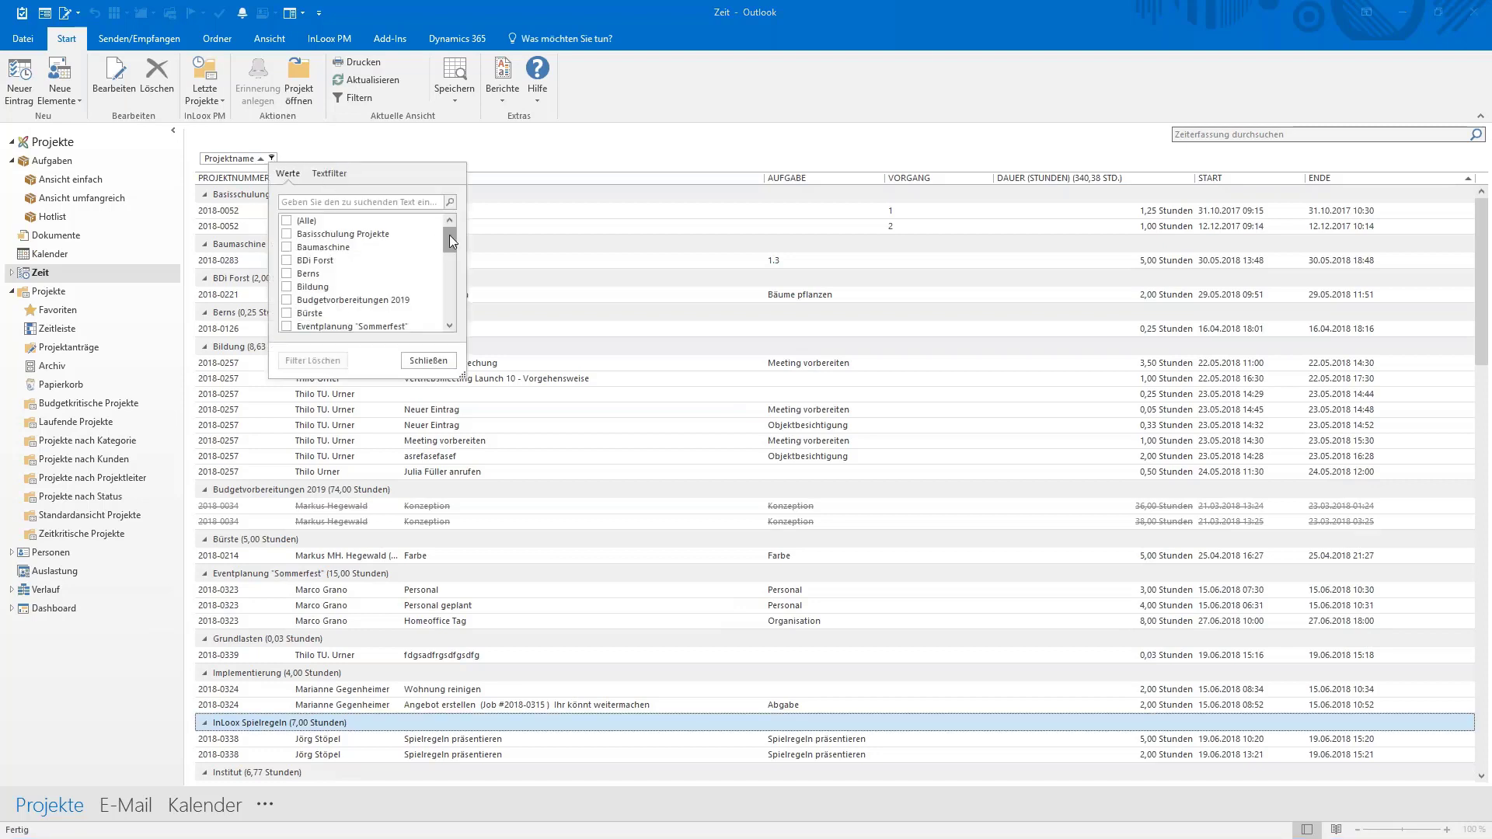
{"action": "left_click_drag", "start_coordinate": [449, 234], "coordinate": [446, 264]}
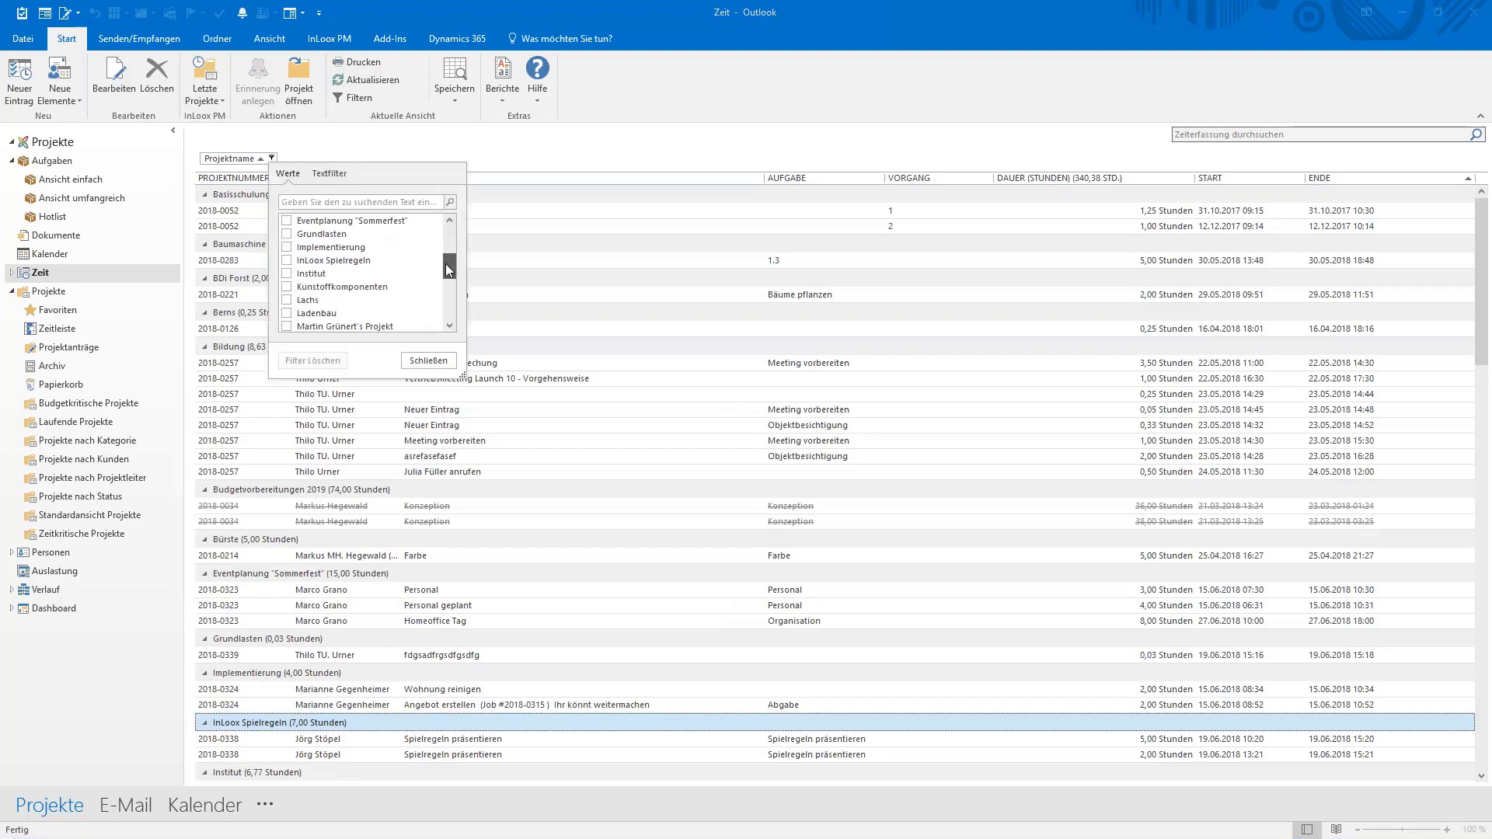
{"action": "left_click", "coordinate": [288, 263]}
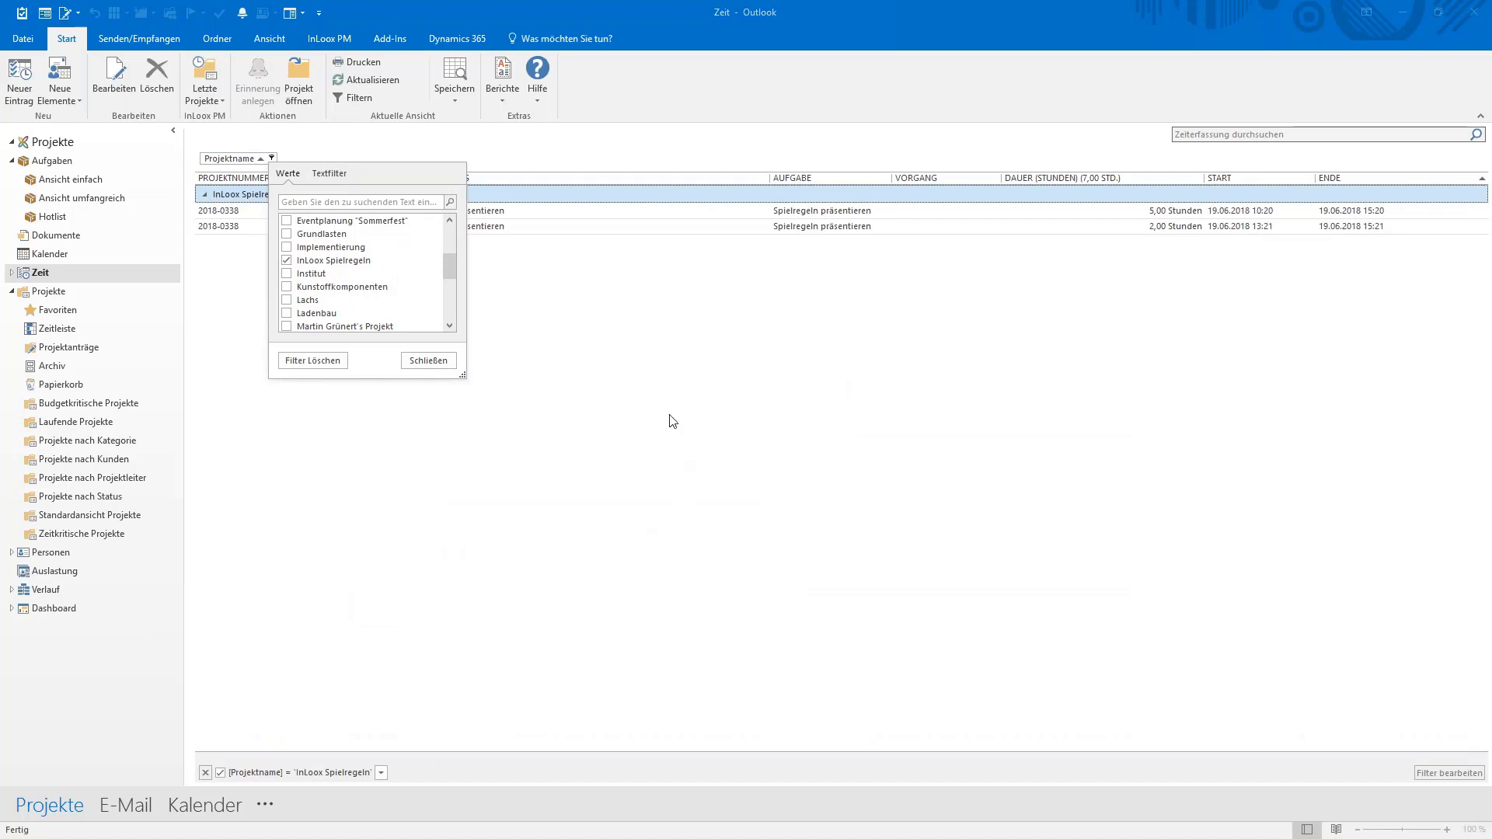
{"action": "left_click", "coordinate": [665, 412]}
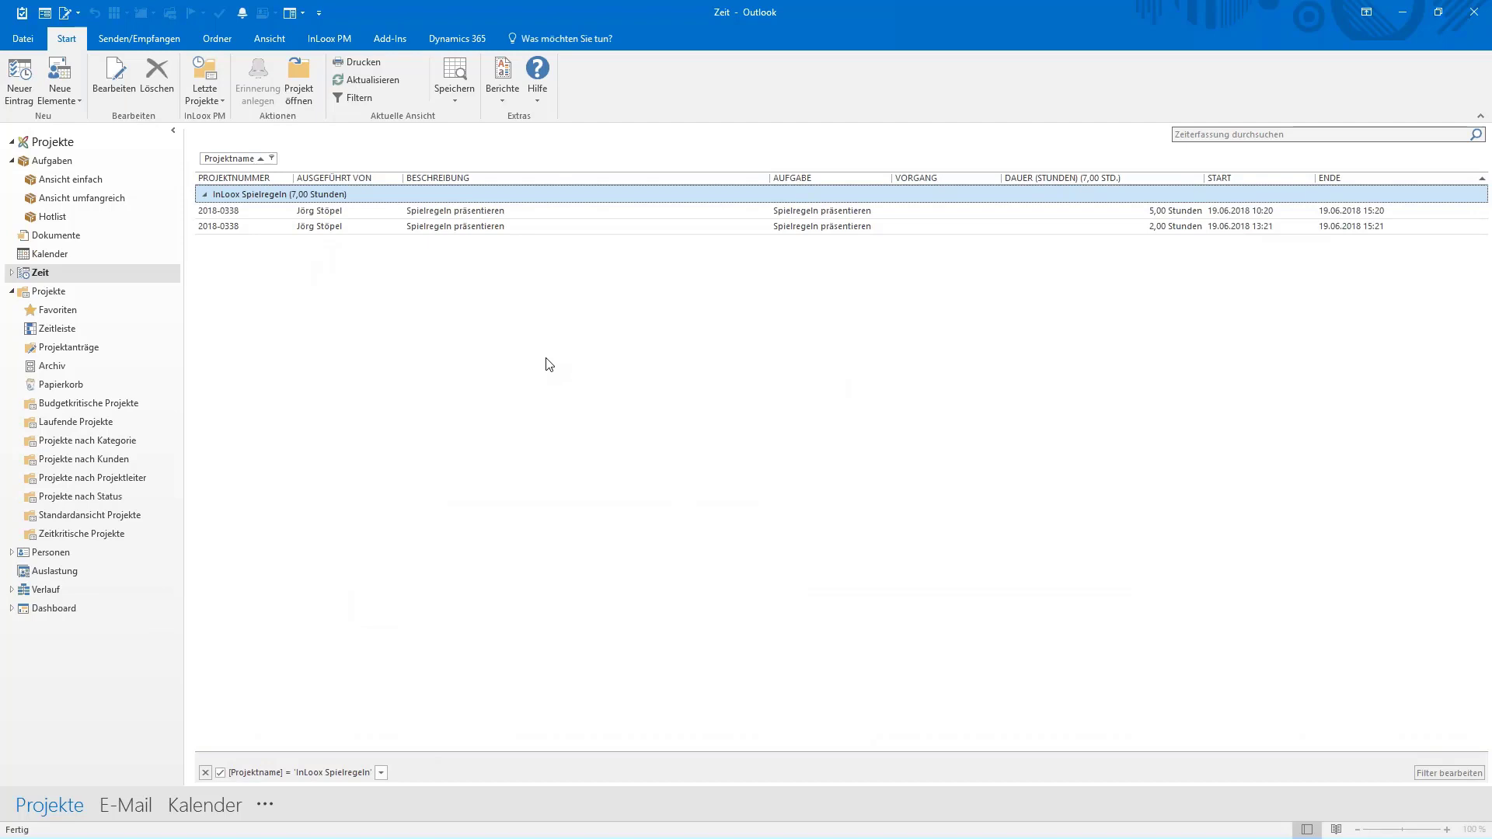
{"action": "left_click_drag", "start_coordinate": [345, 180], "coordinate": [323, 168]}
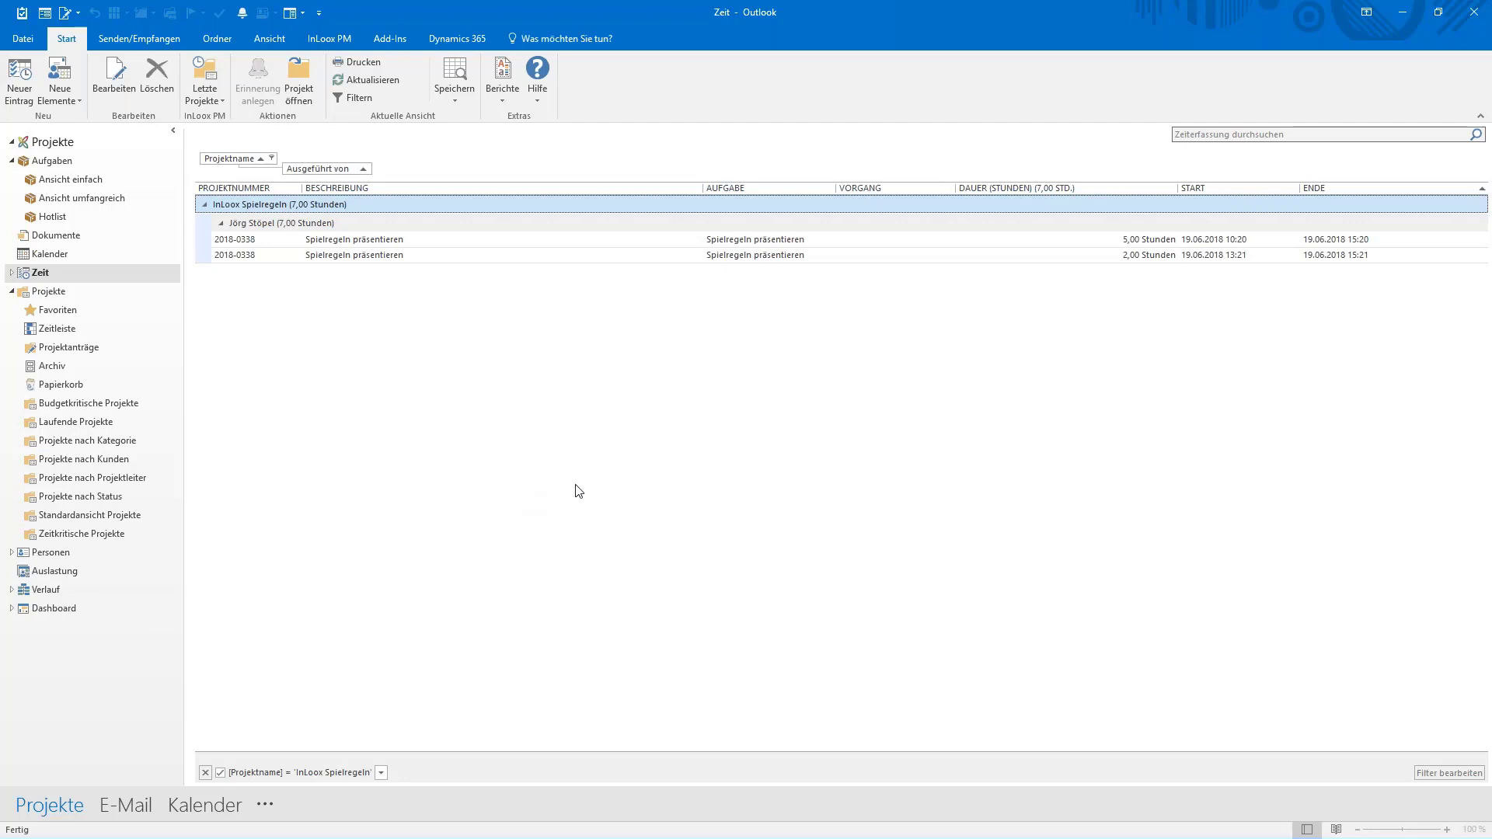
{"action": "left_click", "coordinate": [1015, 243]}
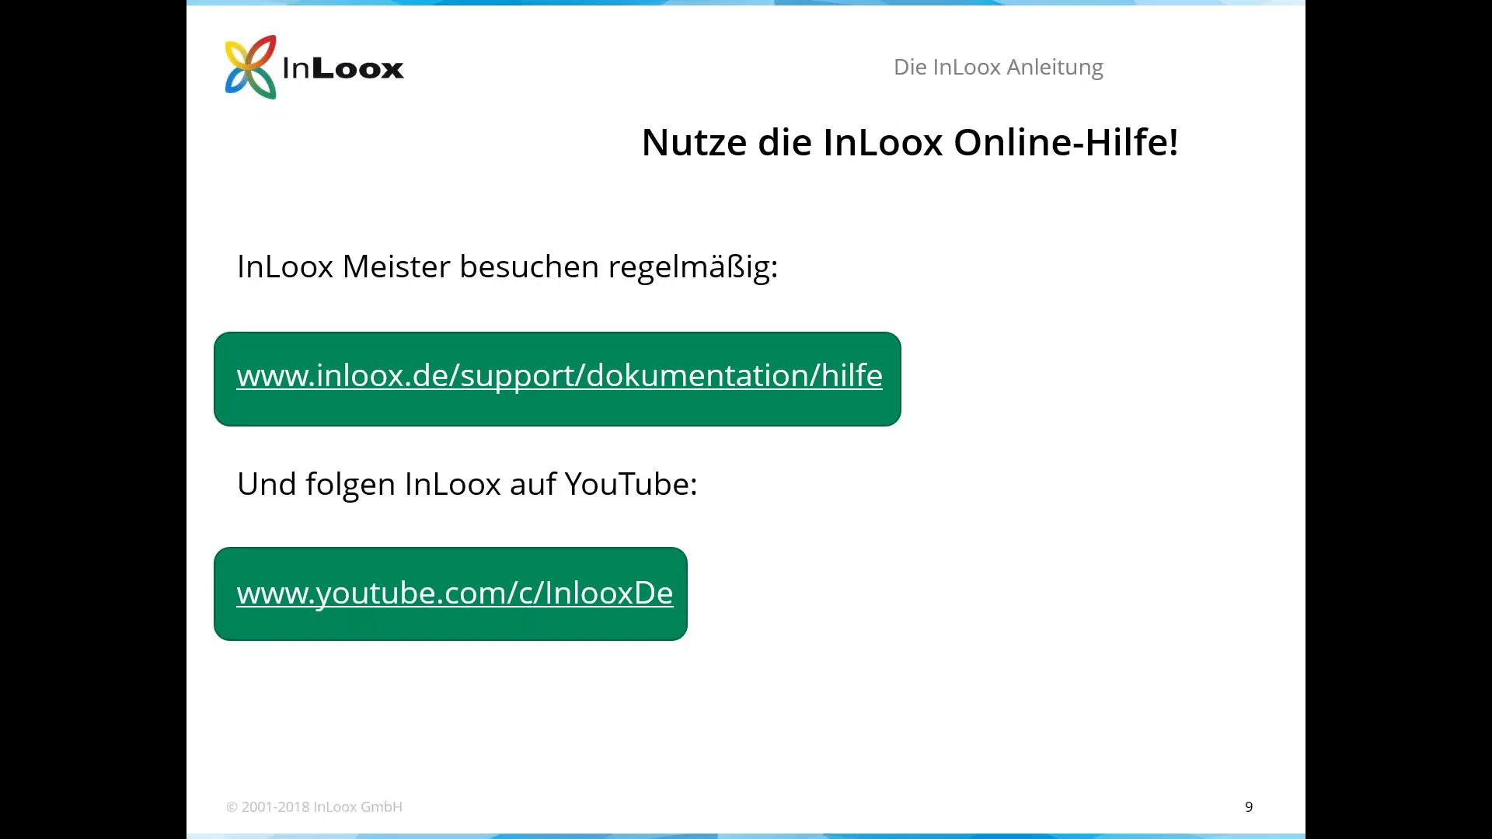
{"action": "key", "text": "Right"}
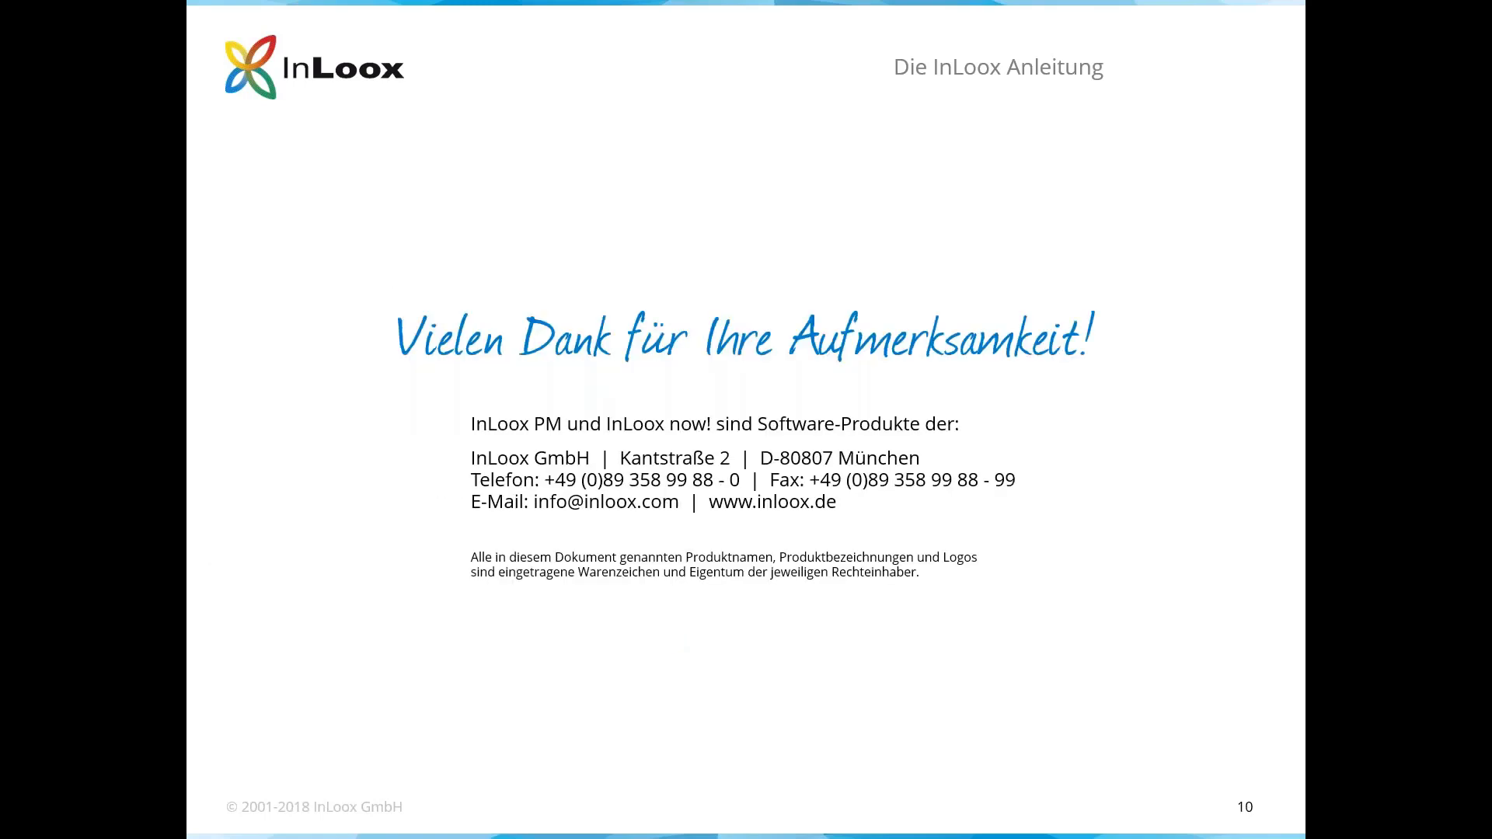